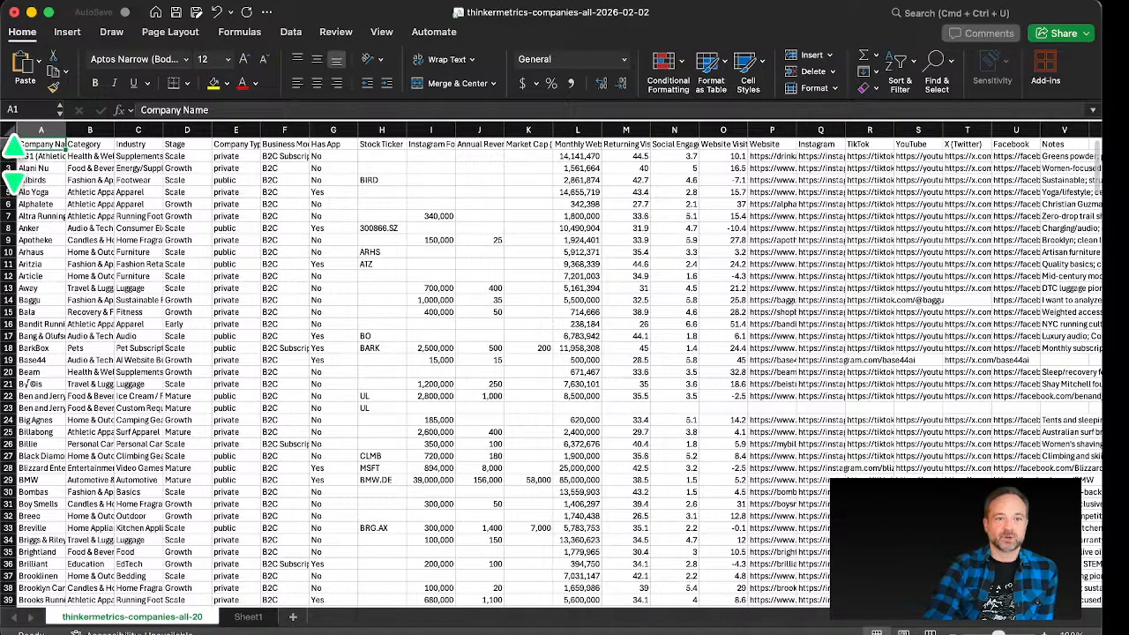
# Step: Select the header and first company rows and set their font size to 18
pyautogui.moveTo(7, 151); pyautogui.dragTo(7, 151)
pyautogui.click(7, 160)
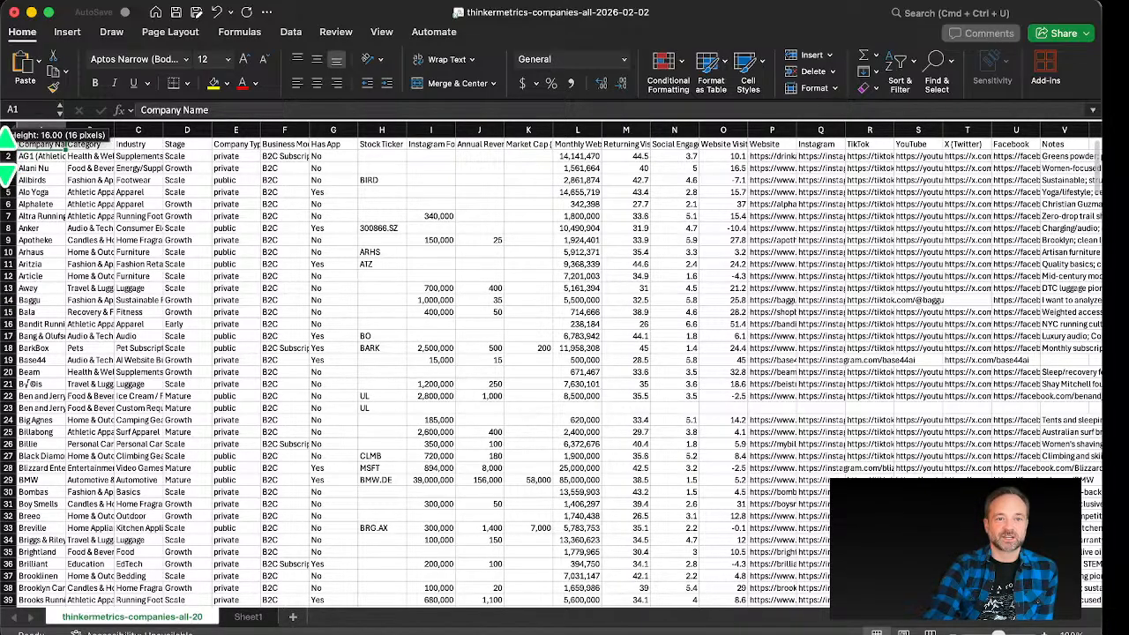
pyautogui.click(7, 156)
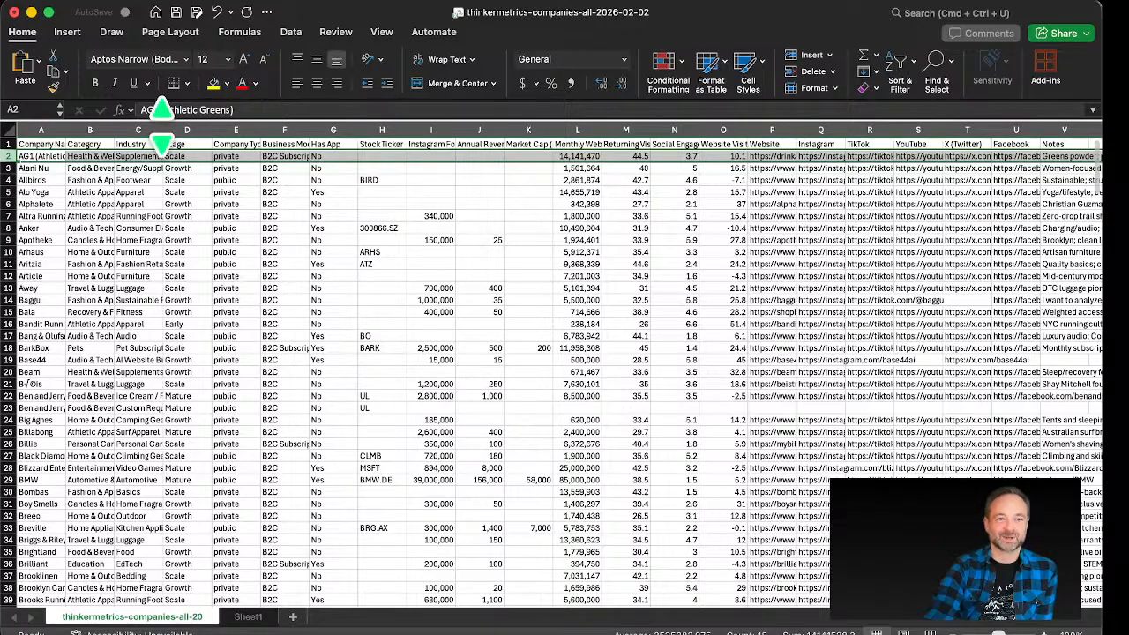
pyautogui.click(22, 129)
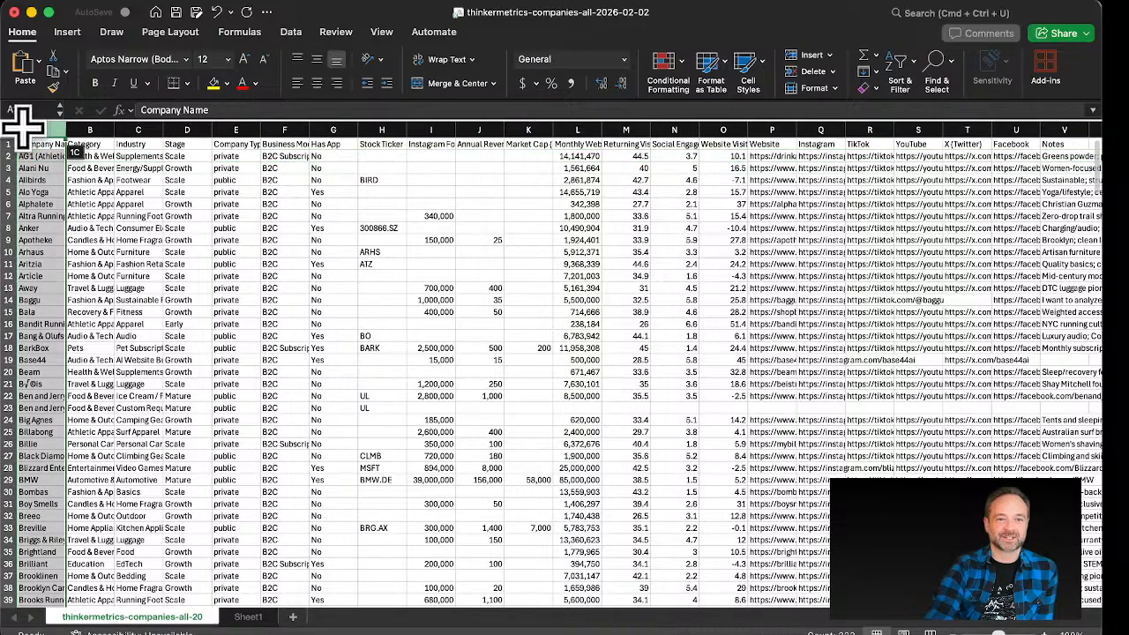
pyautogui.click(92, 145)
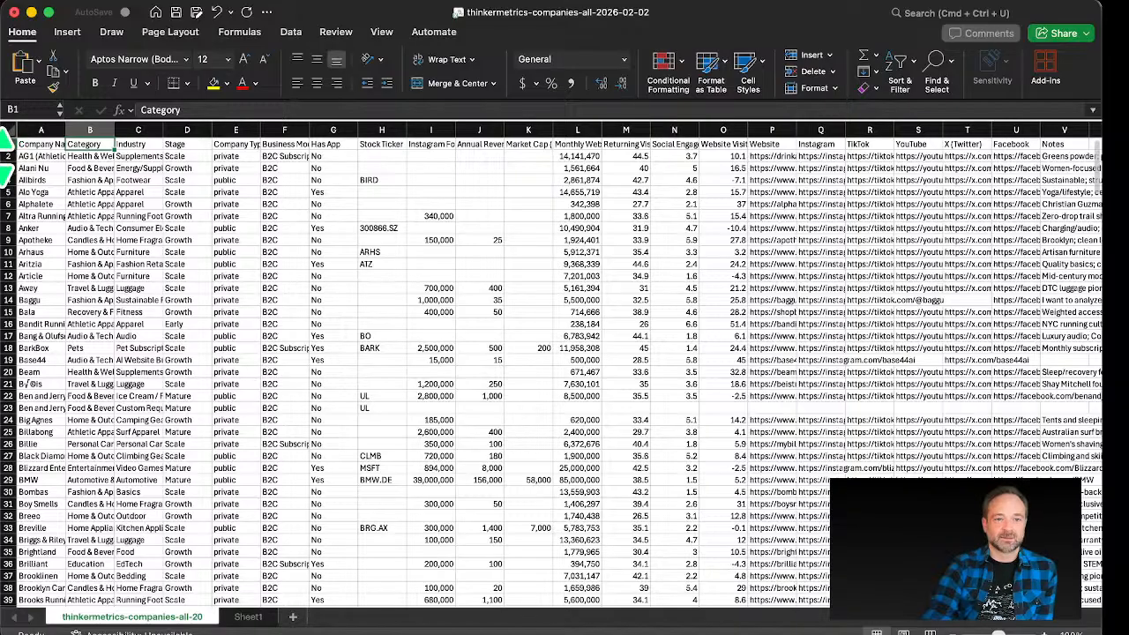
pyautogui.click(11, 156)
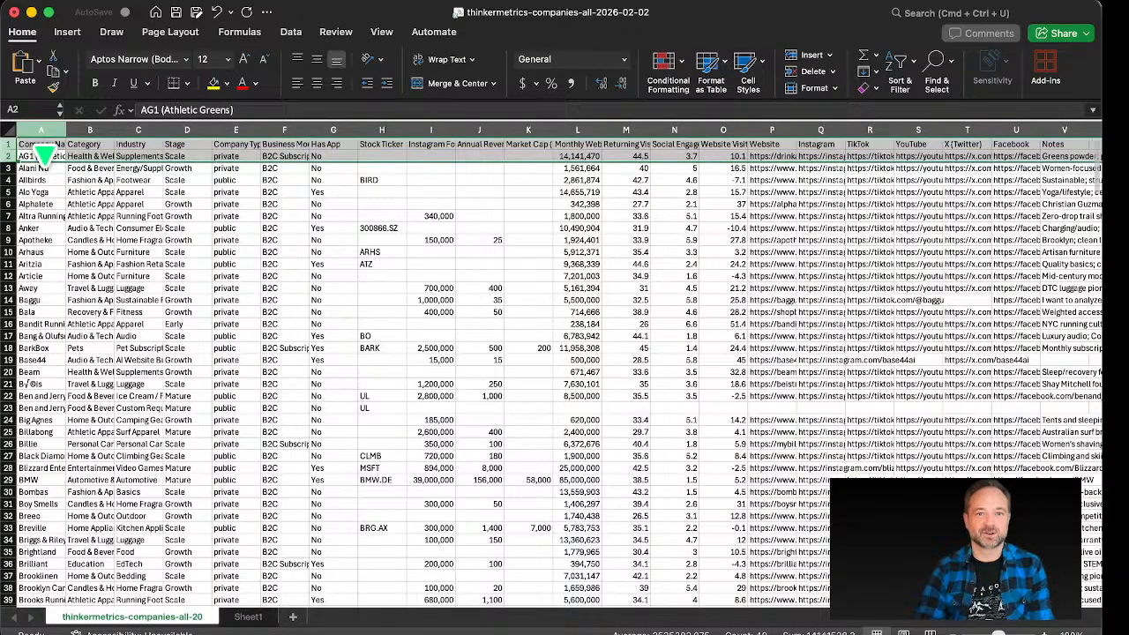
pyautogui.click(227, 60)
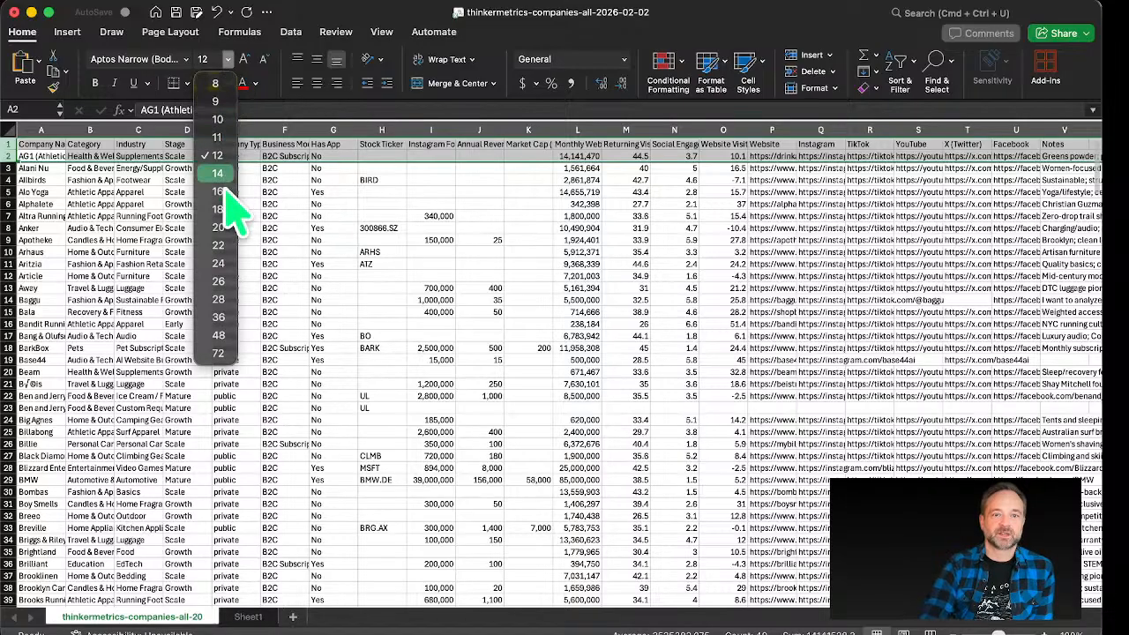
pyautogui.click(232, 220)
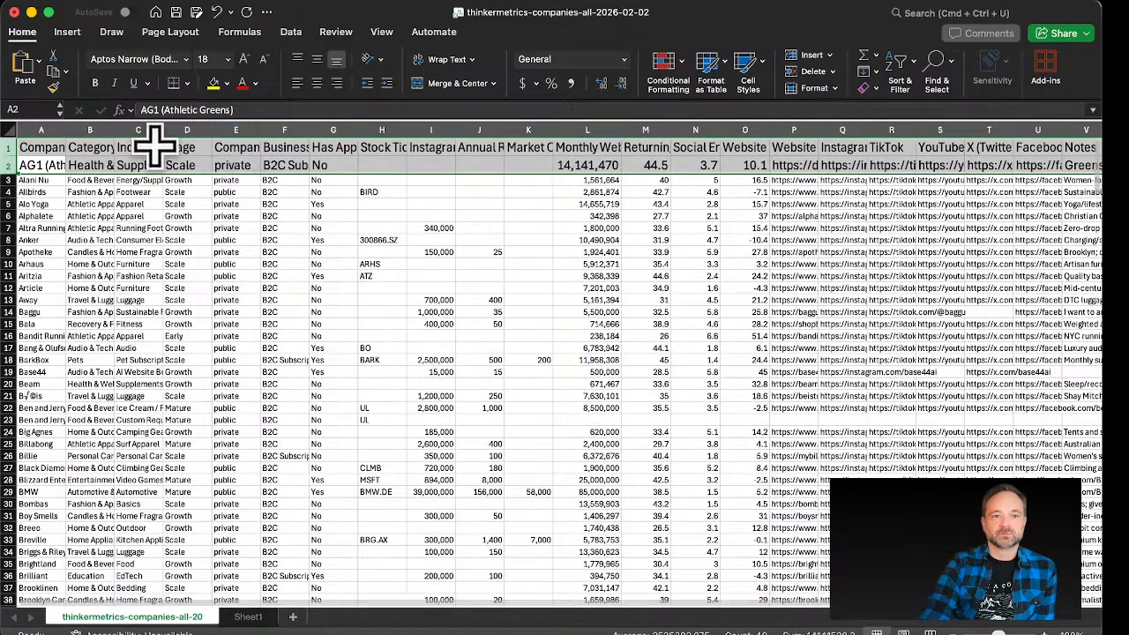
# Step: Autofit the Company Name and Category column widths to their contents
pyautogui.doubleClick(66, 130)
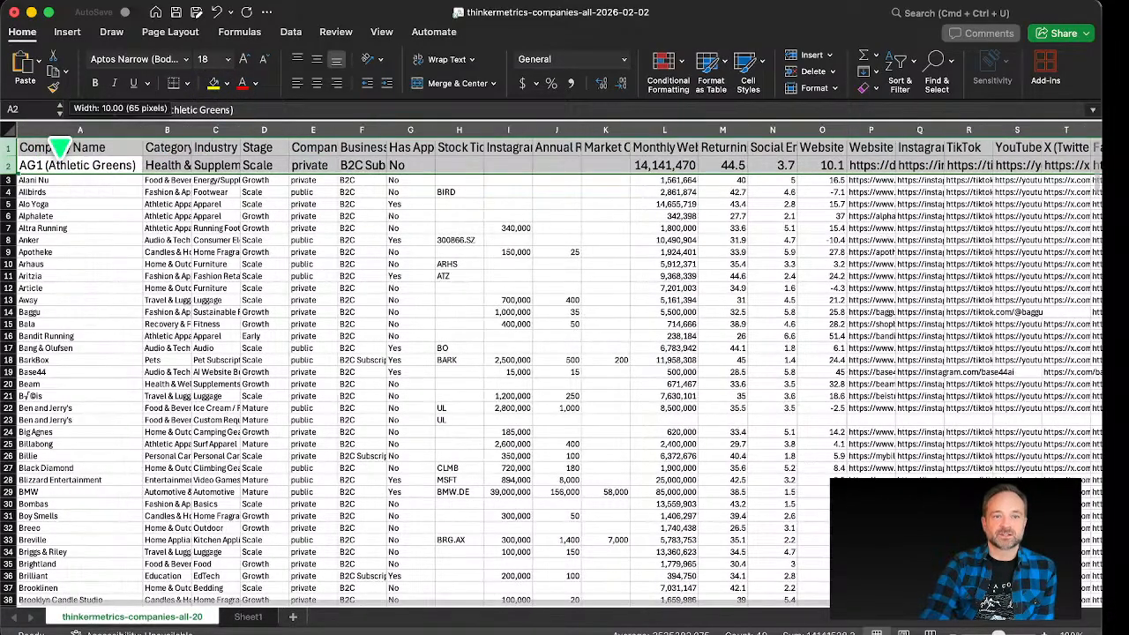
pyautogui.doubleClick(194, 129)
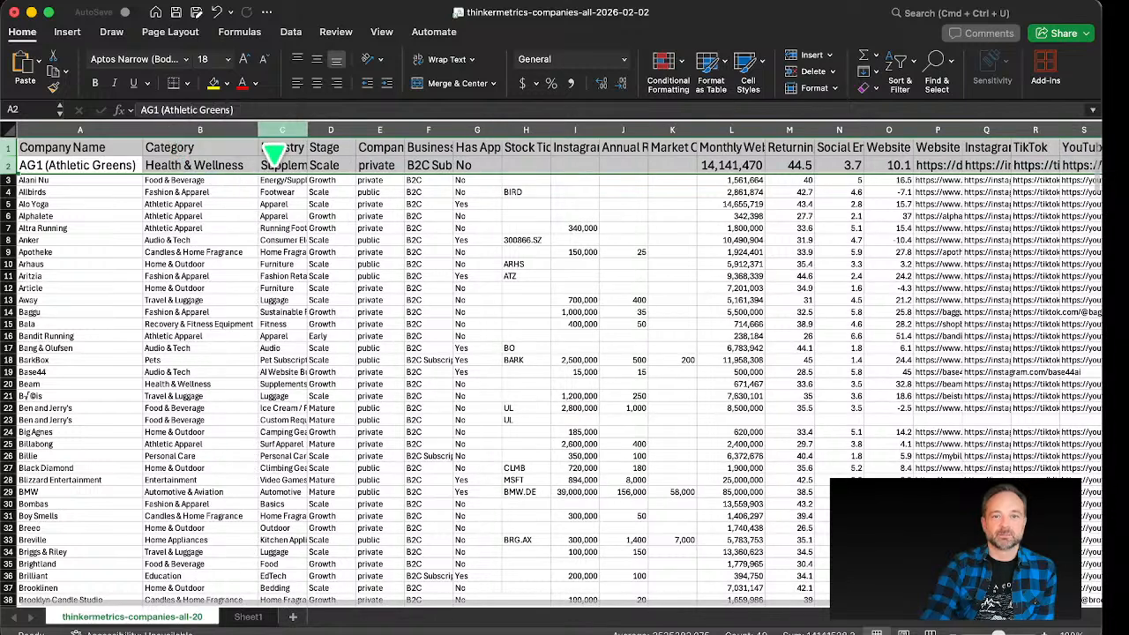
pyautogui.click(285, 131)
# Step: Select the header cells from Company Name across the next several columns
pyautogui.click(110, 148)
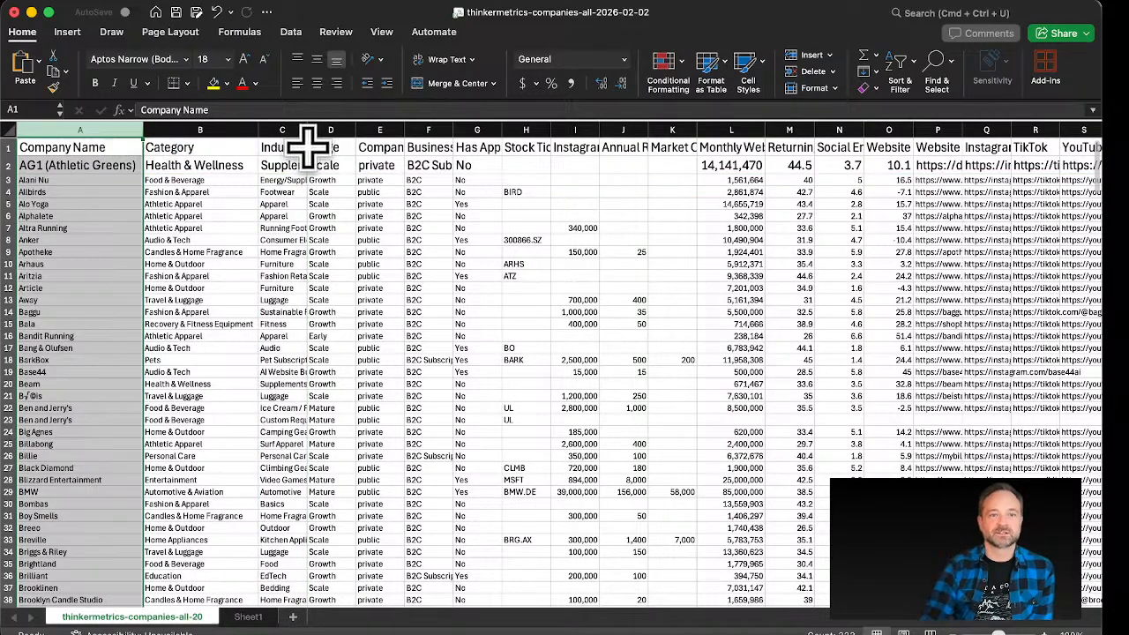
pyautogui.hotkey('shift', 'Right')
pyautogui.hotkey('shift', 'Right')
pyautogui.hotkey('shift', 'Right')
pyautogui.hotkey('shift', 'Right')
pyautogui.hotkey('shift', 'Right')
pyautogui.hotkey('shift', 'Right')
pyautogui.hotkey('shift', 'Right')
pyautogui.hotkey('shift', 'Right')
pyautogui.hotkey('shift', 'Right')
pyautogui.hotkey('shift', 'Right')
pyautogui.hotkey('shift', 'Right')
pyautogui.hotkey('shift', 'Right')
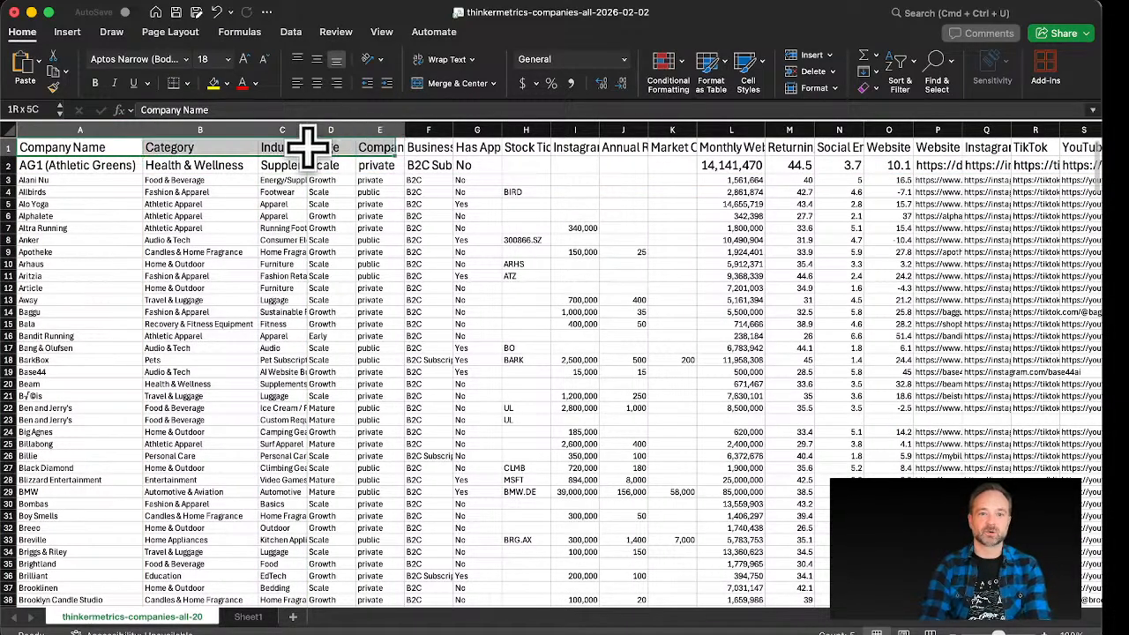
pyautogui.hotkey('shift', 'Right')
pyautogui.hotkey('shift', 'Right')
pyautogui.hotkey('shift', 'Right')
pyautogui.hotkey('shift', 'Right')
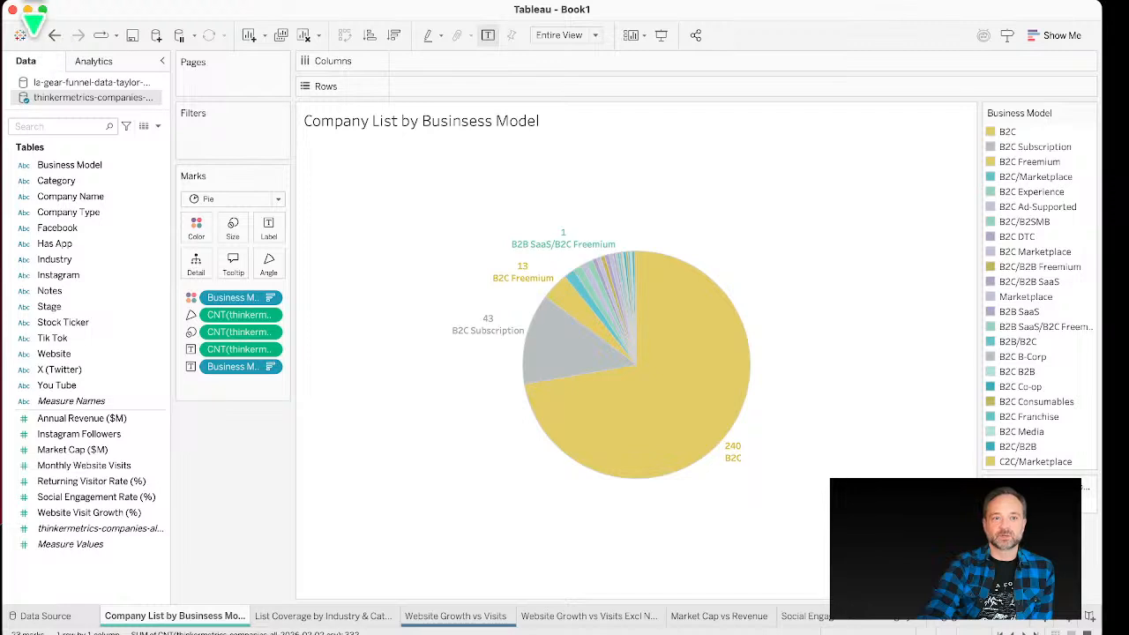
# Step: Open a new blank Tableau workbook
pyautogui.click(55, 2)
pyautogui.click(106, 4)
pyautogui.click(111, 10)
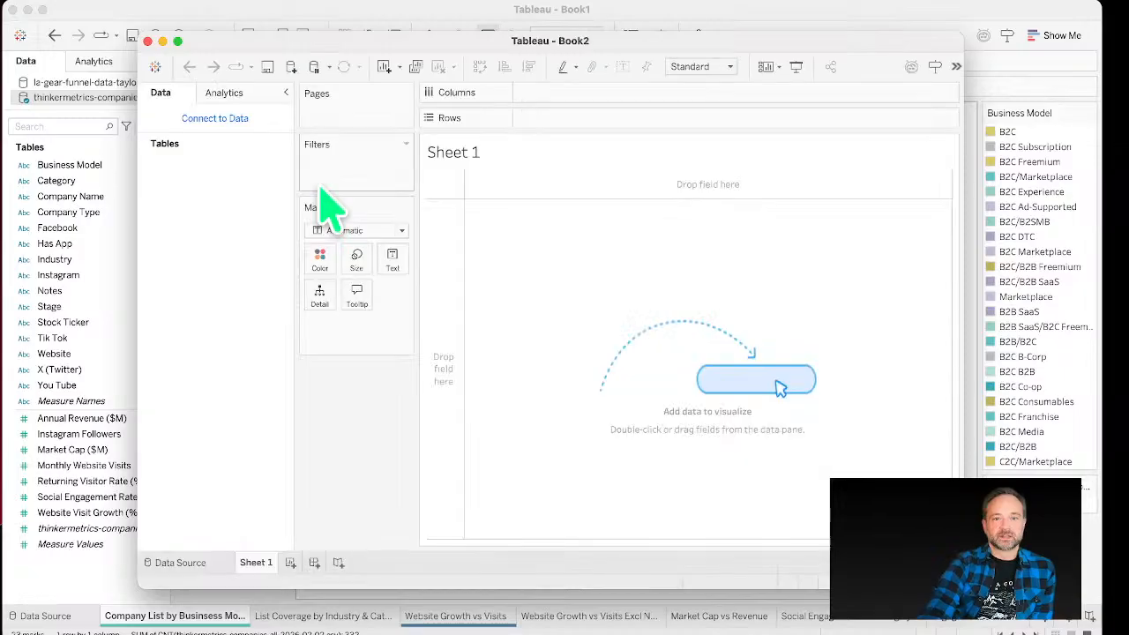
pyautogui.moveTo(240, 45); pyautogui.dragTo(163, 27)
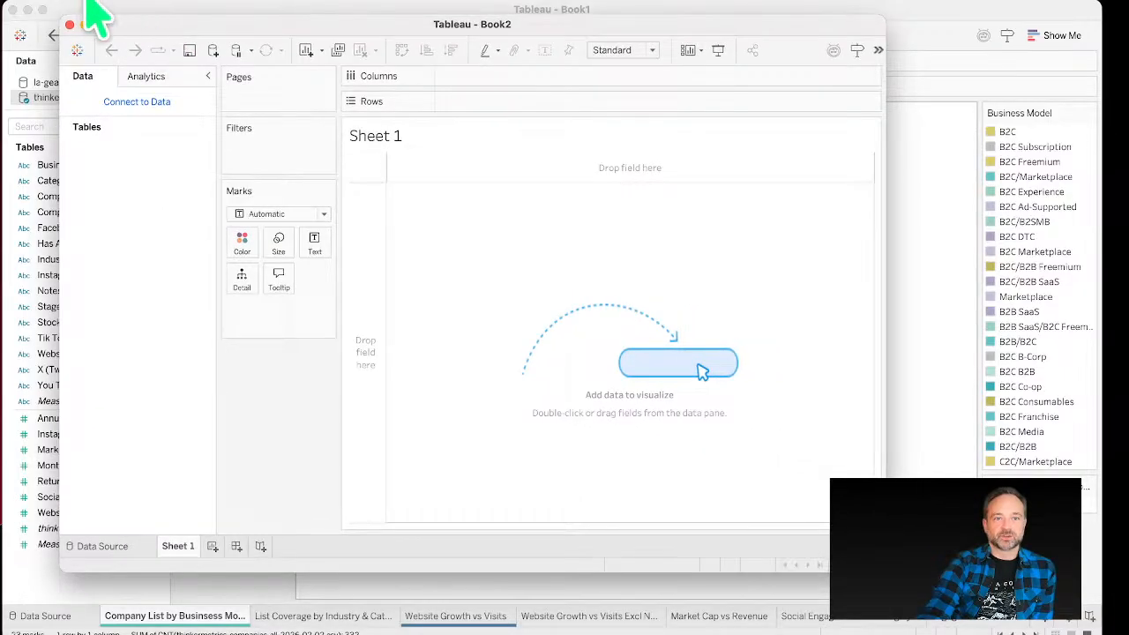
pyautogui.click(110, 7)
pyautogui.click(660, 226)
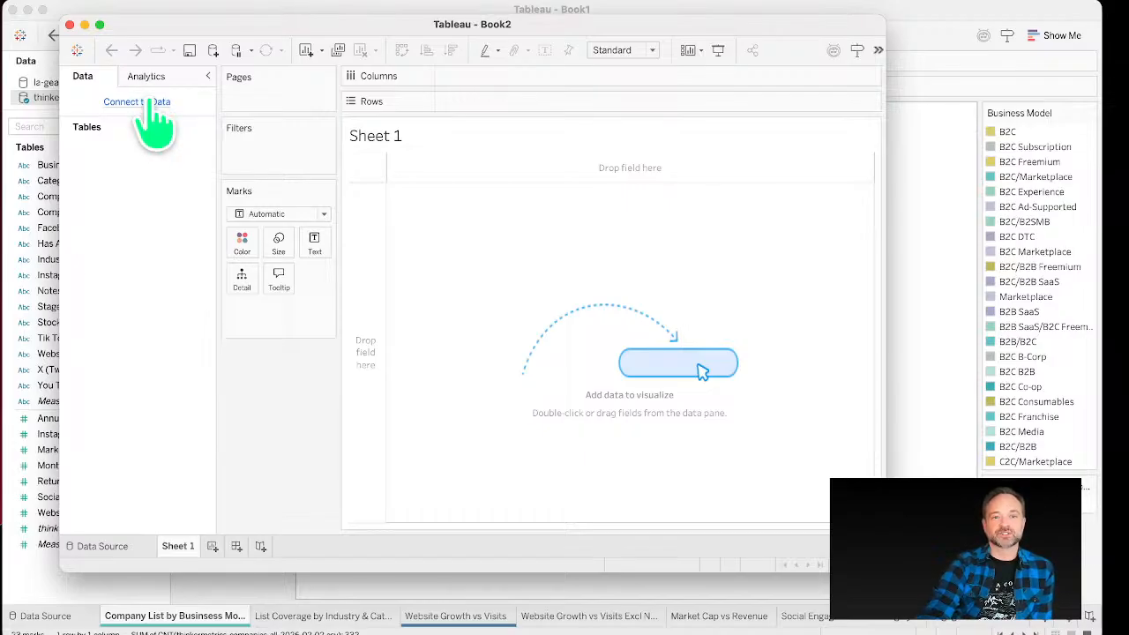
# Step: Open the Connect pane to add a new data source to the new workbook
pyautogui.click(150, 9)
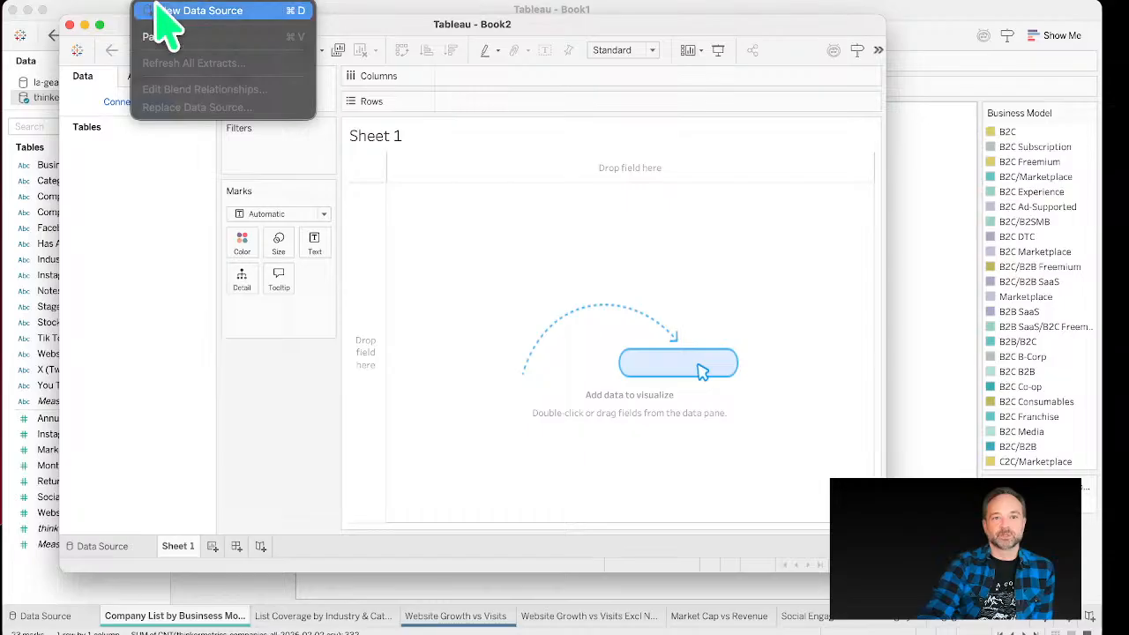
pyautogui.click(177, 11)
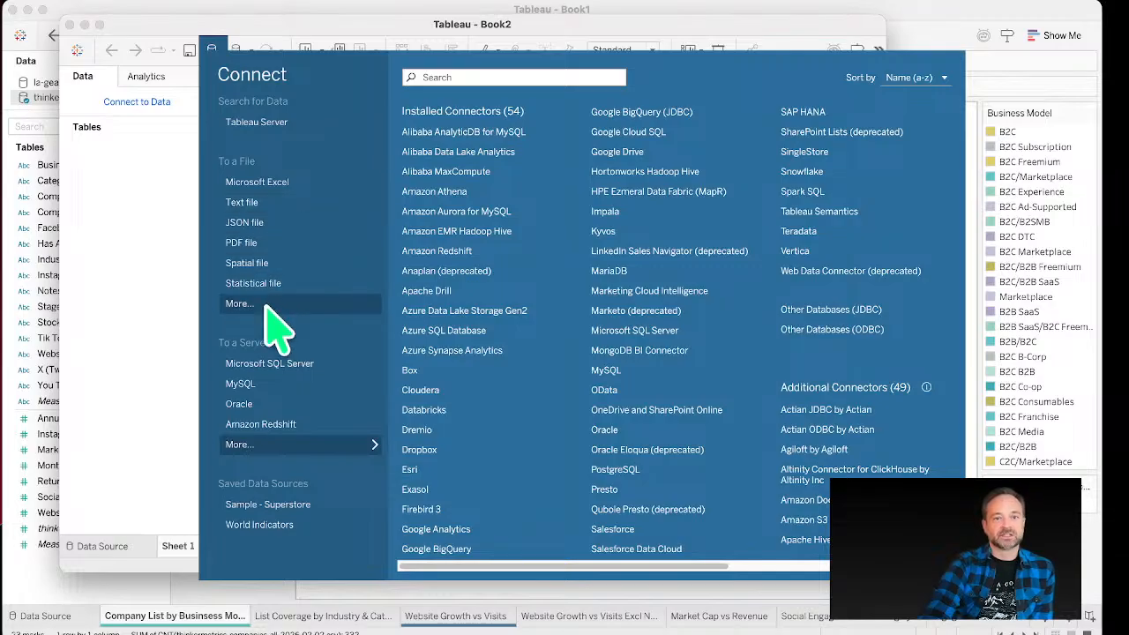
pyautogui.click(353, 307)
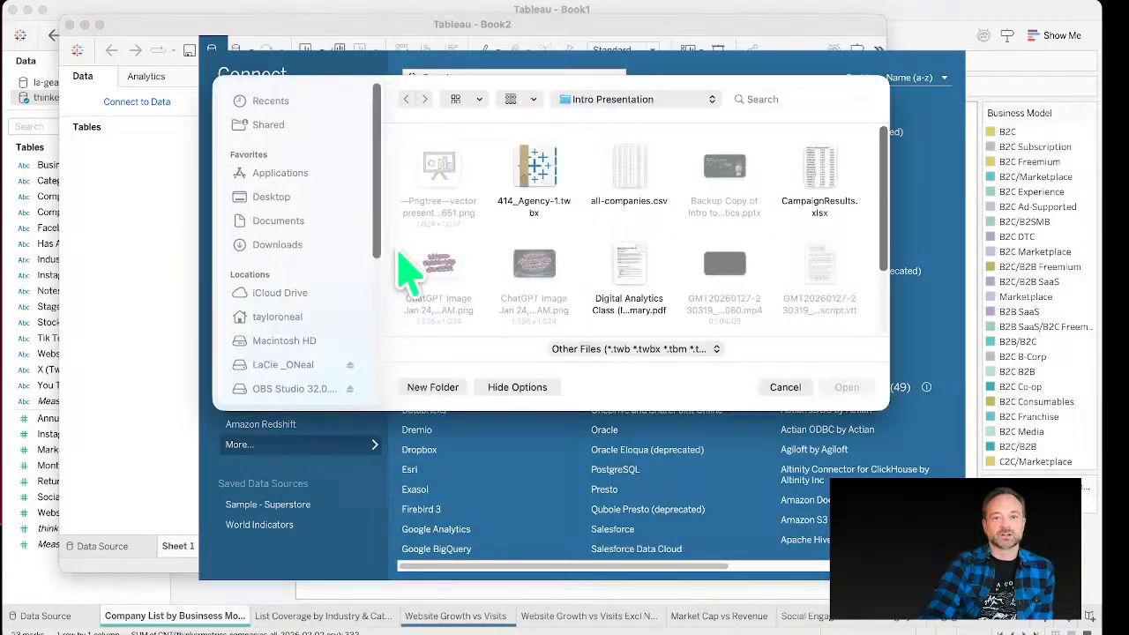
pyautogui.click(785, 388)
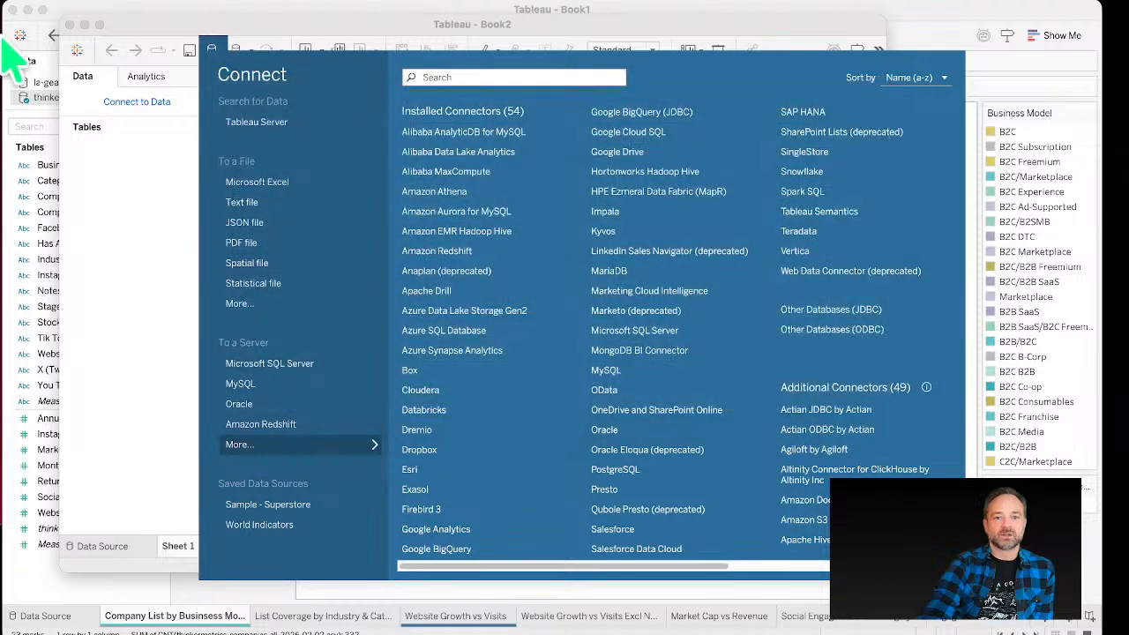
# Step: Connect to the text file thinkermetrics-companies-all-2026-02-02.csv in the DATA folder
pyautogui.click(251, 202)
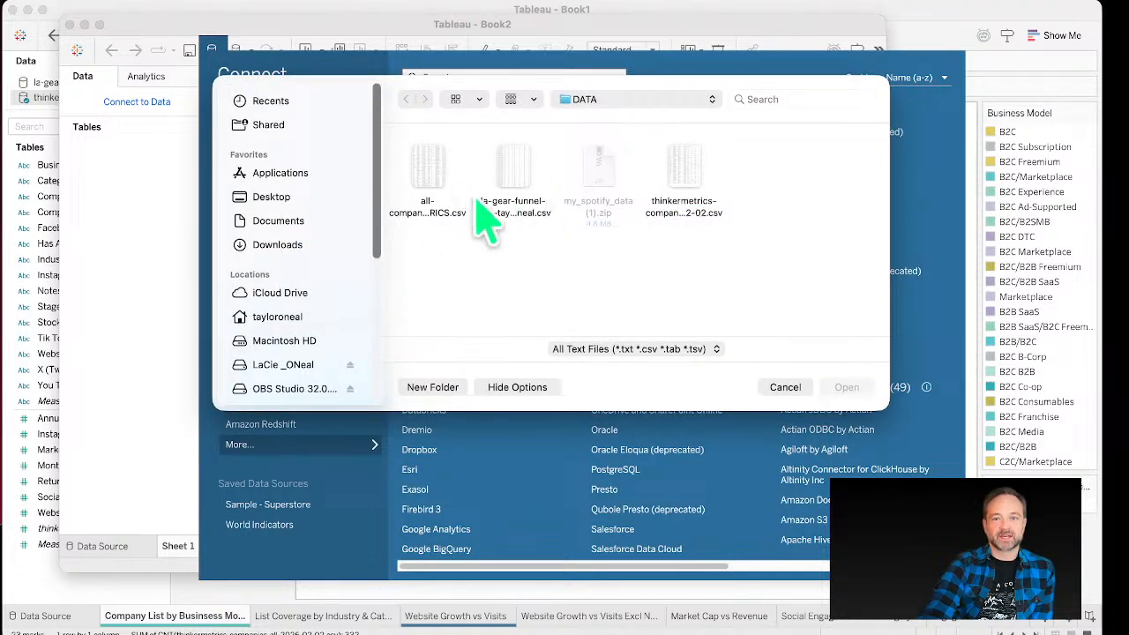
pyautogui.click(720, 210)
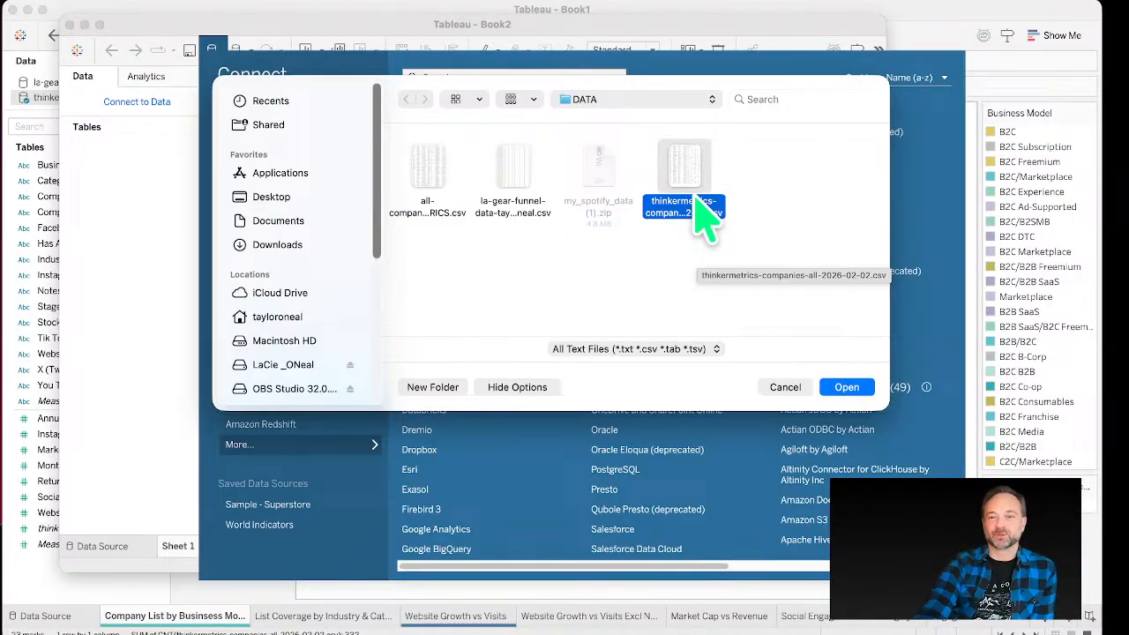
pyautogui.doubleClick(705, 214)
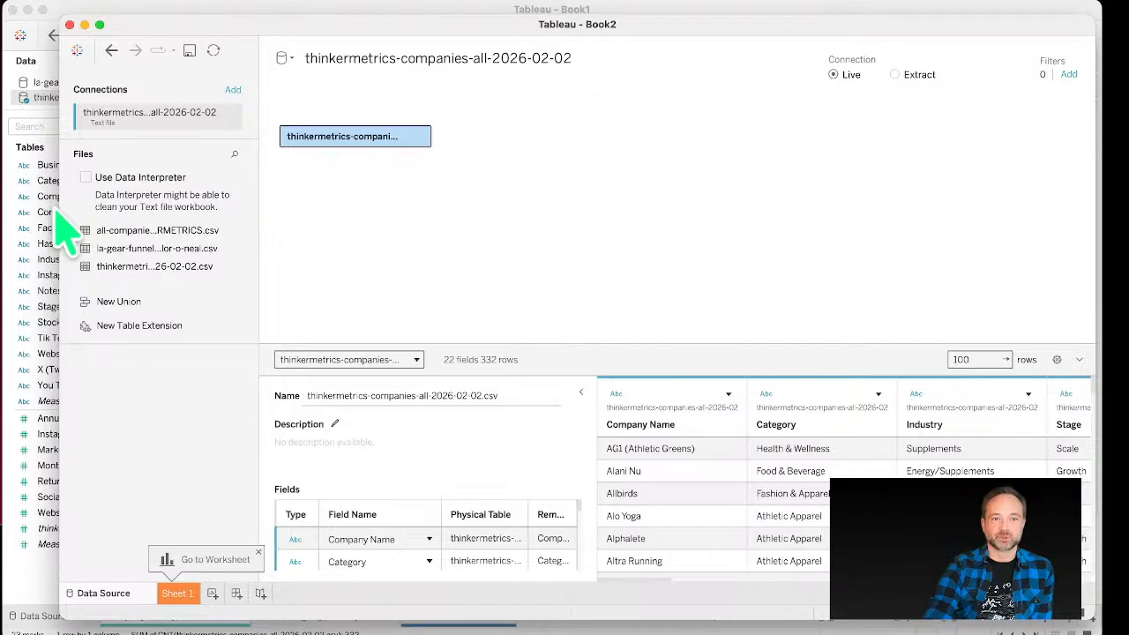
# Step: Examine the data type options for Company Name and browse through the preview columns
pyautogui.moveTo(58, 205); pyautogui.dragTo(23, 196)
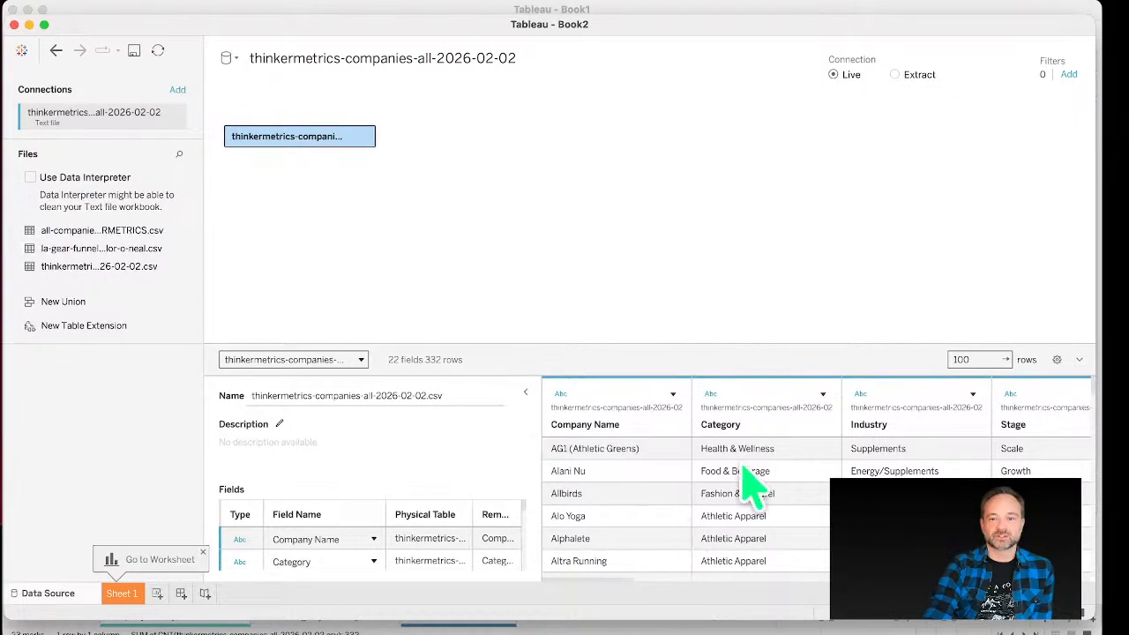
pyautogui.click(615, 408)
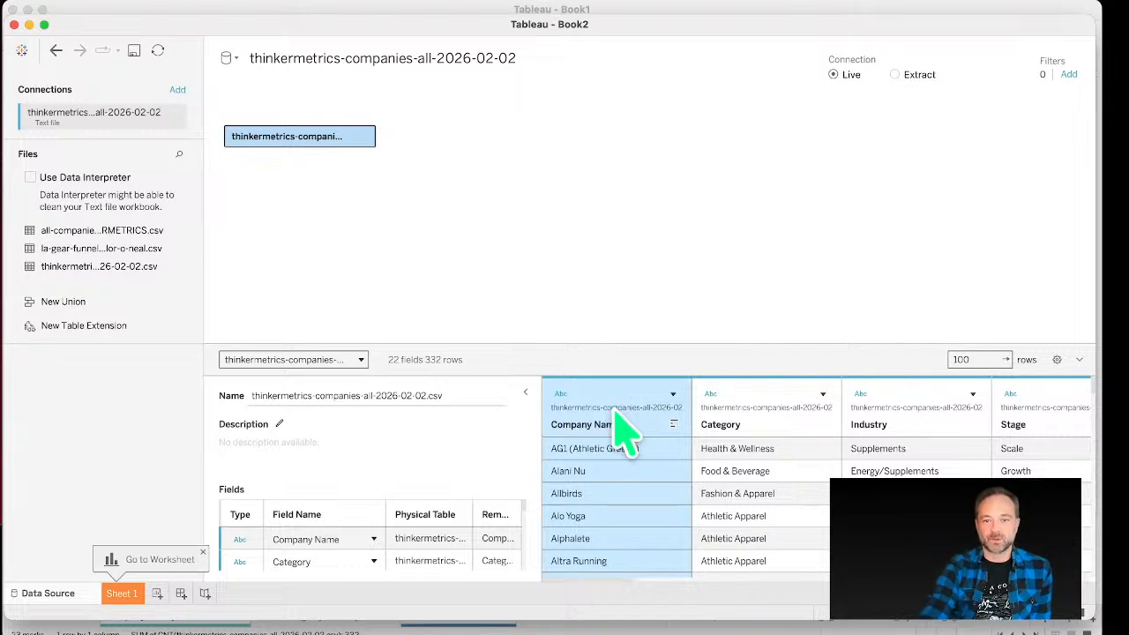
pyautogui.click(561, 394)
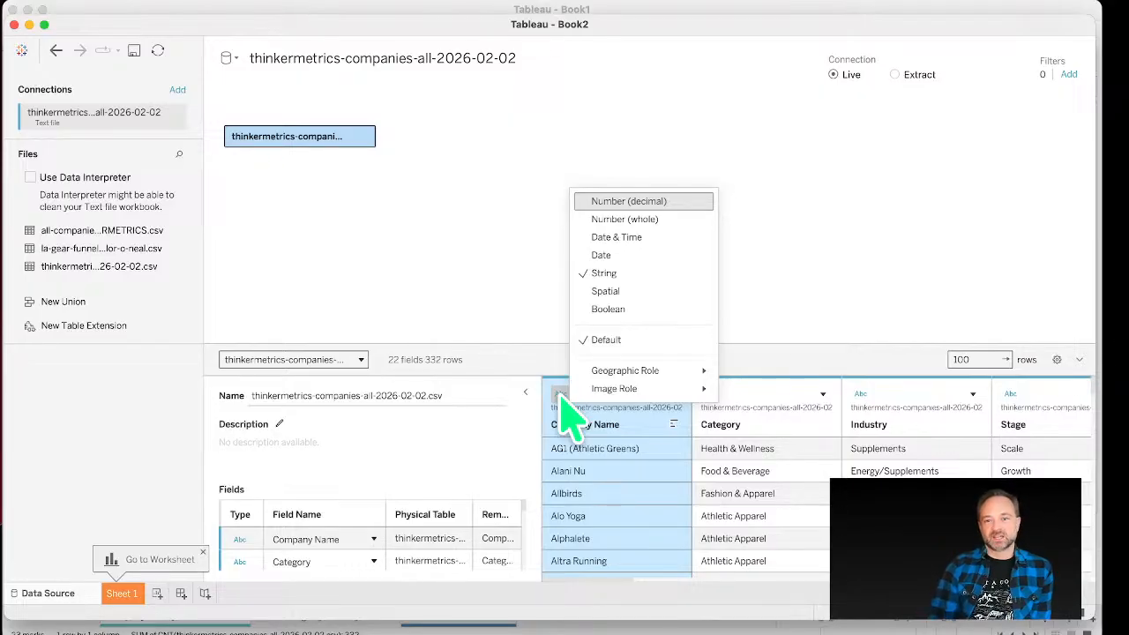
pyautogui.click(756, 433)
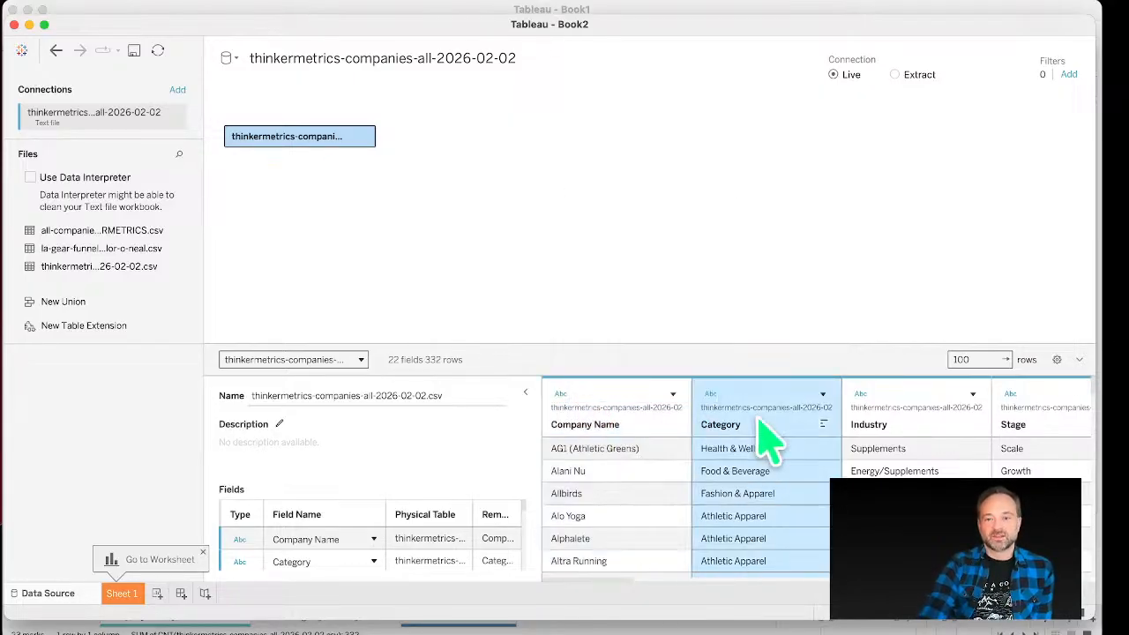
pyautogui.press('Right')
pyautogui.press('Right')
pyautogui.press('Right')
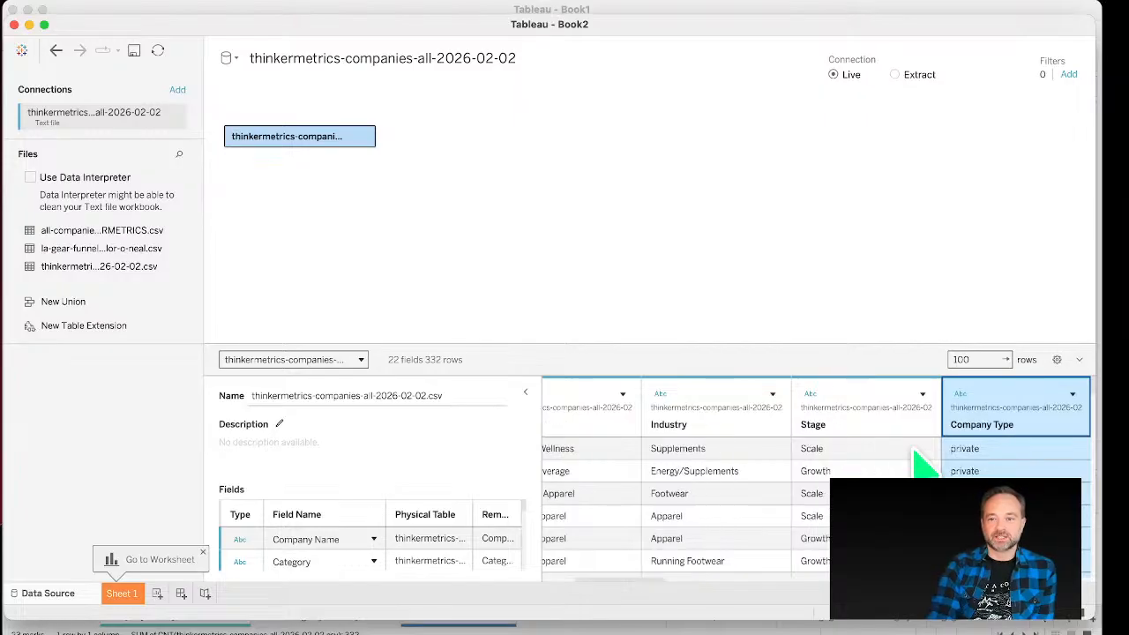
pyautogui.press('Right')
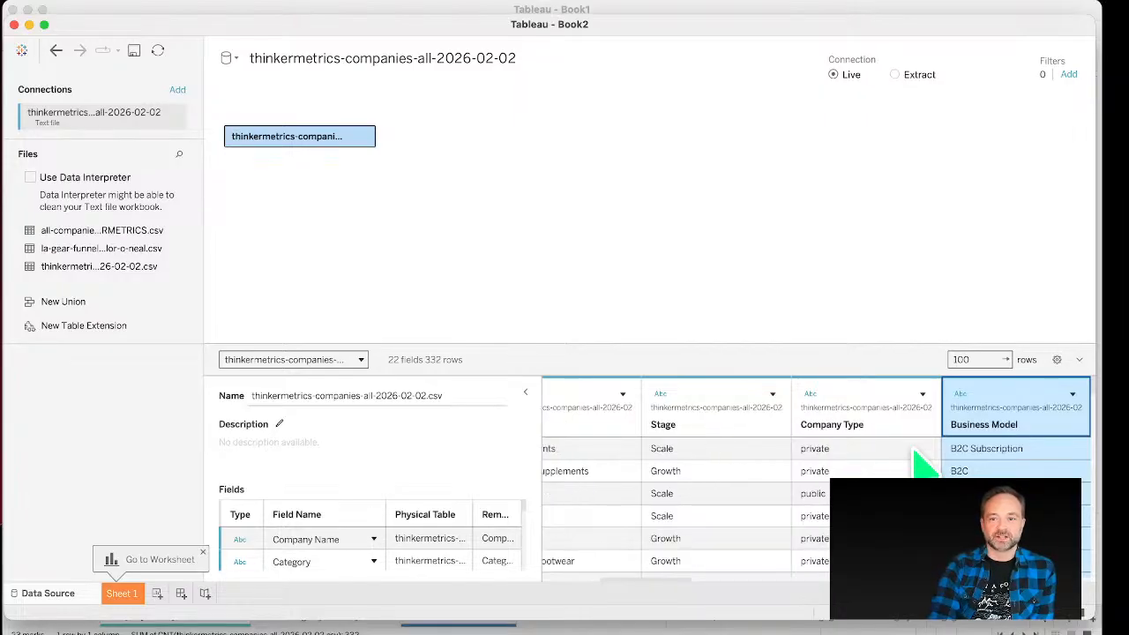
pyautogui.press('Right')
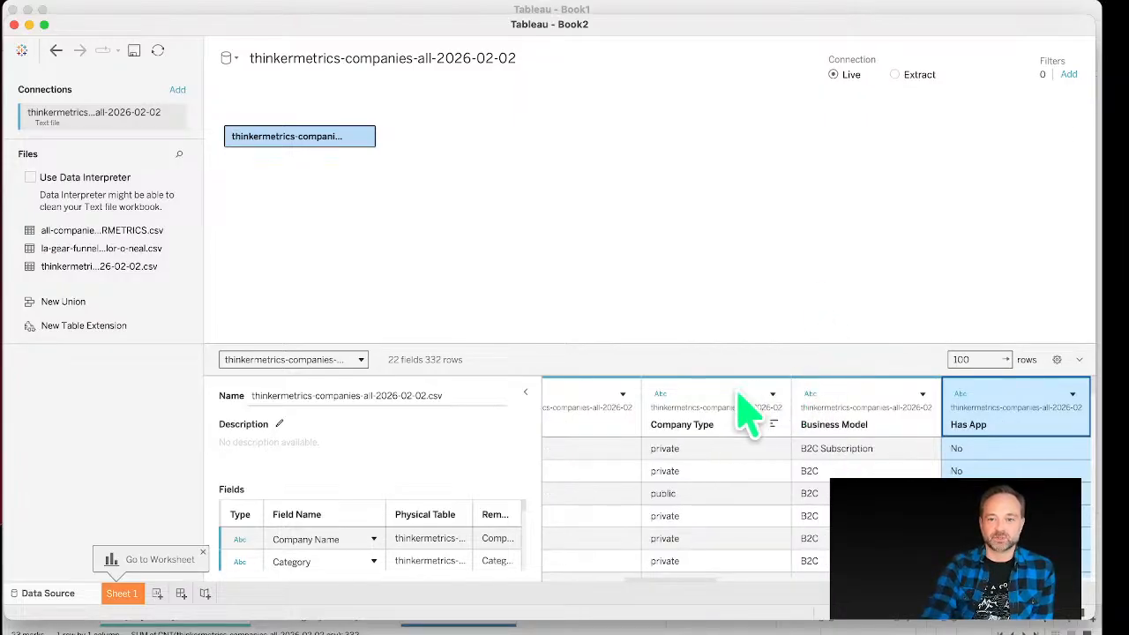
# Step: Examine the data type options for Company Type and browse the remaining preview columns
pyautogui.click(679, 419)
pyautogui.click(662, 396)
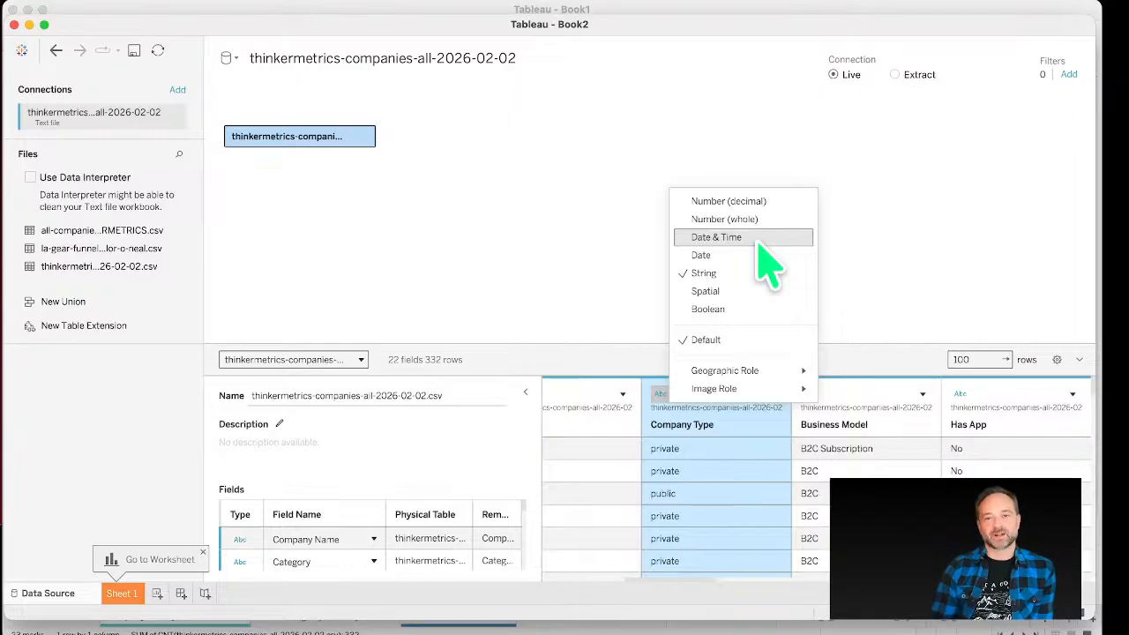
pyautogui.click(875, 449)
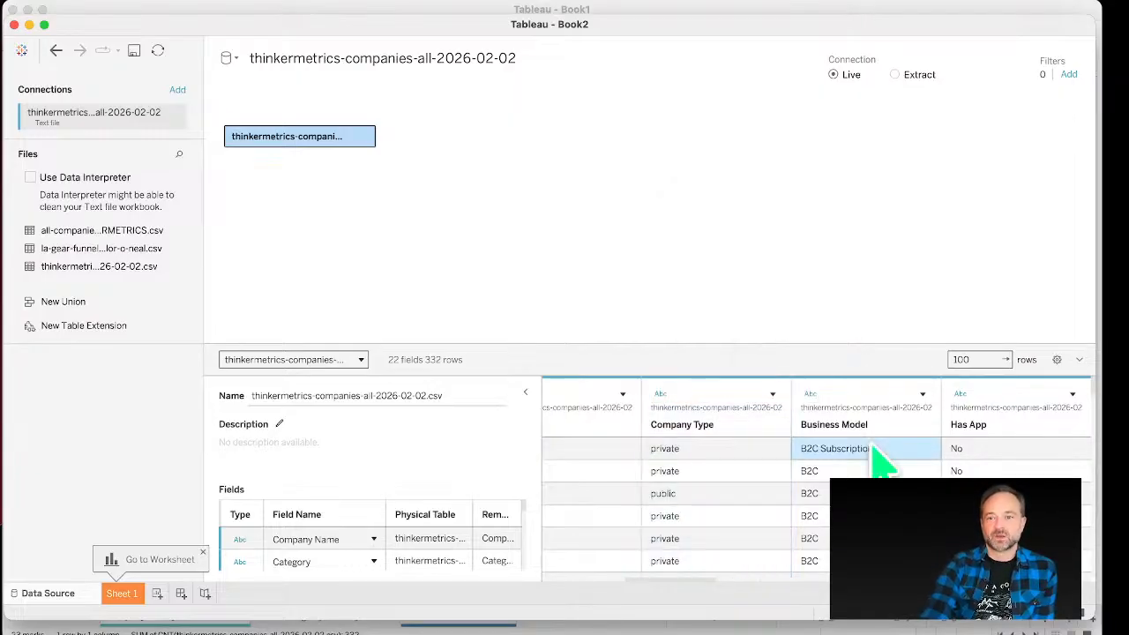
pyautogui.press('Right')
pyautogui.press('Right')
pyautogui.press('Right')
pyautogui.press('Right')
pyautogui.press('Right')
pyautogui.press('Right')
pyautogui.press('Right')
pyautogui.press('Right')
pyautogui.press('Right')
pyautogui.press('Right')
pyautogui.press('Right')
pyautogui.press('Right')
pyautogui.press('Right')
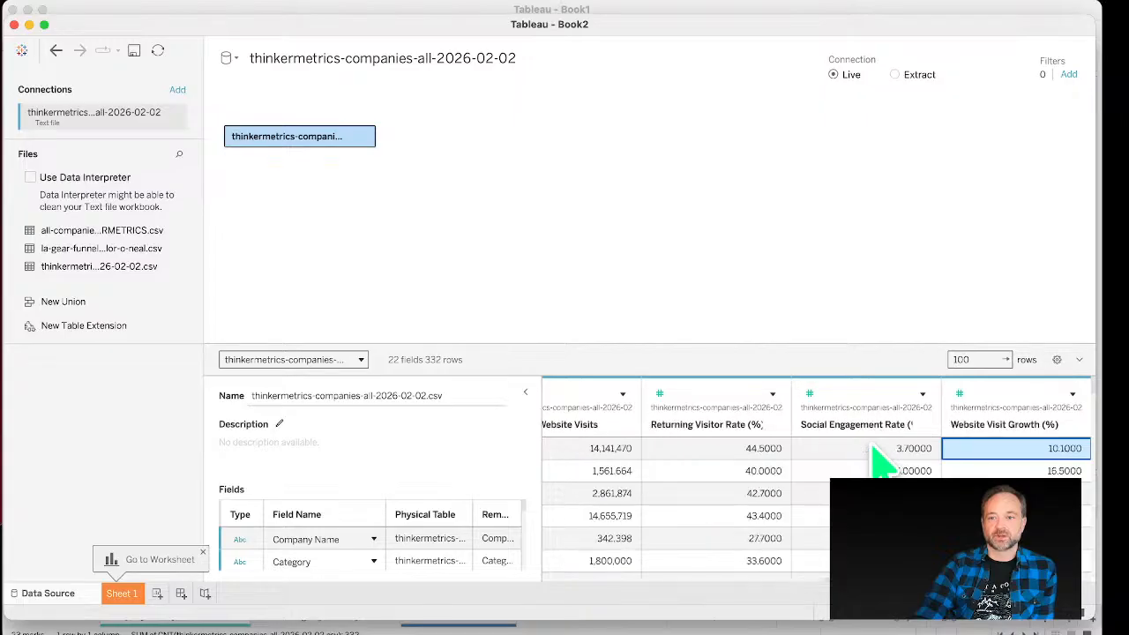
pyautogui.press('Right')
pyautogui.press('Right')
pyautogui.press('Right')
pyautogui.press('Right')
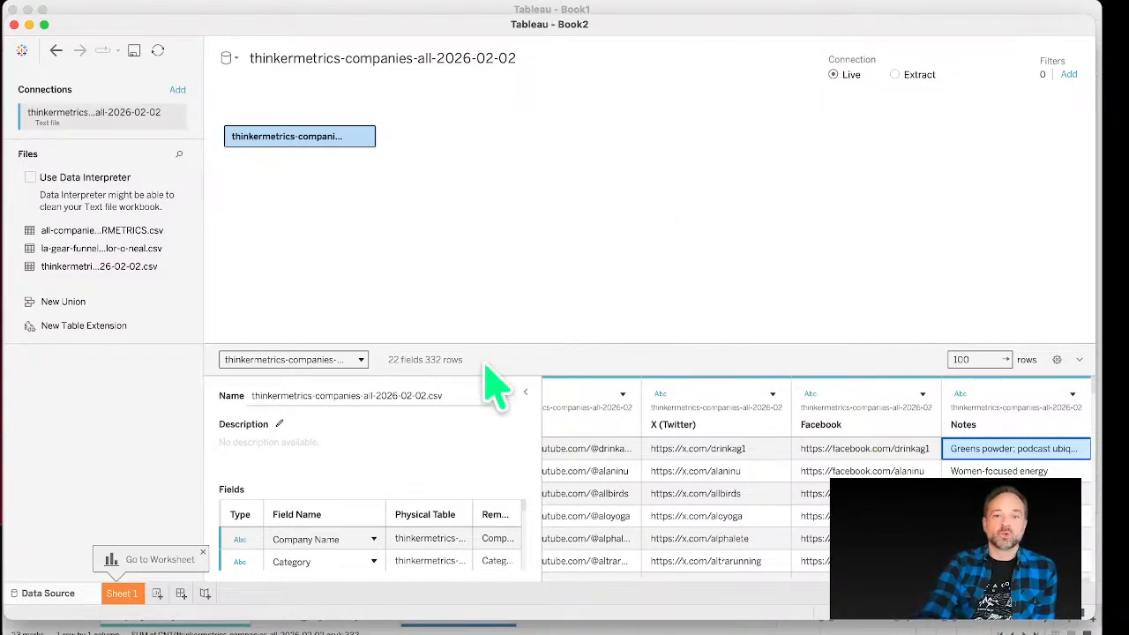
# Step: Add a new worksheet and minimize the second workbook window
pyautogui.click(156, 594)
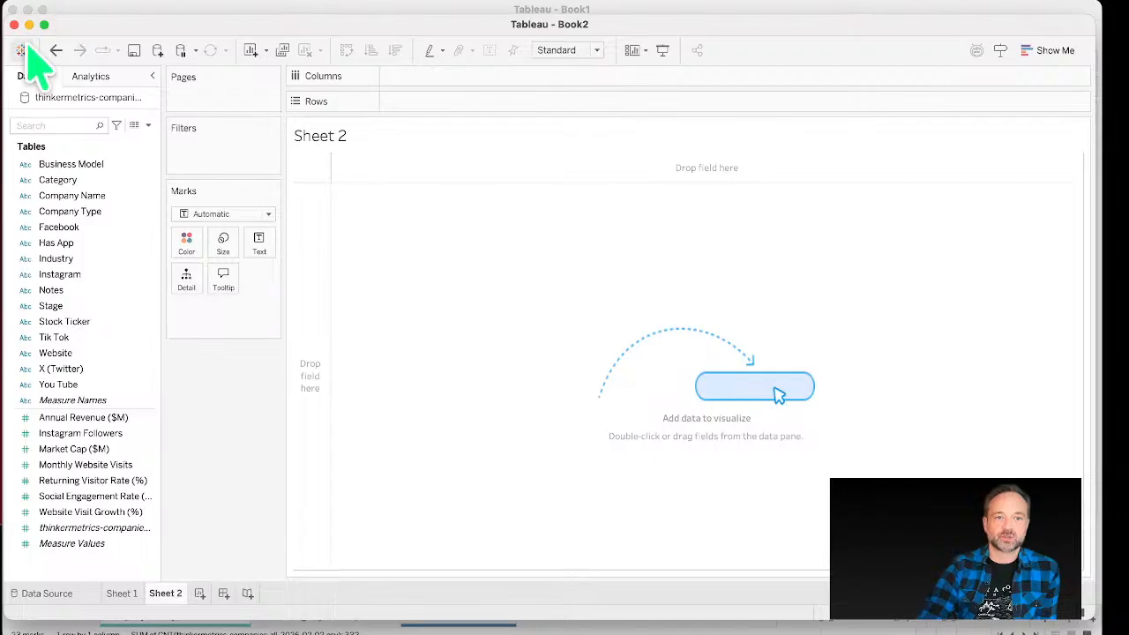
pyautogui.click(29, 24)
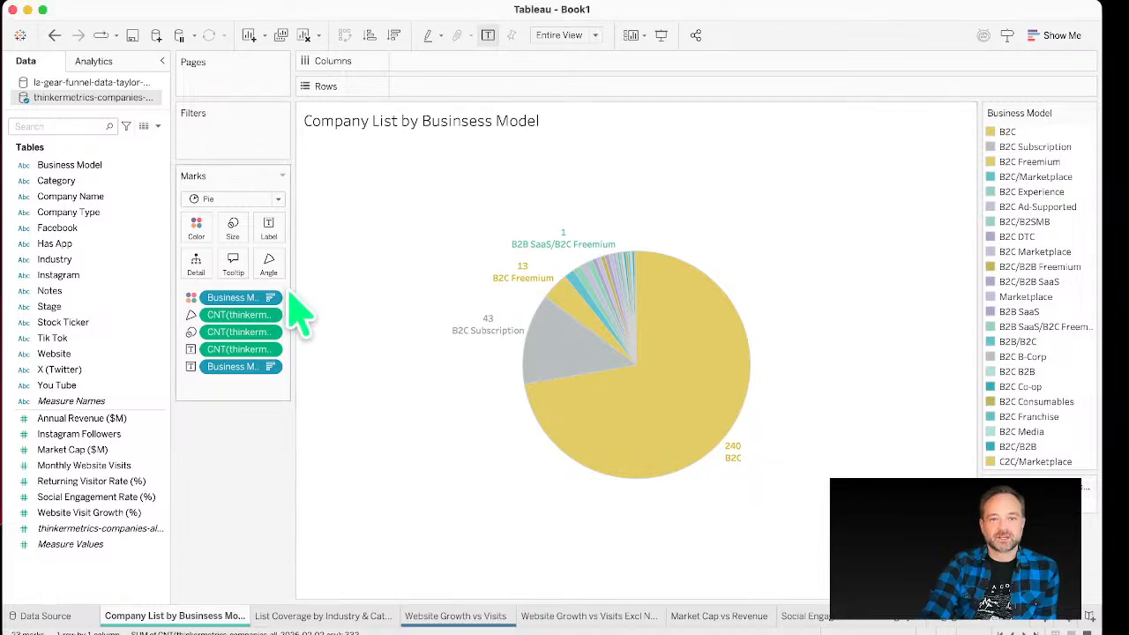
# Step: Convert the Business Model pie chart into a horizontal bar chart using Show Me
pyautogui.moveTo(300, 287); pyautogui.dragTo(364, 291)
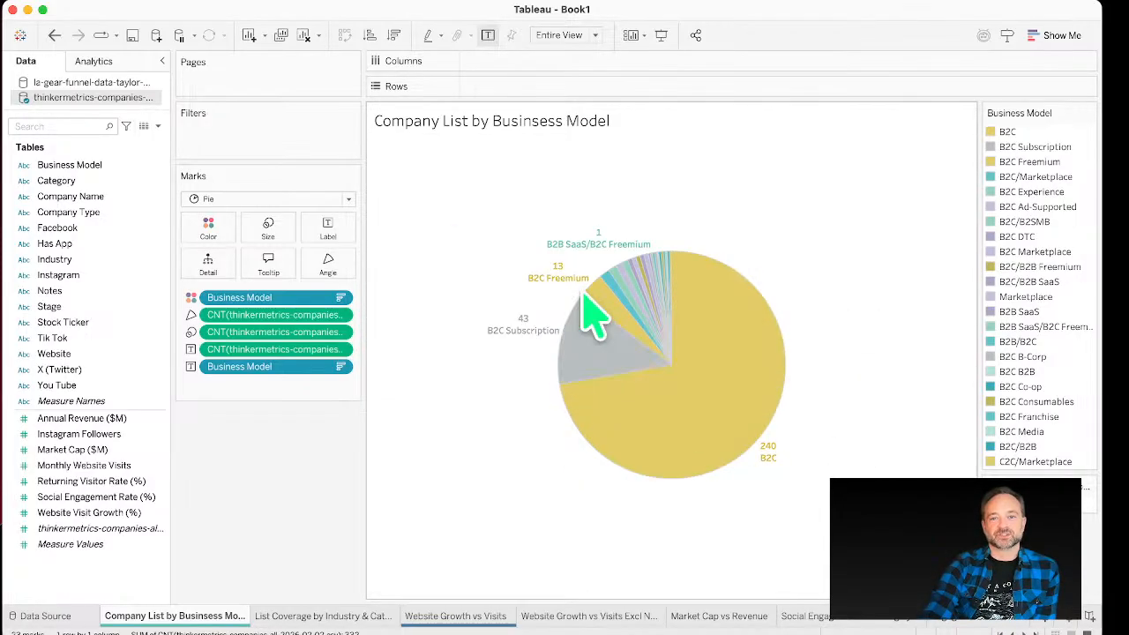
pyautogui.moveTo(593, 316)
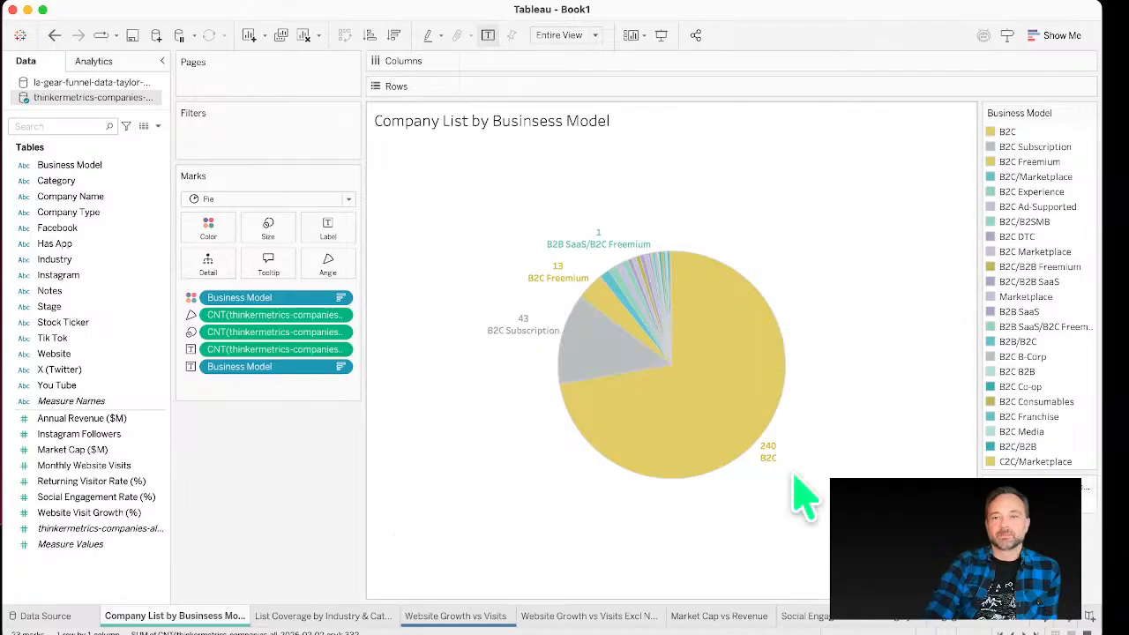
pyautogui.click(1054, 36)
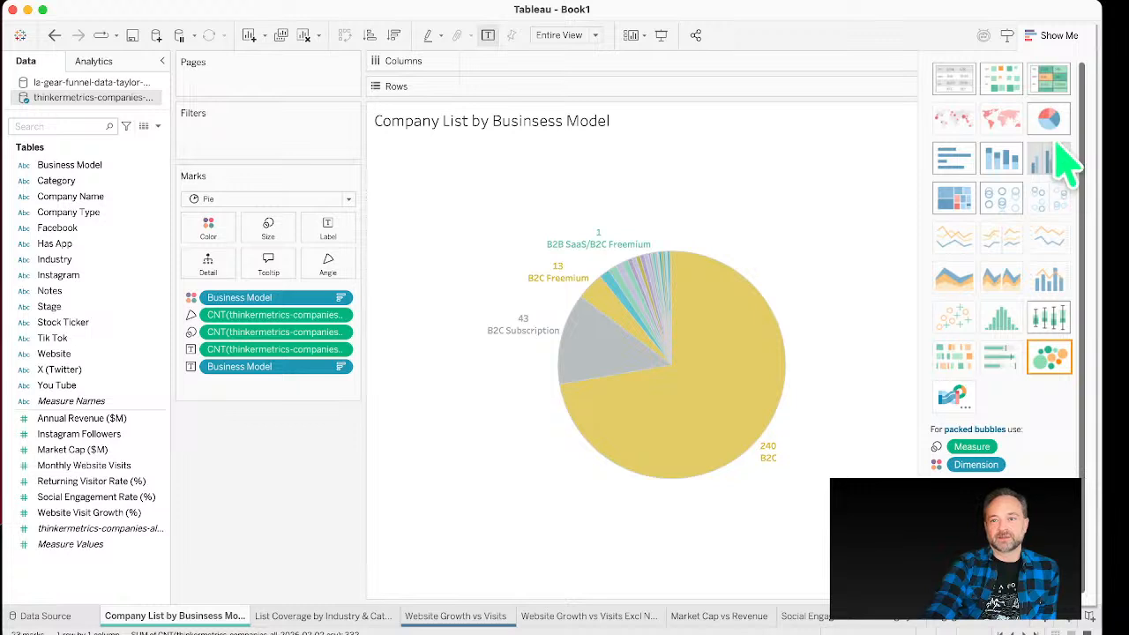
pyautogui.click(956, 167)
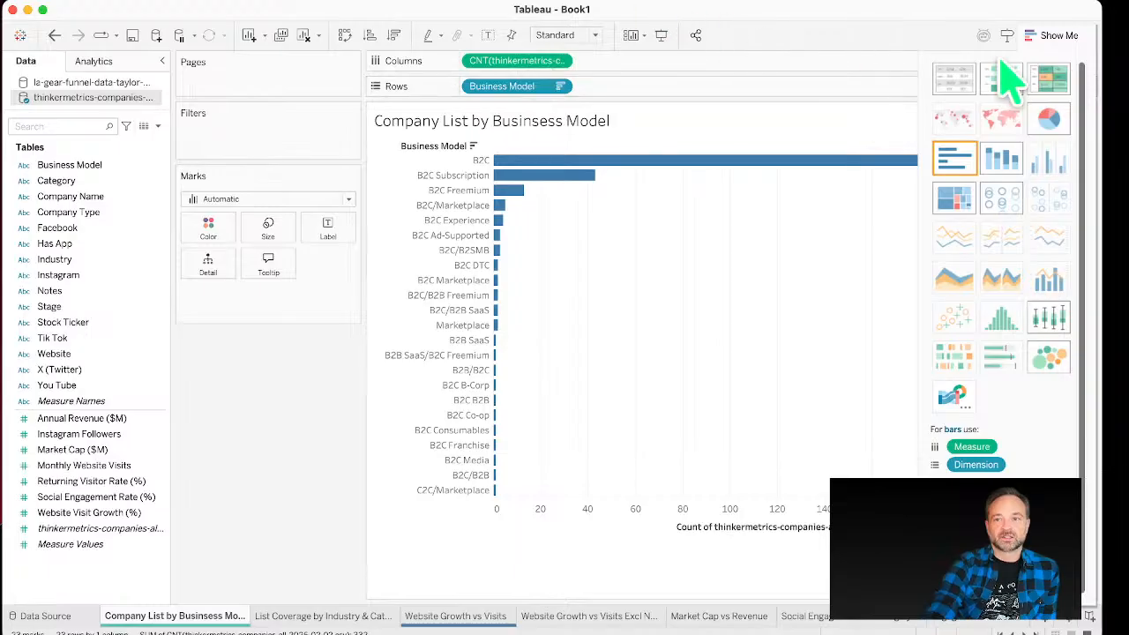
pyautogui.click(1054, 37)
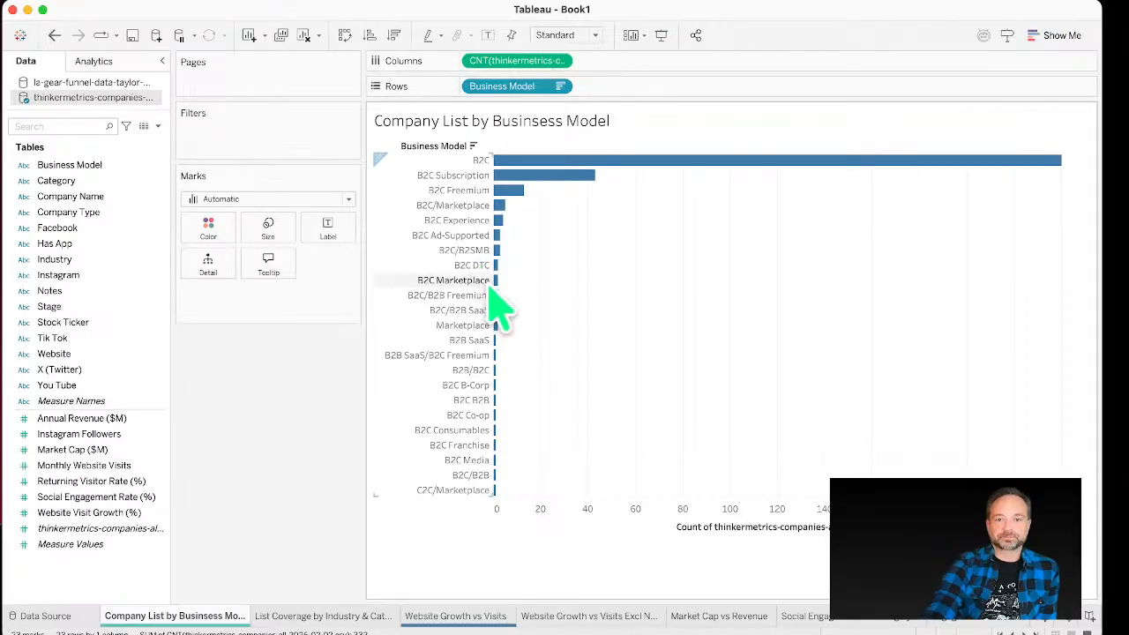
# Step: Sort the Business Model bars ascending, then descending by company count
pyautogui.moveTo(497, 284); pyautogui.dragTo(525, 273)
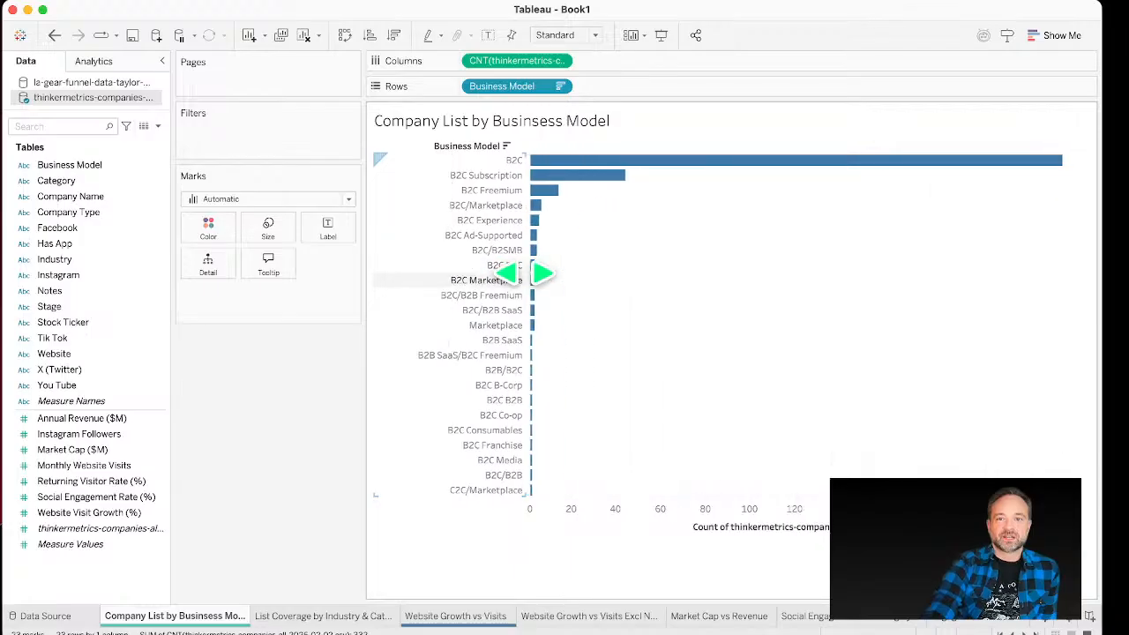
pyautogui.click(369, 35)
pyautogui.click(394, 36)
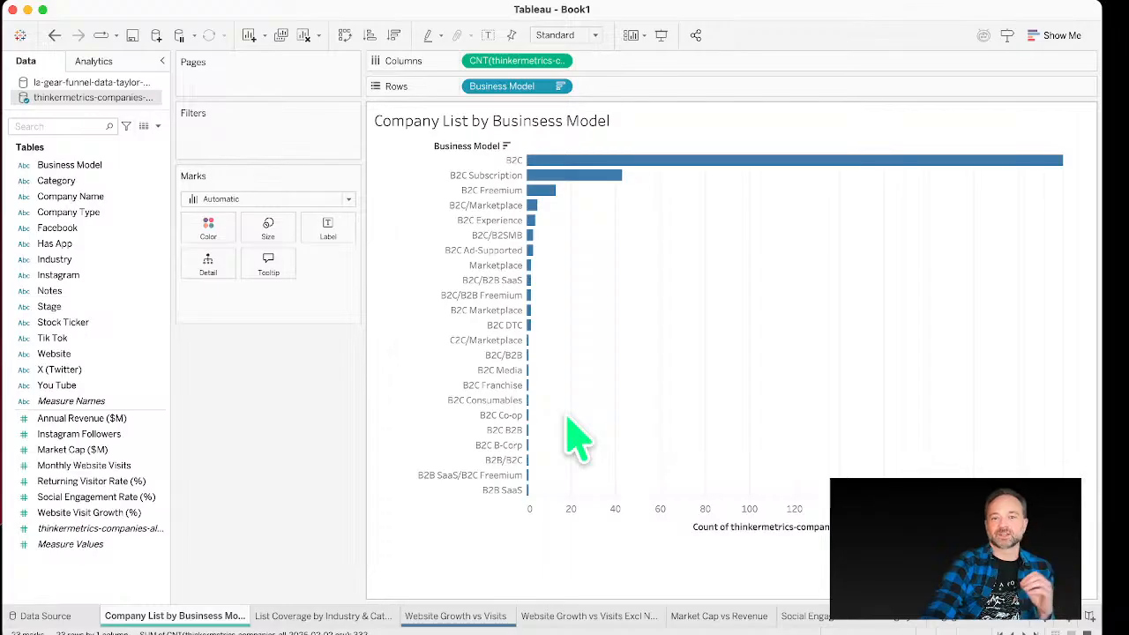
pyautogui.moveTo(533, 301)
pyautogui.moveTo(532, 206)
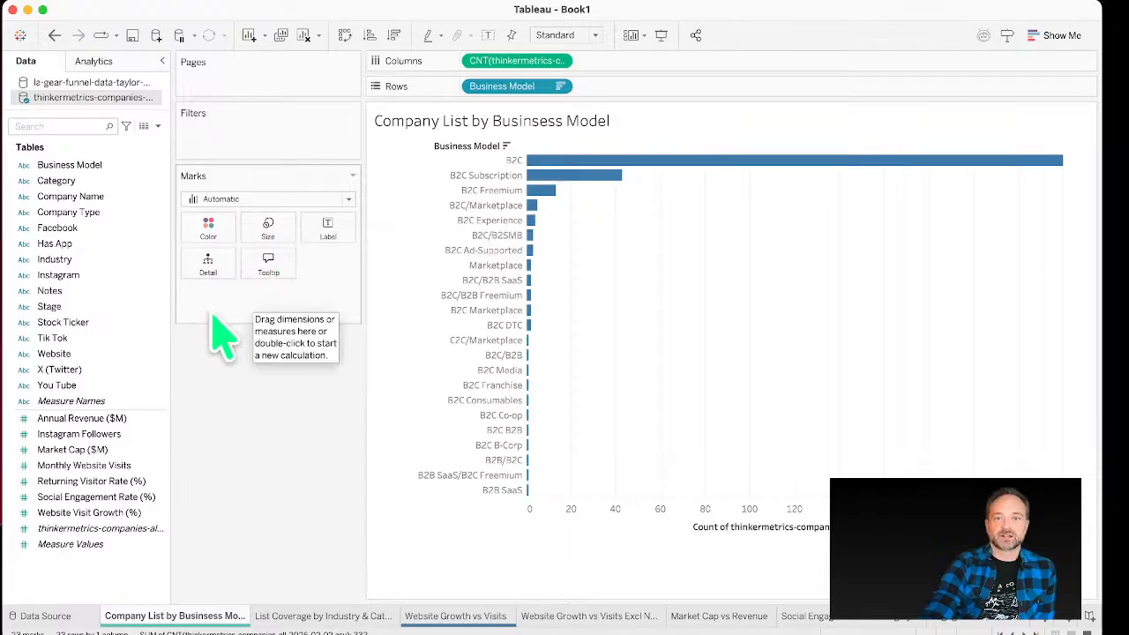
# Step: Remove the record count from Columns, leaving a text table listing the business models
pyautogui.moveTo(472, 62); pyautogui.dragTo(92, 408)
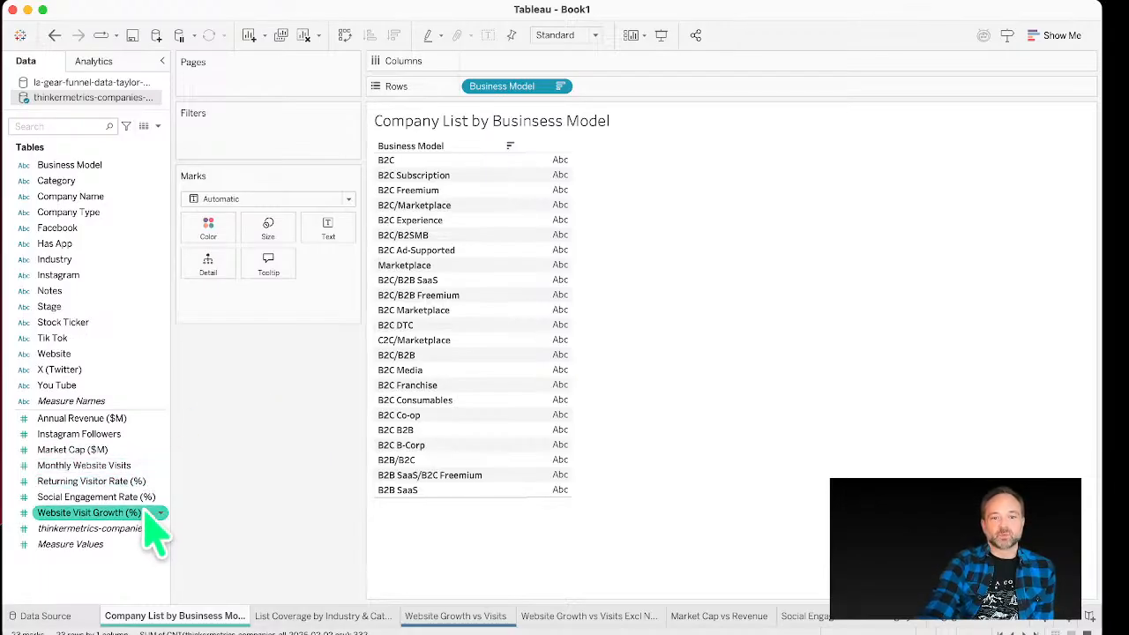
pyautogui.moveTo(123, 536)
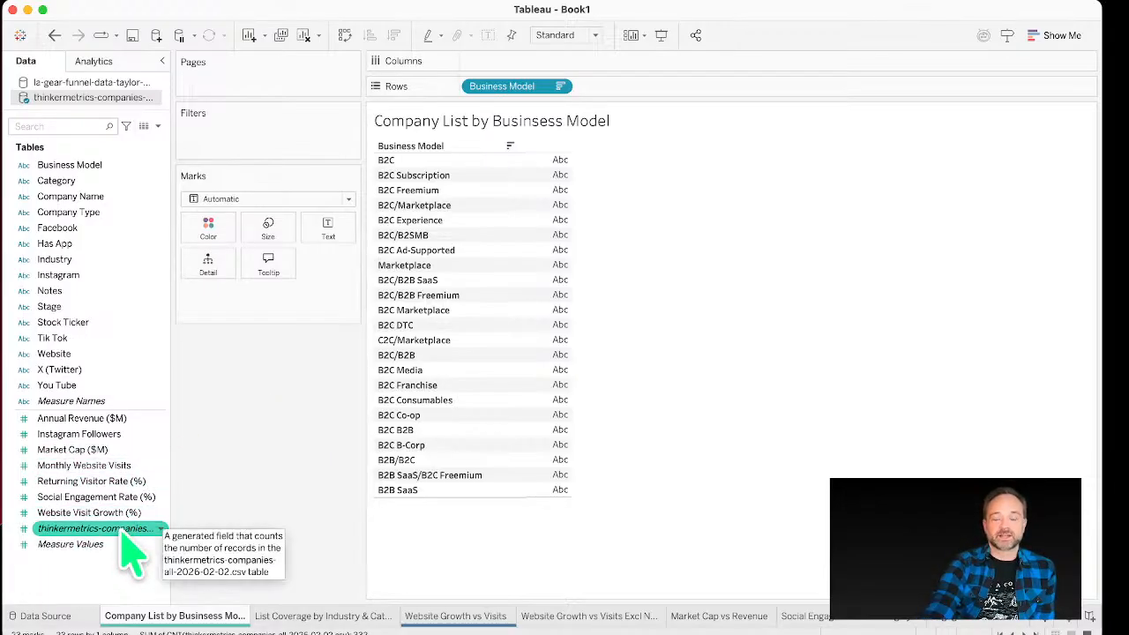
pyautogui.moveTo(172, 524); pyautogui.dragTo(228, 525)
pyautogui.click(172, 531)
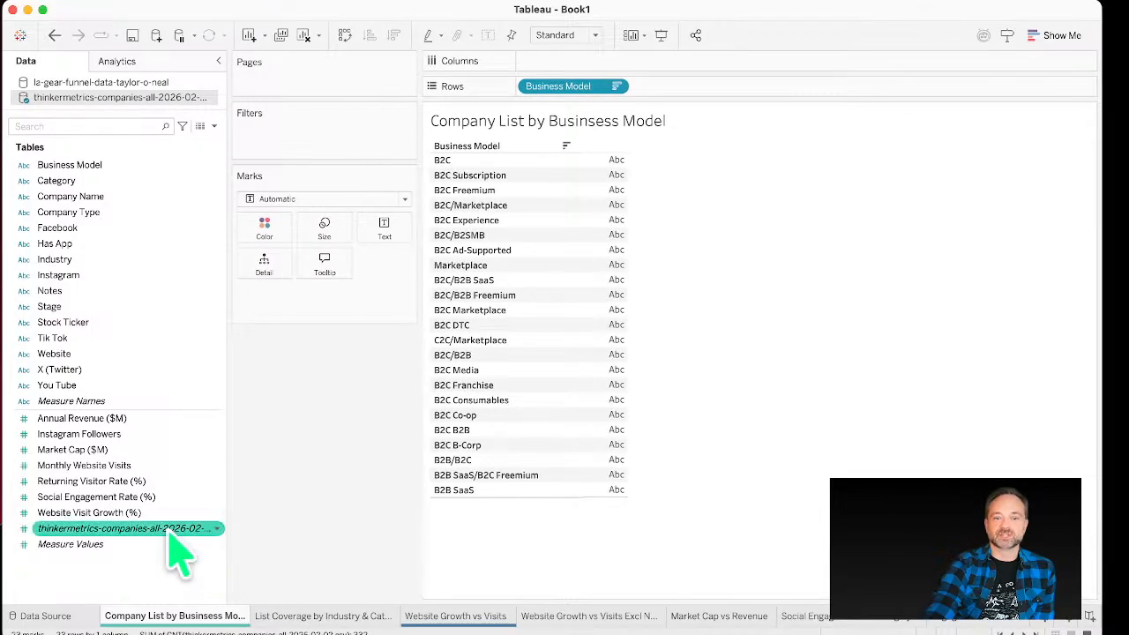
pyautogui.moveTo(170, 533)
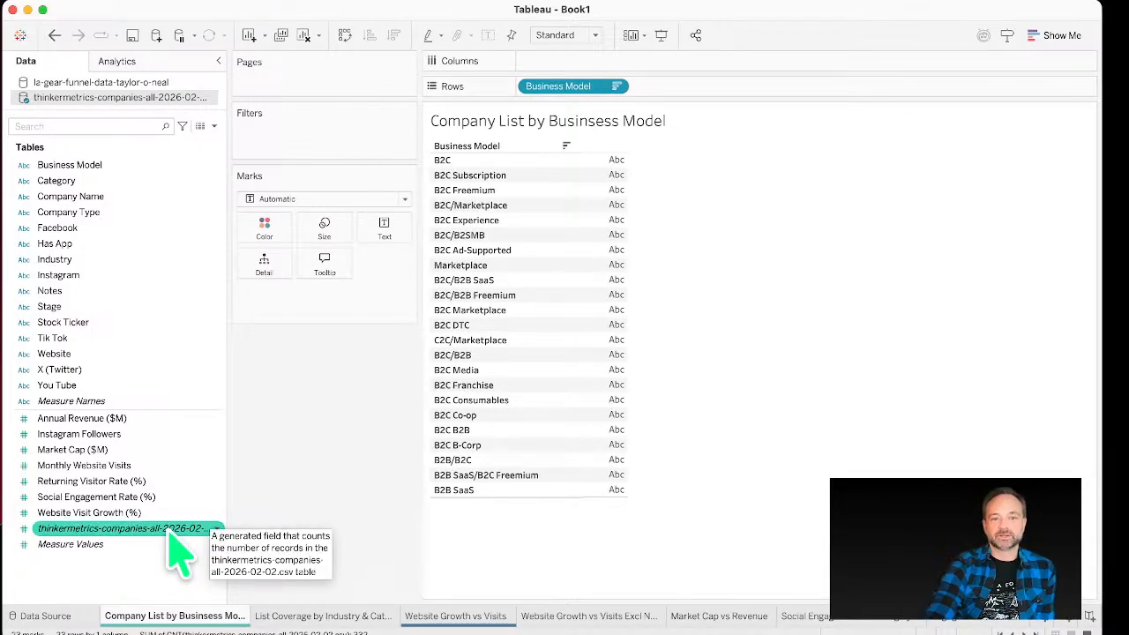
# Step: Add the thinkermetrics-companies record count field to the view as text for each business model
pyautogui.moveTo(170, 534); pyautogui.dragTo(607, 298)
pyautogui.click(40, 529)
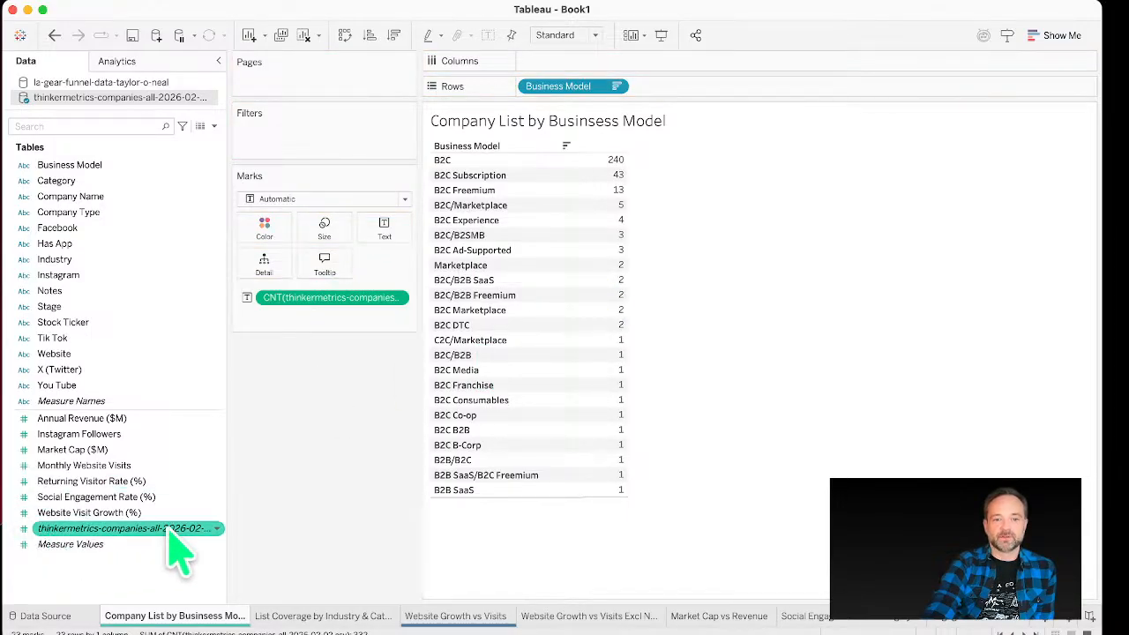
pyautogui.moveTo(164, 541)
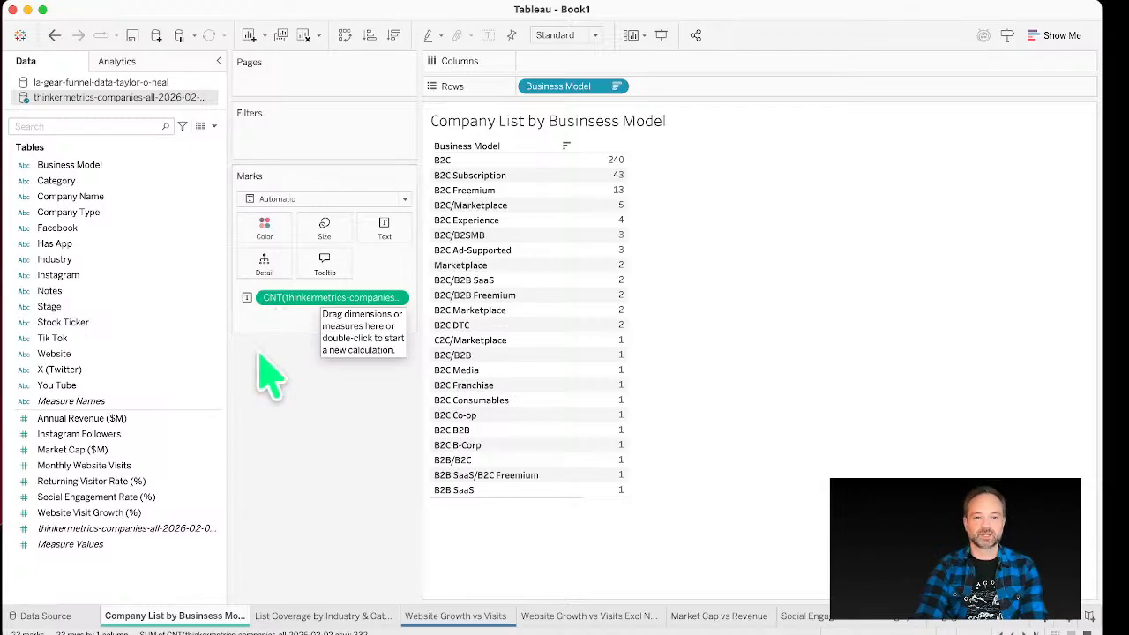
pyautogui.click(209, 436)
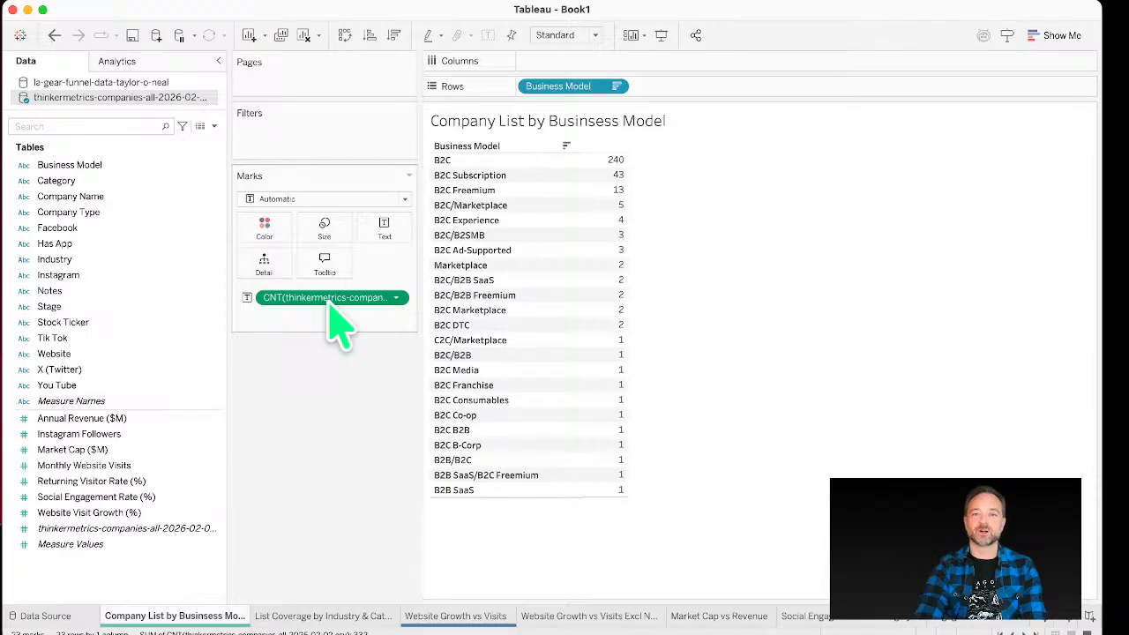
# Step: Turn the table into a highlight table by putting the count on Color and setting the mark type to Square
pyautogui.moveTo(330, 300); pyautogui.dragTo(266, 231)
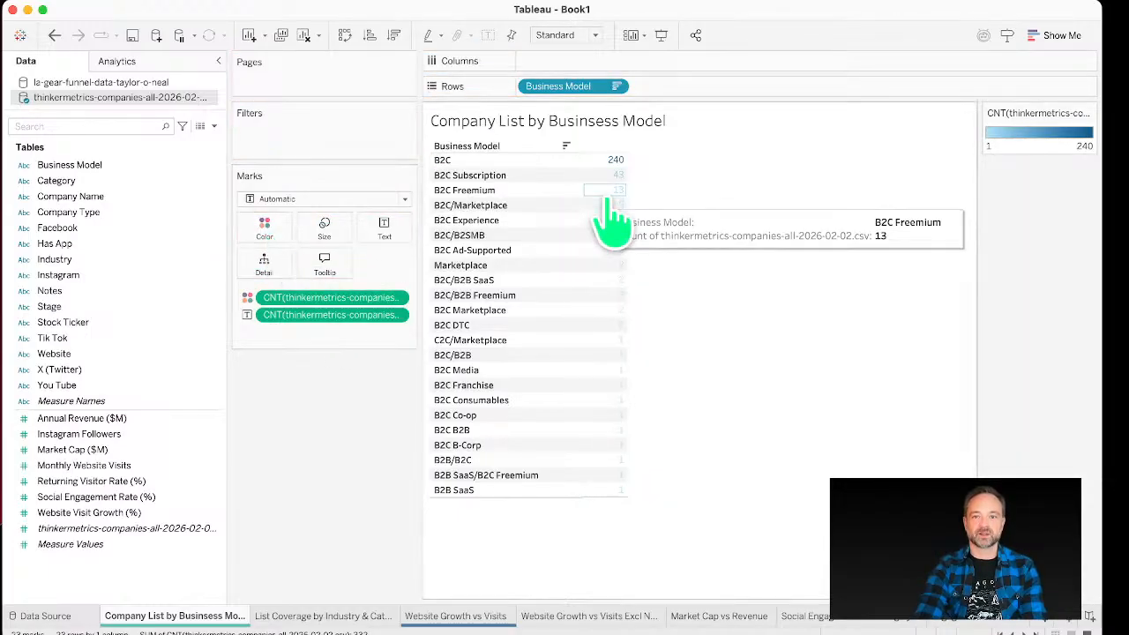
pyautogui.click(334, 200)
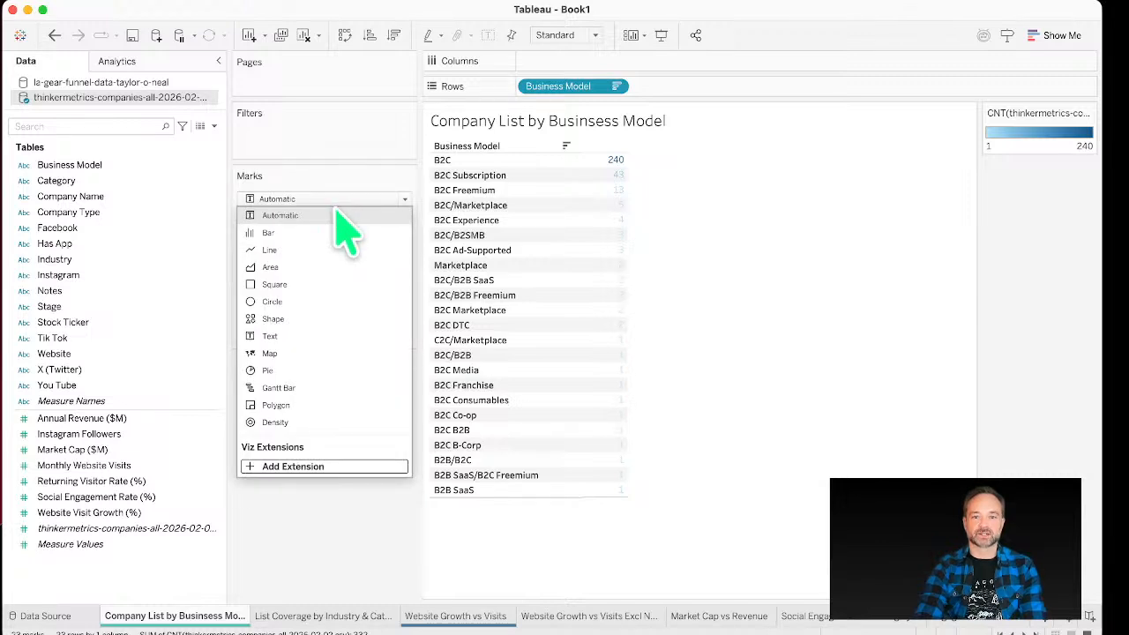
pyautogui.click(353, 284)
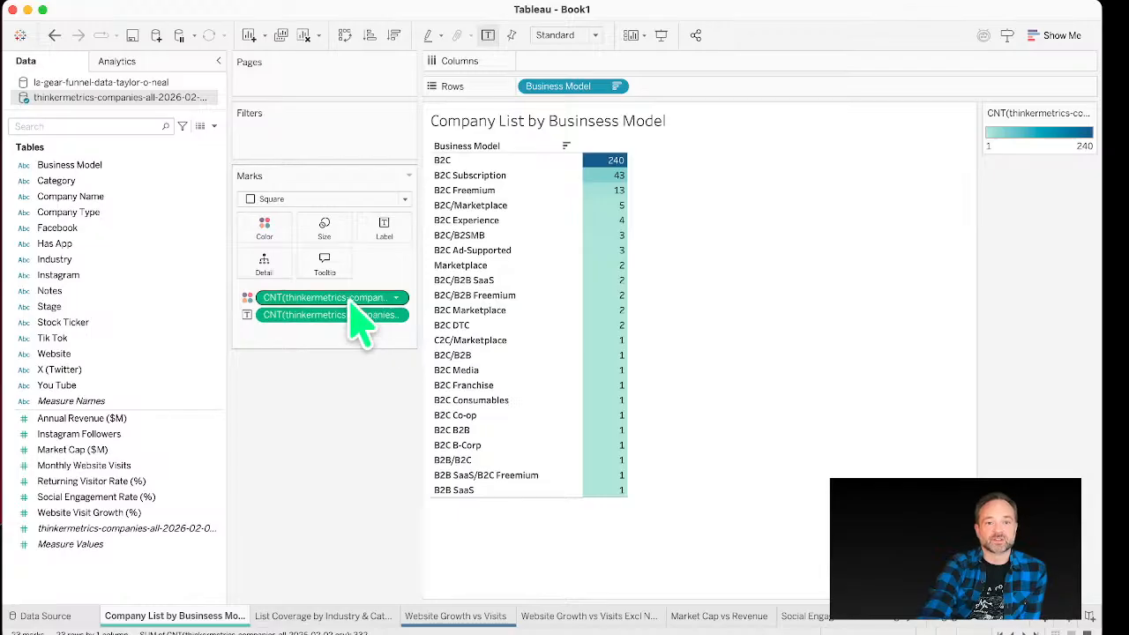
# Step: Replace the count on Color with Annual Revenue ($M)
pyautogui.moveTo(353, 300); pyautogui.dragTo(55, 299)
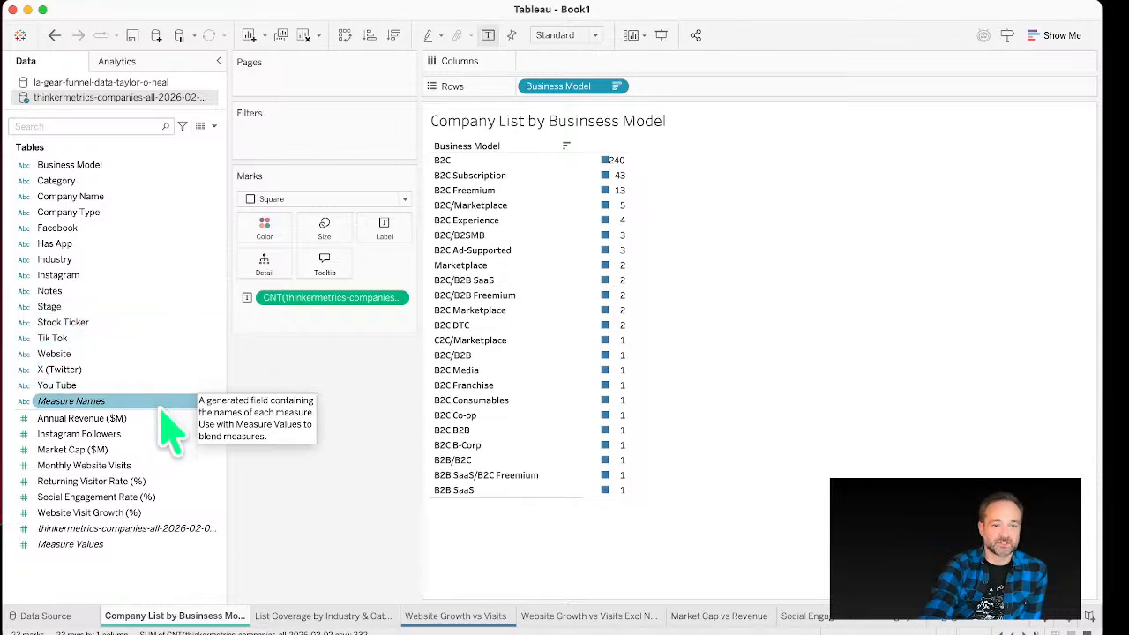
pyautogui.moveTo(160, 415); pyautogui.dragTo(261, 232)
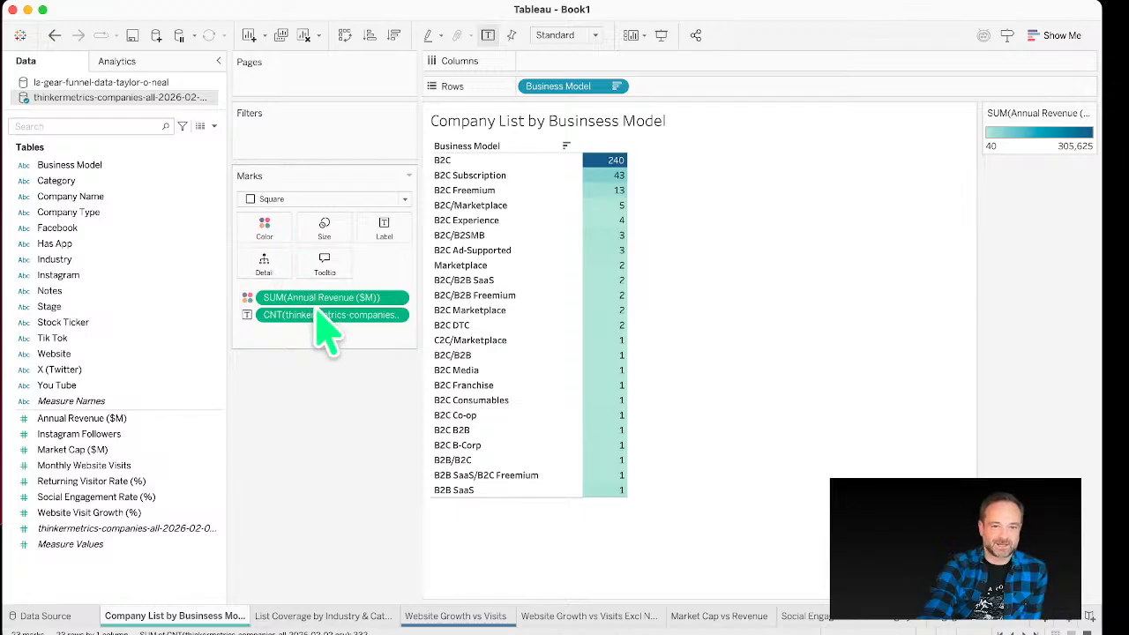
# Step: Edit the color pill inline to AVG([Annual Revenue ($M)]) instead of the sum
pyautogui.doubleClick(289, 298)
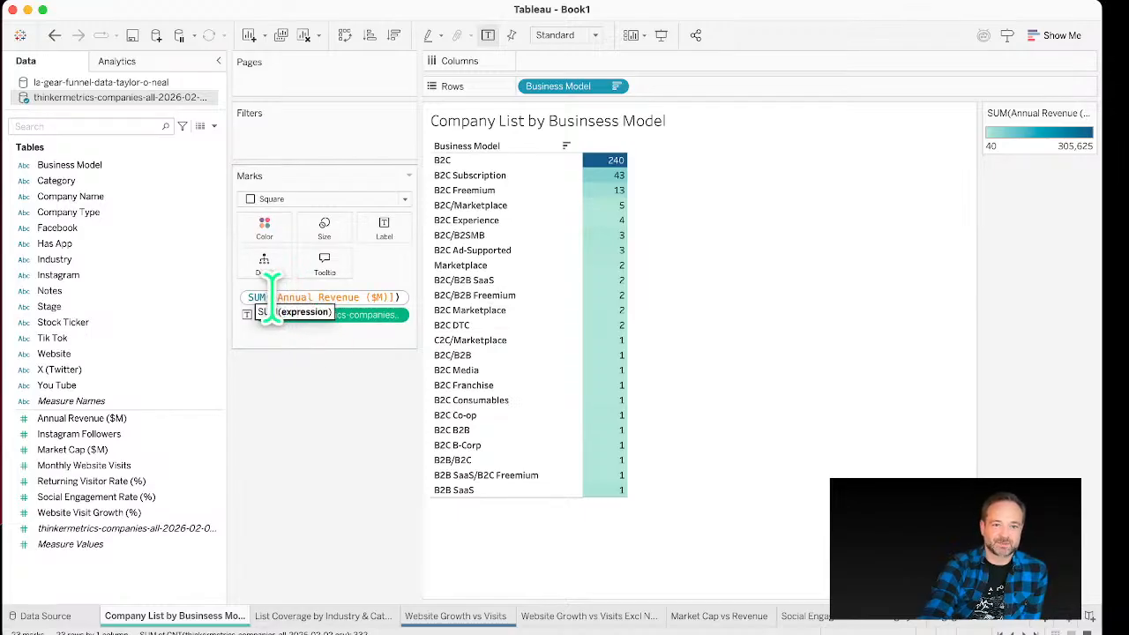
pyautogui.write('AVG')
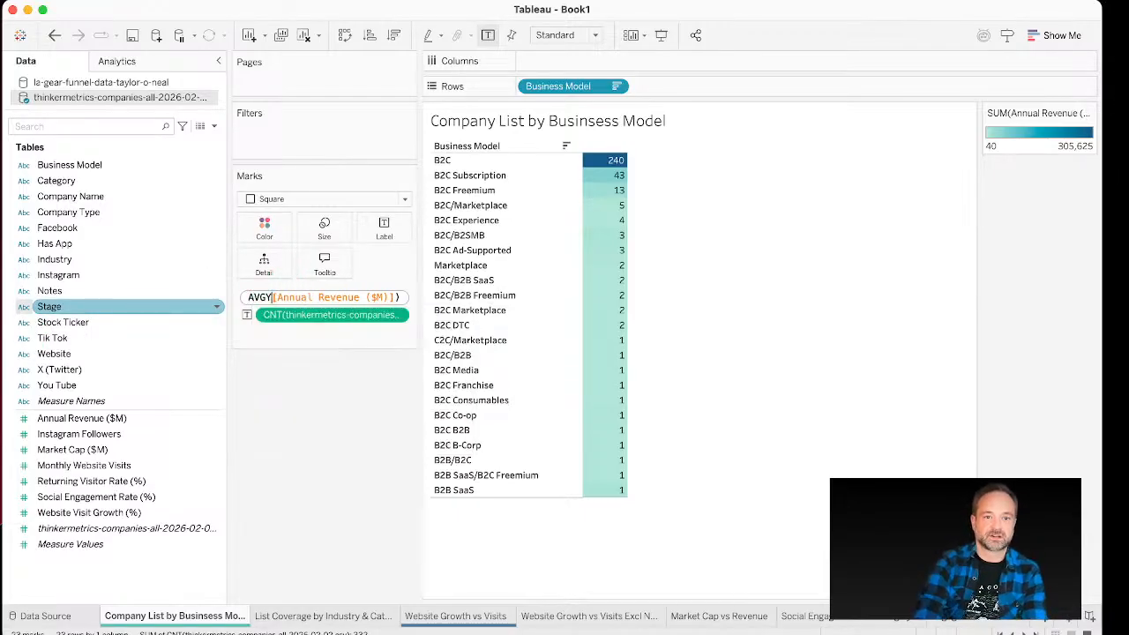
pyautogui.press('Return')
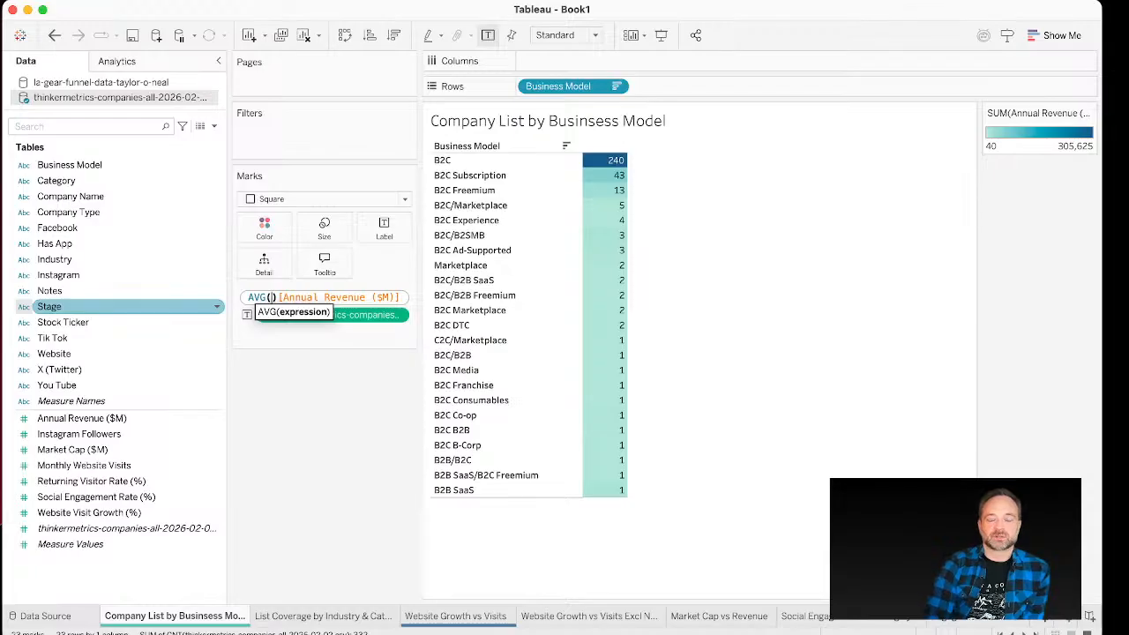
pyautogui.click(265, 441)
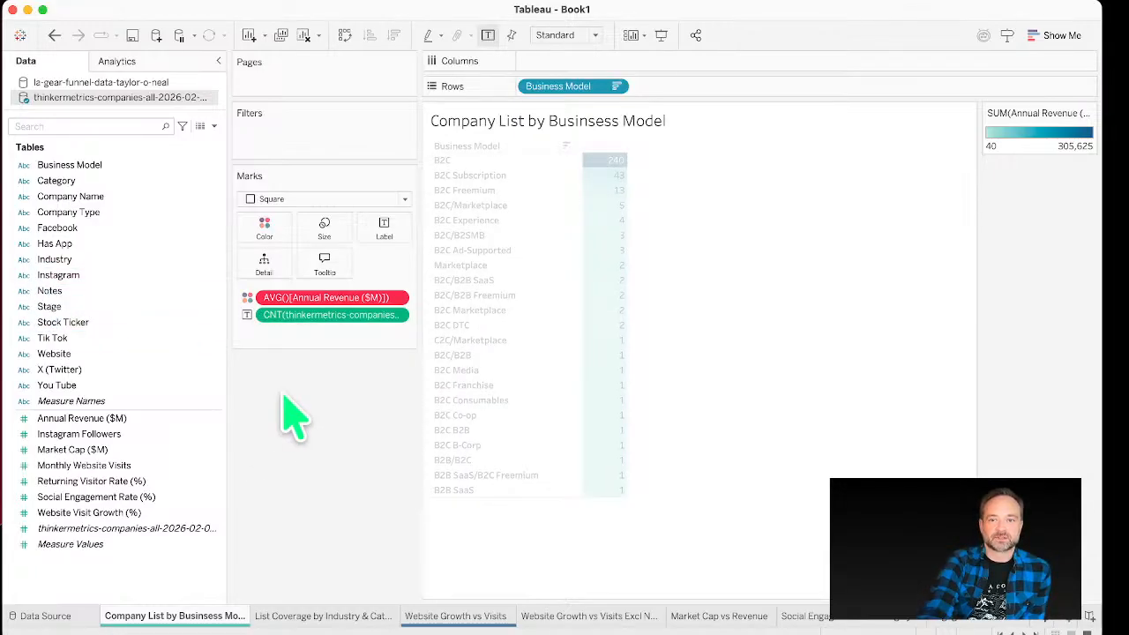
pyautogui.doubleClick(289, 300)
pyautogui.moveTo(300, 298); pyautogui.dragTo(174, 294)
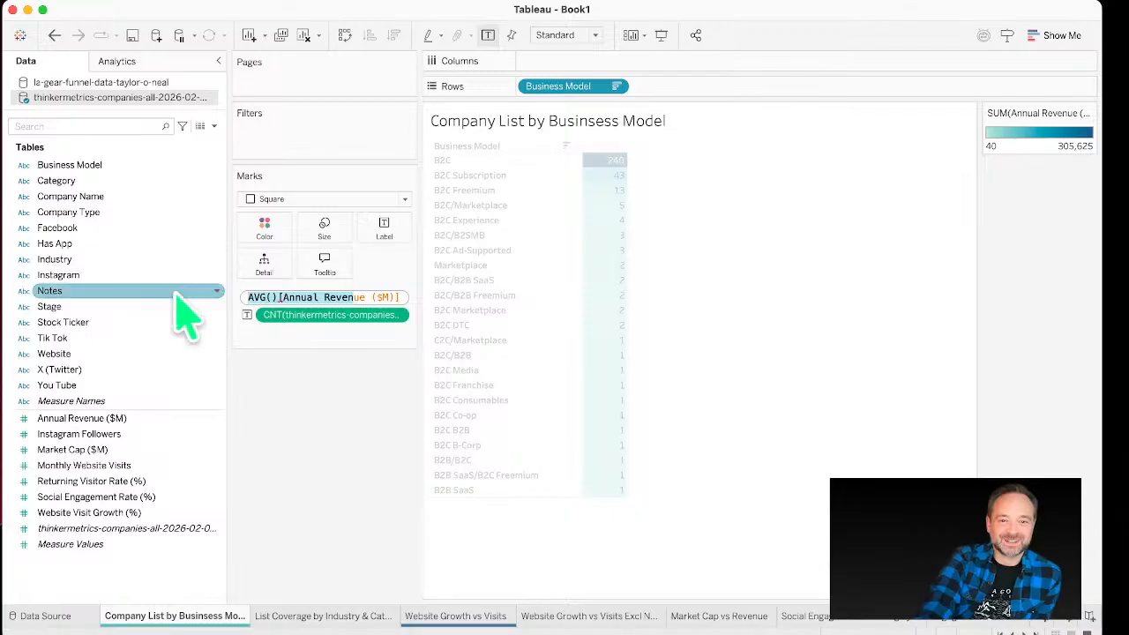
pyautogui.click(276, 298)
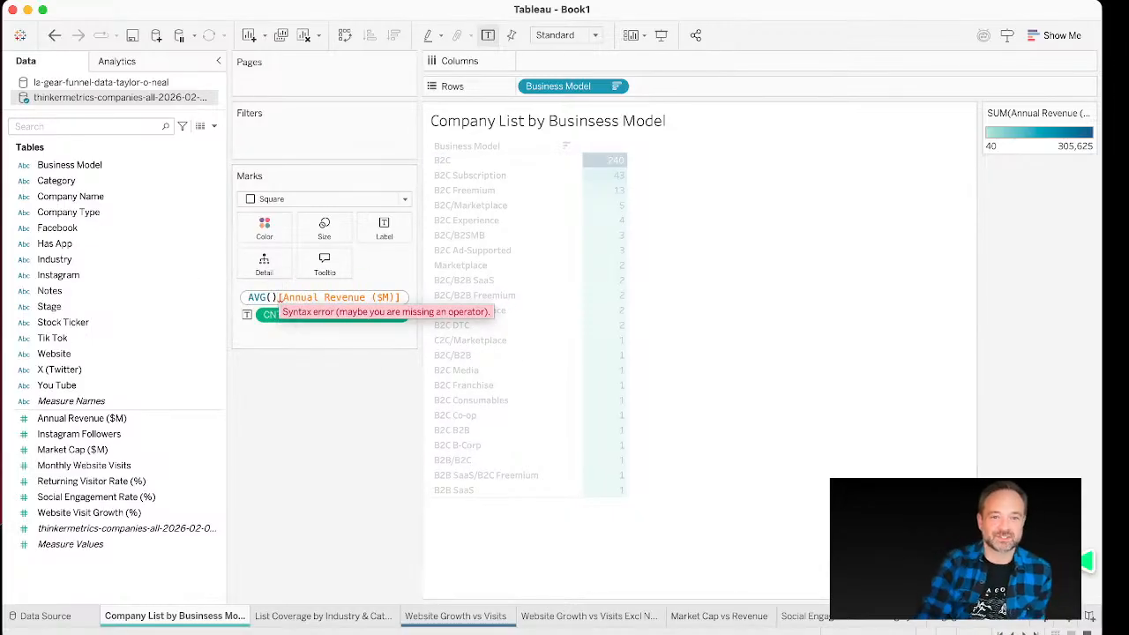
pyautogui.press('BackSpace')
pyautogui.press('BackSpace')
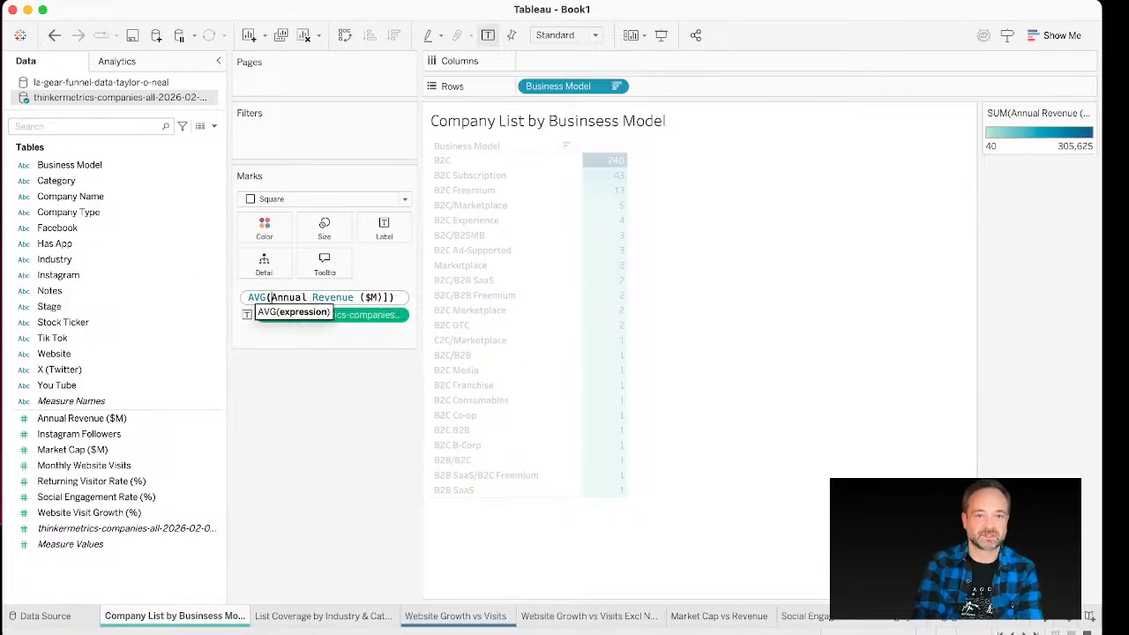
pyautogui.write('[')
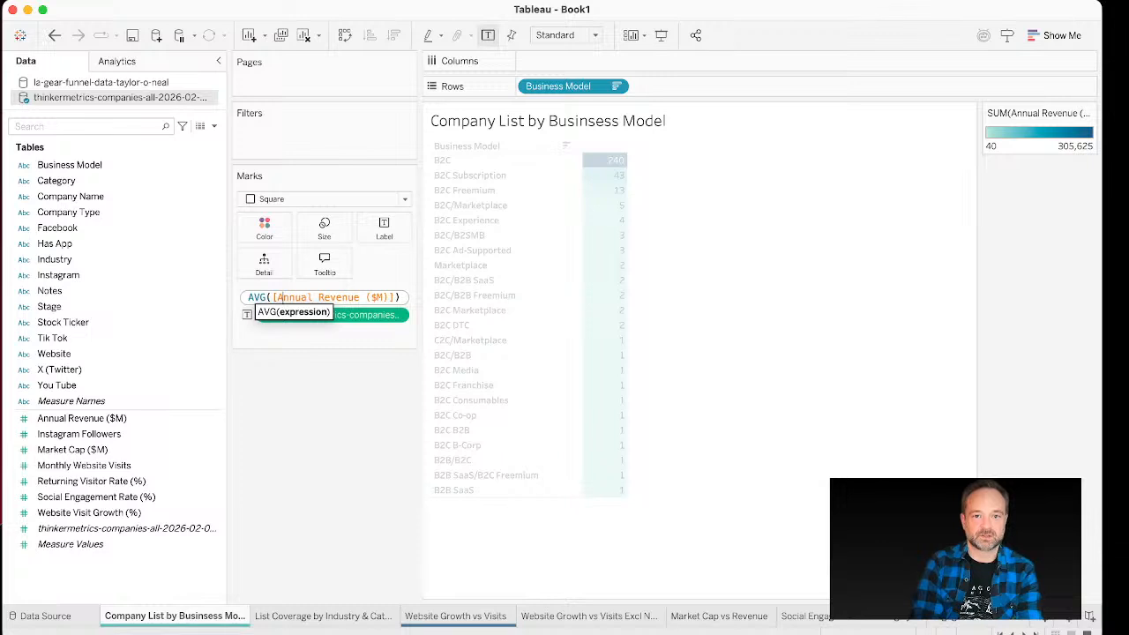
pyautogui.press('Return')
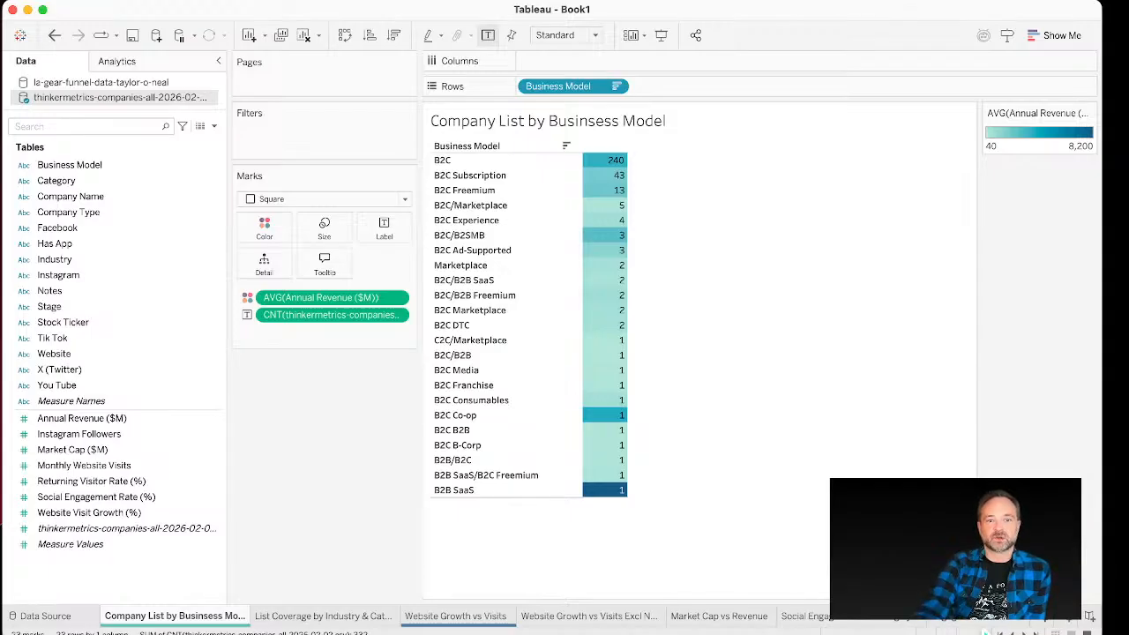
# Step: Open the List Coverage by Industry & Category sheet, then the Website Growth vs Visits sheet
pyautogui.moveTo(609, 173)
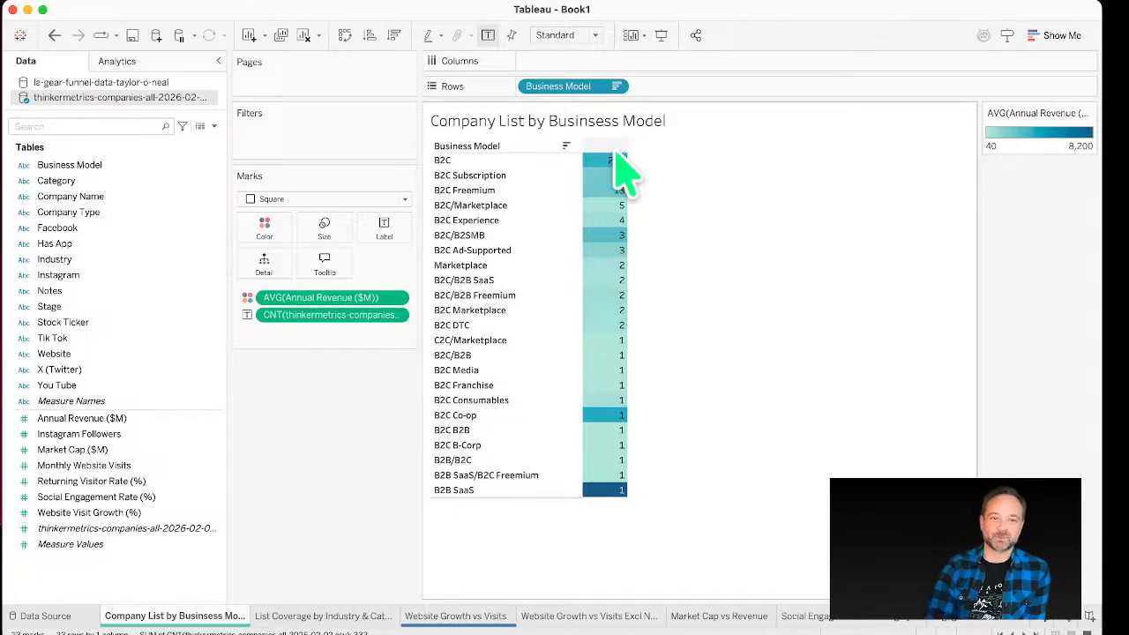
pyautogui.click(381, 617)
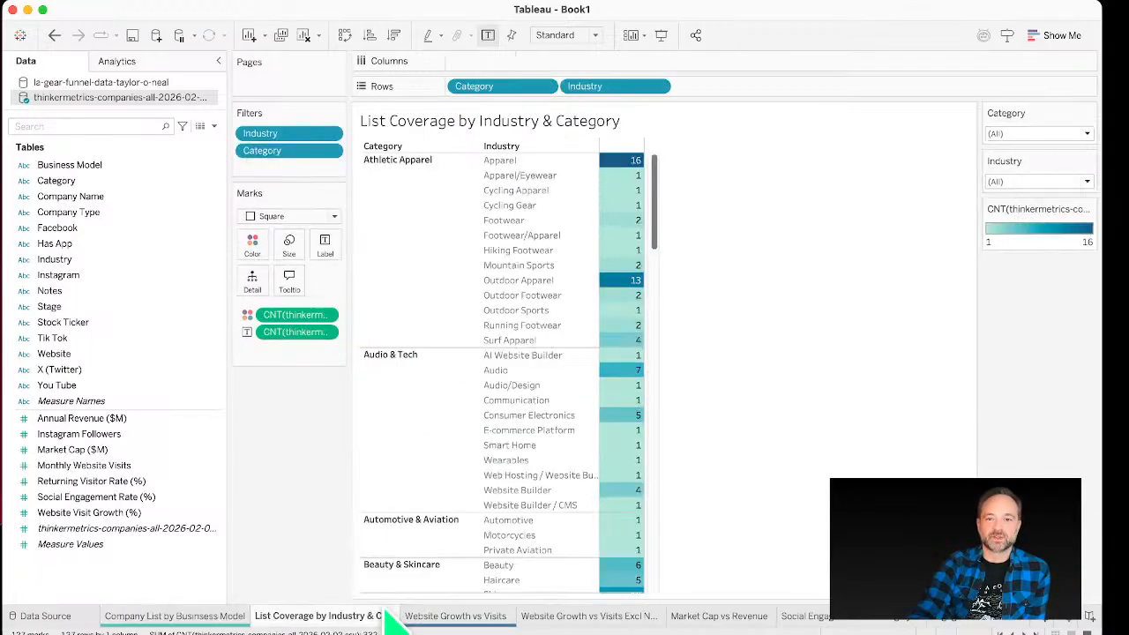
pyautogui.click(437, 616)
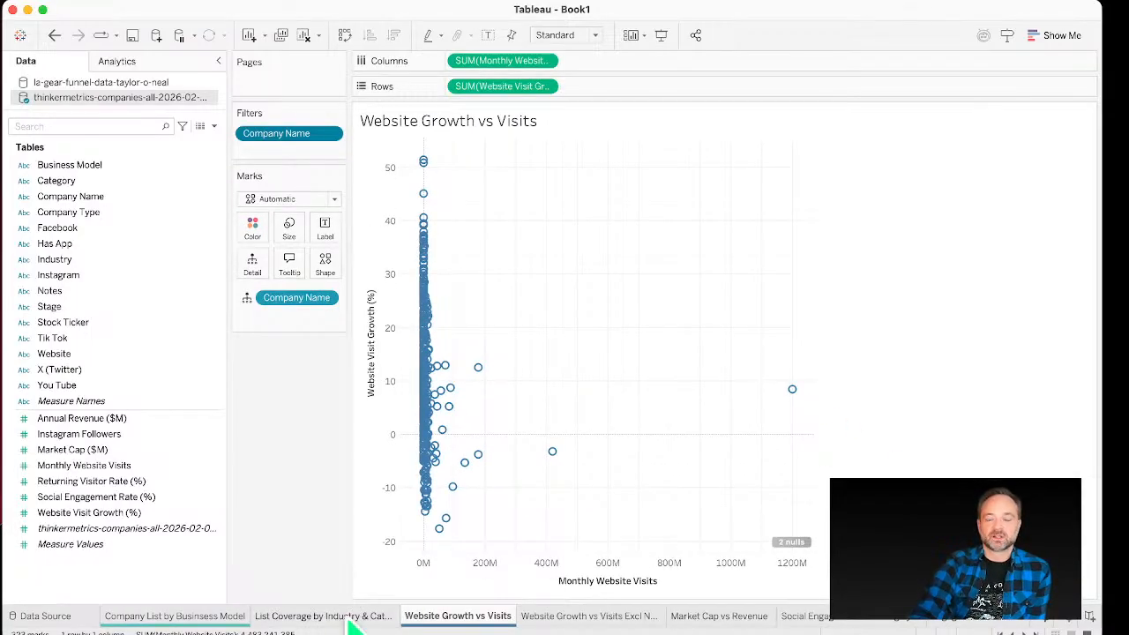
pyautogui.moveTo(617, 622)
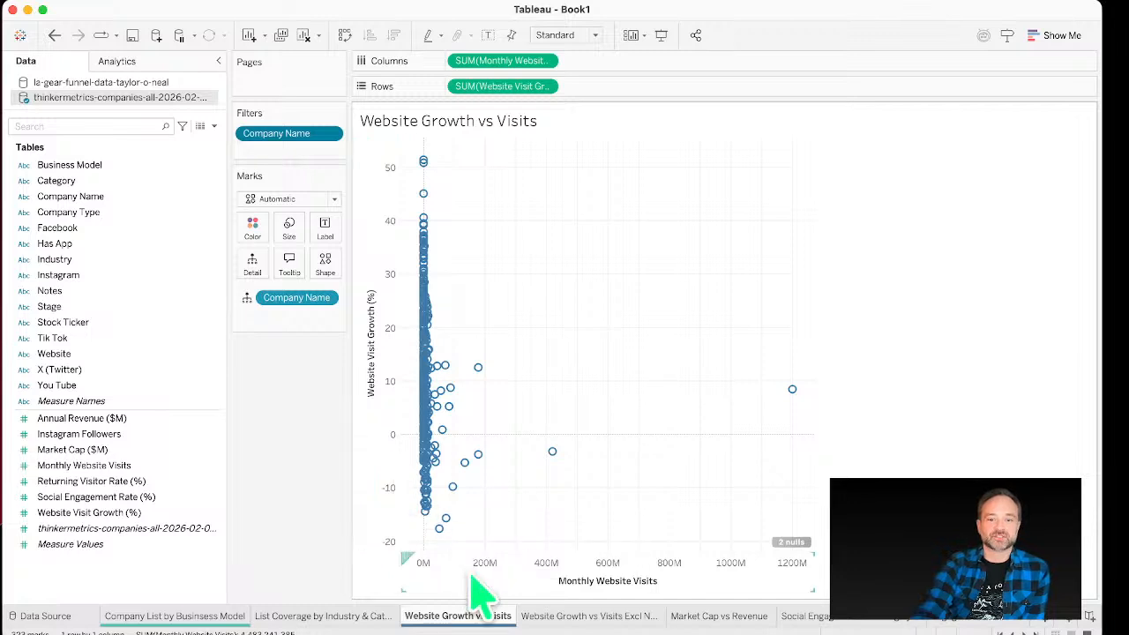
# Step: Remove Website Visit Growth (%) from Rows and place it back on Rows
pyautogui.moveTo(502, 62); pyautogui.dragTo(97, 431)
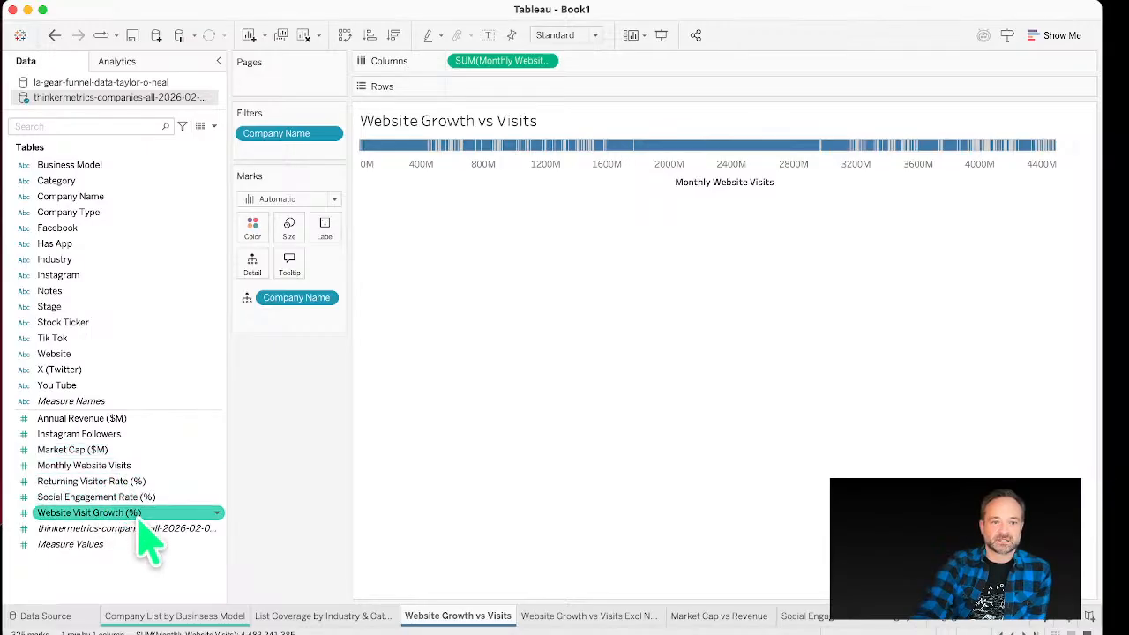
pyautogui.moveTo(138, 515); pyautogui.dragTo(575, 97)
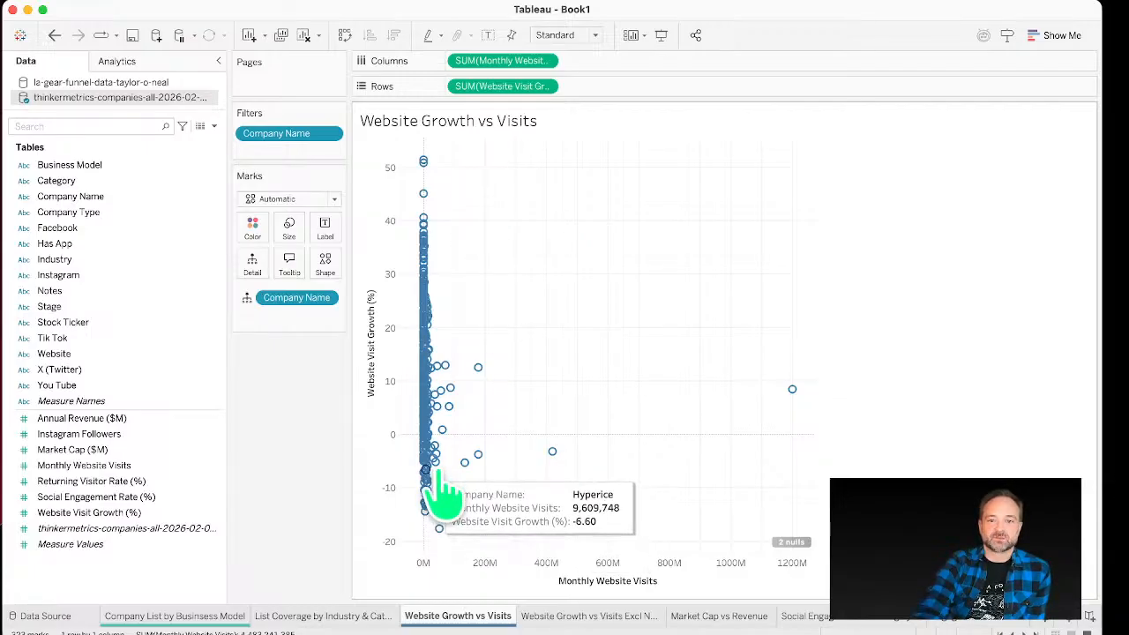
# Step: Inspect the Website Growth vs Visits scatter points and compare them with the Excl Netflix & Wordpress sheet
pyautogui.moveTo(553, 455)
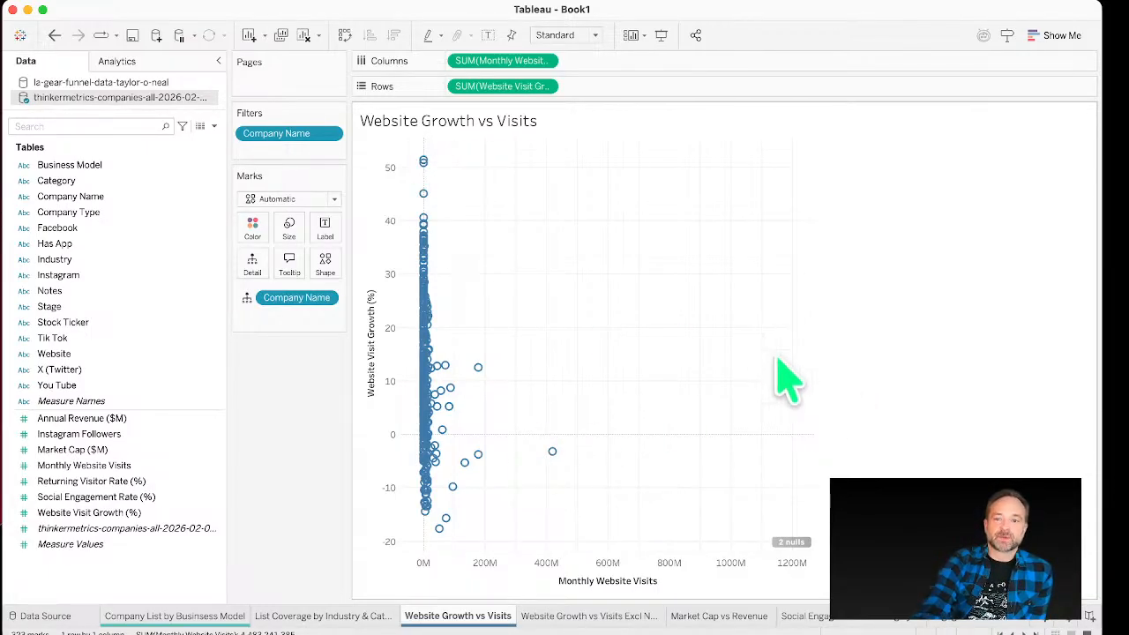
pyautogui.moveTo(794, 392)
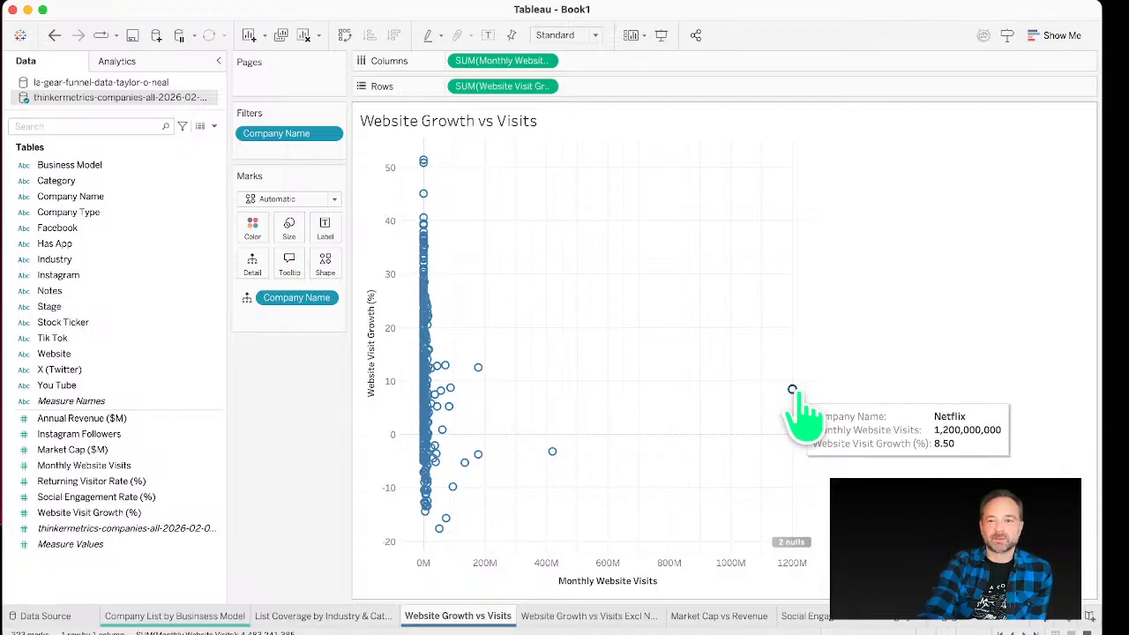
pyautogui.moveTo(424, 219)
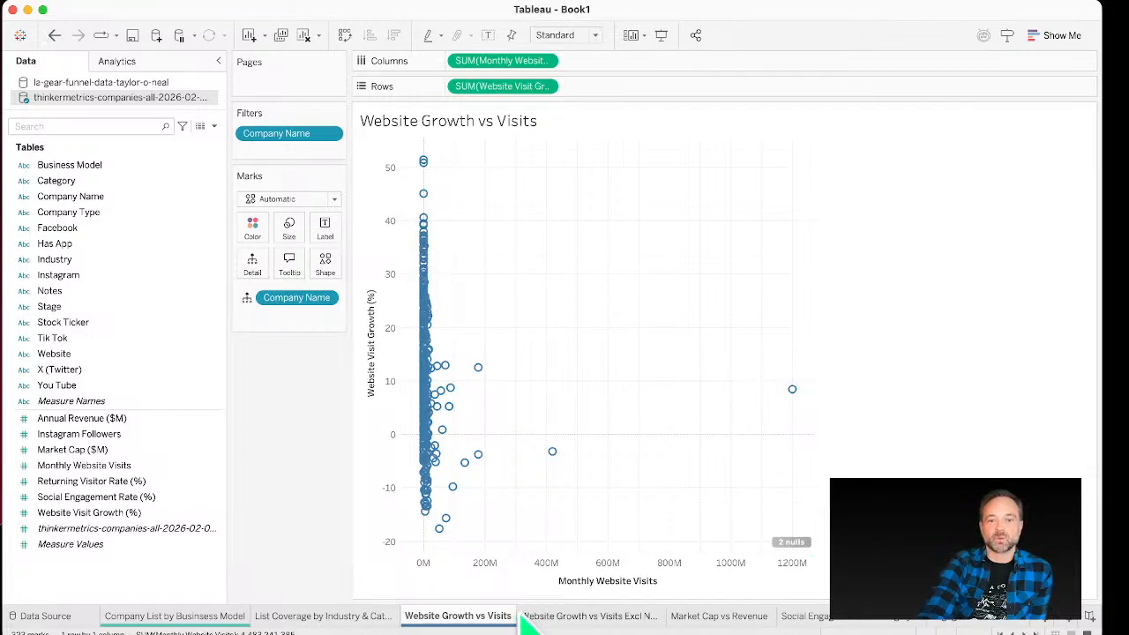
pyautogui.click(554, 623)
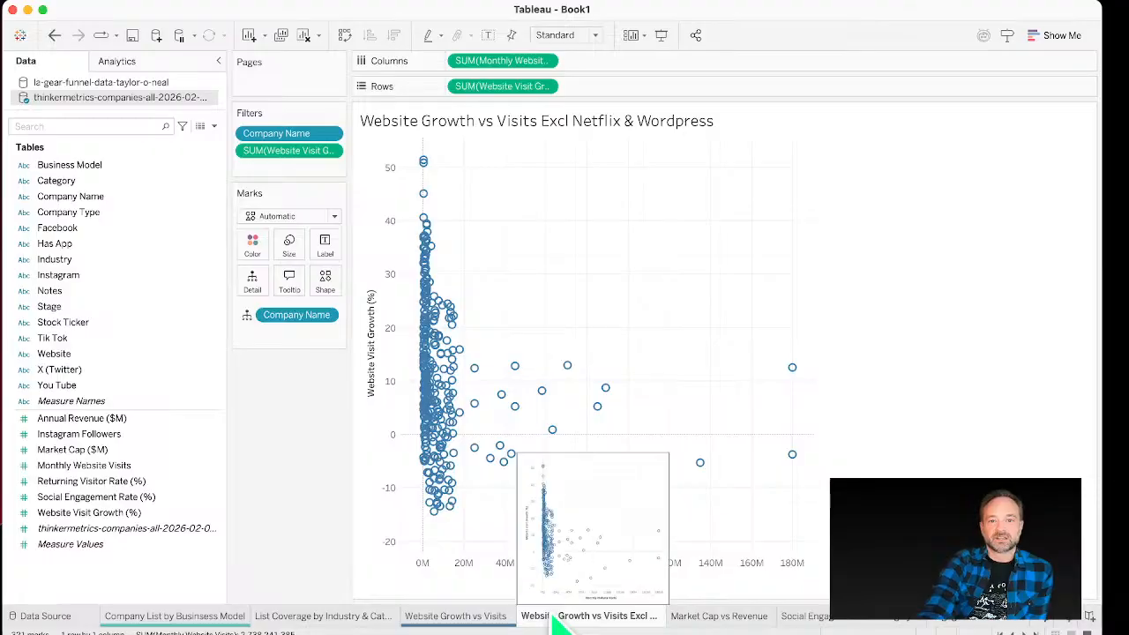
pyautogui.click(494, 621)
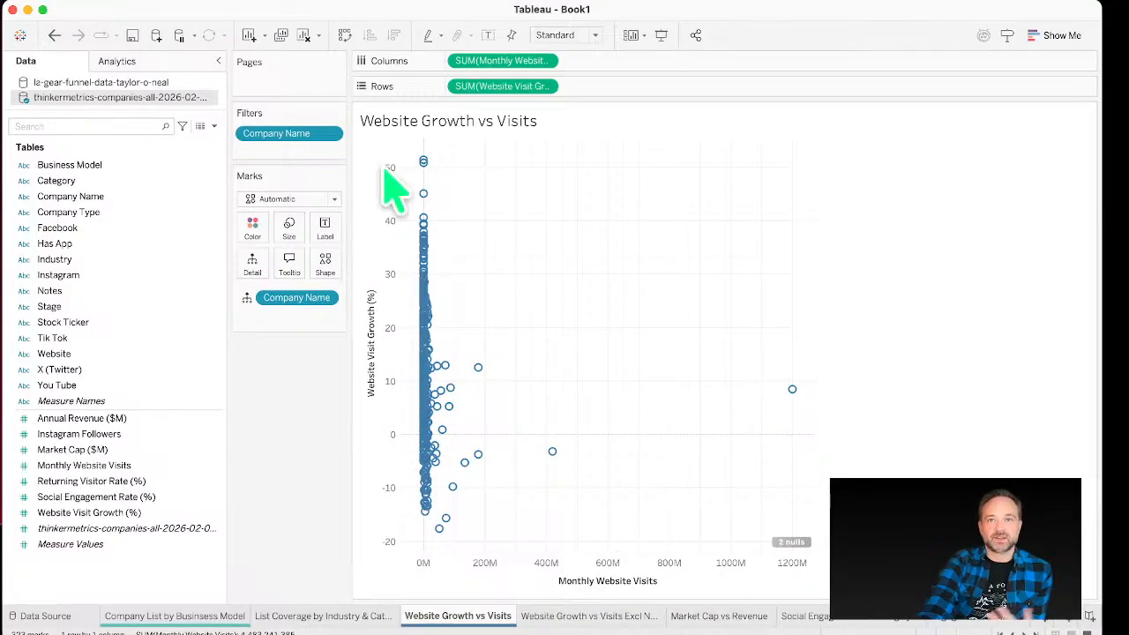
pyautogui.moveTo(798, 397)
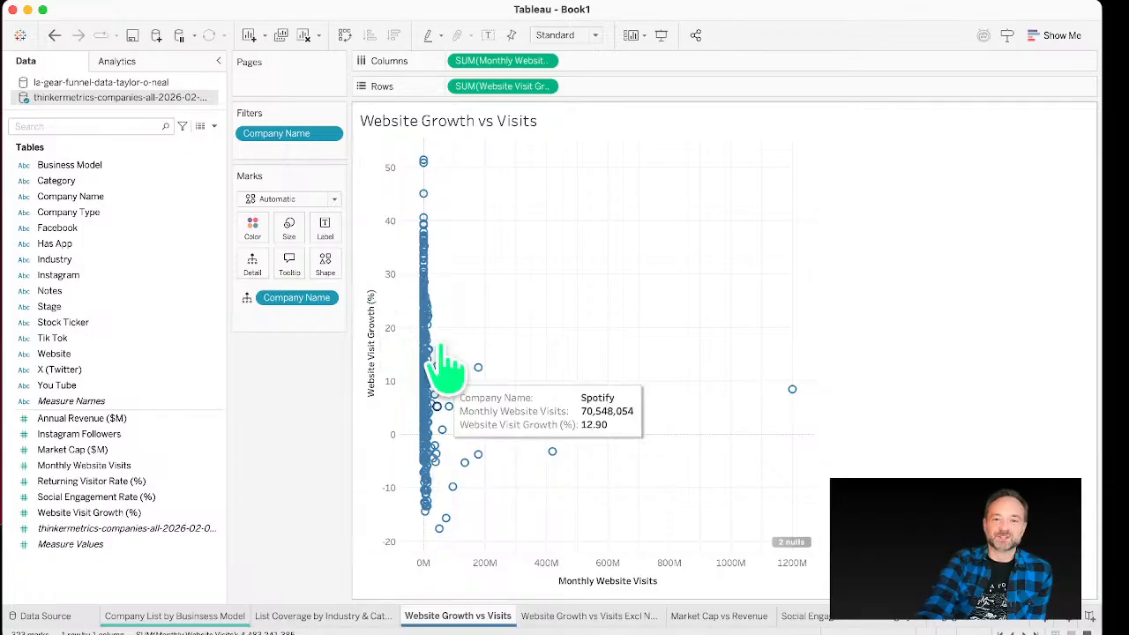
# Step: Exclude the Netflix outlier point from the Website Growth vs Visits scatter plot
pyautogui.rightClick(793, 389)
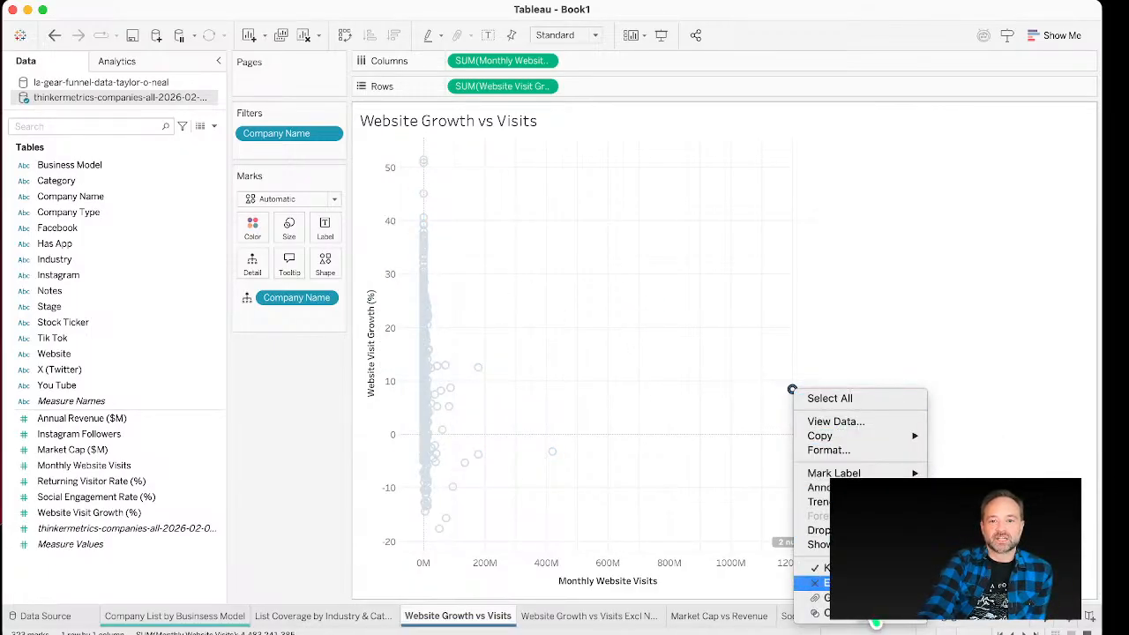
pyautogui.click(854, 582)
# Step: Open the Market Cap vs Revenue sheet
pyautogui.click(608, 616)
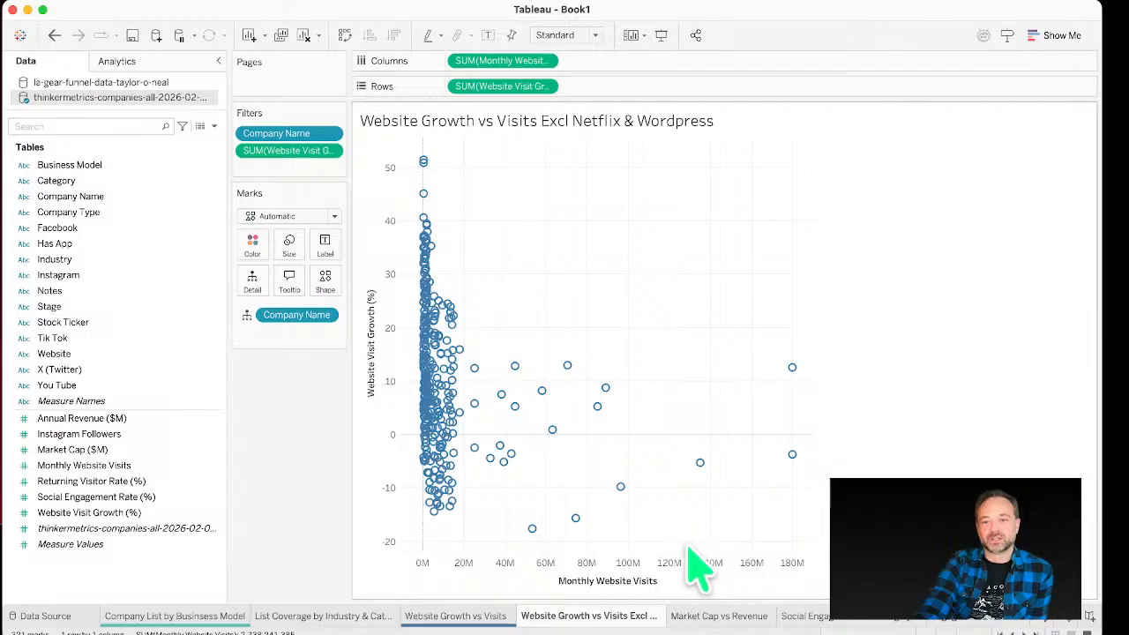
pyautogui.click(721, 617)
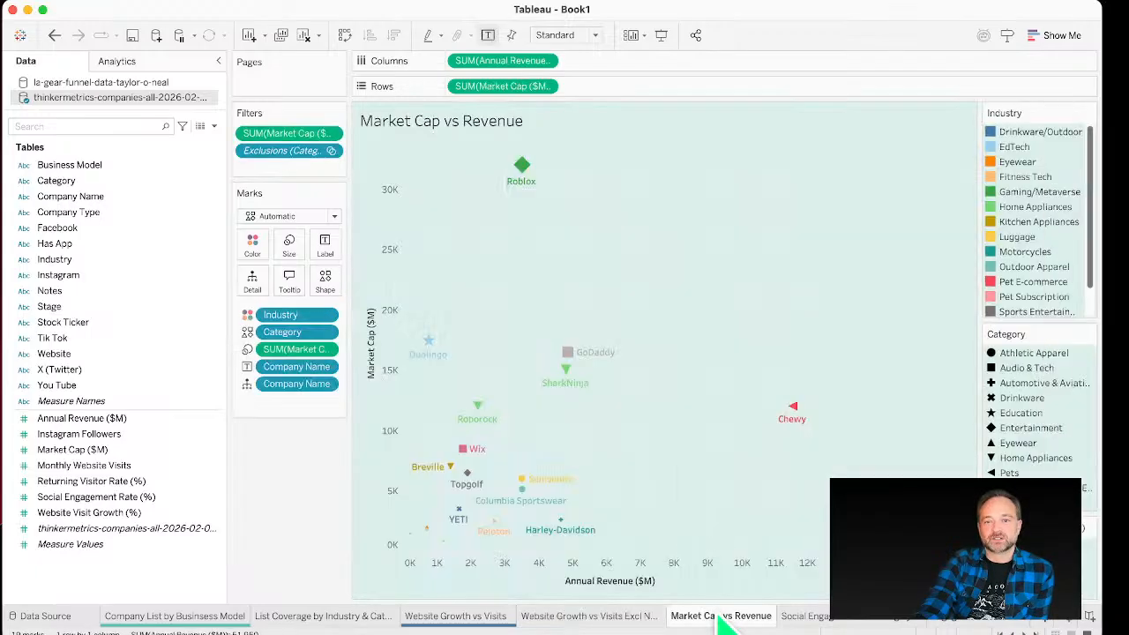
pyautogui.click(634, 617)
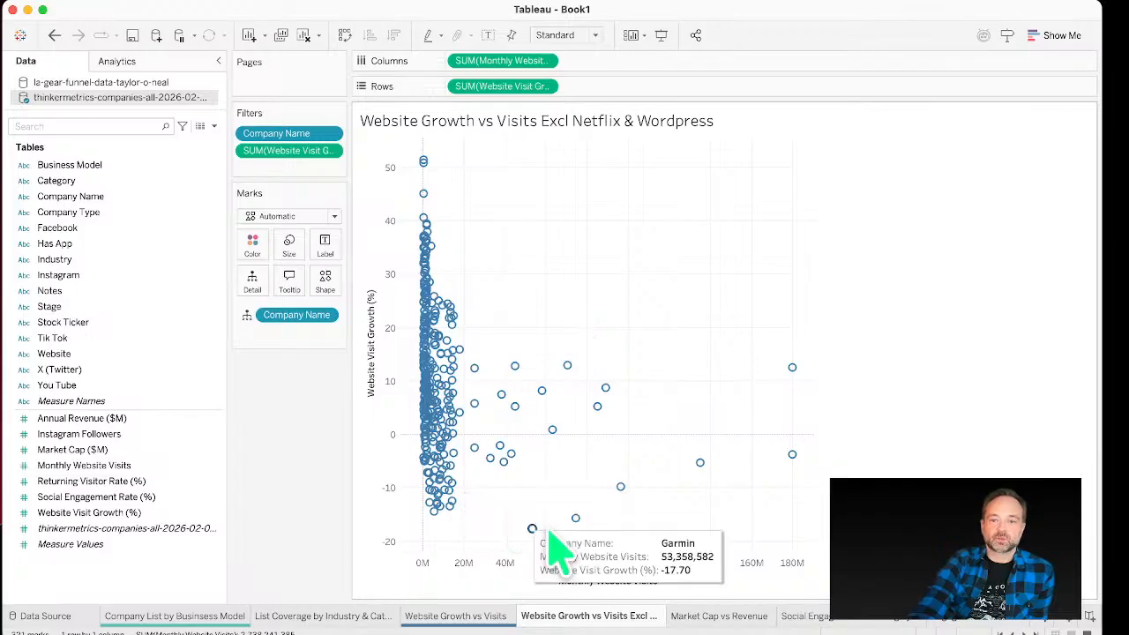
pyautogui.click(690, 616)
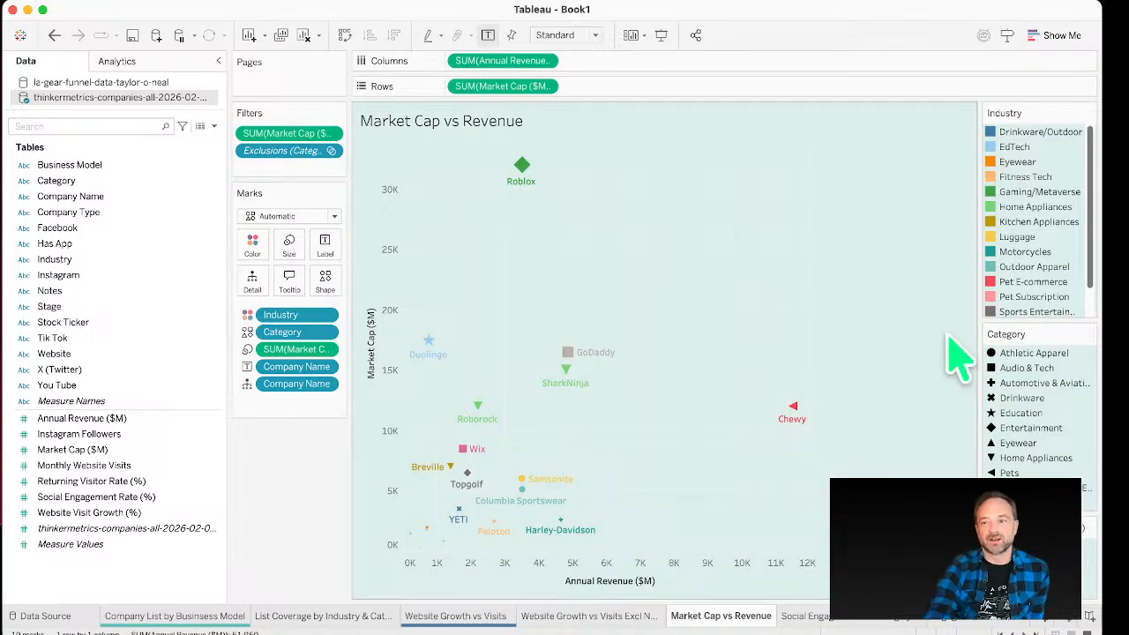
pyautogui.click(1055, 41)
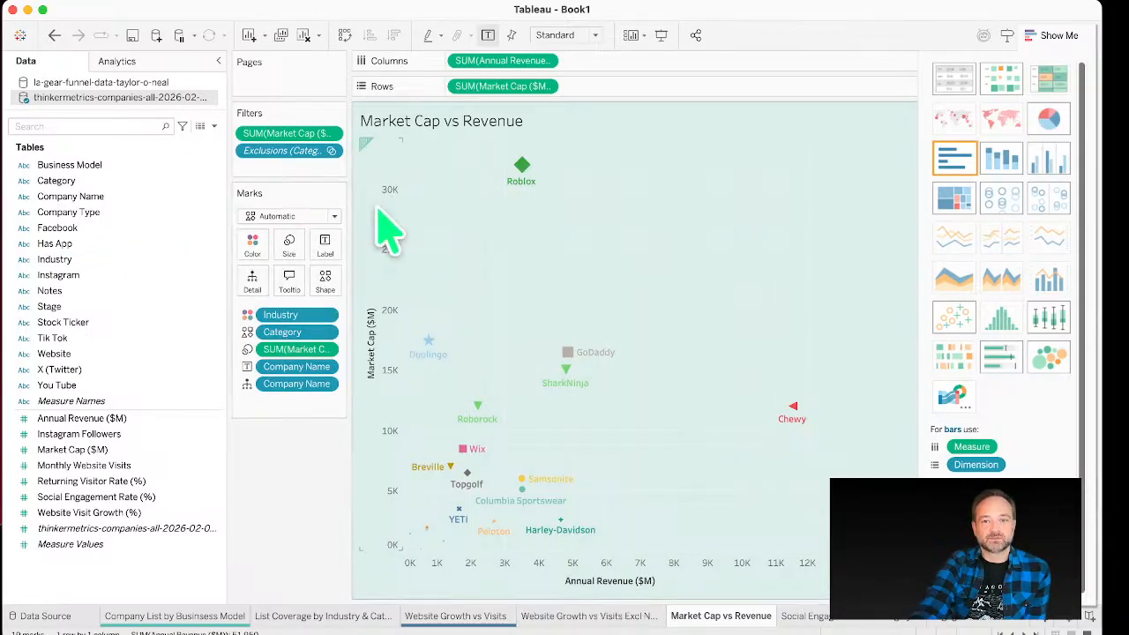
pyautogui.click(1068, 35)
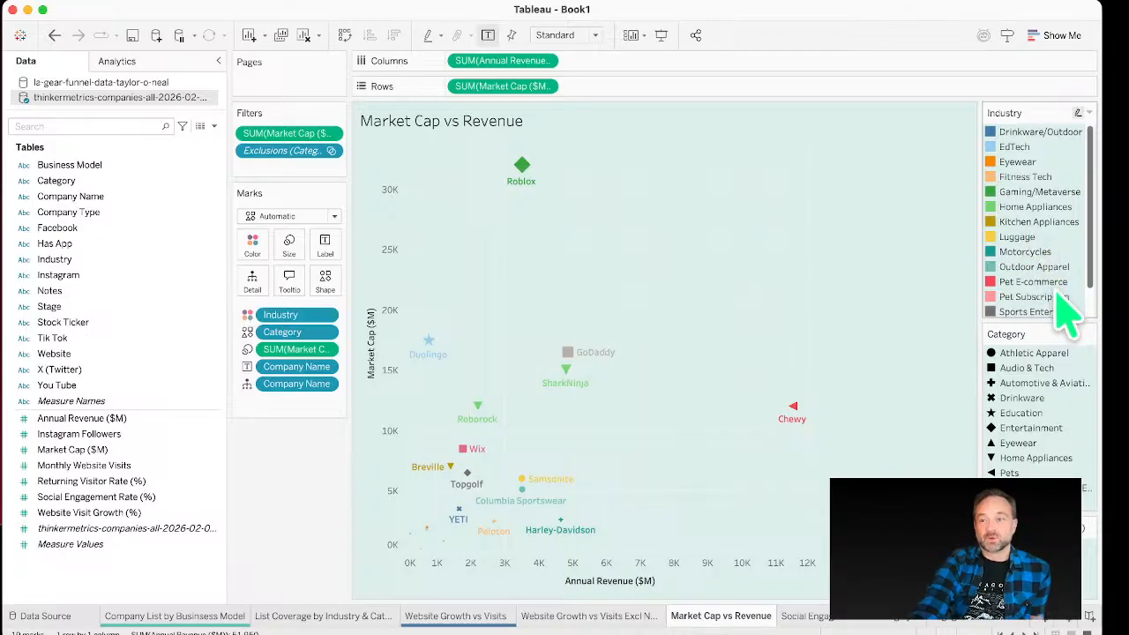
pyautogui.moveTo(516, 194)
pyautogui.moveTo(563, 349)
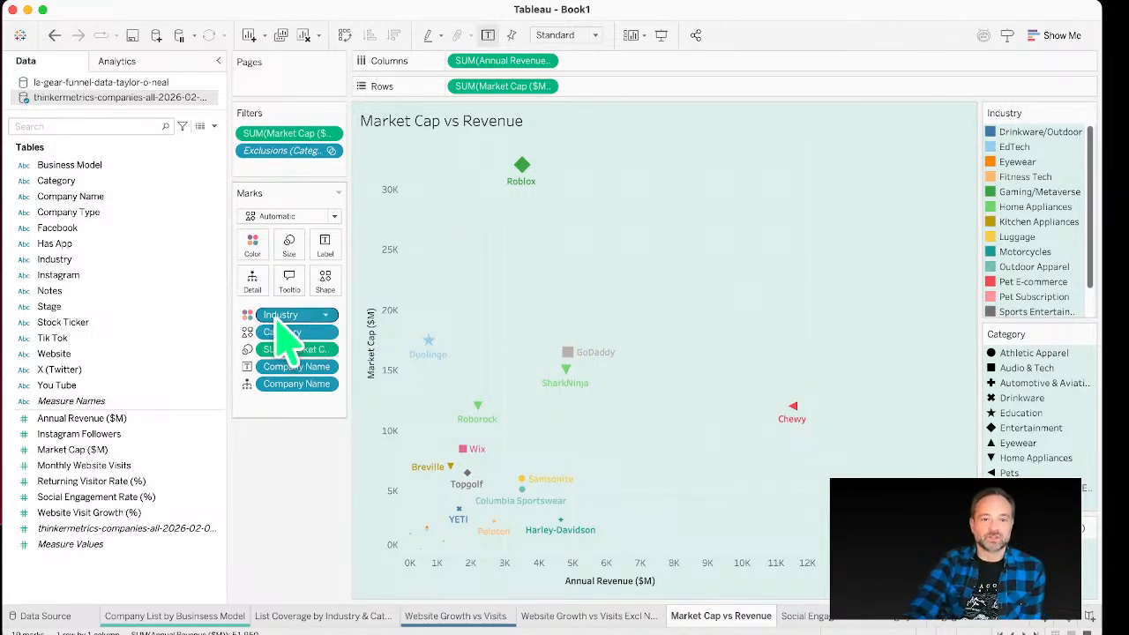
# Step: Remove Company Name from Label and add it back to Label
pyautogui.click(82, 215)
pyautogui.click(93, 231)
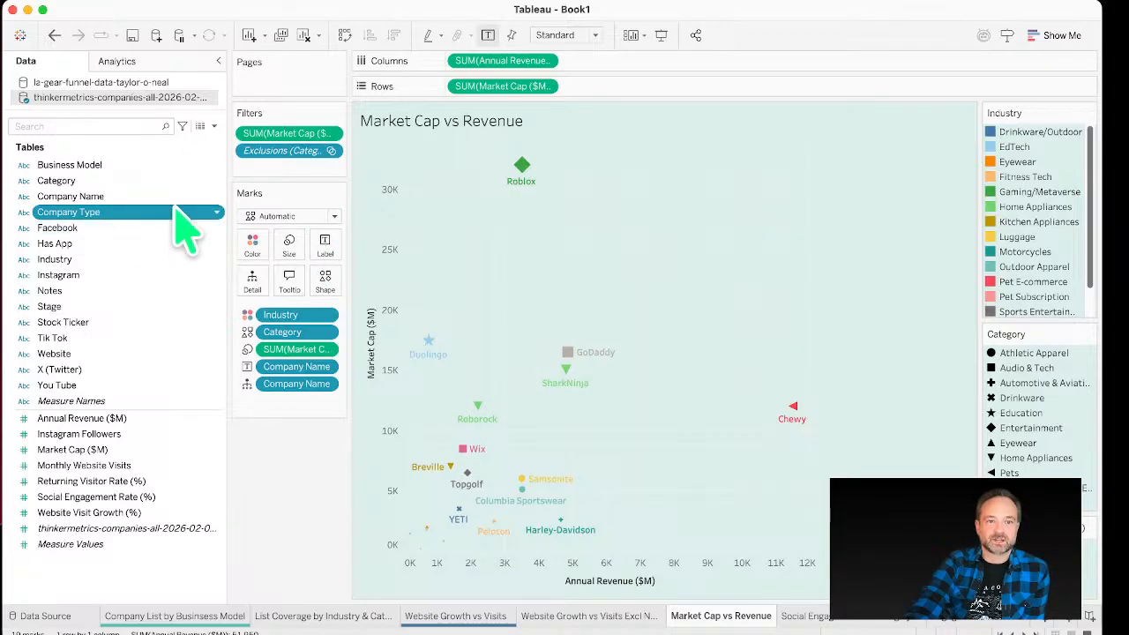
pyautogui.moveTo(172, 196); pyautogui.dragTo(329, 252)
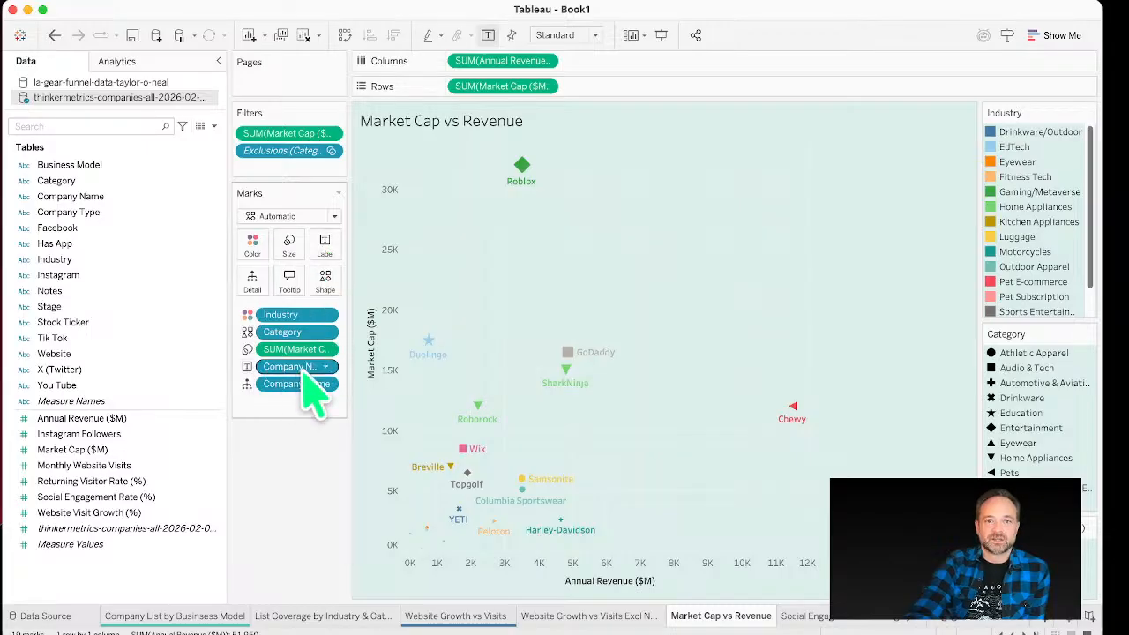
pyautogui.moveTo(303, 366); pyautogui.dragTo(135, 381)
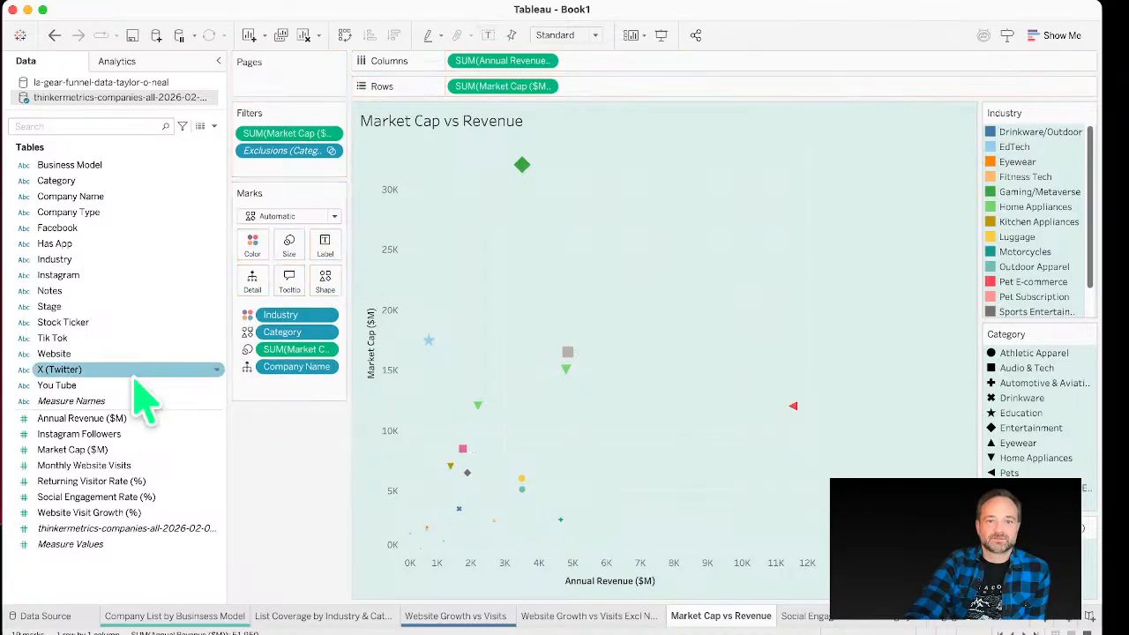
pyautogui.moveTo(140, 196); pyautogui.dragTo(330, 243)
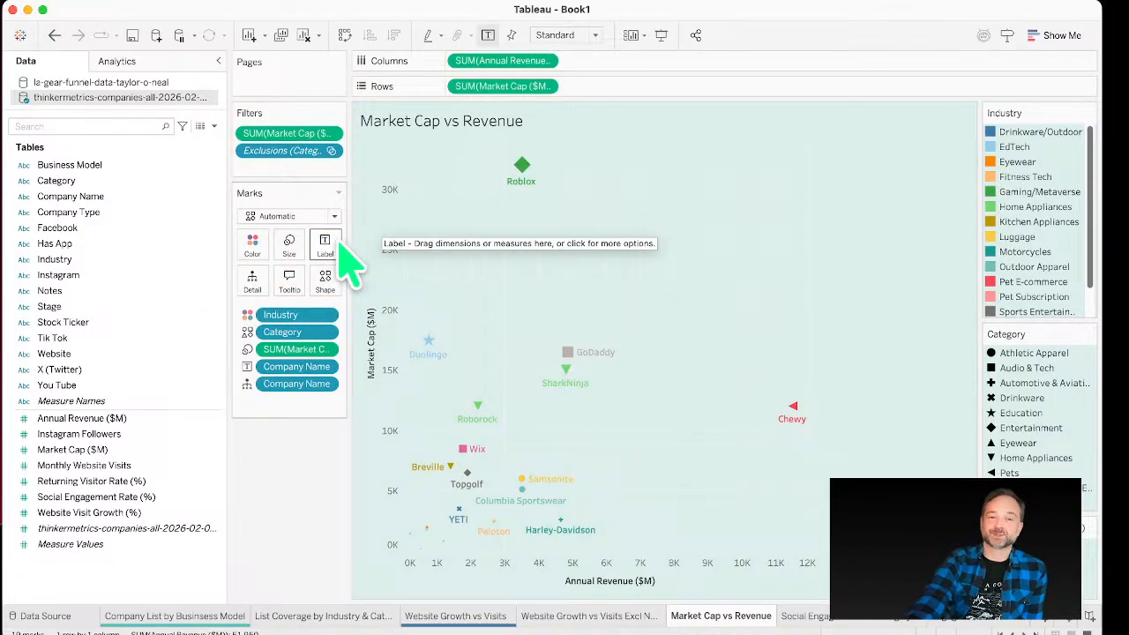
pyautogui.click(329, 247)
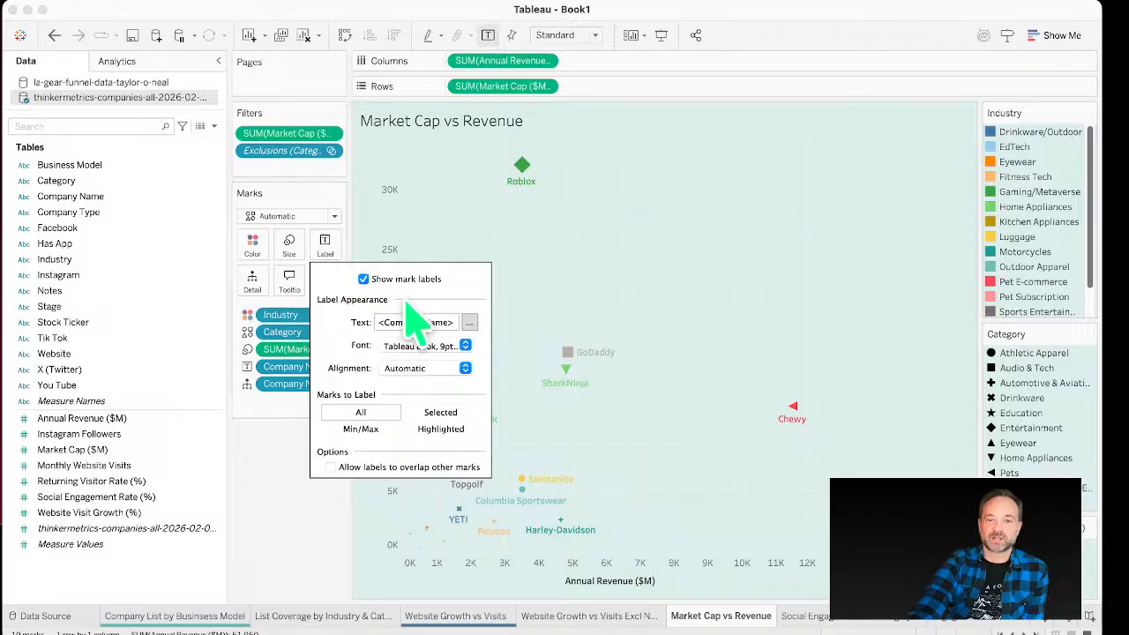
pyautogui.click(470, 324)
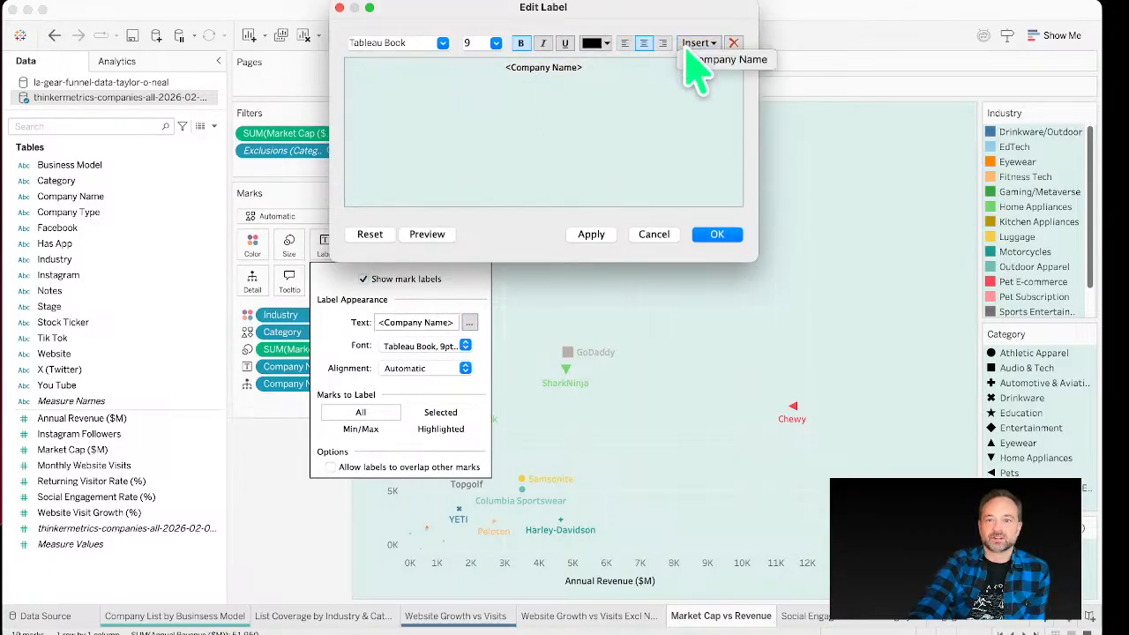
pyautogui.click(656, 235)
# Step: Add Has App to Label and edit the label text to read "<Has App> app" above the company name
pyautogui.moveTo(68, 249); pyautogui.dragTo(333, 256)
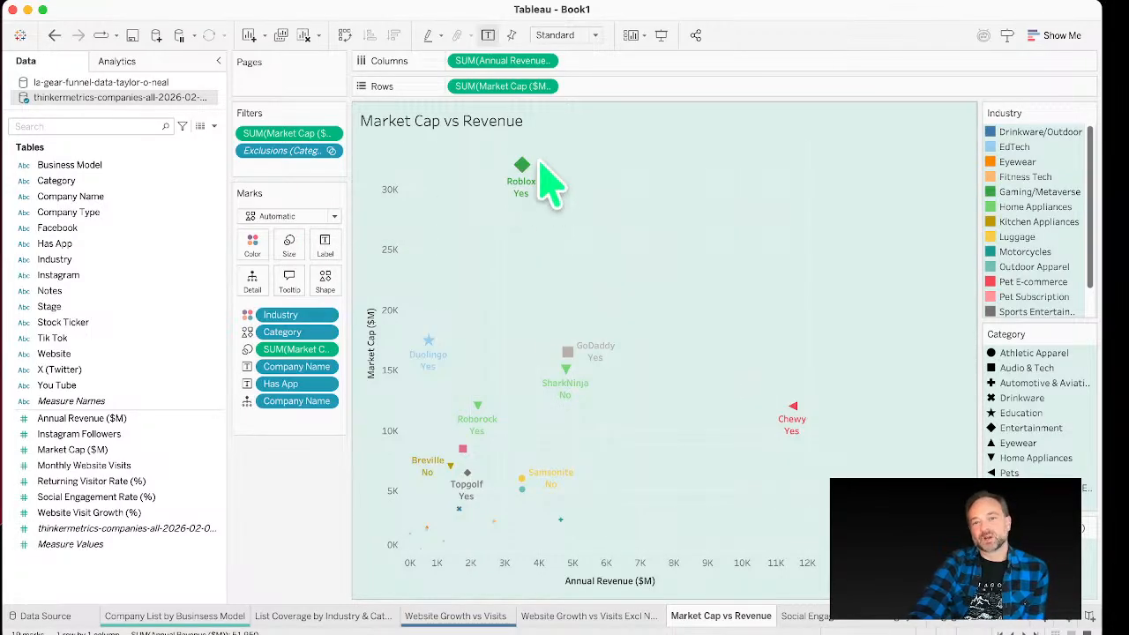
pyautogui.moveTo(532, 172)
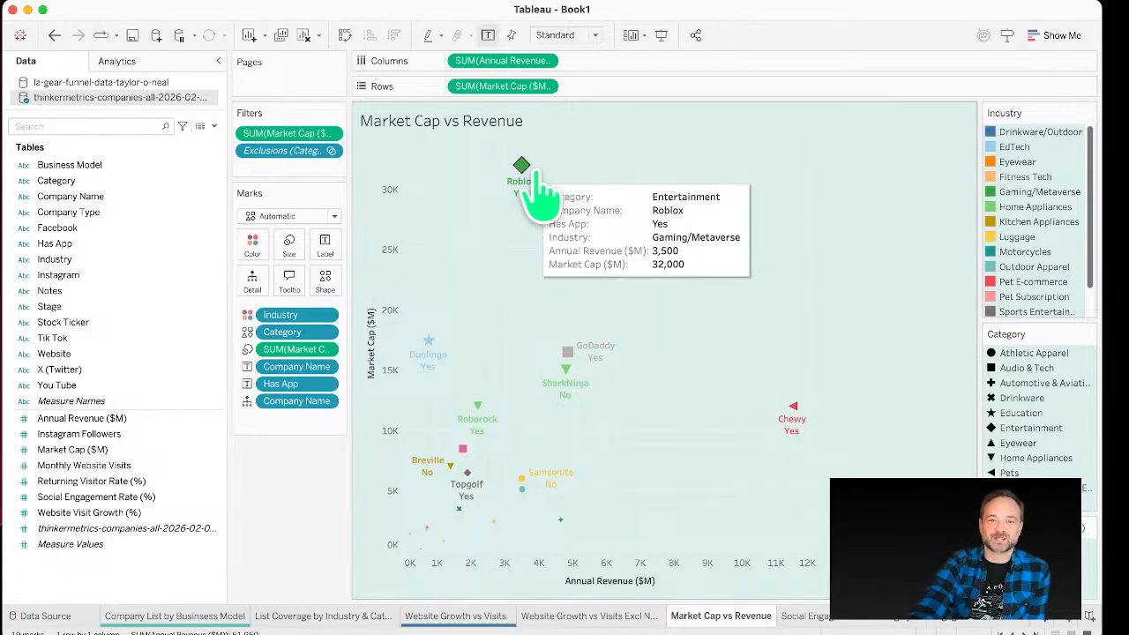
pyautogui.click(325, 245)
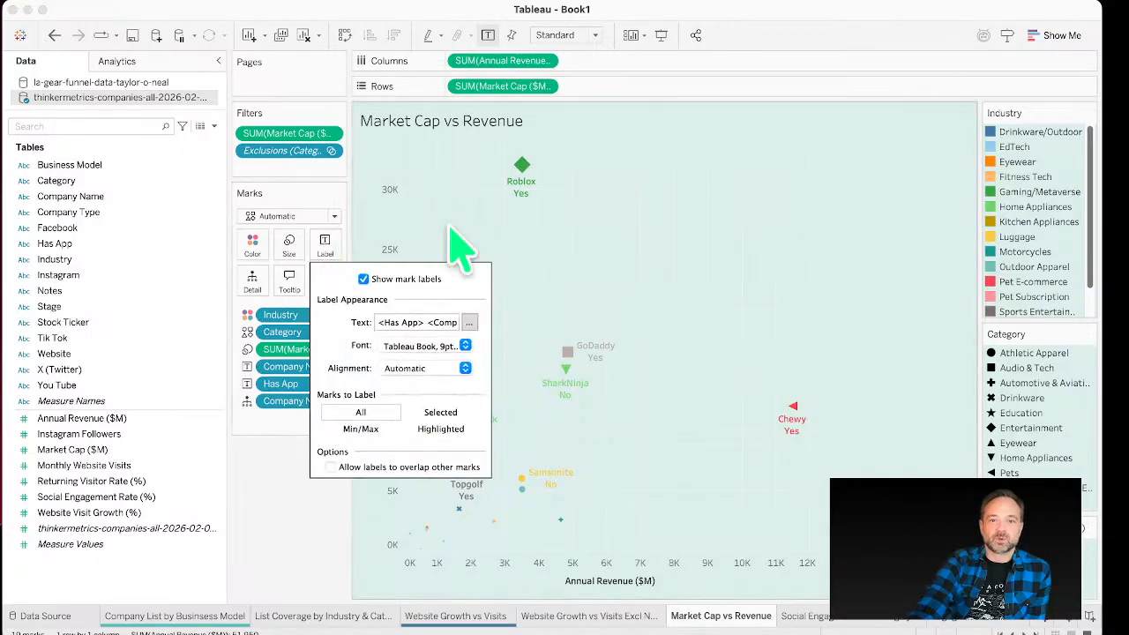
pyautogui.click(472, 324)
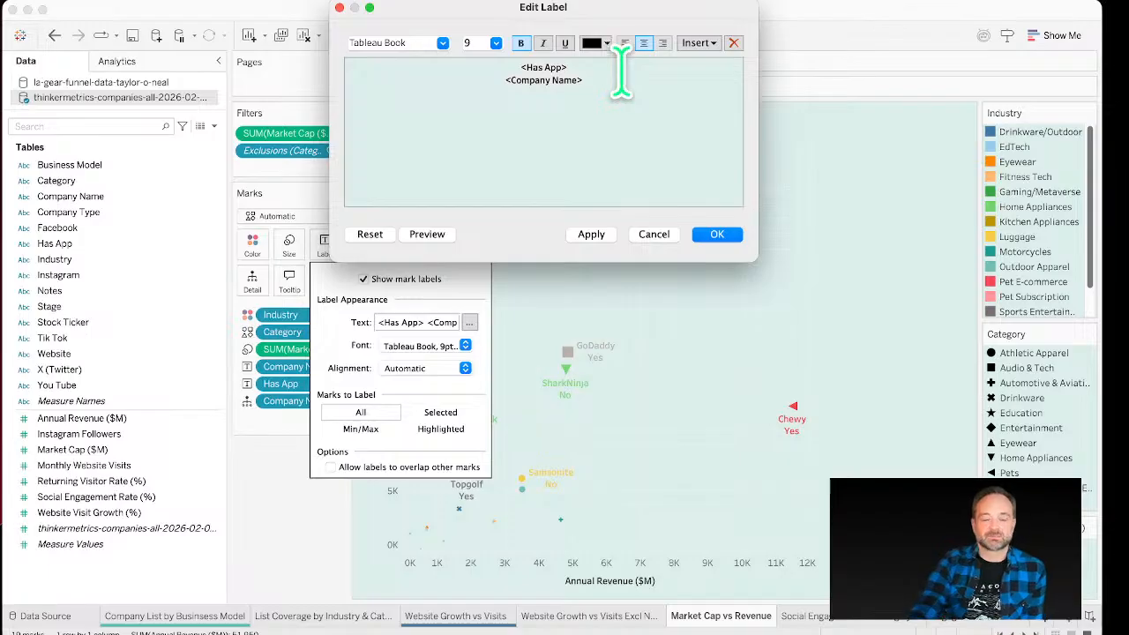
pyautogui.press('capslock')
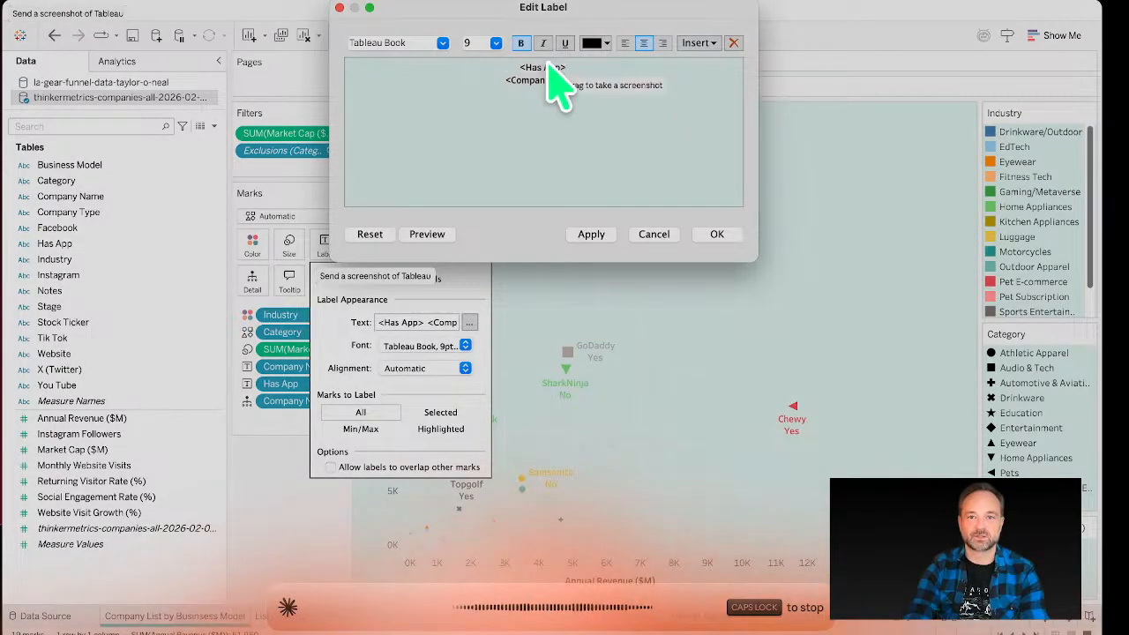
pyautogui.press('capslock')
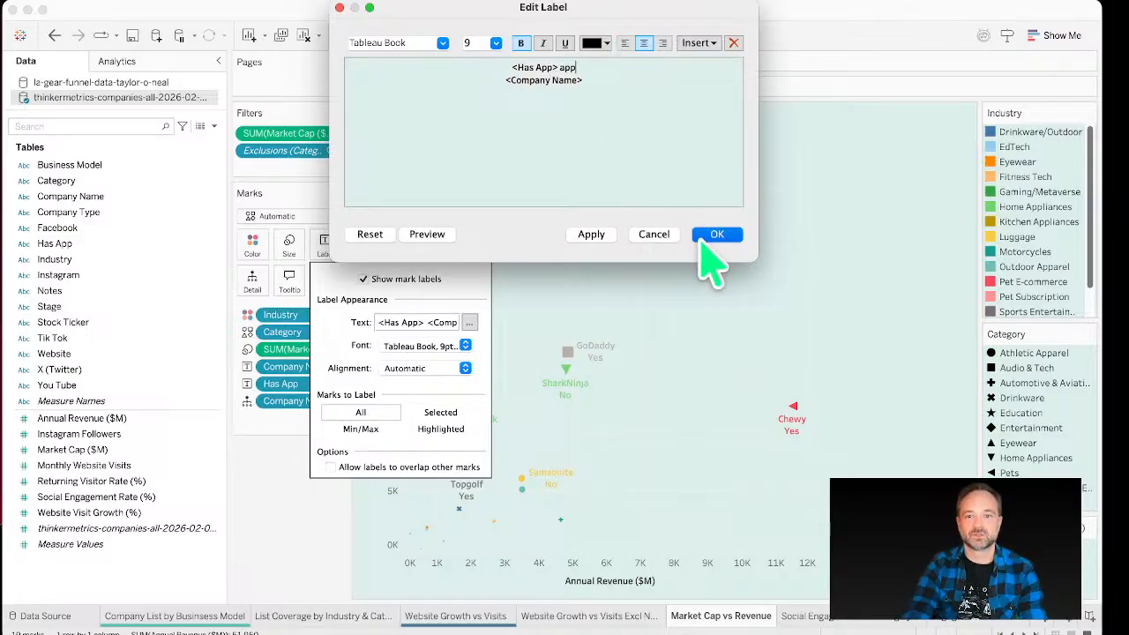
pyautogui.click(706, 236)
pyautogui.click(707, 245)
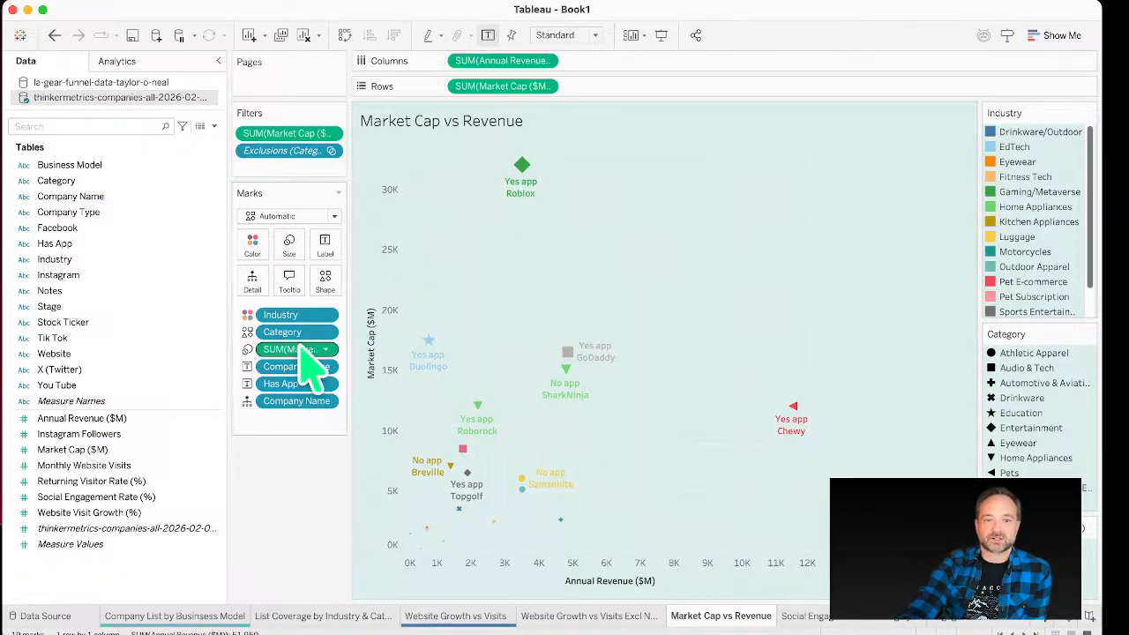
# Step: Remove Industry from Color and add it back with all members
pyautogui.moveTo(295, 315); pyautogui.dragTo(185, 315)
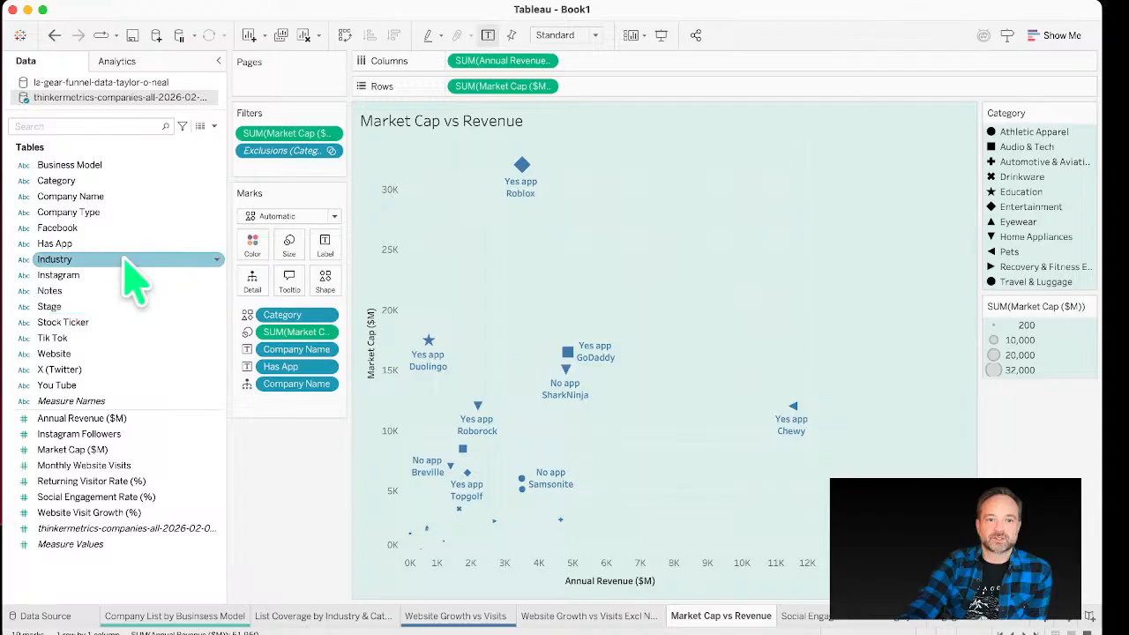
pyautogui.moveTo(121, 261); pyautogui.dragTo(256, 254)
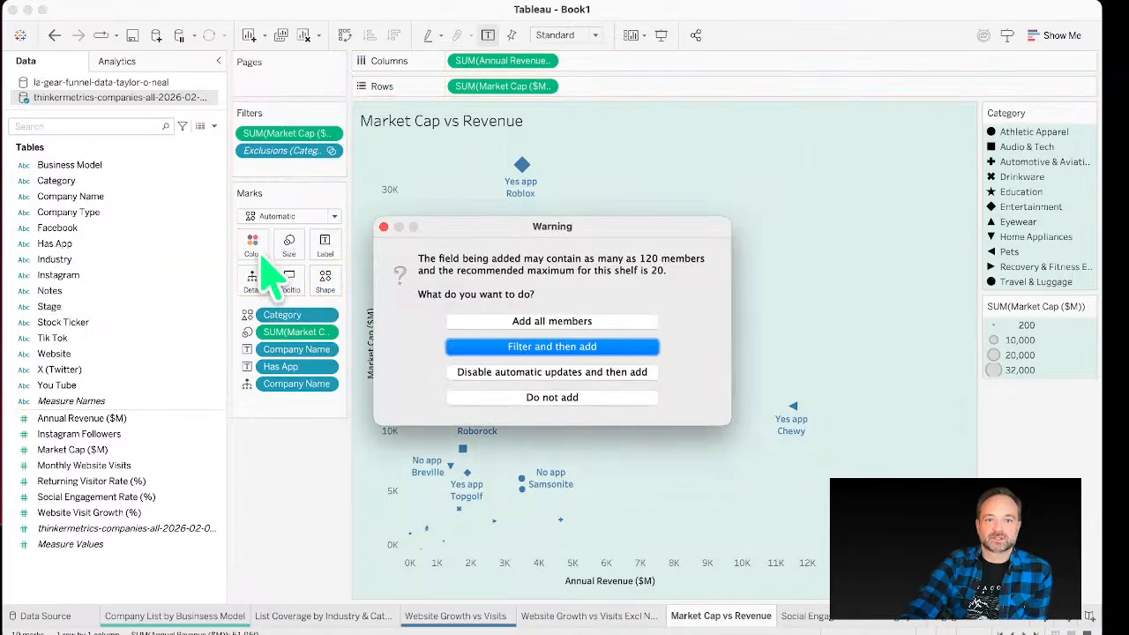
pyautogui.click(486, 322)
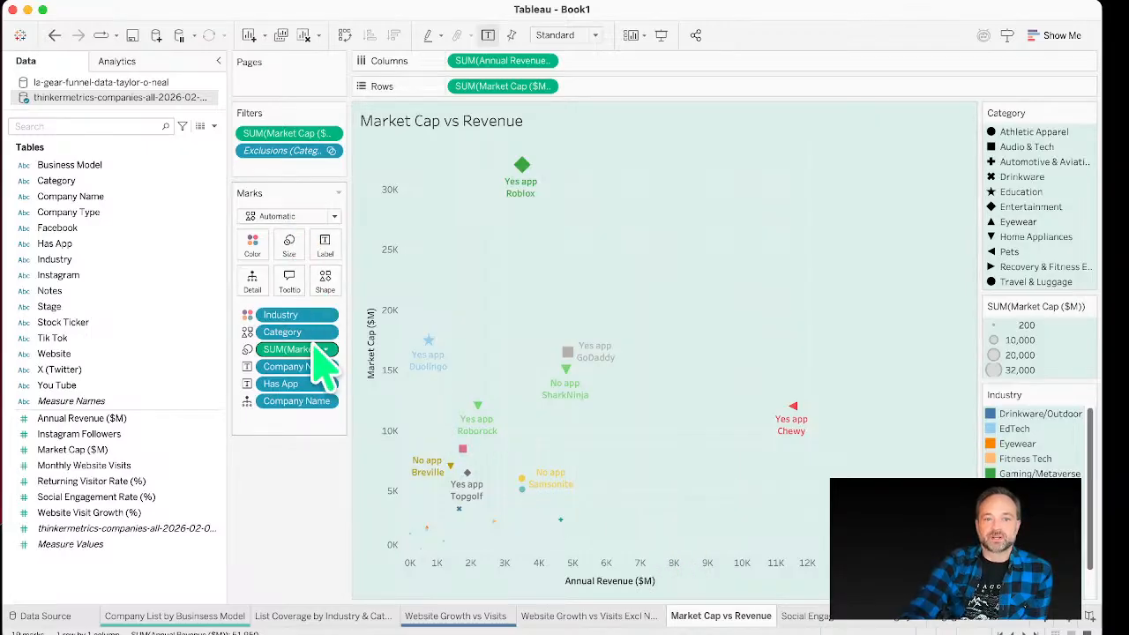
# Step: Remove Category from Shape and use filled circle marks
pyautogui.moveTo(295, 335); pyautogui.dragTo(181, 323)
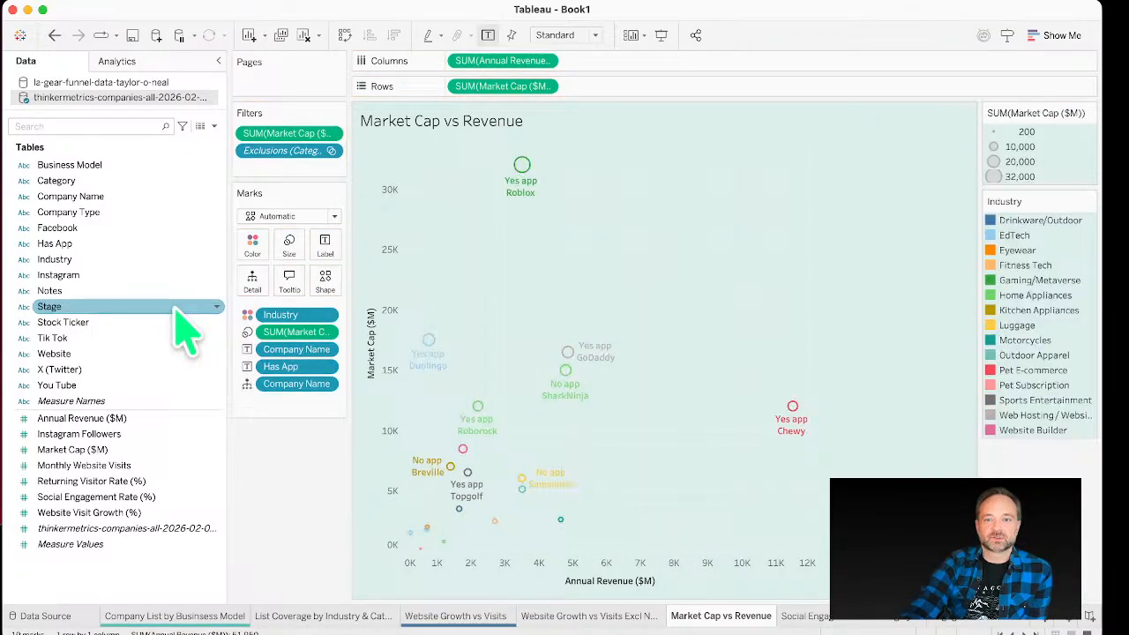
pyautogui.click(327, 282)
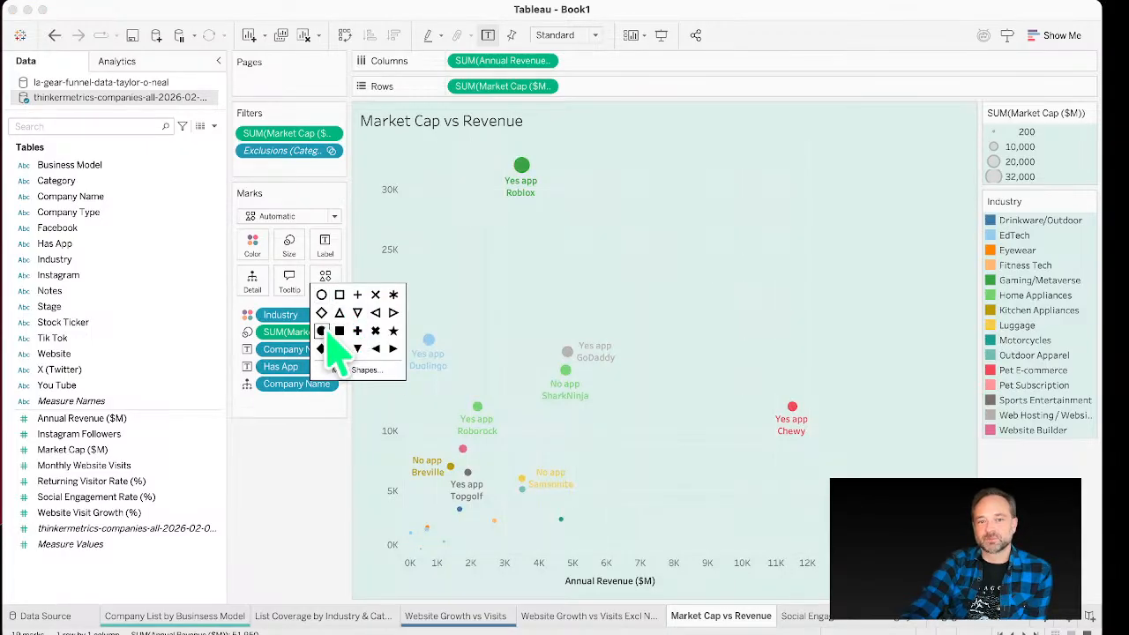
# Step: Set the mark color opacity to 59%
pyautogui.click(252, 243)
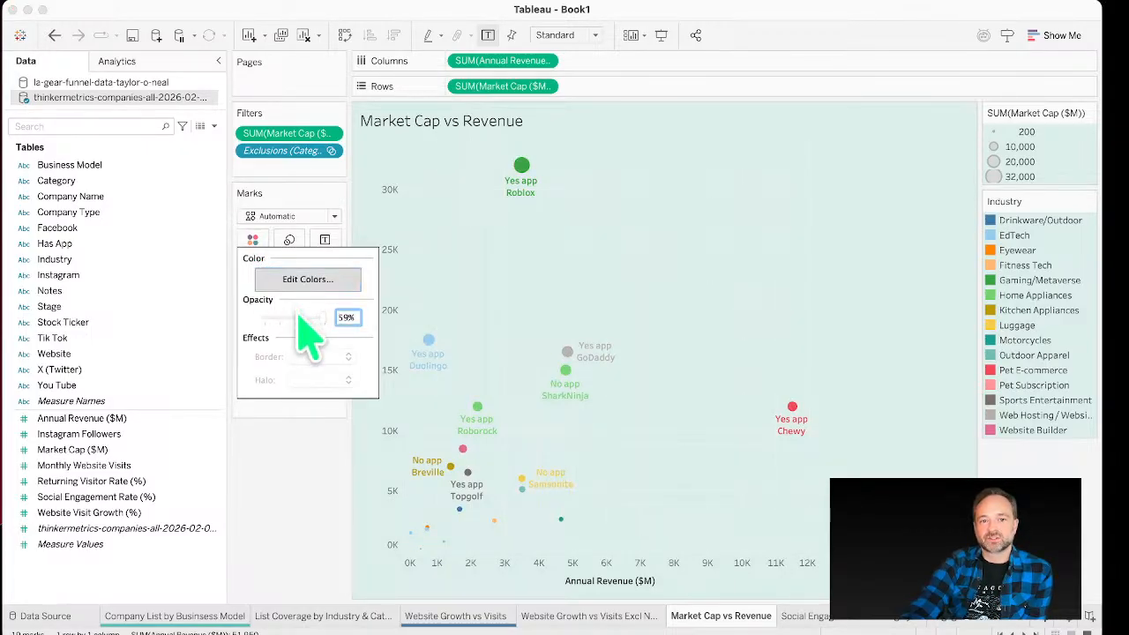
pyautogui.click(299, 318)
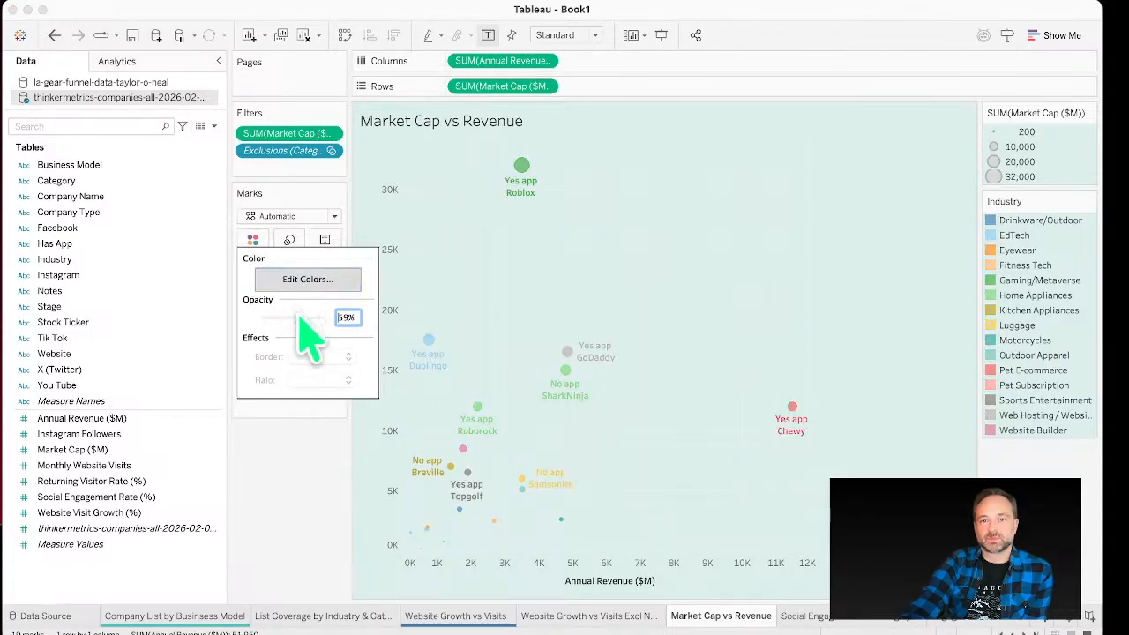
pyautogui.click(320, 467)
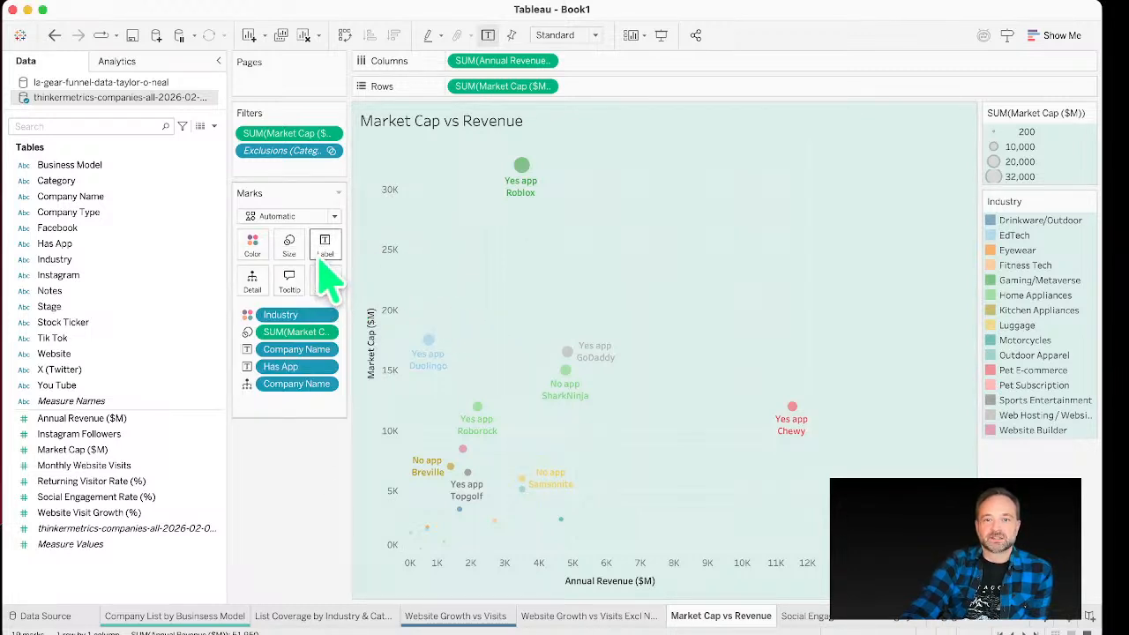
# Step: Add Industry to Shape and assign the Filled shape palette to all its members
pyautogui.moveTo(95, 265); pyautogui.dragTo(324, 283)
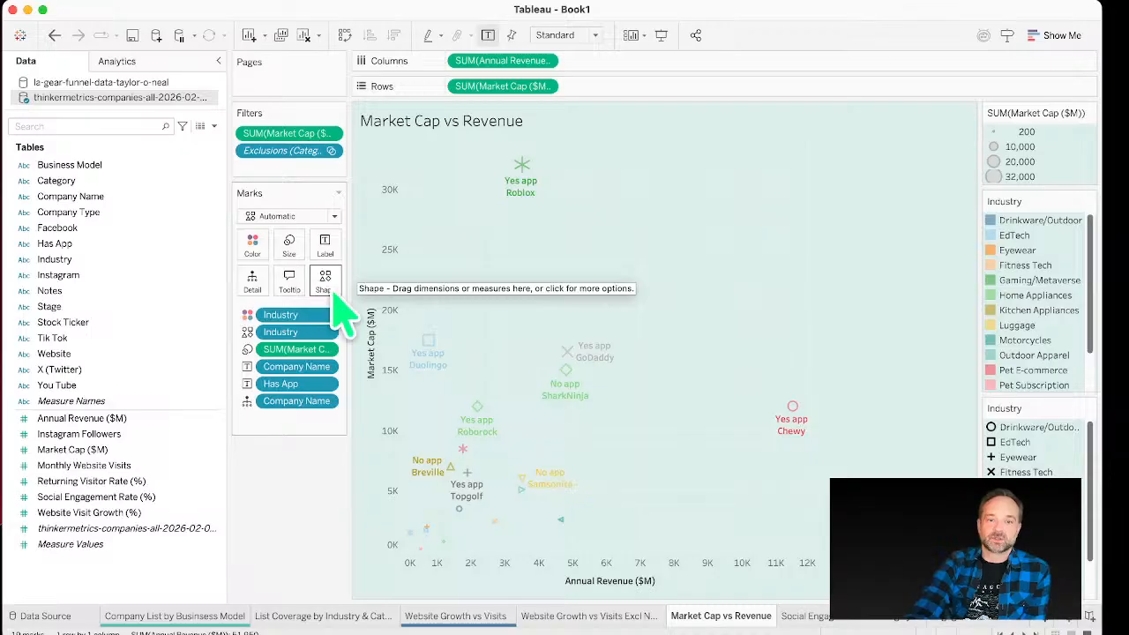
pyautogui.click(334, 296)
pyautogui.click(623, 215)
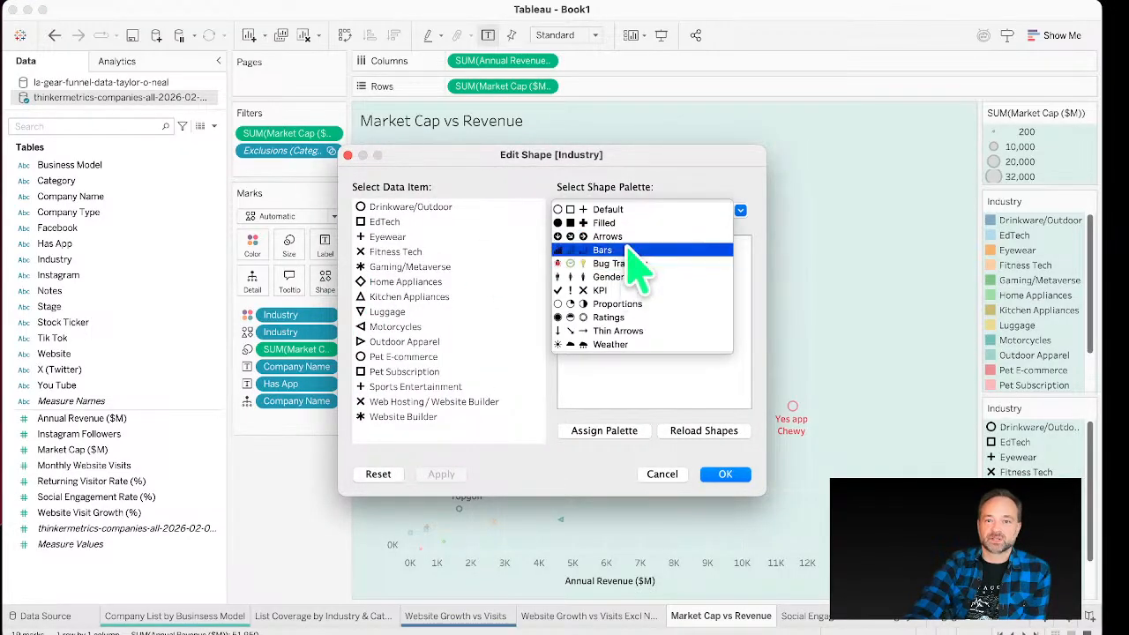
pyautogui.click(630, 222)
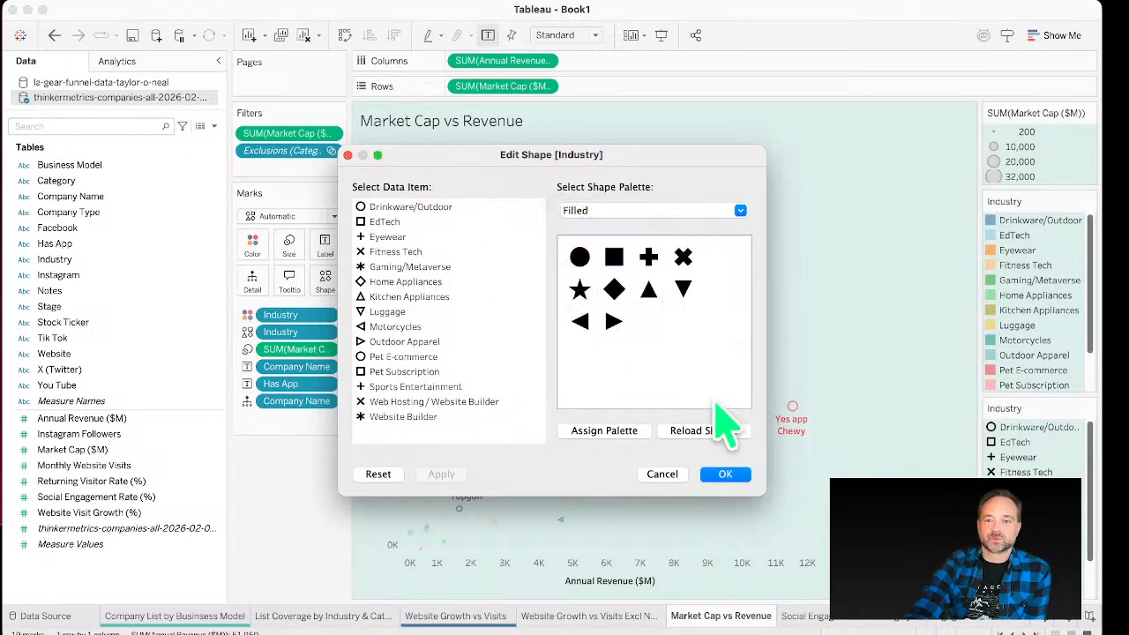
pyautogui.click(634, 430)
pyautogui.click(603, 346)
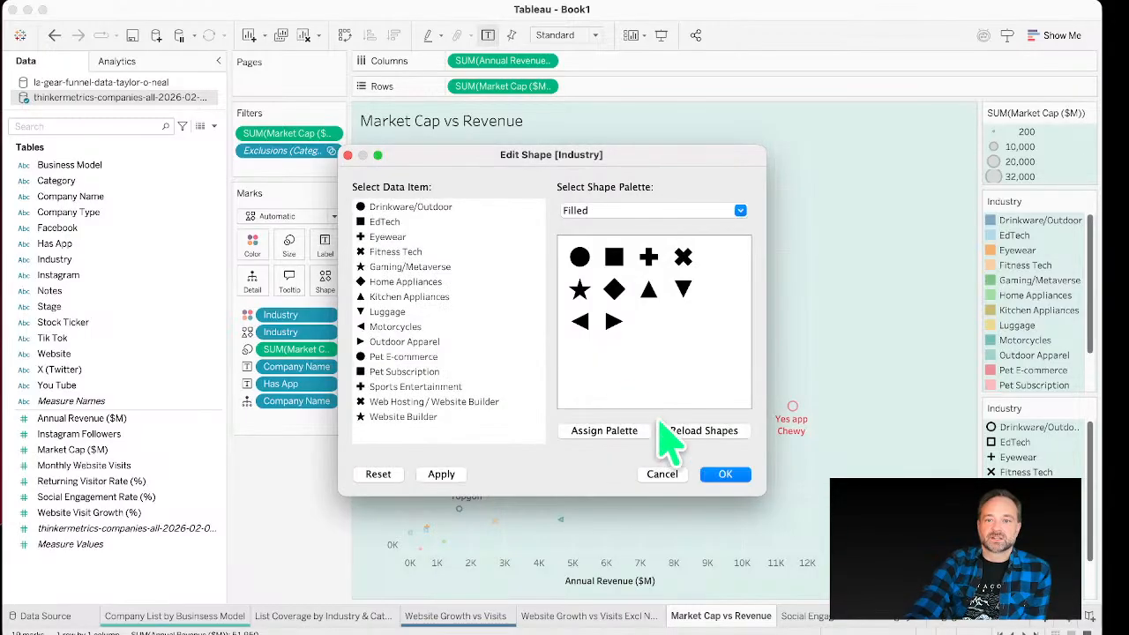
pyautogui.moveTo(609, 156); pyautogui.dragTo(805, 123)
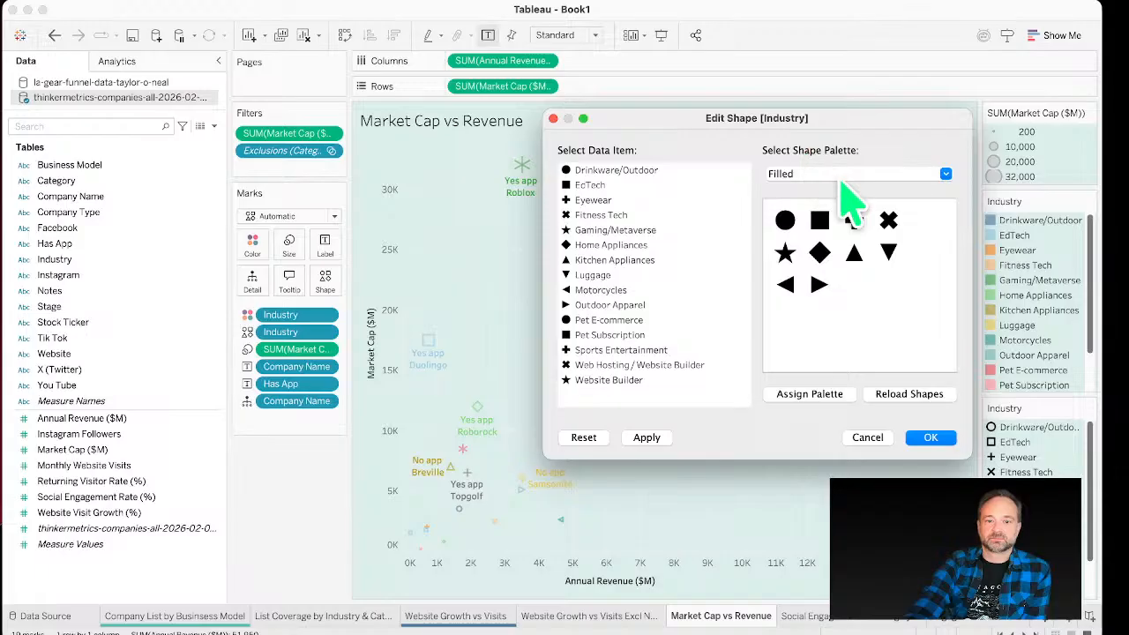
pyautogui.click(834, 395)
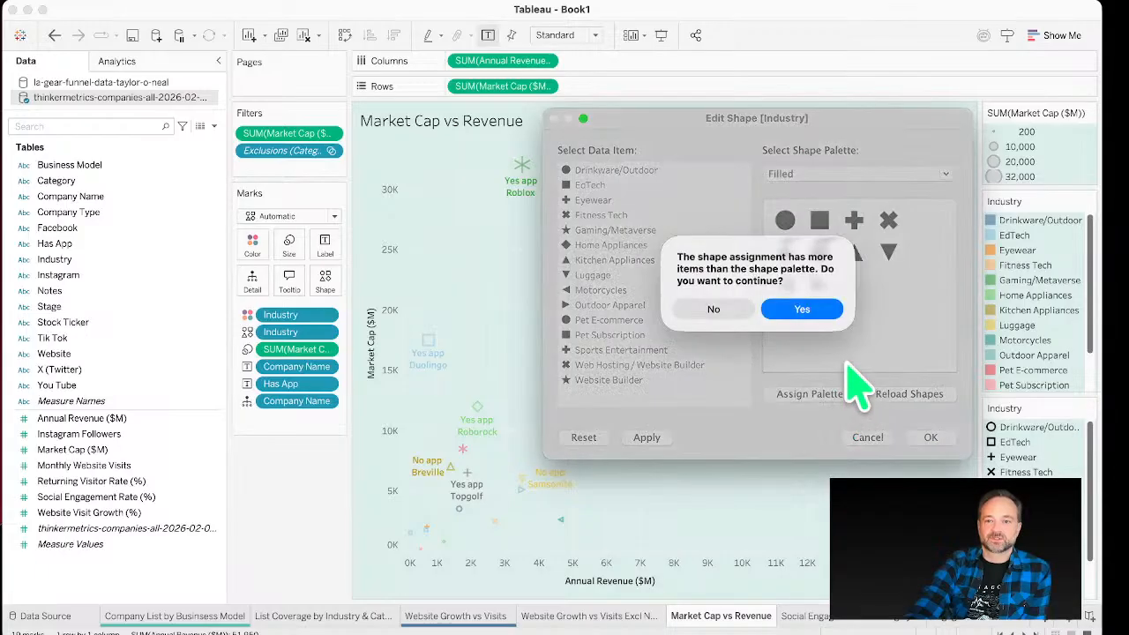
pyautogui.click(812, 316)
pyautogui.click(933, 438)
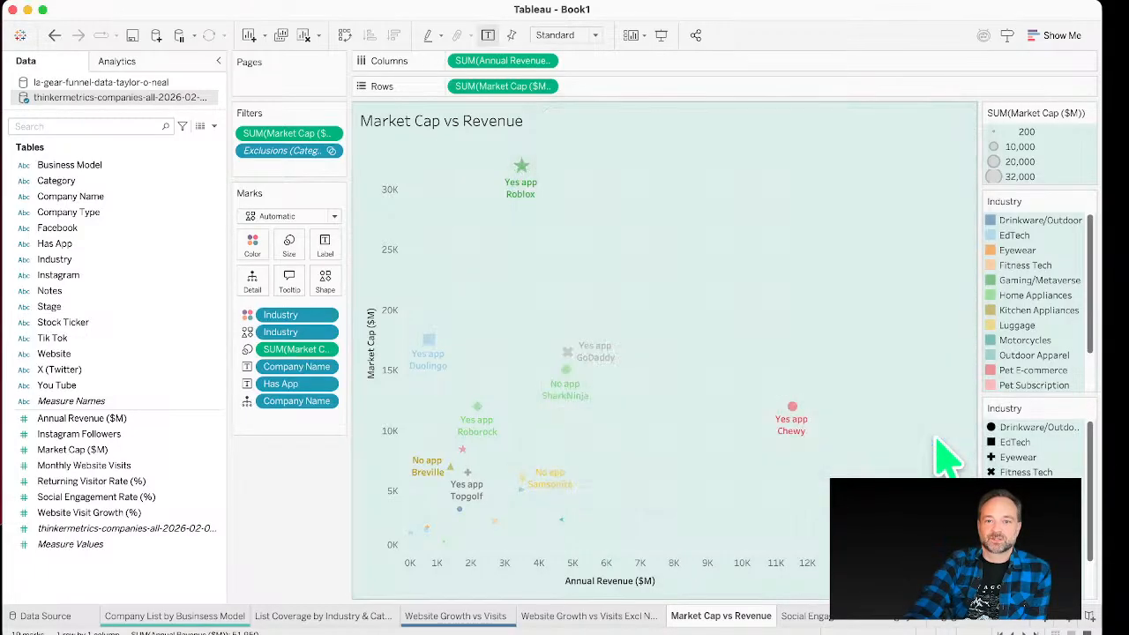
pyautogui.click(324, 283)
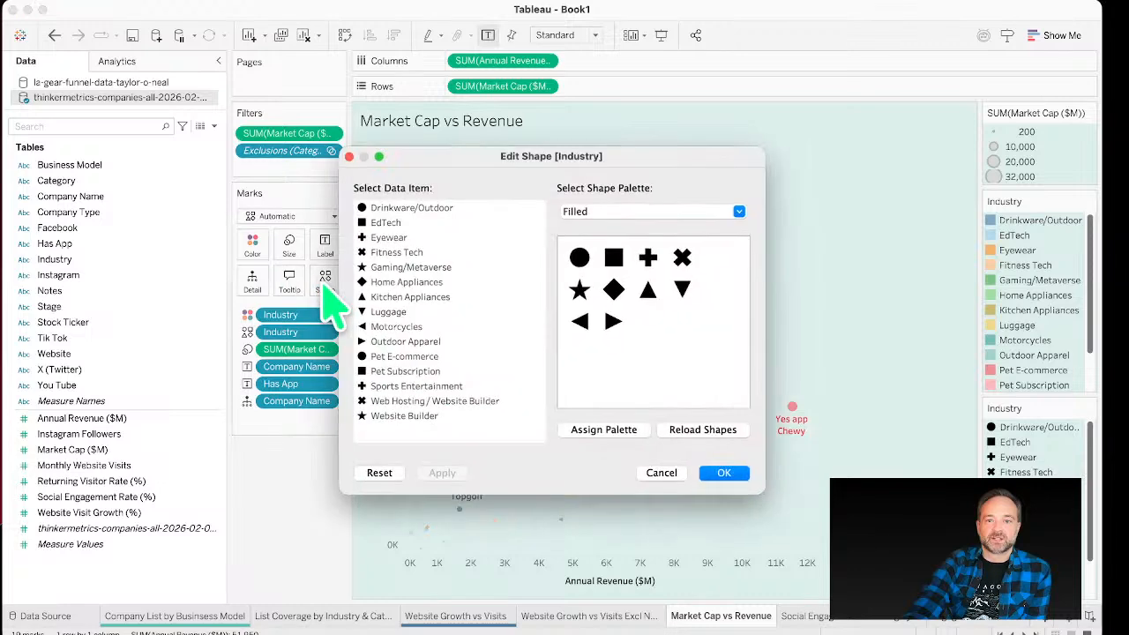
pyautogui.click(684, 211)
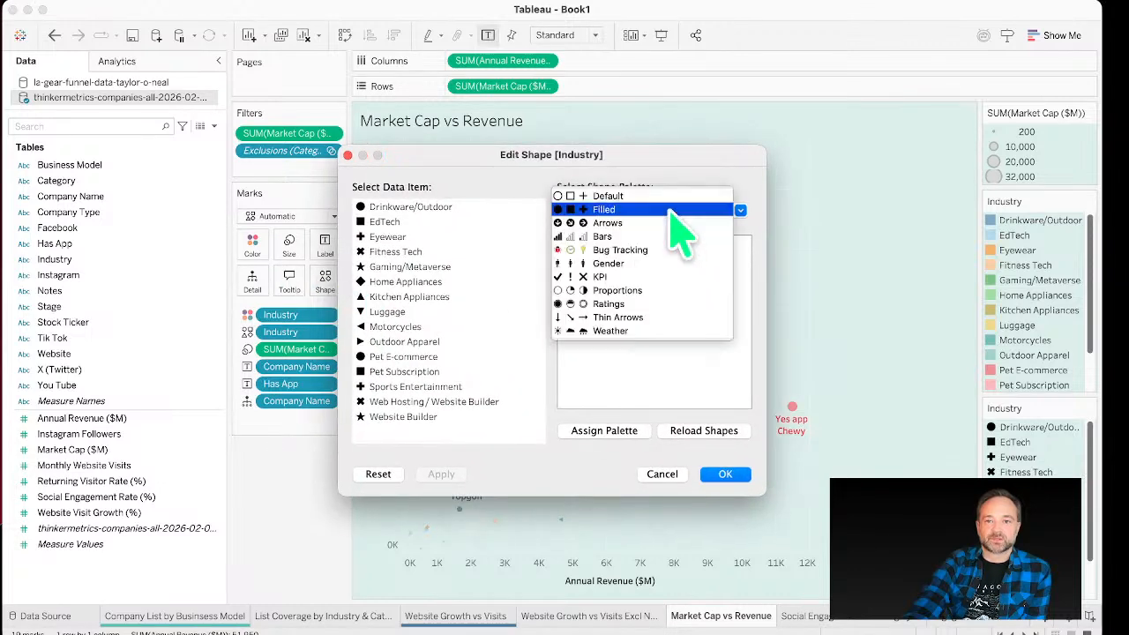
pyautogui.click(657, 292)
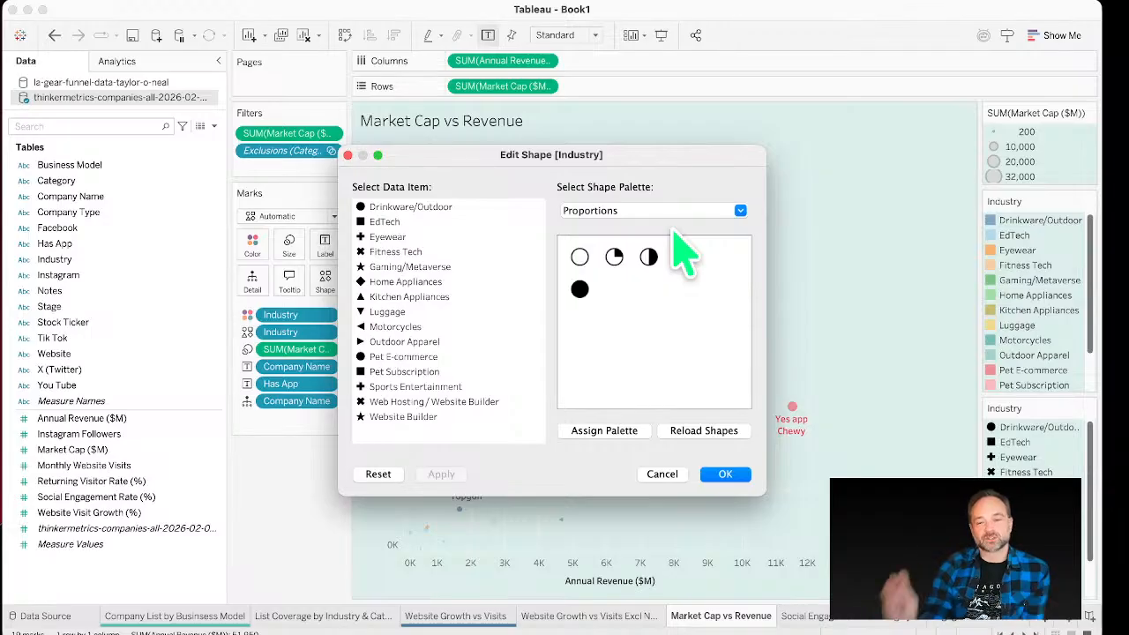
pyautogui.click(630, 205)
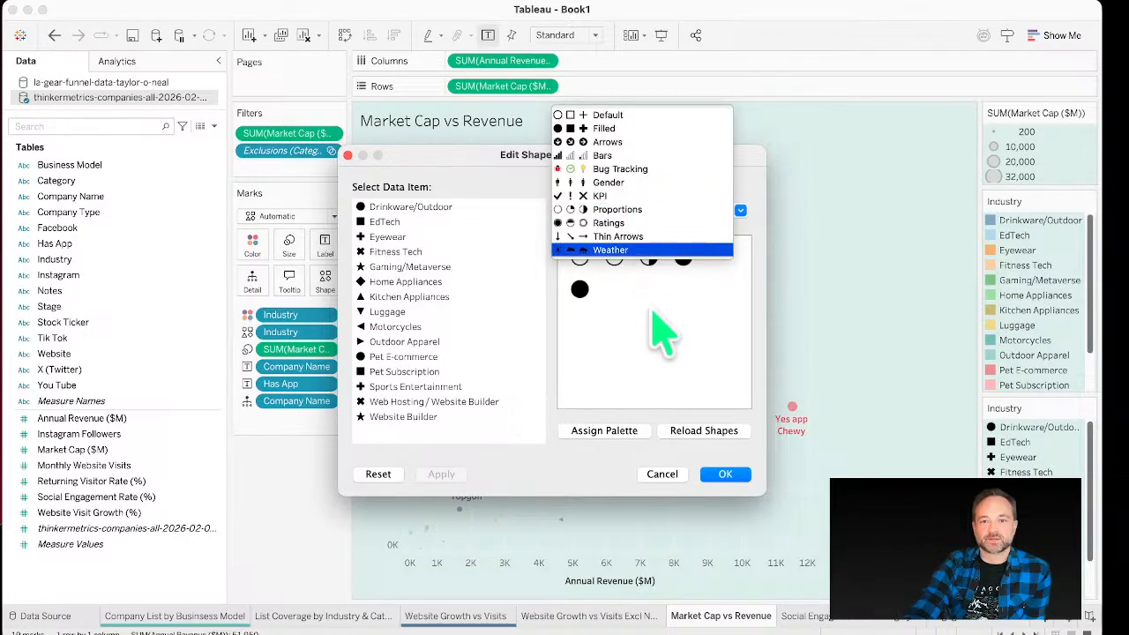
pyautogui.click(626, 210)
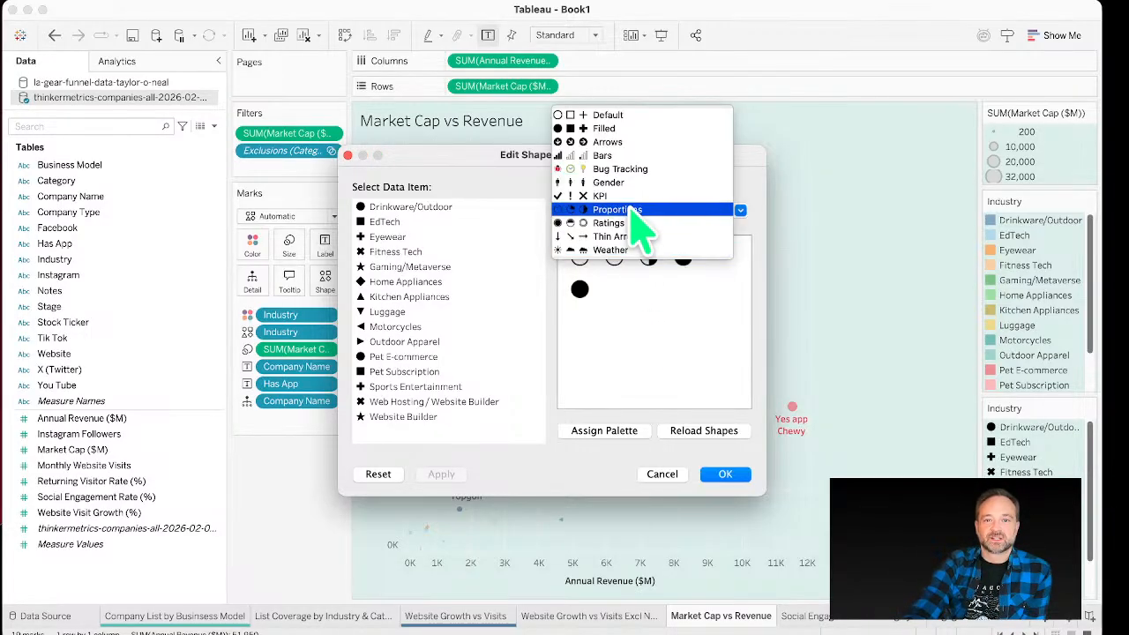
pyautogui.click(668, 476)
pyautogui.click(668, 477)
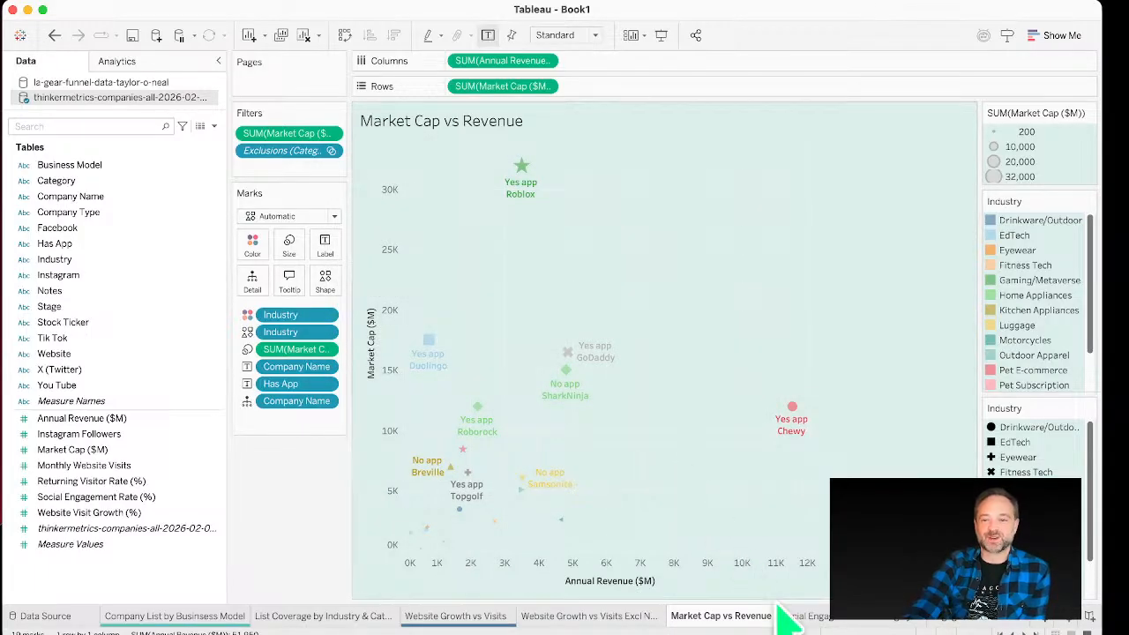
# Step: Open the Social Engagement Rate Avg by Category sheet and adjust the widths of the side panes
pyautogui.click(805, 616)
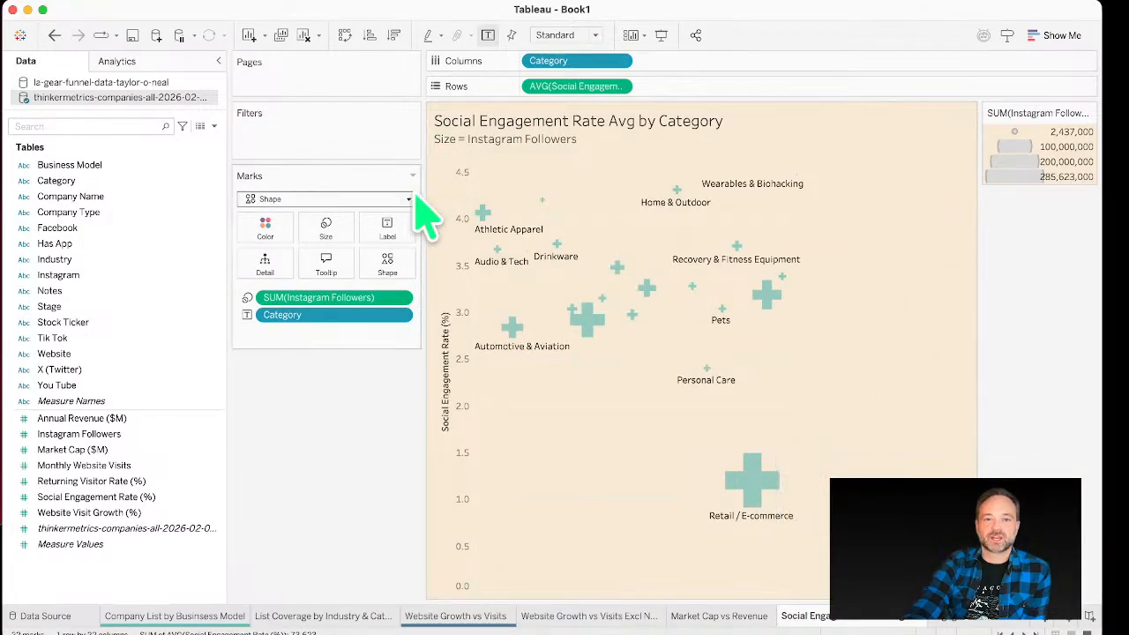
pyautogui.moveTo(423, 211); pyautogui.dragTo(323, 214)
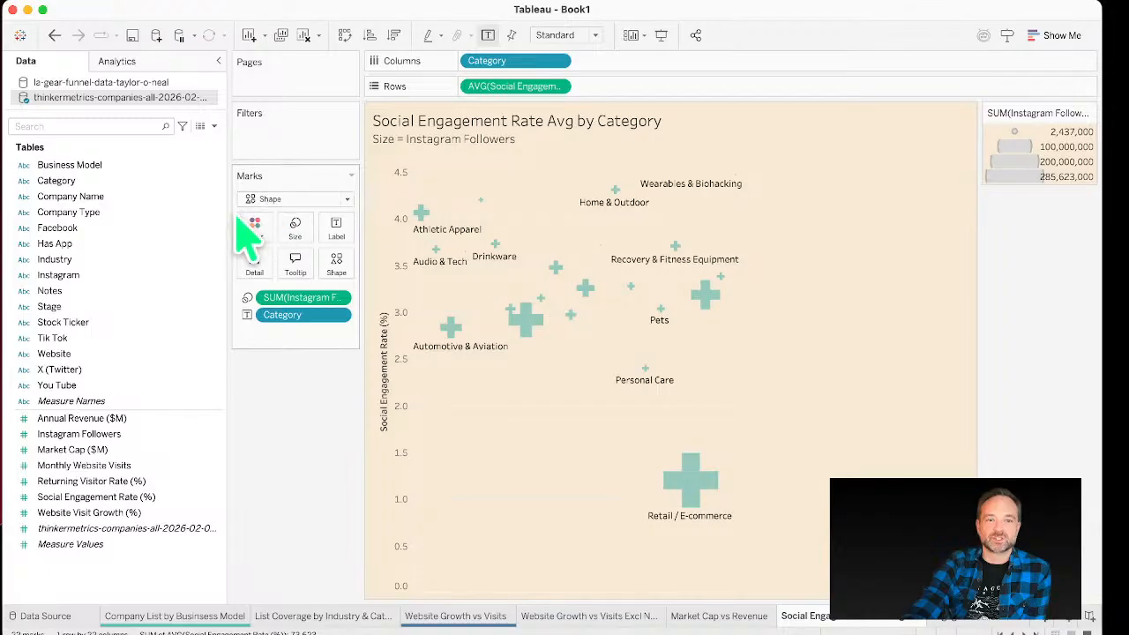
pyautogui.moveTo(227, 212); pyautogui.dragTo(157, 218)
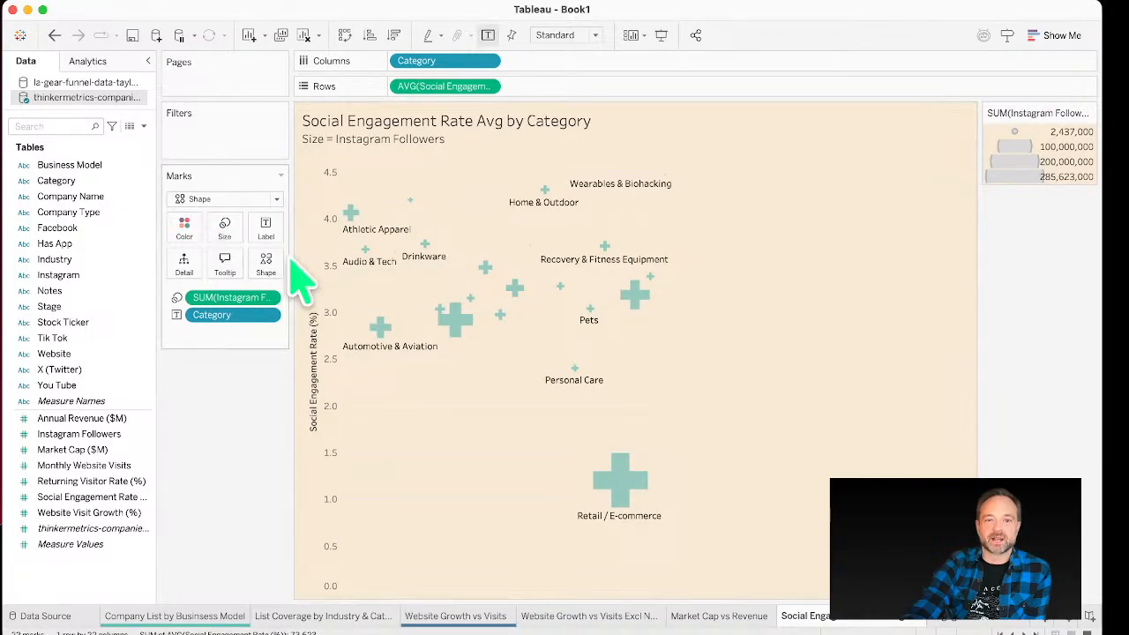
pyautogui.moveTo(294, 254); pyautogui.dragTo(337, 253)
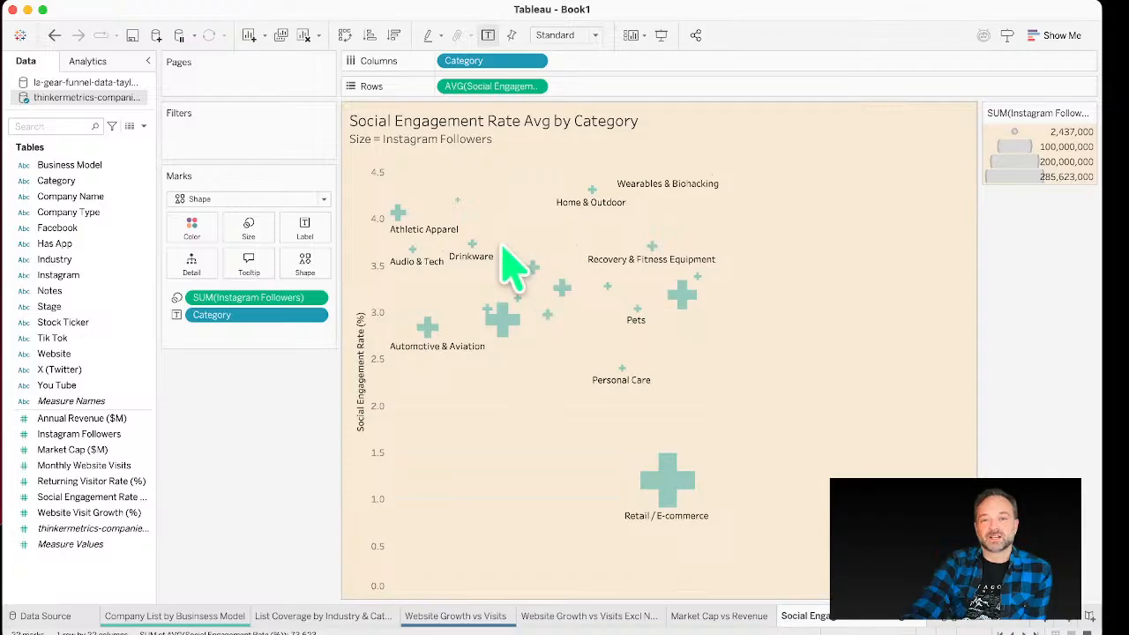
pyautogui.moveTo(669, 454)
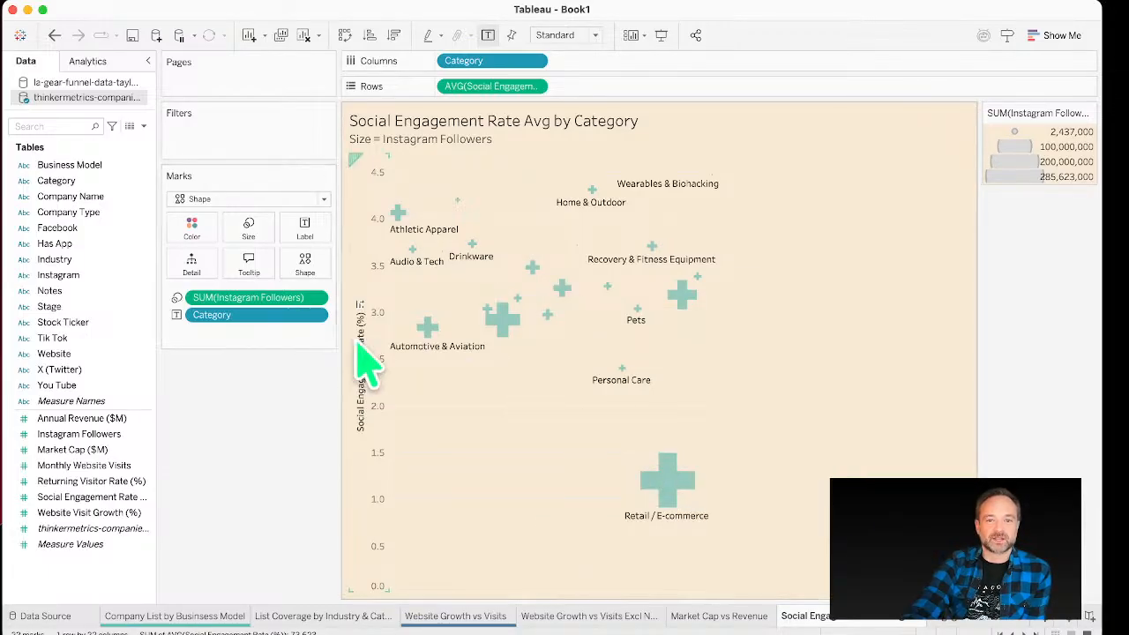
pyautogui.click(364, 300)
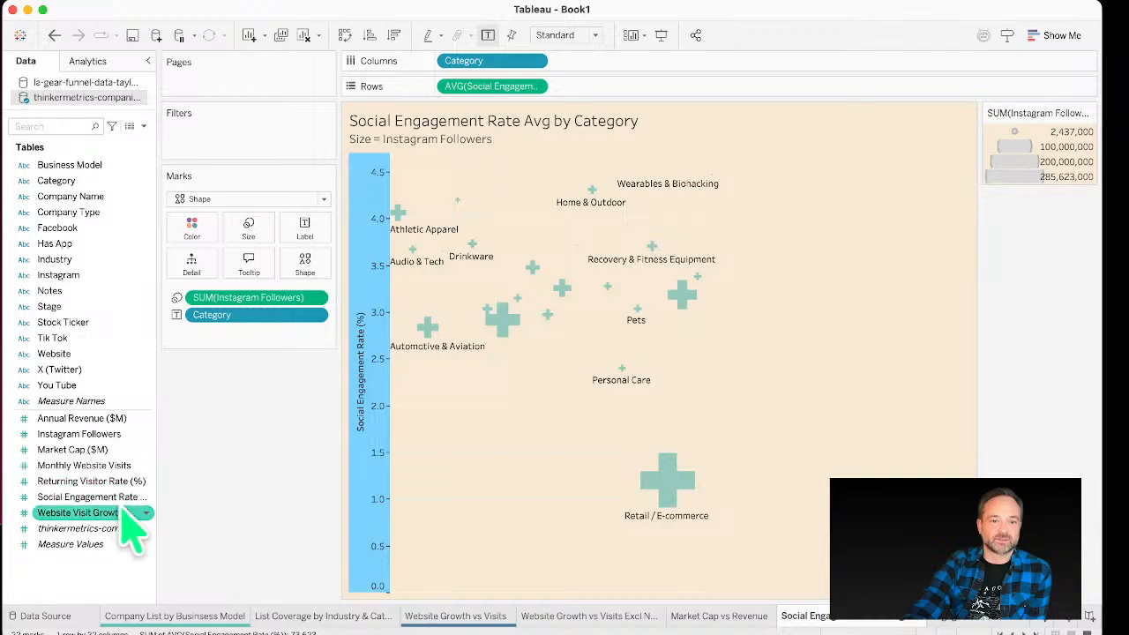
pyautogui.moveTo(157, 498); pyautogui.dragTo(223, 500)
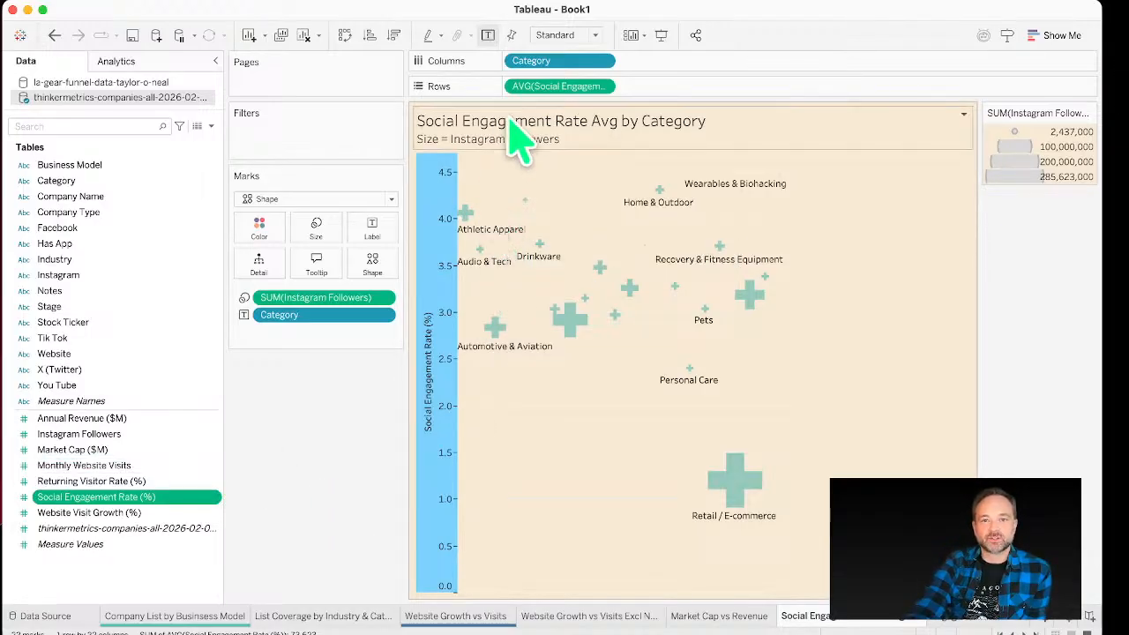
# Step: Inspect the category mark tooltips and the Instagram Followers size field's formula
pyautogui.moveTo(554, 353)
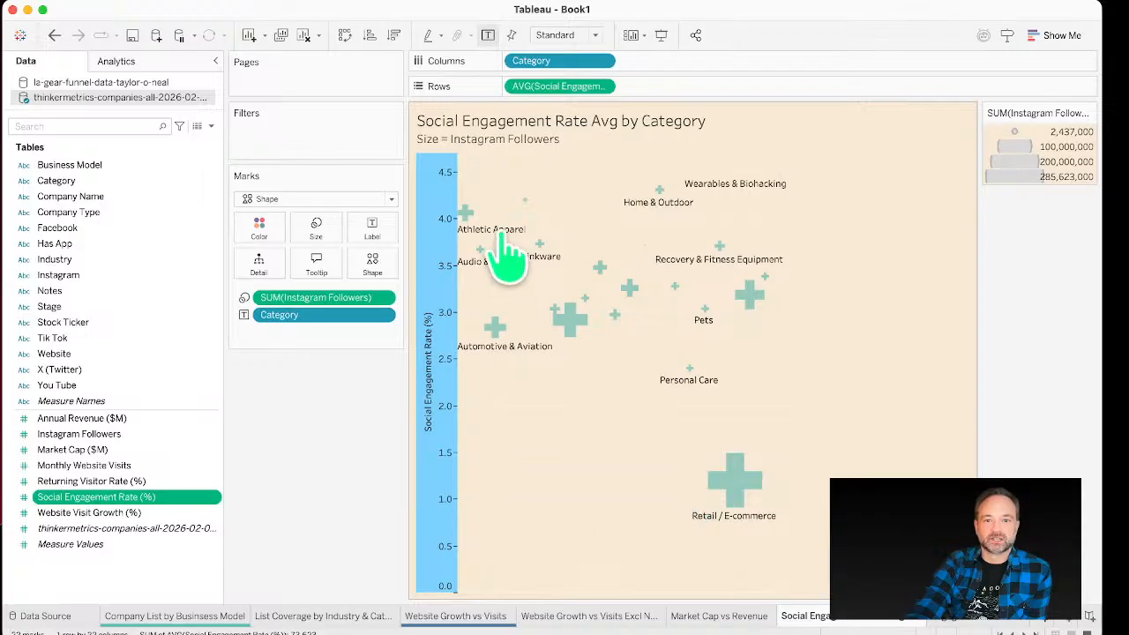
pyautogui.moveTo(713, 198)
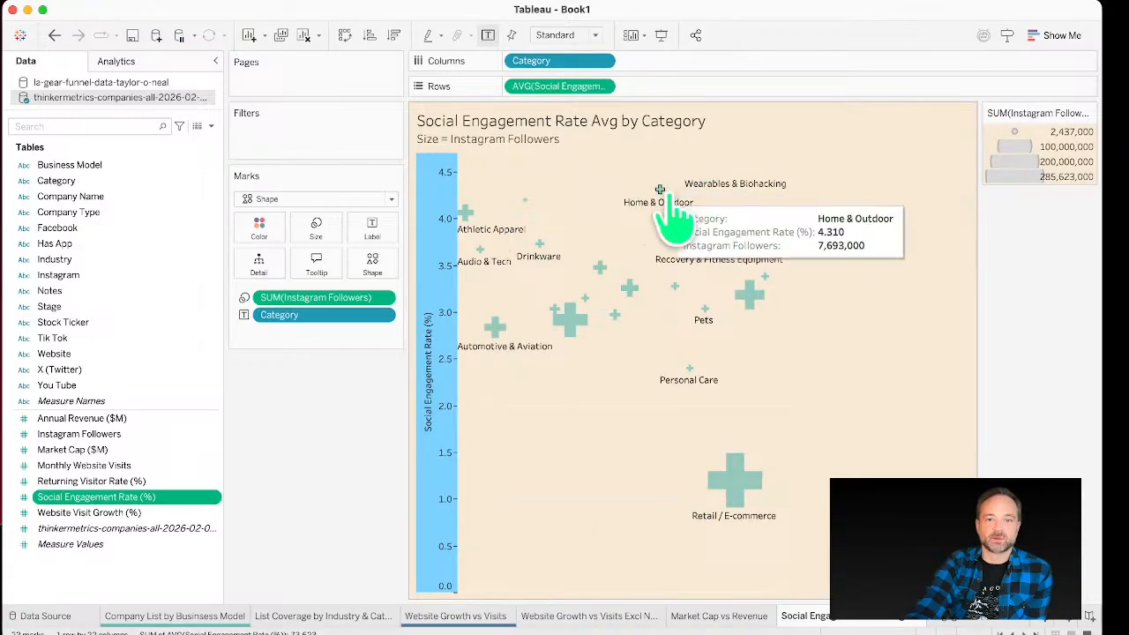
pyautogui.moveTo(482, 210)
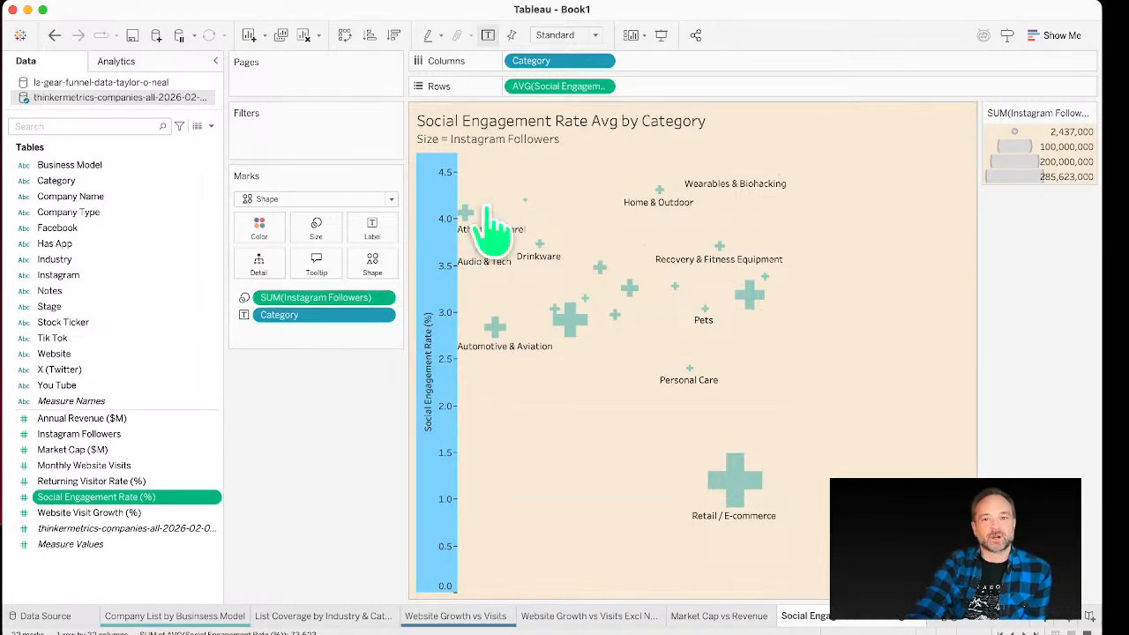
pyautogui.doubleClick(286, 298)
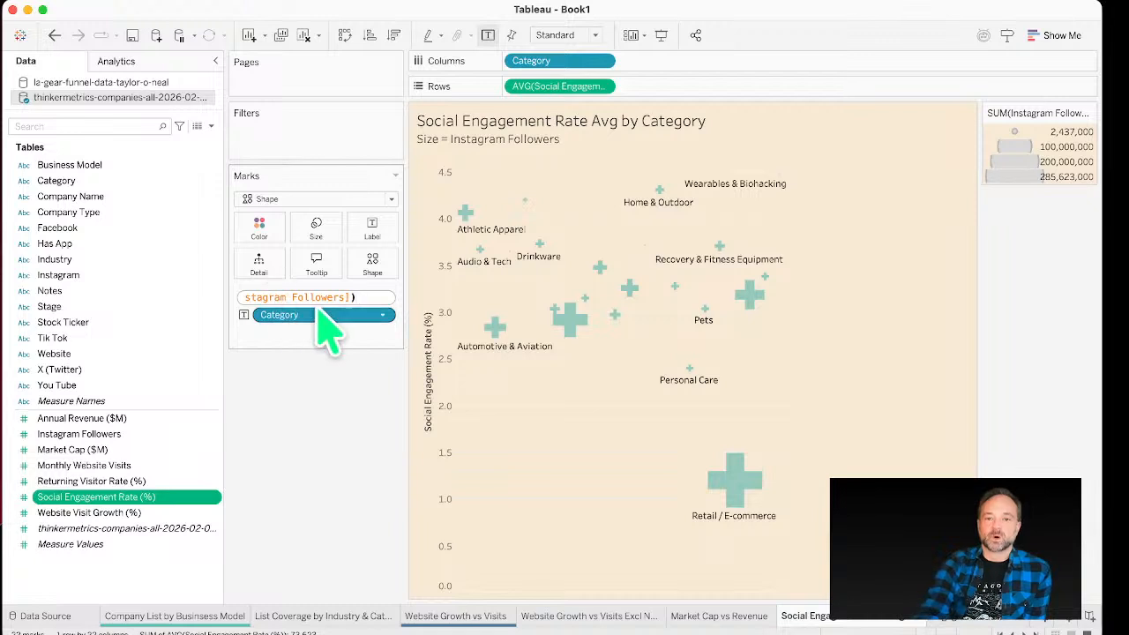
pyautogui.press('Return')
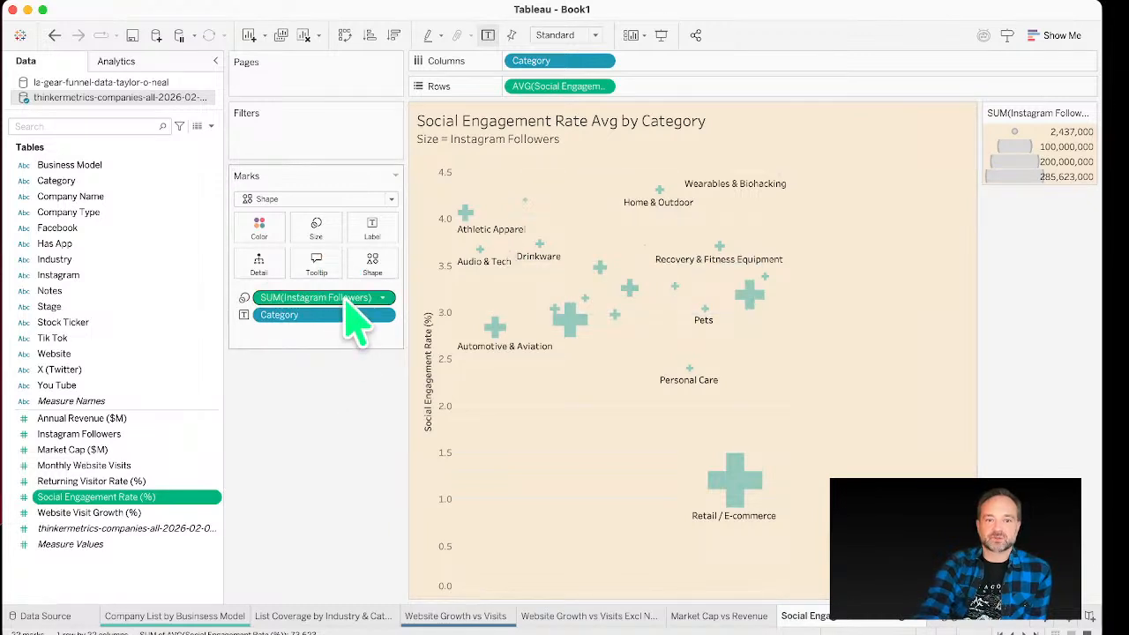
pyautogui.moveTo(729, 477)
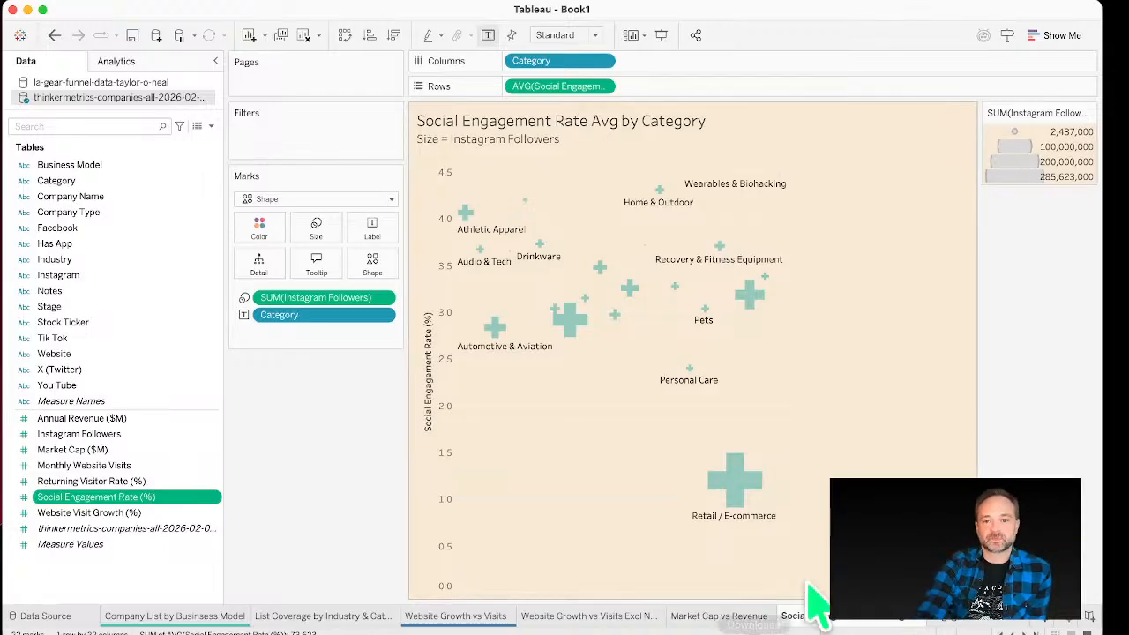
# Step: Open the Engagement Rate vs Website Visits: Beauty sheet and examine its bars by industry
pyautogui.click(631, 619)
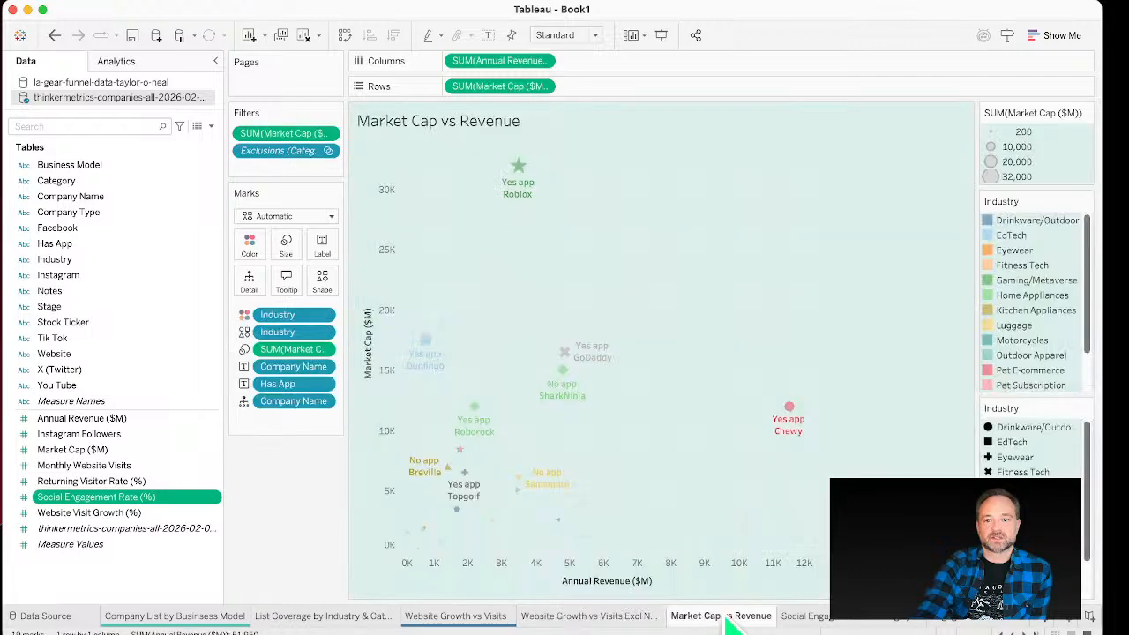
pyautogui.click(732, 616)
pyautogui.click(869, 625)
pyautogui.click(966, 627)
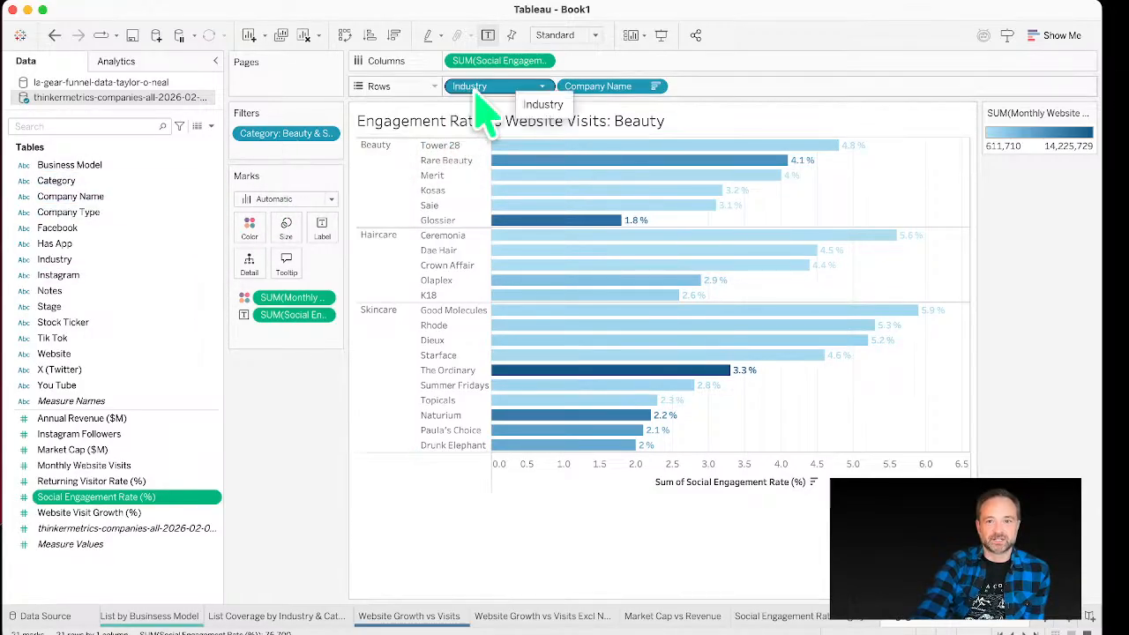
pyautogui.moveTo(529, 99); pyautogui.dragTo(649, 132)
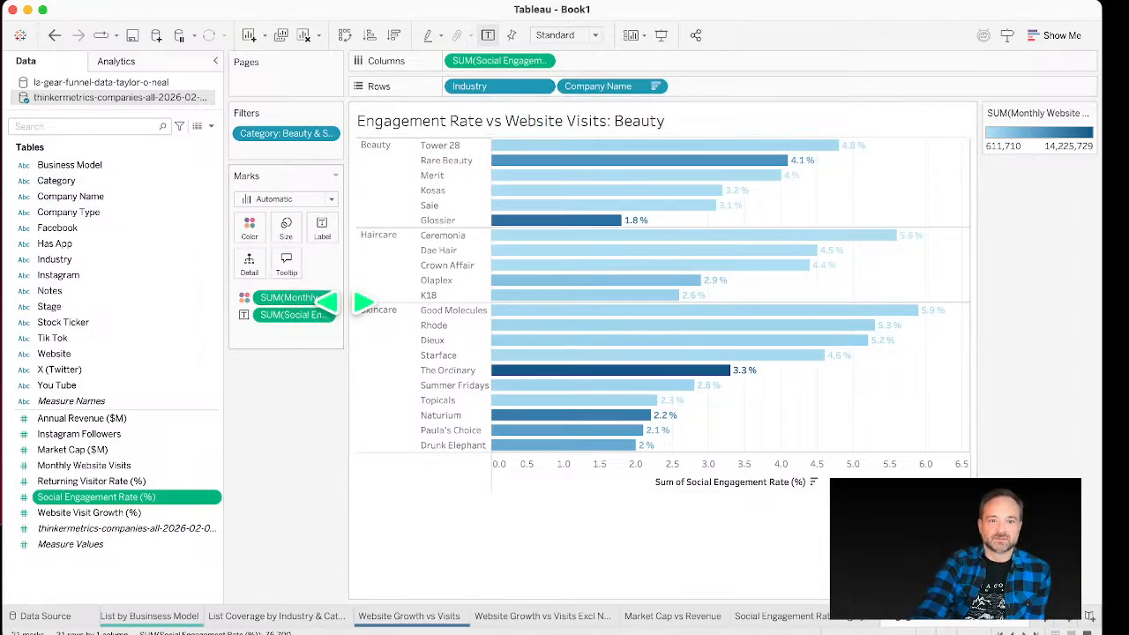
pyautogui.moveTo(358, 306)
pyautogui.mouseDown()
pyautogui.moveTo(388, 302)
pyautogui.moveTo(369, 303)
pyautogui.mouseUp()
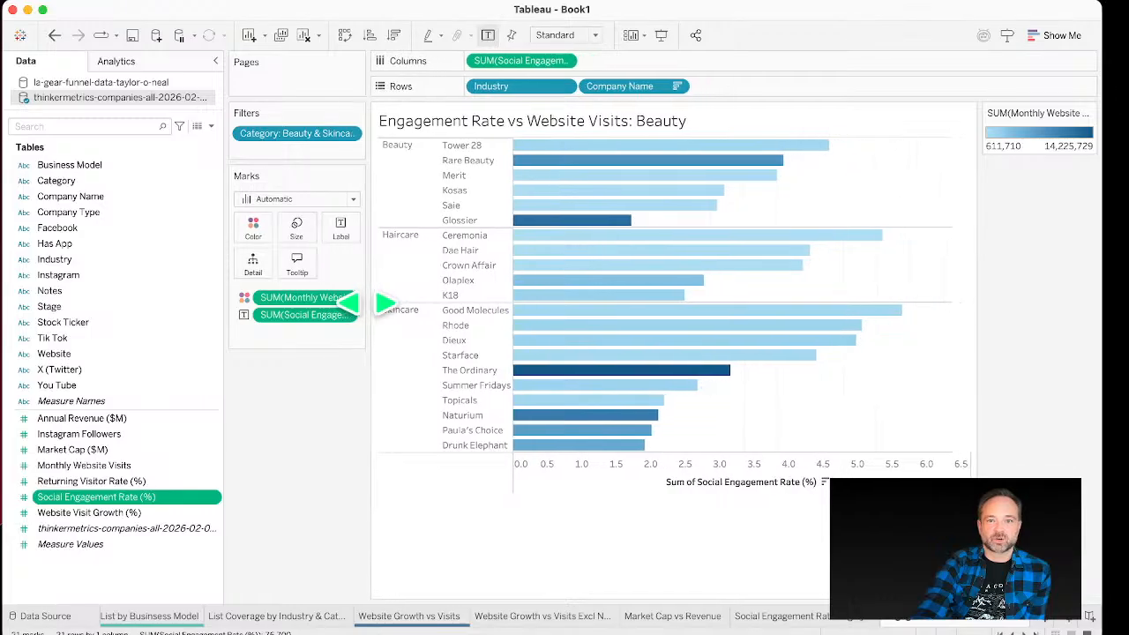
pyautogui.click(488, 371)
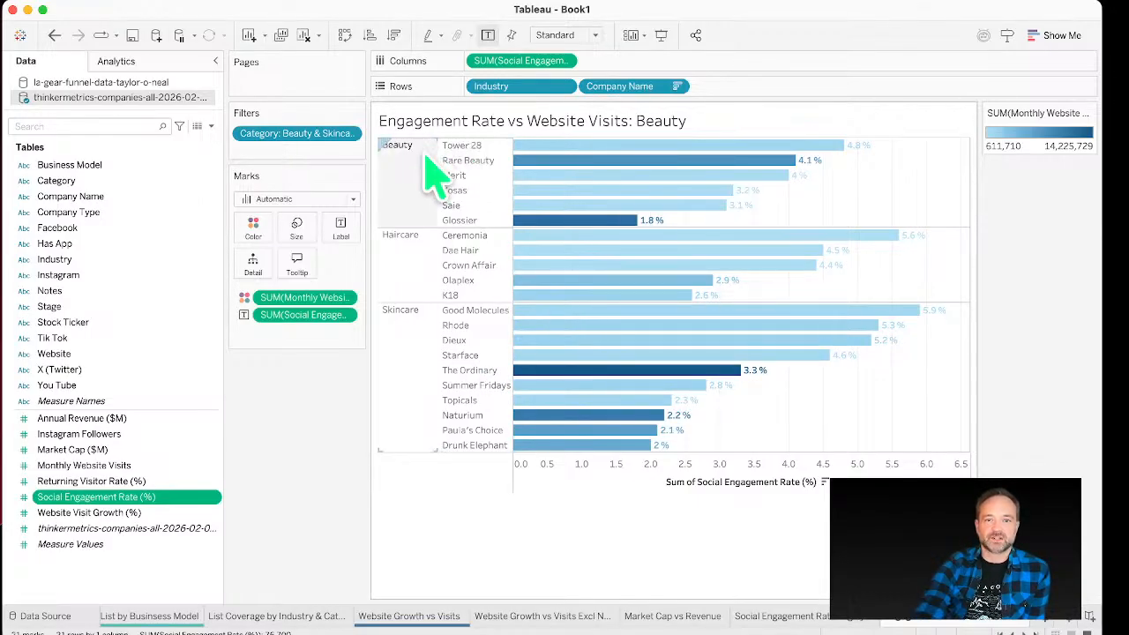
# Step: Show the Category filter card on the Engagement Rate vs Website Visits: Beauty sheet
pyautogui.moveTo(479, 189); pyautogui.dragTo(625, 104)
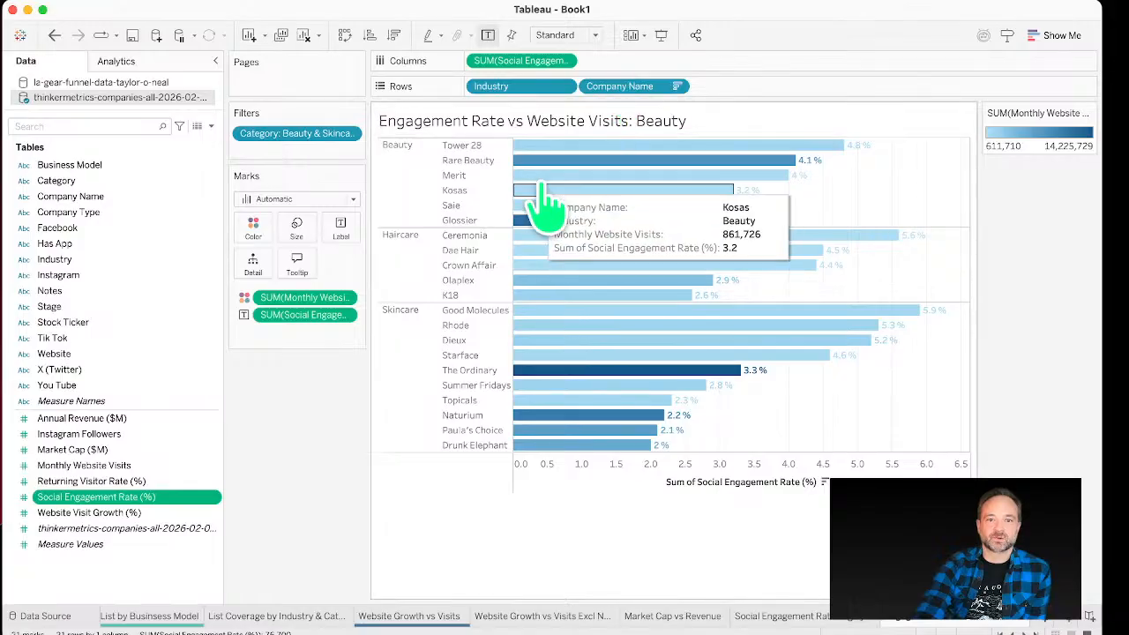
pyautogui.rightClick(323, 134)
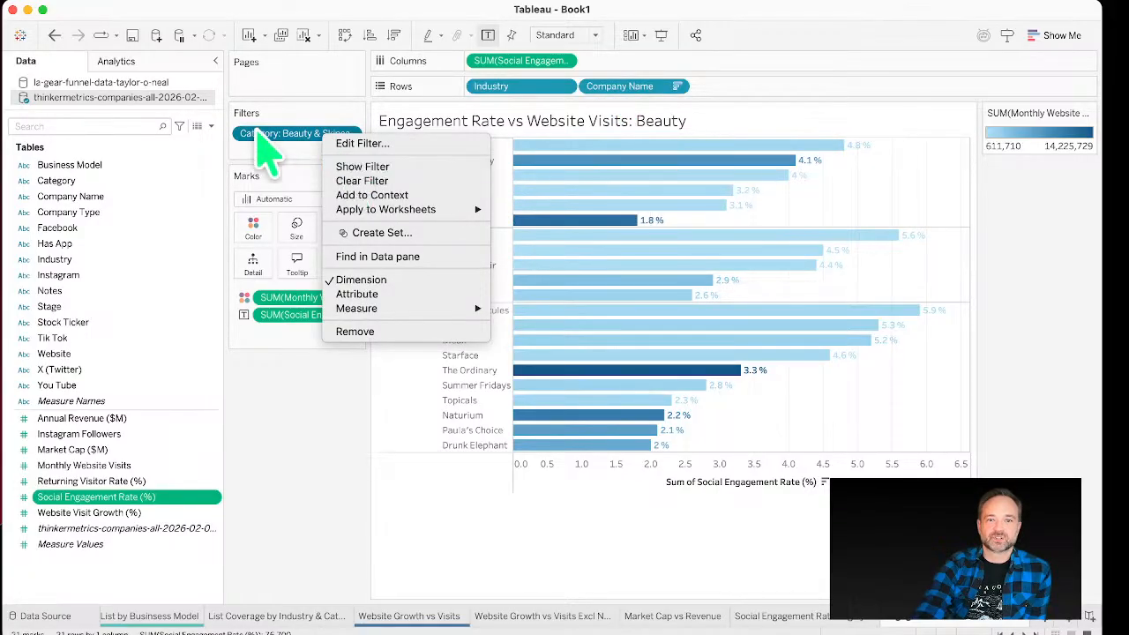
pyautogui.click(388, 168)
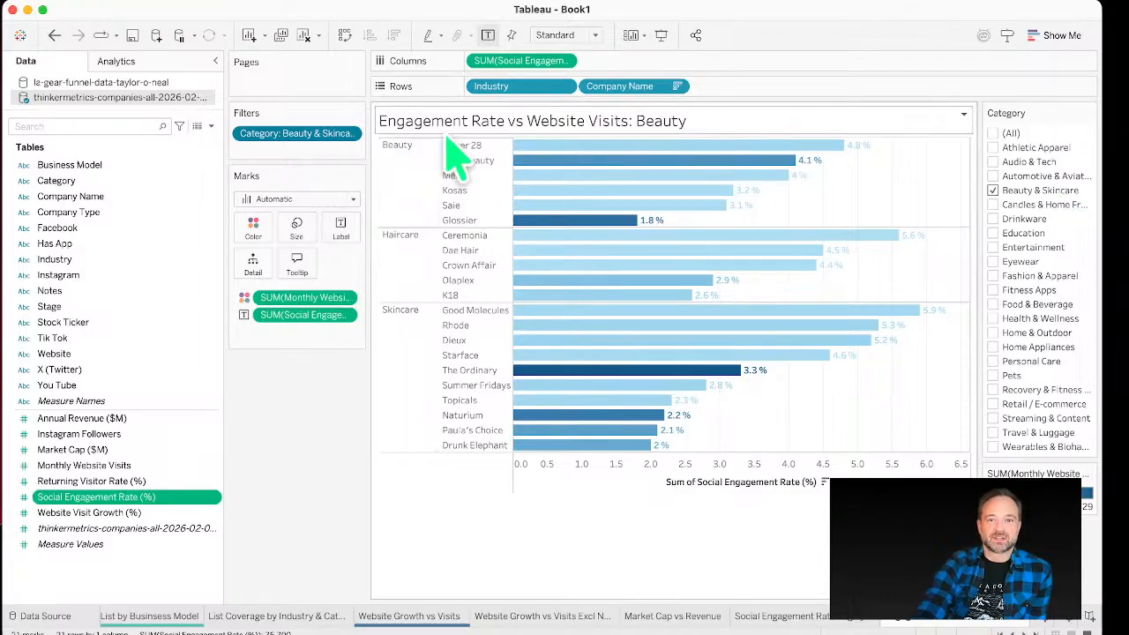
pyautogui.moveTo(463, 156)
pyautogui.mouseDown()
pyautogui.moveTo(455, 185)
pyautogui.moveTo(473, 164)
pyautogui.moveTo(469, 144)
pyautogui.moveTo(449, 139)
pyautogui.mouseUp()
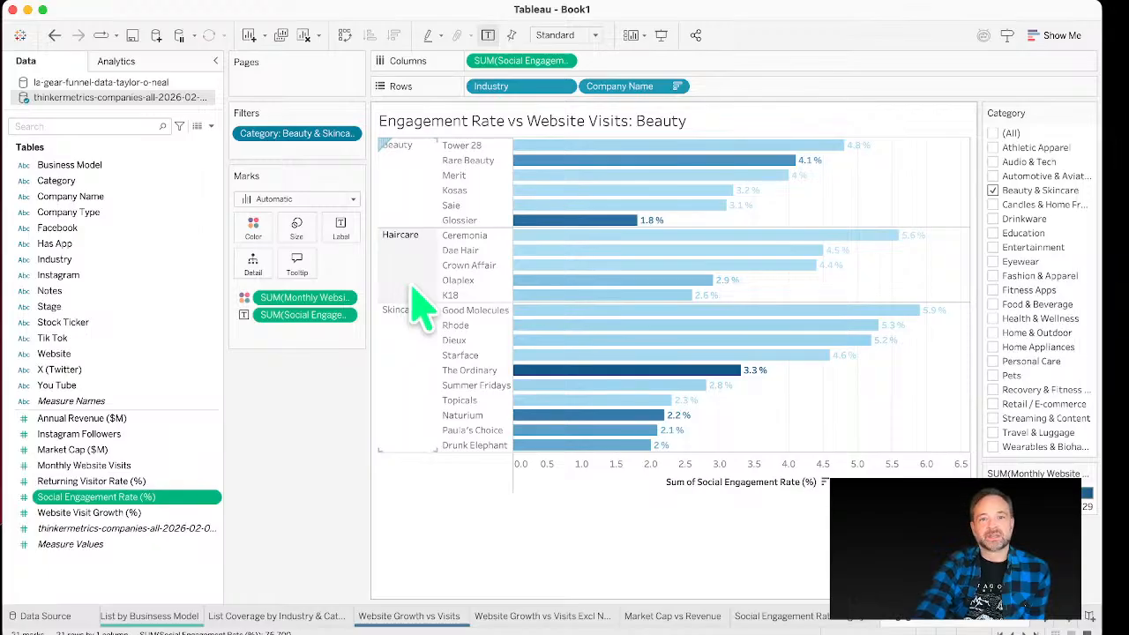
# Step: Move Company Name ahead of Industry on Rows so bars sort across all industries
pyautogui.moveTo(520, 85); pyautogui.dragTo(565, 89)
pyautogui.moveTo(702, 85); pyautogui.dragTo(706, 88)
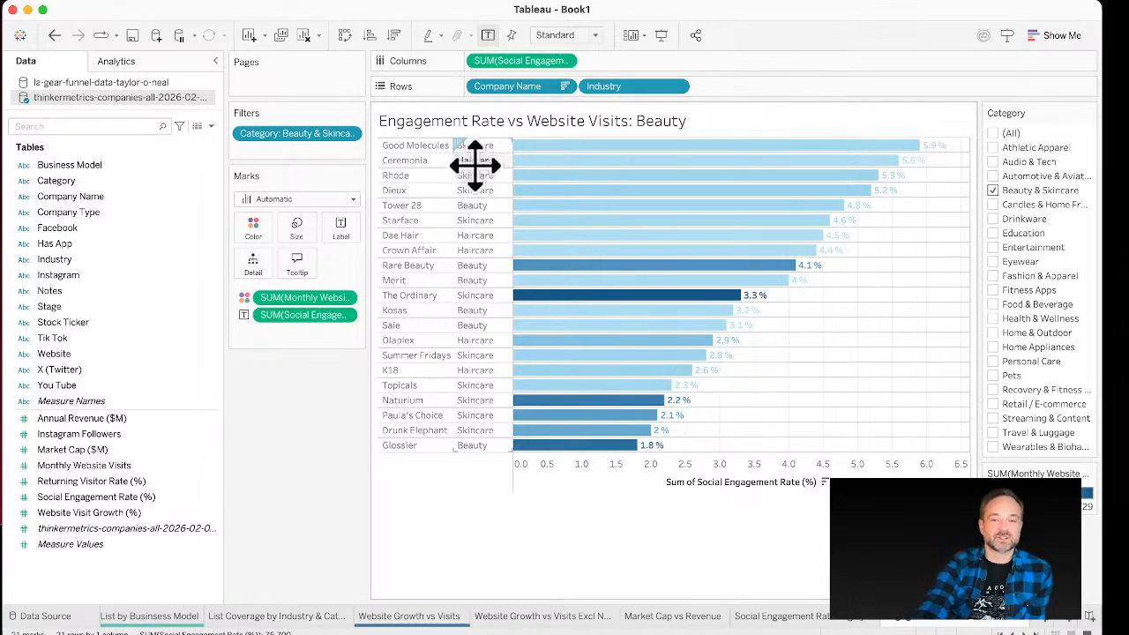
# Step: Move Industry ahead of Company Name on Rows so bars group by industry
pyautogui.moveTo(601, 88); pyautogui.dragTo(459, 92)
pyautogui.moveTo(323, 137); pyautogui.dragTo(499, 93)
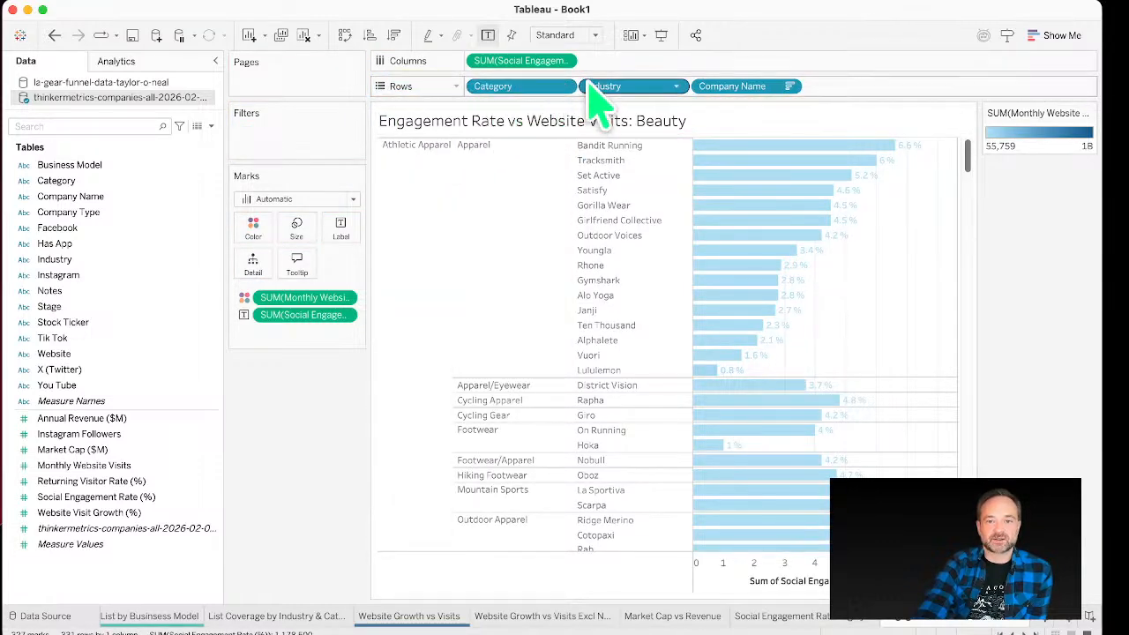
pyautogui.moveTo(592, 101); pyautogui.dragTo(481, 99)
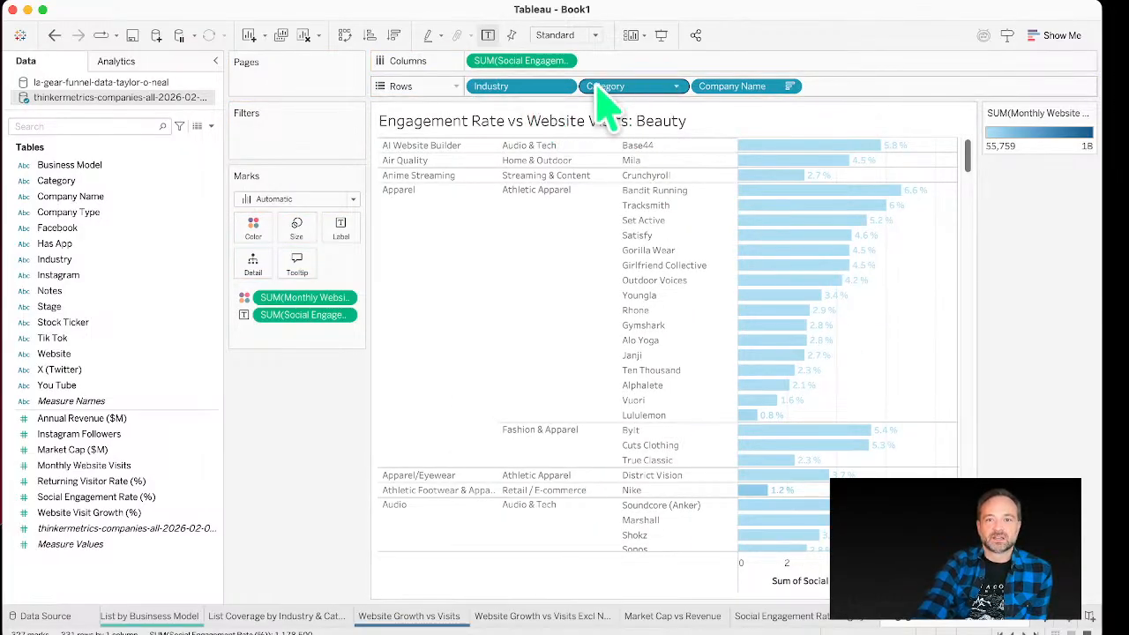
pyautogui.moveTo(618, 86); pyautogui.dragTo(322, 159)
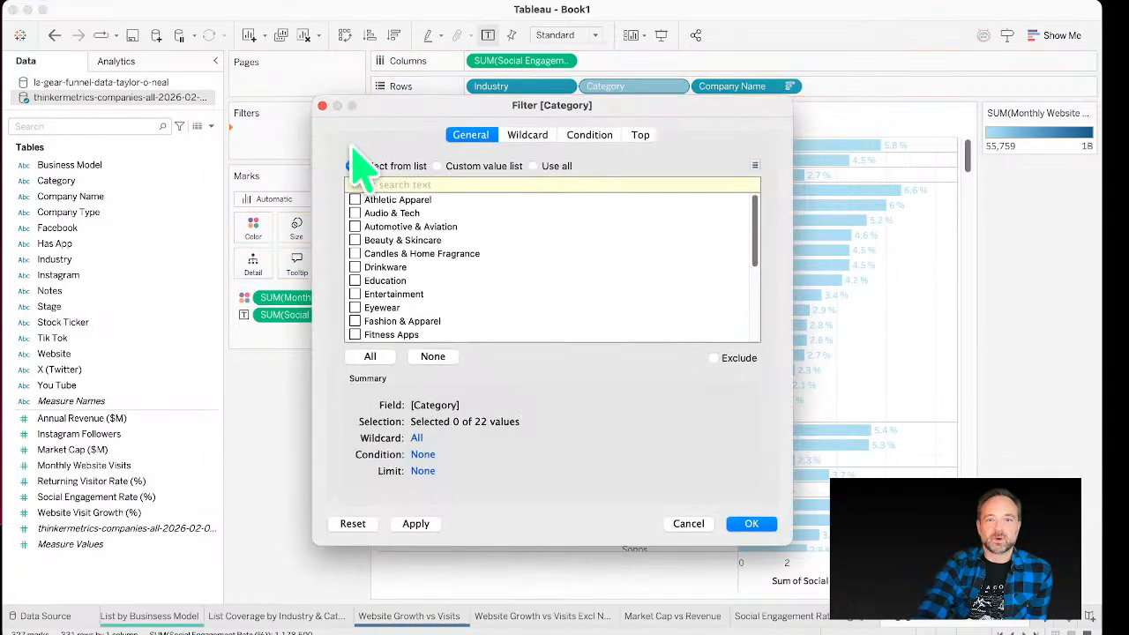
pyautogui.click(751, 524)
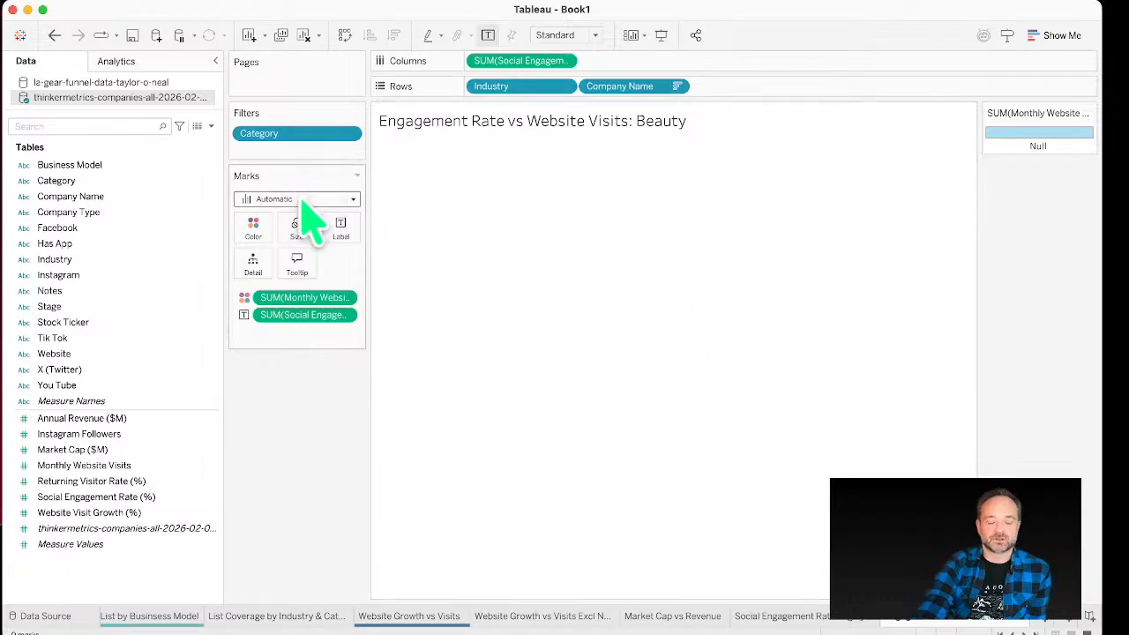
pyautogui.press('super+z')
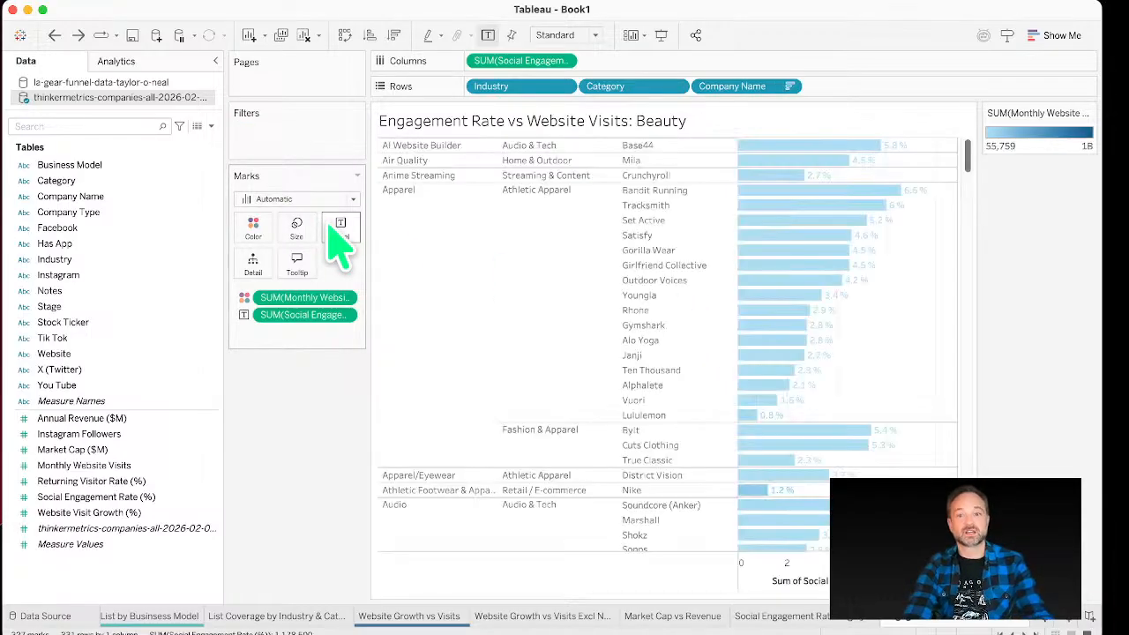
pyautogui.press('super+shift+z')
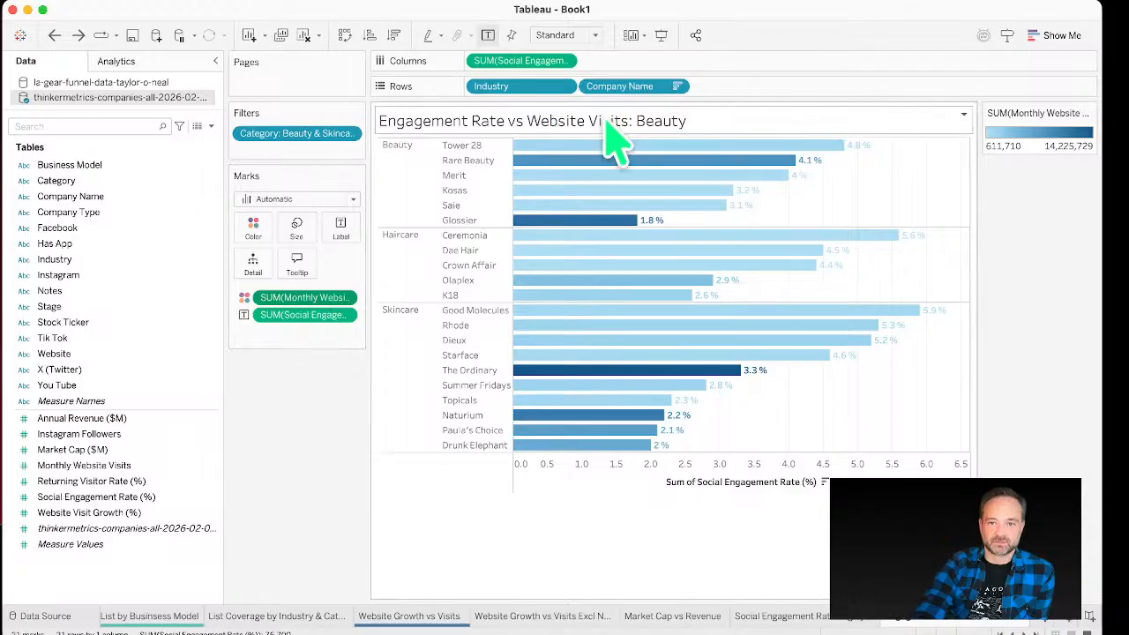
# Step: Inspect the tooltips of the Beauty, Haircare and Skincare company bars
pyautogui.moveTo(605, 147)
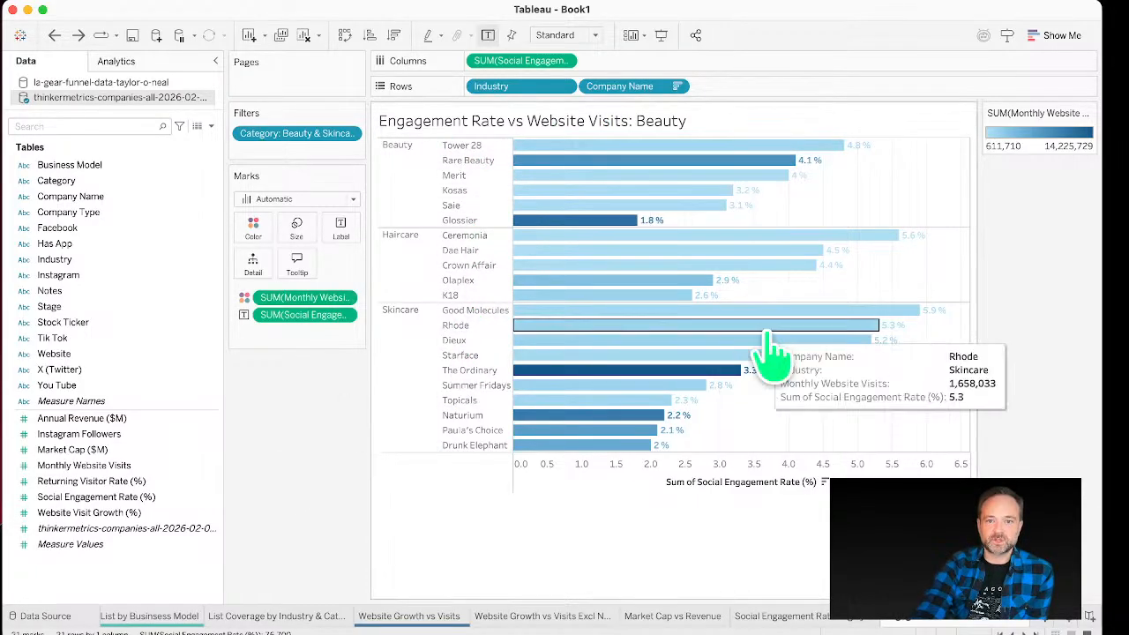
pyautogui.moveTo(694, 375)
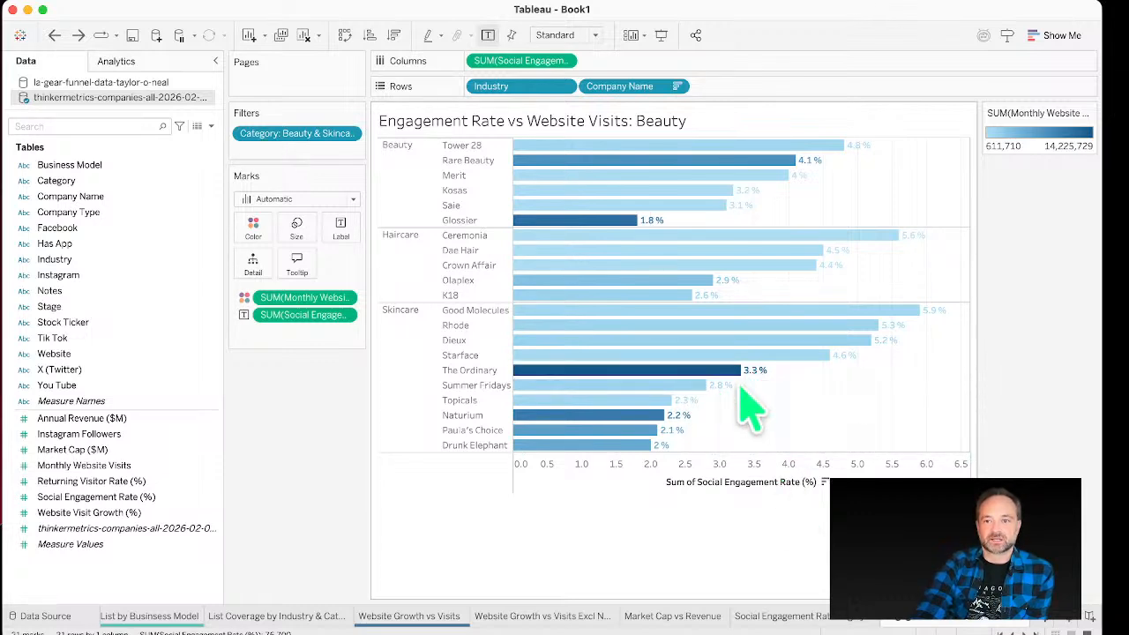
pyautogui.moveTo(755, 161)
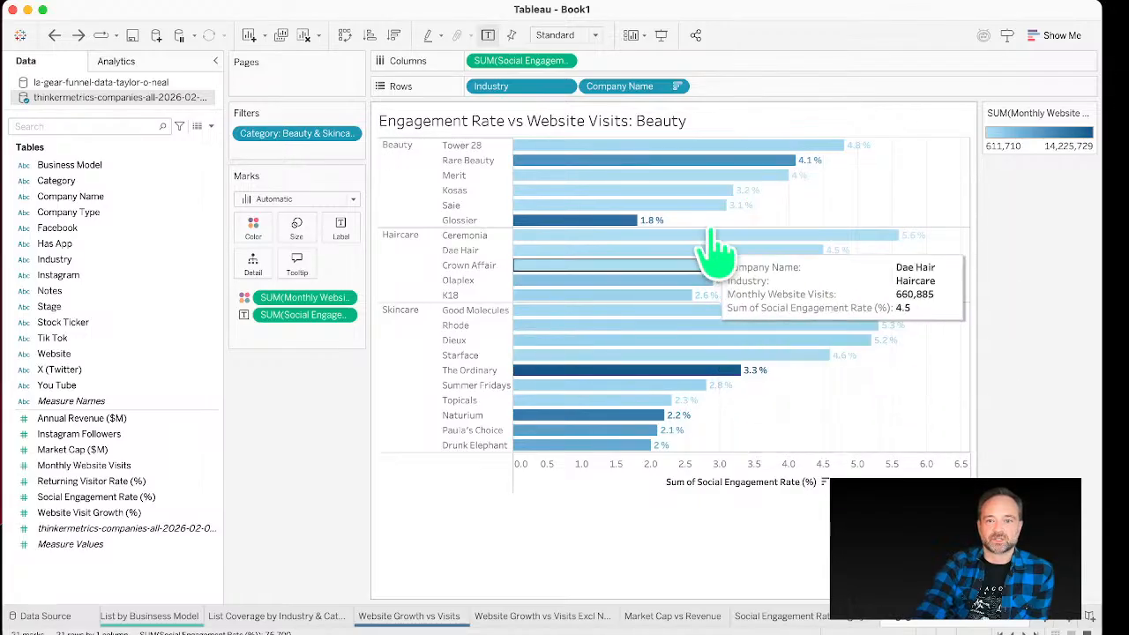
pyautogui.moveTo(731, 388)
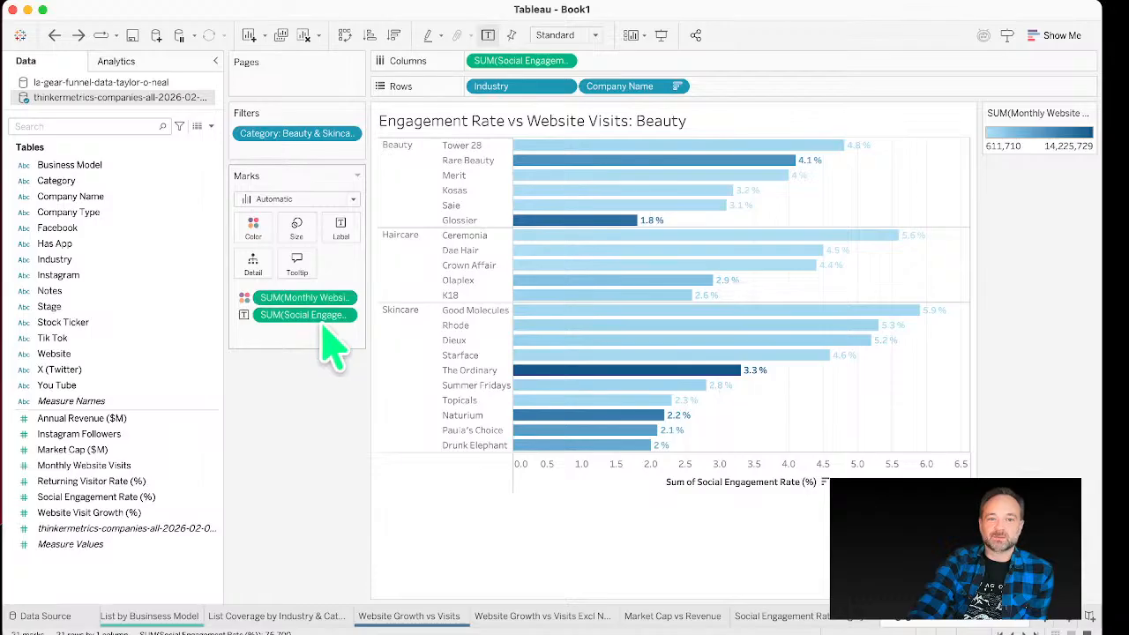
# Step: Widen the cards pane and set the mark labels' font colour to a muted purple
pyautogui.moveTo(367, 338); pyautogui.dragTo(454, 338)
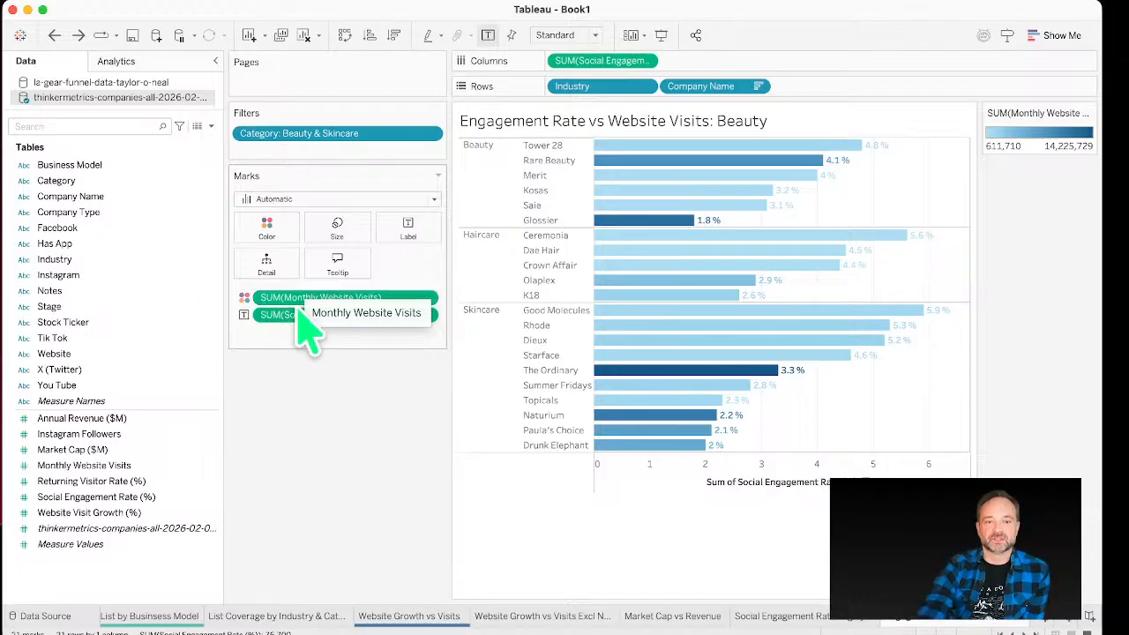
pyautogui.moveTo(291, 315); pyautogui.dragTo(415, 260)
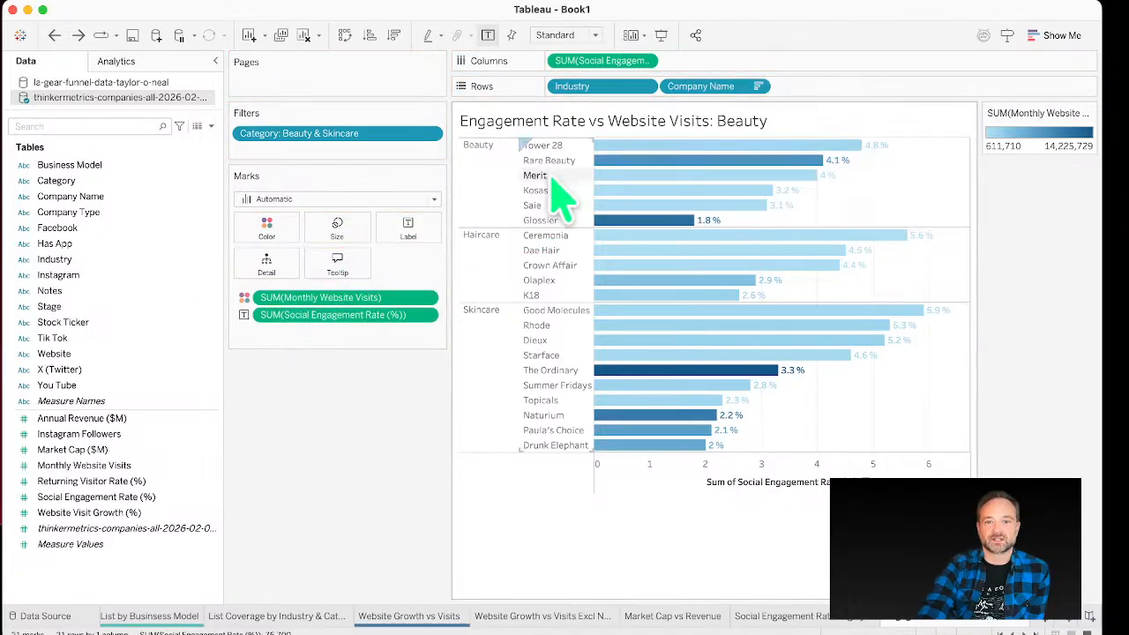
pyautogui.click(409, 226)
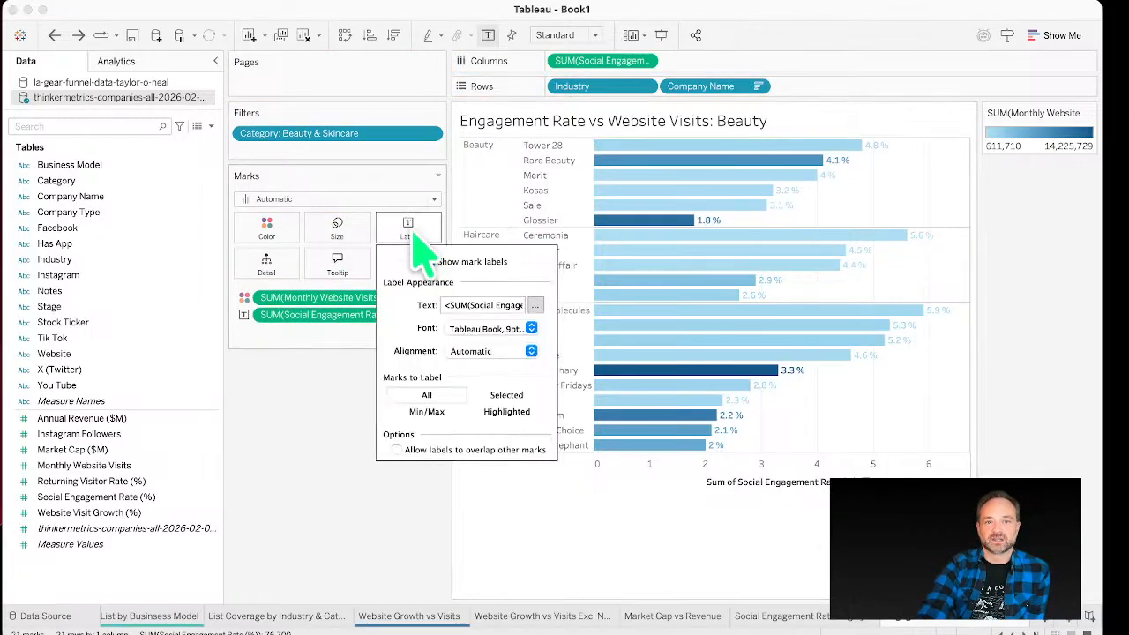
pyautogui.click(532, 330)
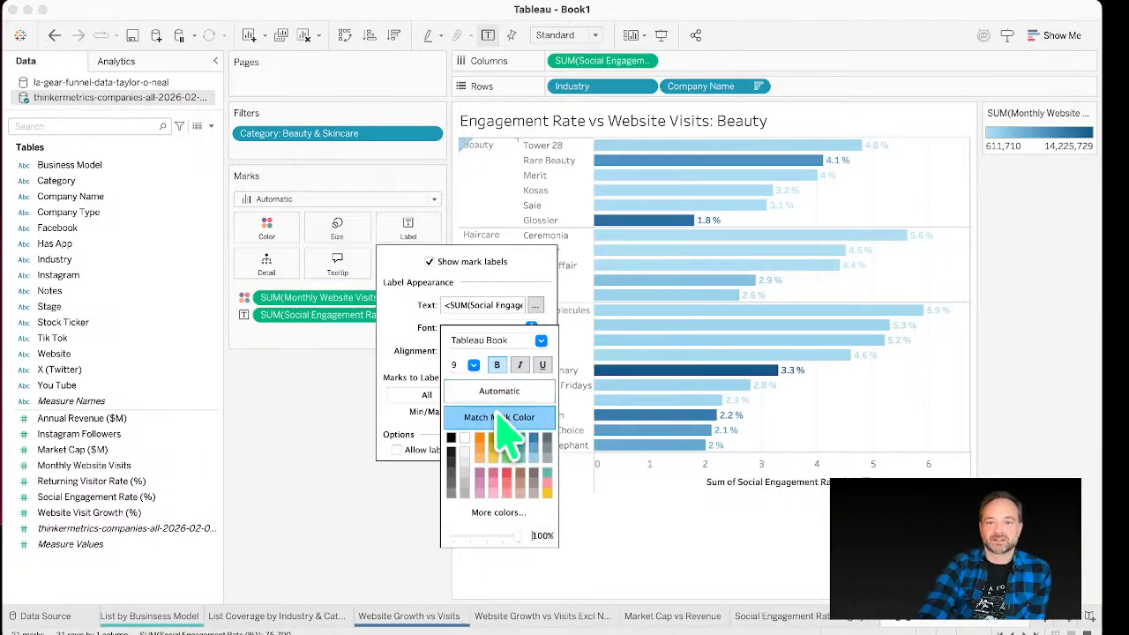
pyautogui.click(511, 391)
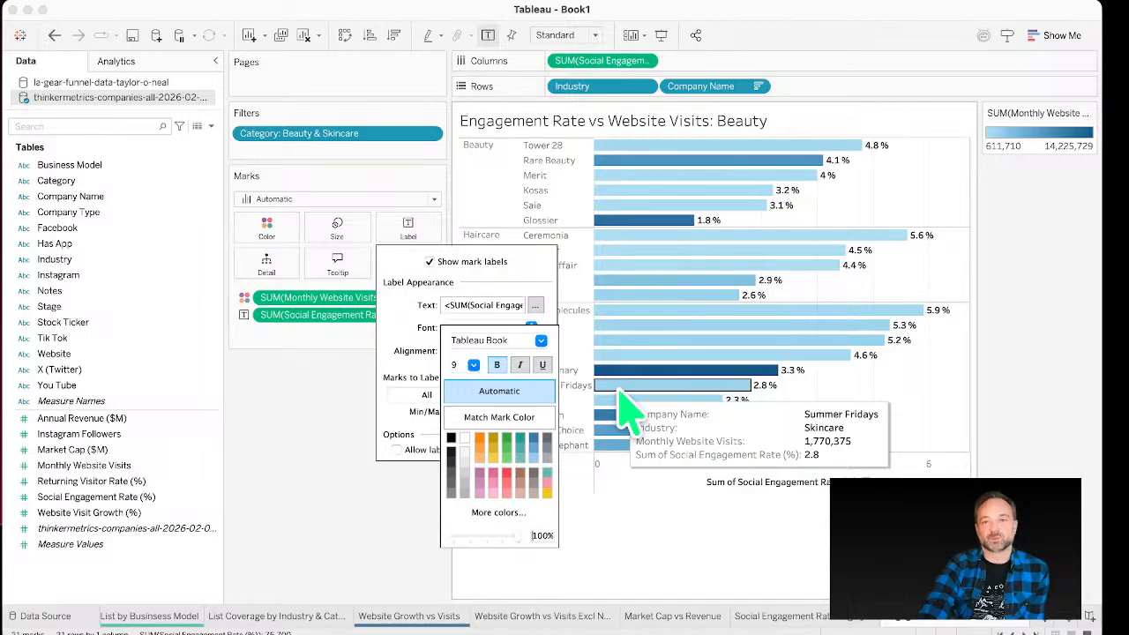
pyautogui.click(480, 476)
pyautogui.click(413, 495)
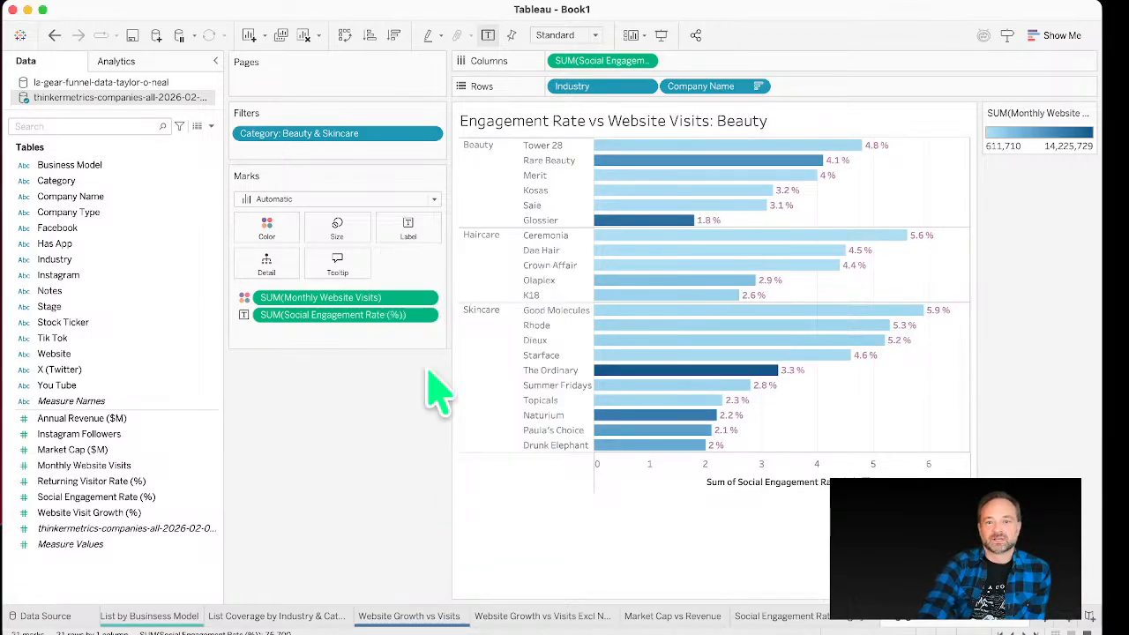
# Step: Set the bar colour opacity to 68% and give the bars a dark grey border
pyautogui.click(268, 229)
pyautogui.moveTo(292, 303); pyautogui.dragTo(307, 300)
pyautogui.click(322, 339)
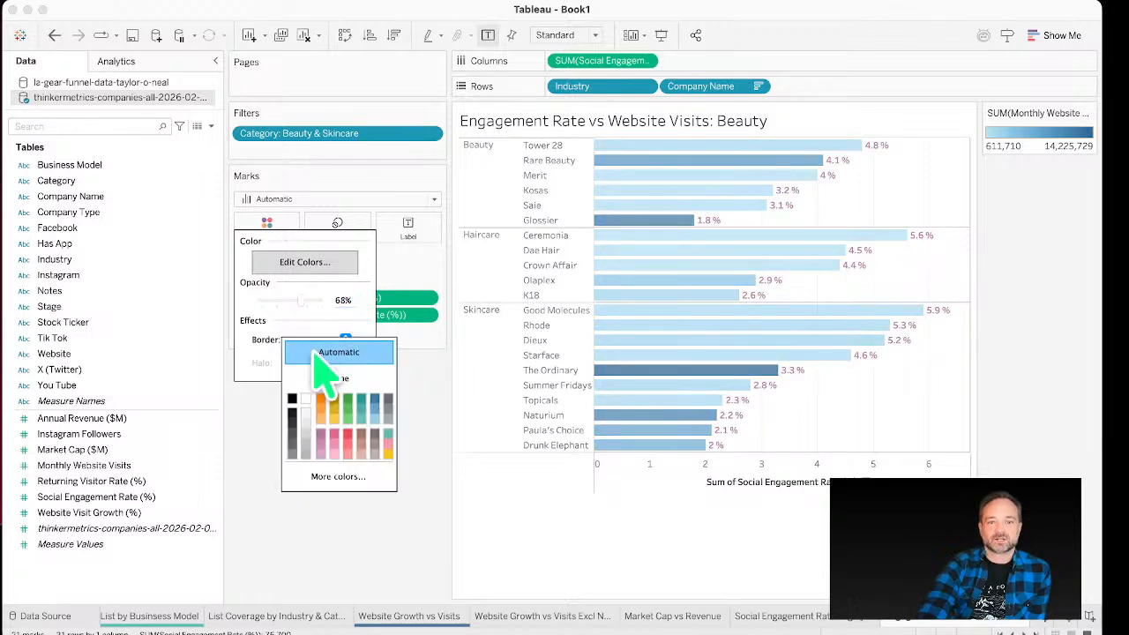
pyautogui.click(295, 432)
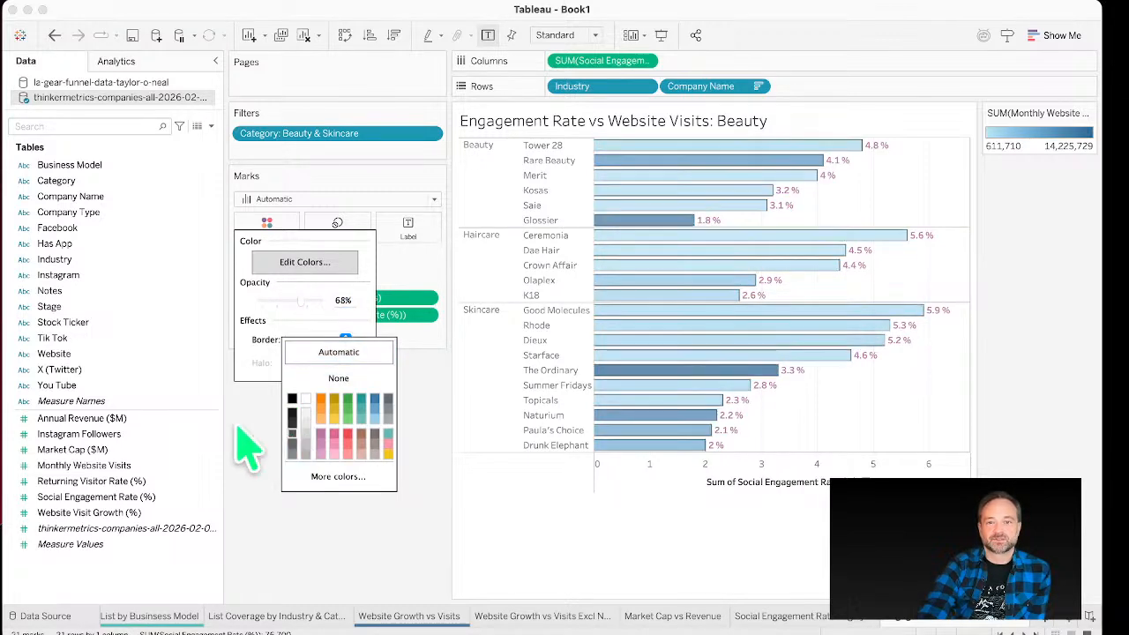
pyautogui.click(415, 385)
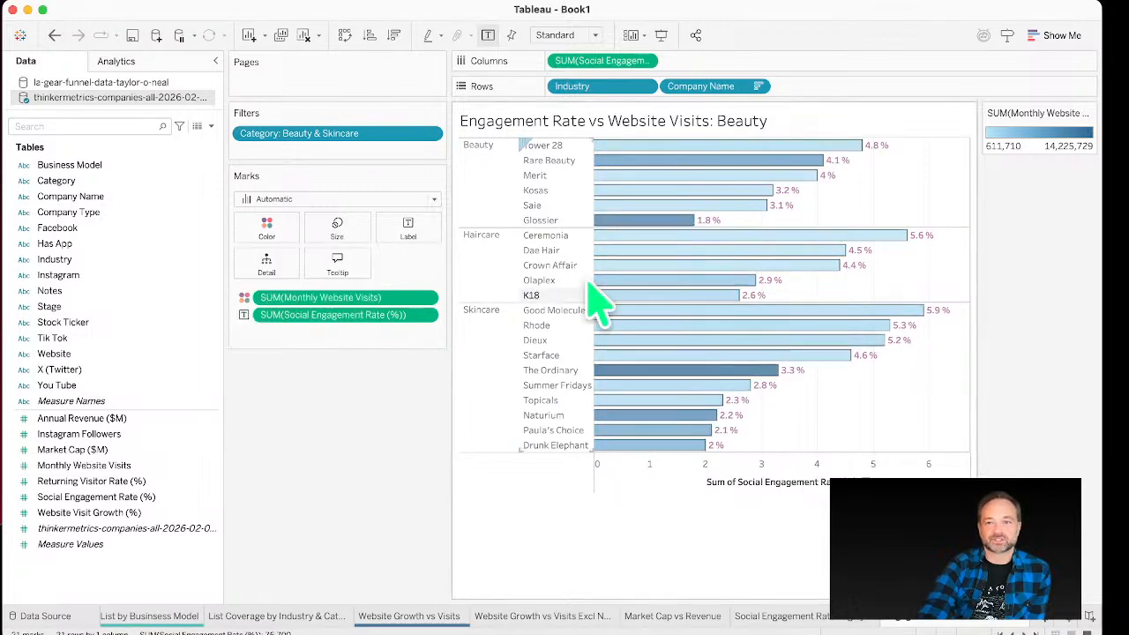
pyautogui.click(370, 37)
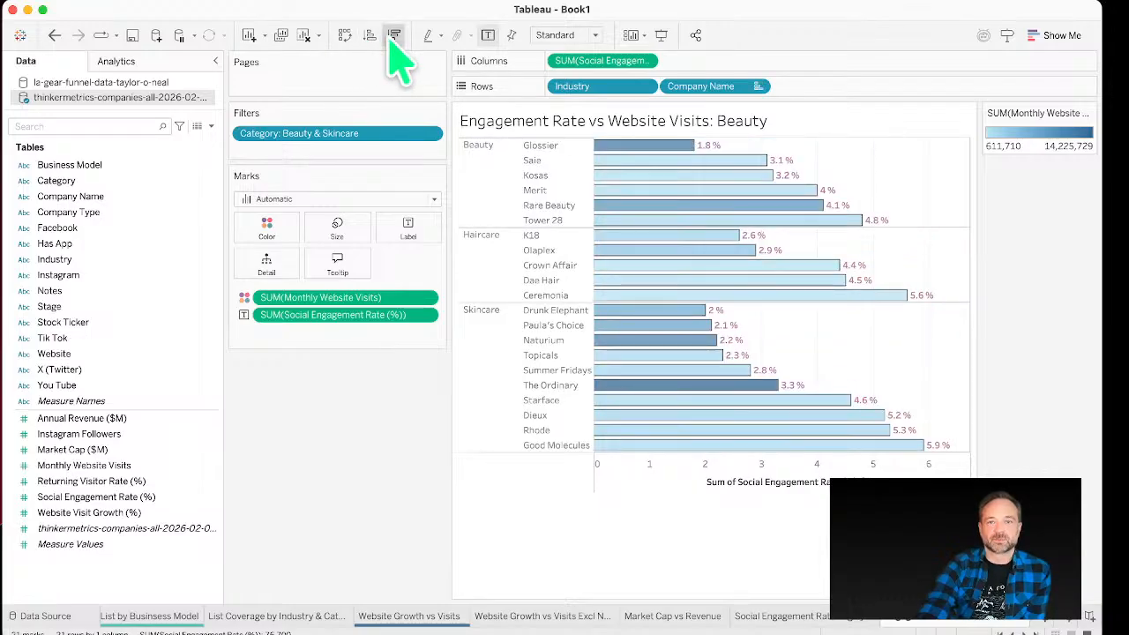
pyautogui.click(394, 36)
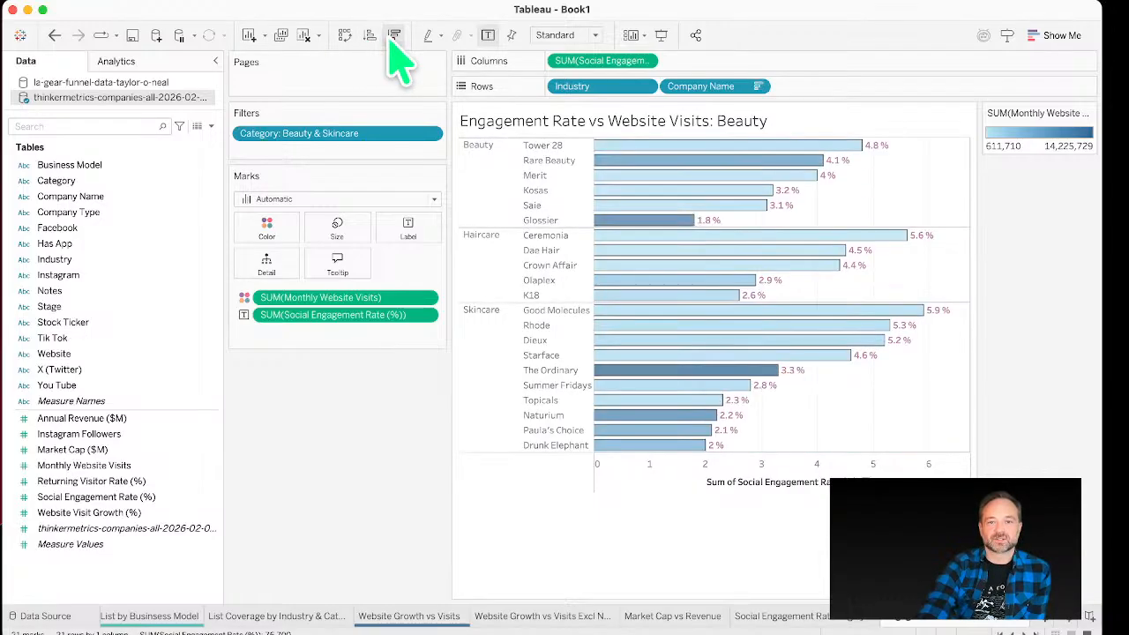
pyautogui.click(345, 36)
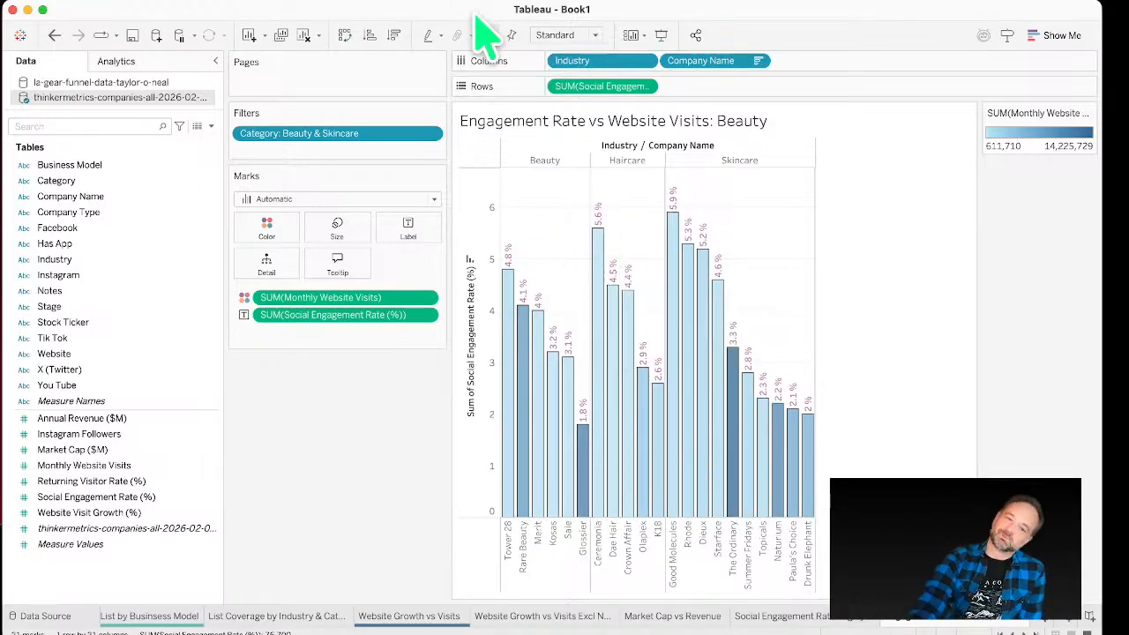
pyautogui.click(345, 37)
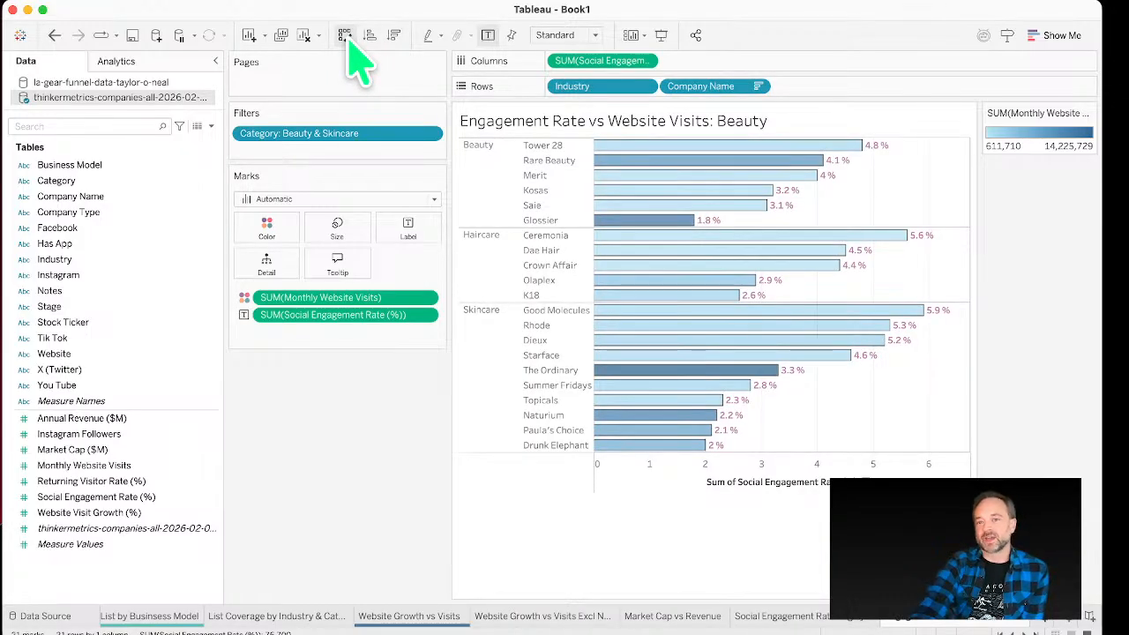
pyautogui.moveTo(226, 207); pyautogui.dragTo(193, 207)
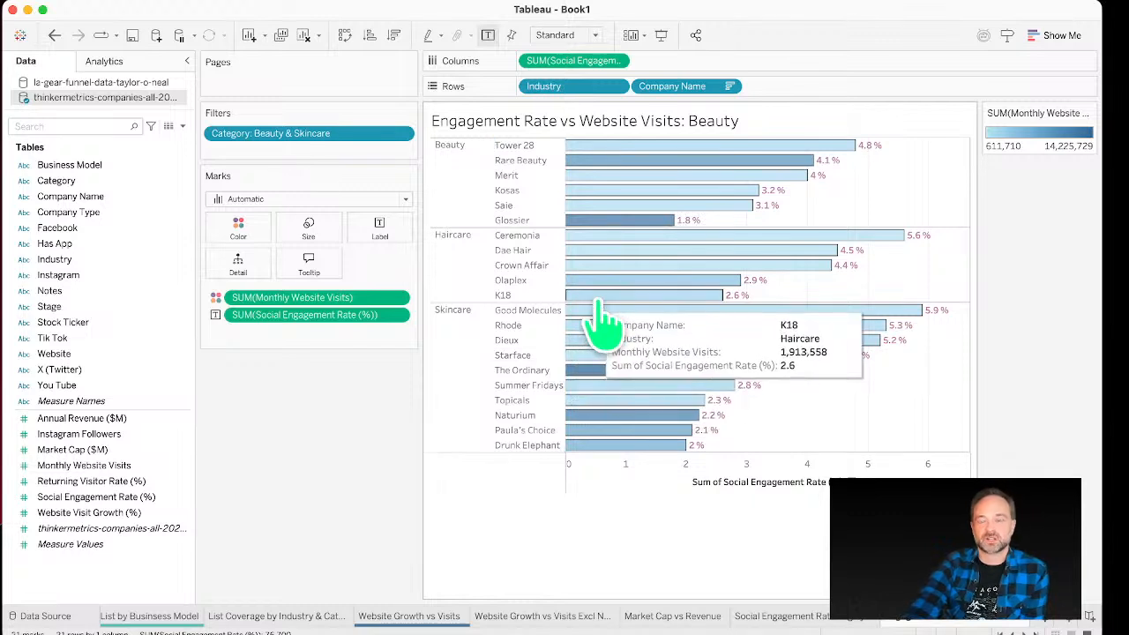
pyautogui.click(708, 484)
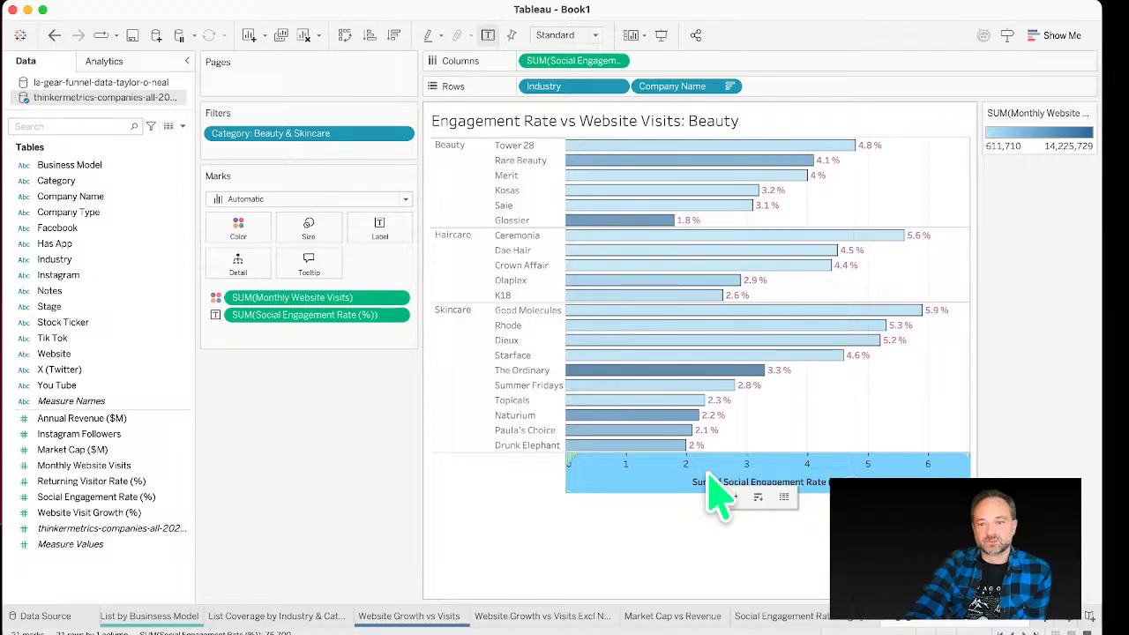
pyautogui.doubleClick(718, 492)
pyautogui.click(564, 452)
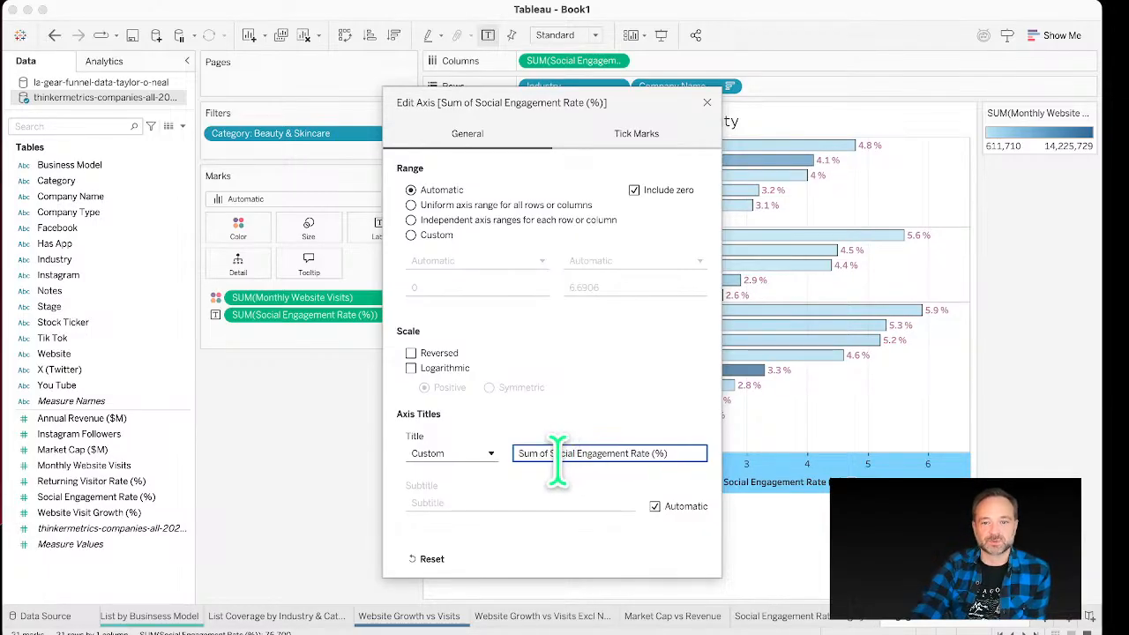
pyautogui.click(709, 101)
# Step: Change the Social Engagement Rate (%) measure on Columns to use the AVG aggregation
pyautogui.doubleClick(574, 60)
pyautogui.moveTo(569, 60); pyautogui.dragTo(439, 66)
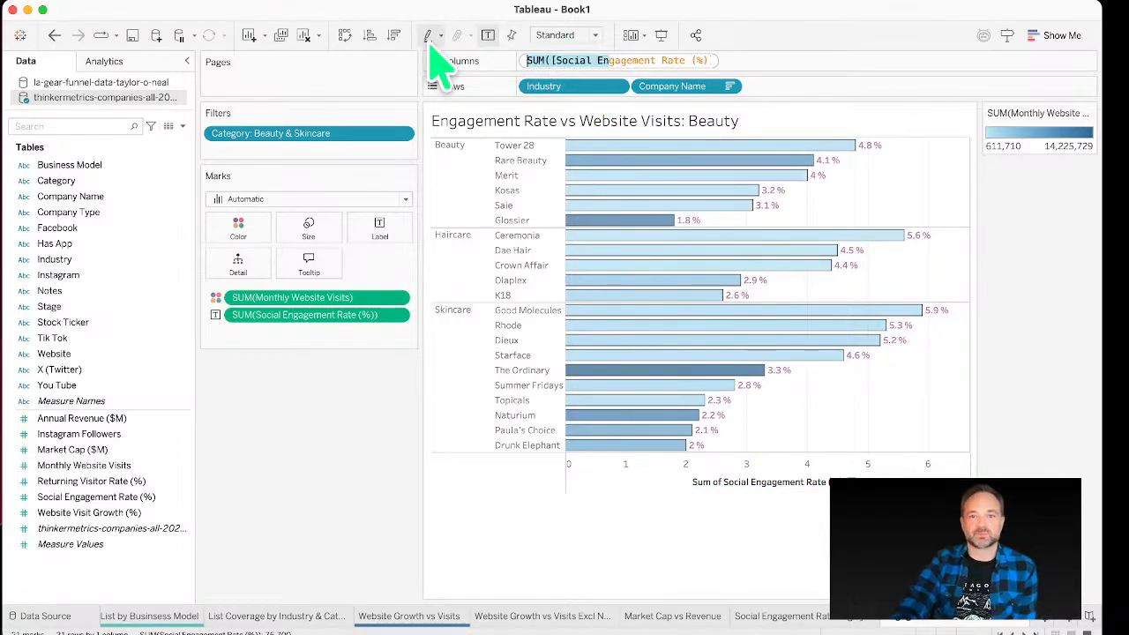
pyautogui.press('Left')
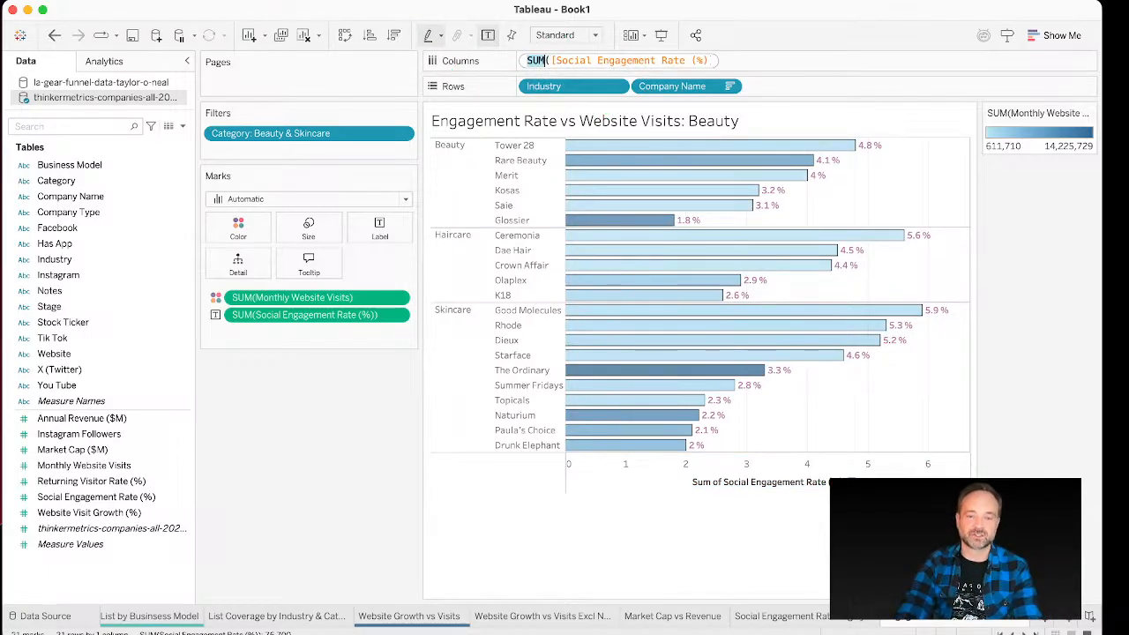
pyautogui.write('AV')
pyautogui.press('Return')
pyautogui.press('Return')
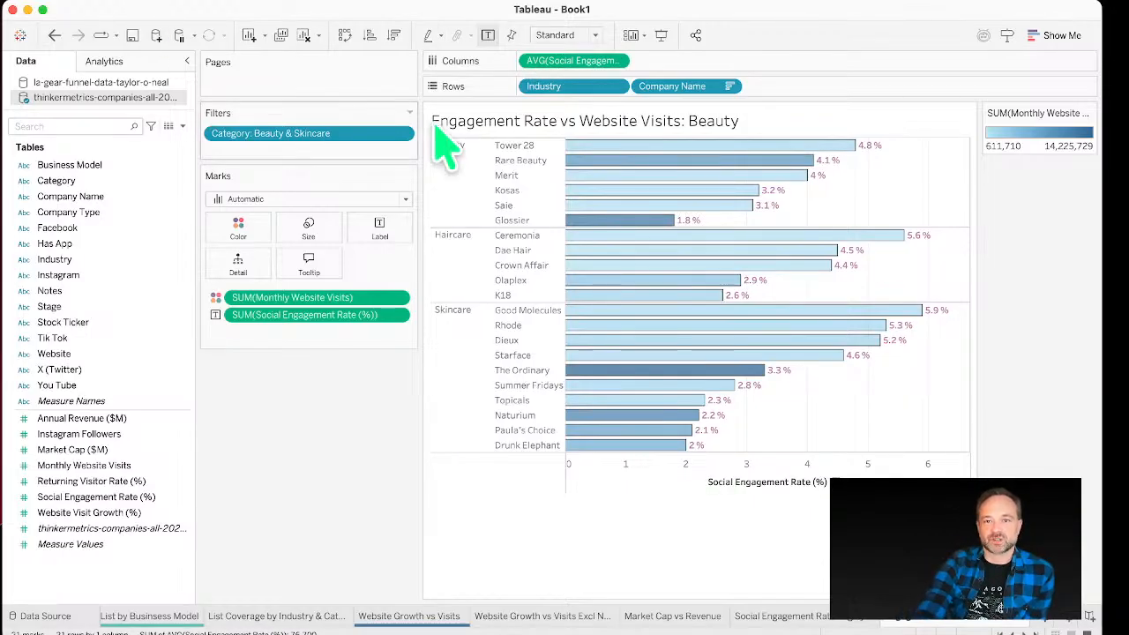
pyautogui.click(760, 491)
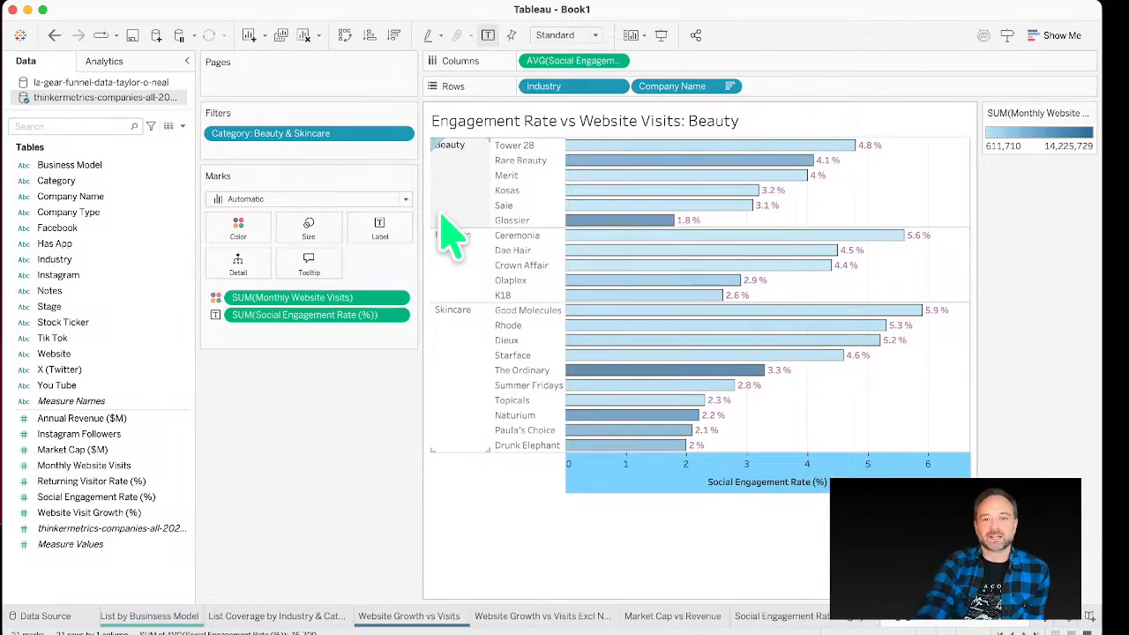
# Step: Look through the Website Growth vs Visits Excl Netflix & Wordpress and neighbouring sheets
pyautogui.click(547, 617)
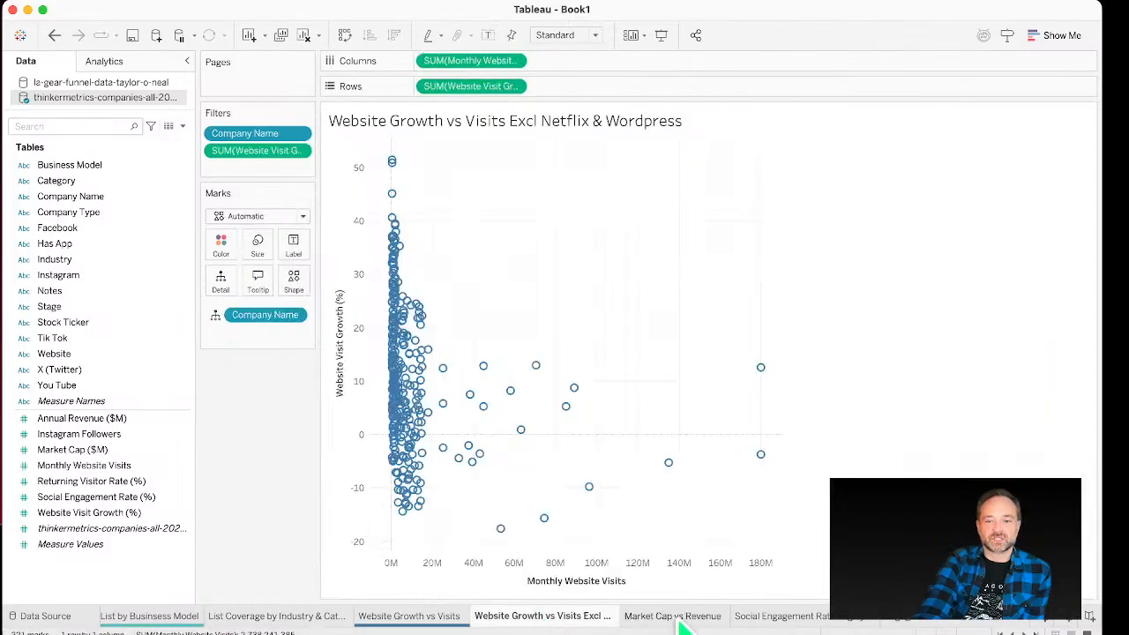
pyautogui.click(769, 617)
pyautogui.click(408, 617)
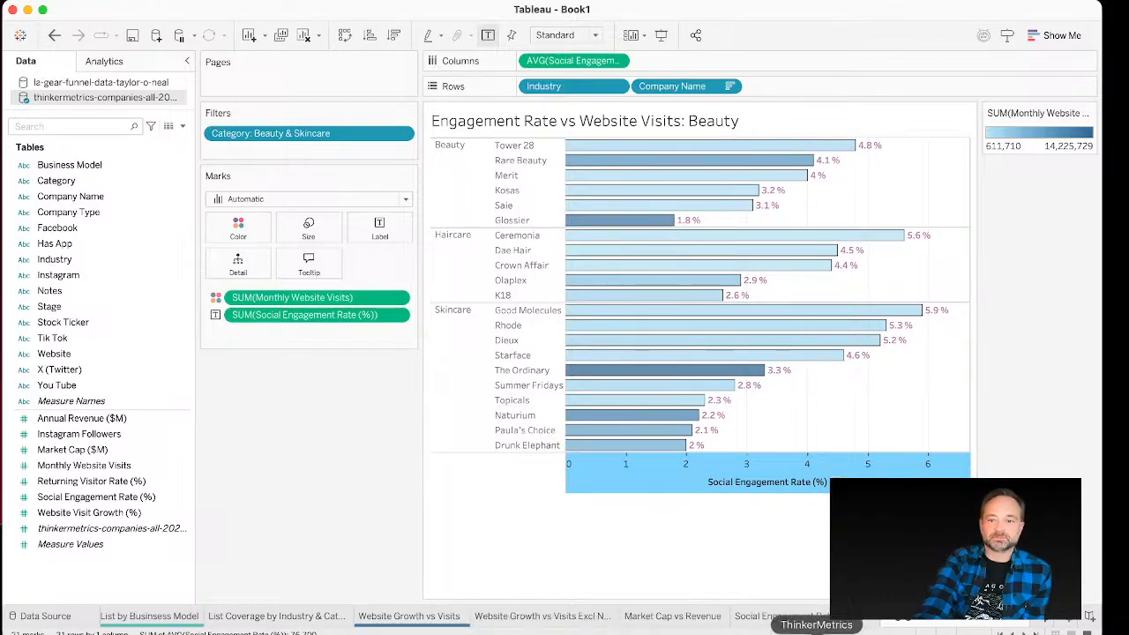
# Step: Switch to the Book2 workbook and place Company Name on Detail in Sheet 2
pyautogui.click(582, 630)
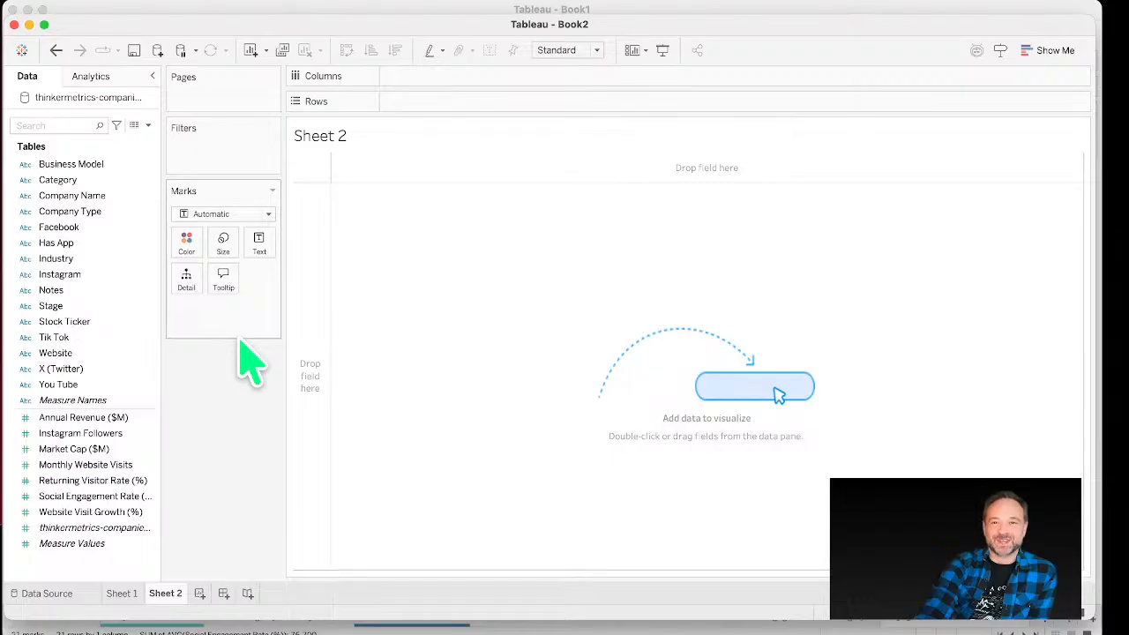
pyautogui.moveTo(206, 27); pyautogui.dragTo(212, 20)
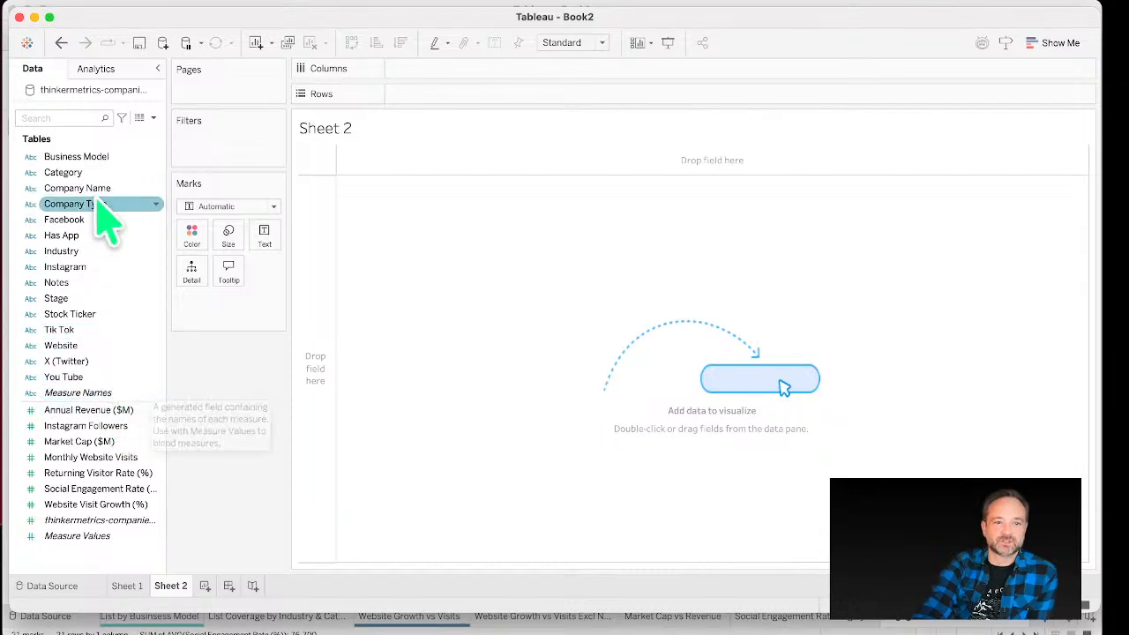
pyautogui.moveTo(101, 187); pyautogui.dragTo(189, 281)
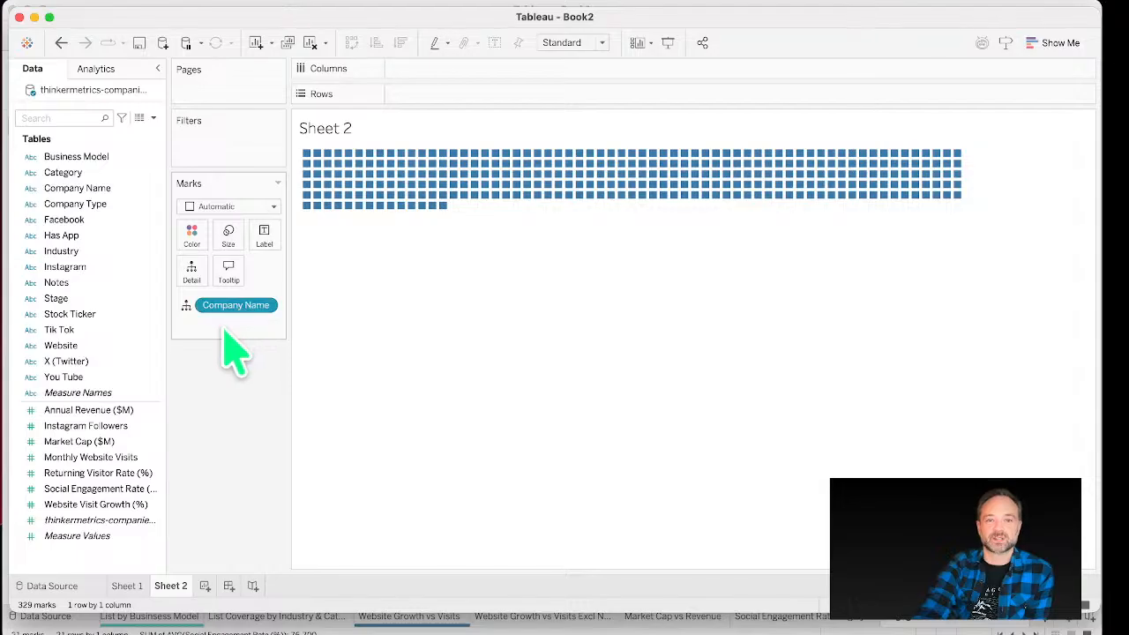
# Step: Build a bar view with Instagram Followers on Rows and Company Name on Columns
pyautogui.click(95, 444)
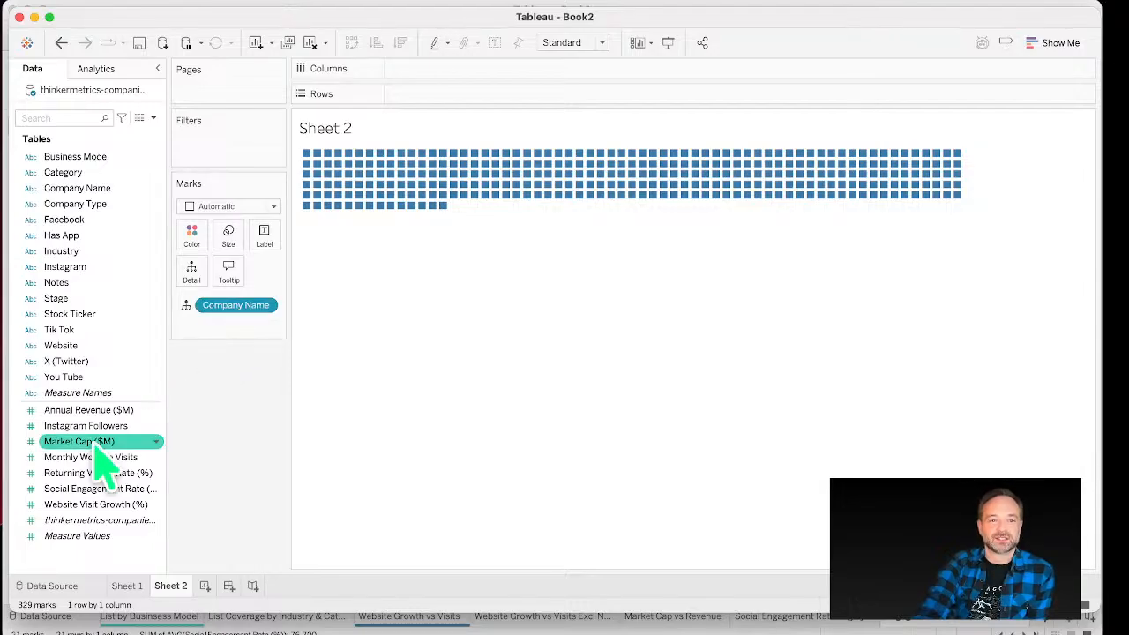
pyautogui.moveTo(101, 427); pyautogui.dragTo(432, 95)
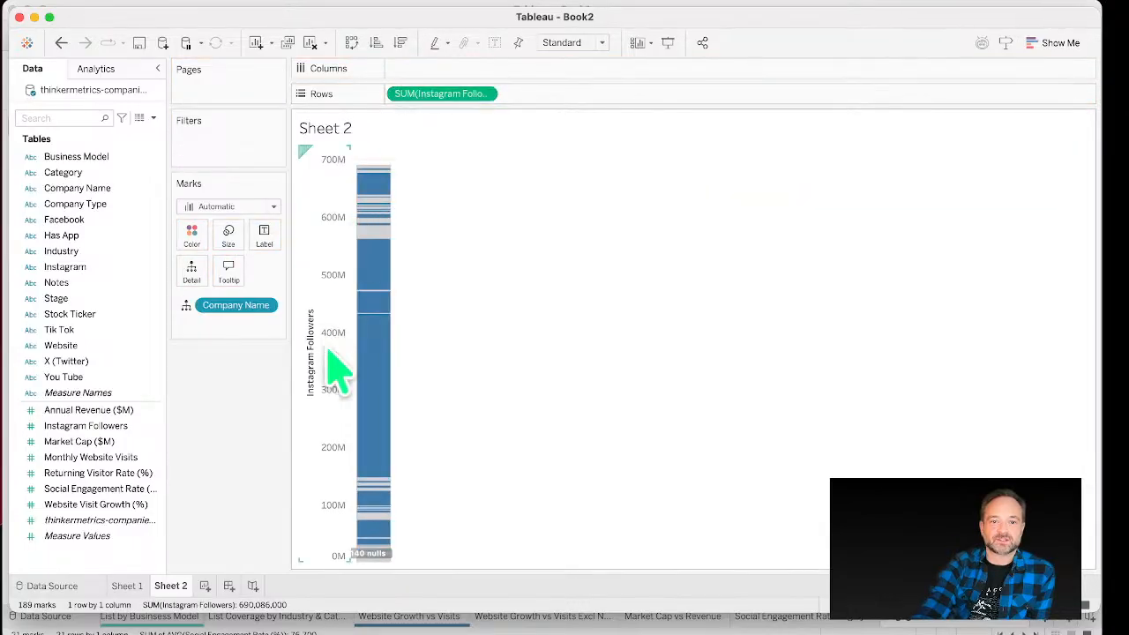
pyautogui.click(109, 474)
pyautogui.click(96, 204)
pyautogui.moveTo(92, 189); pyautogui.dragTo(442, 68)
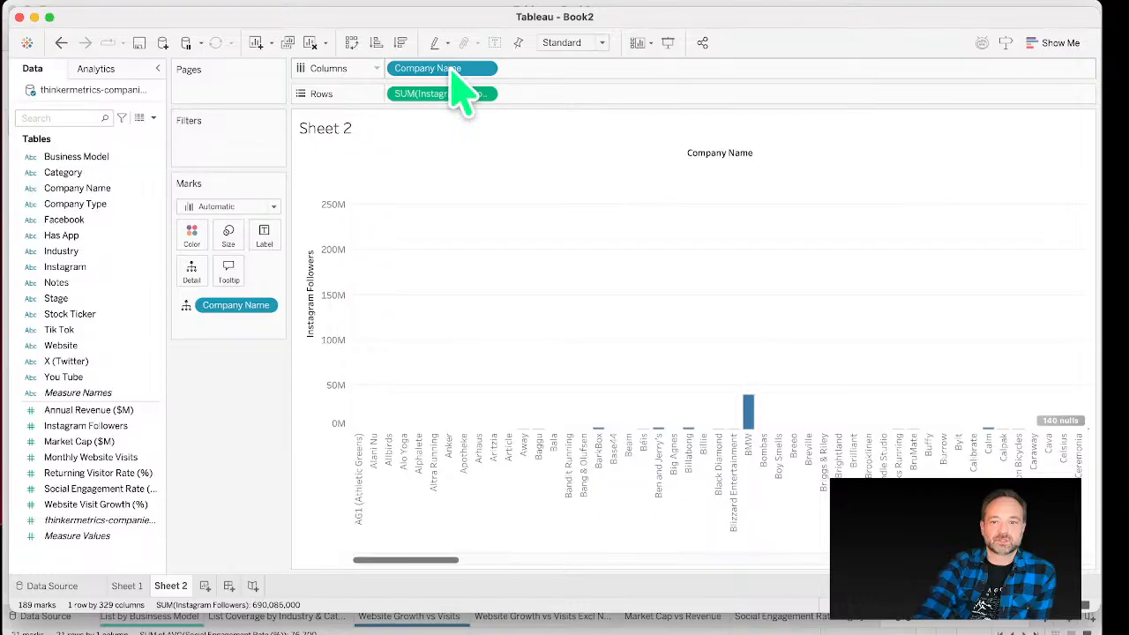
# Step: Swap the axes into horizontal company bars and sort them in descending order of followers
pyautogui.click(352, 43)
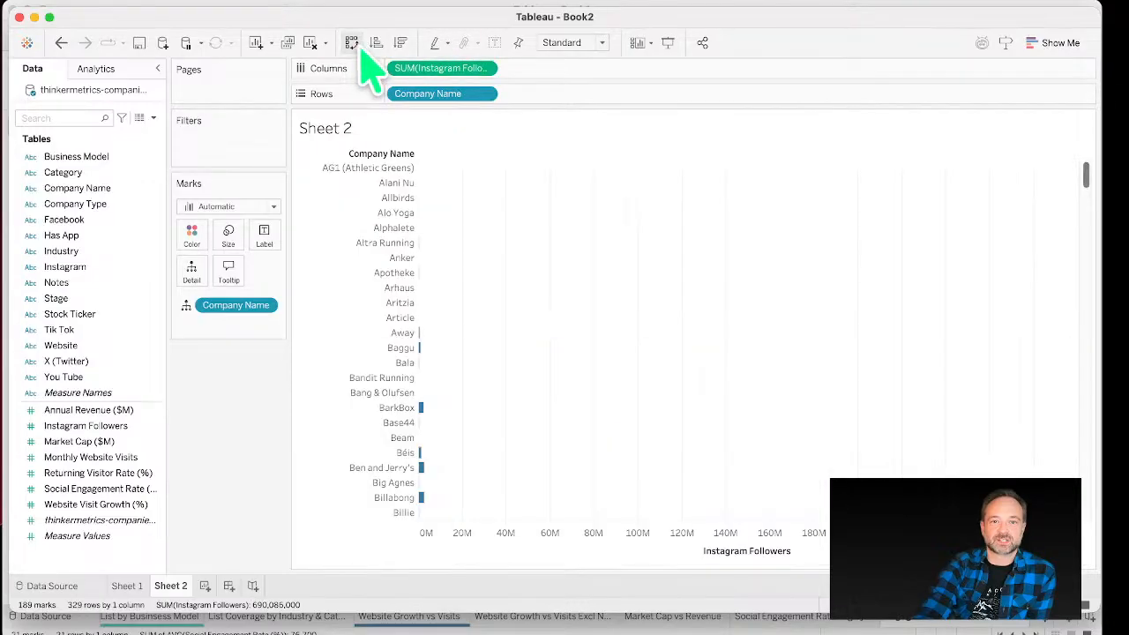
pyautogui.click(352, 43)
pyautogui.click(352, 44)
pyautogui.click(376, 44)
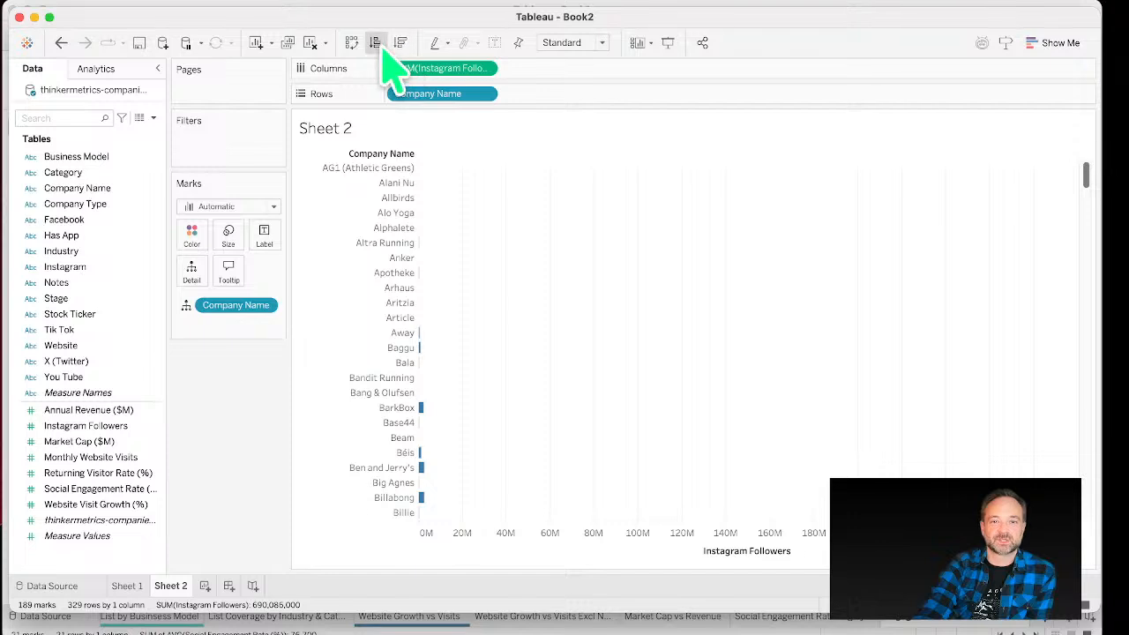
pyautogui.click(401, 44)
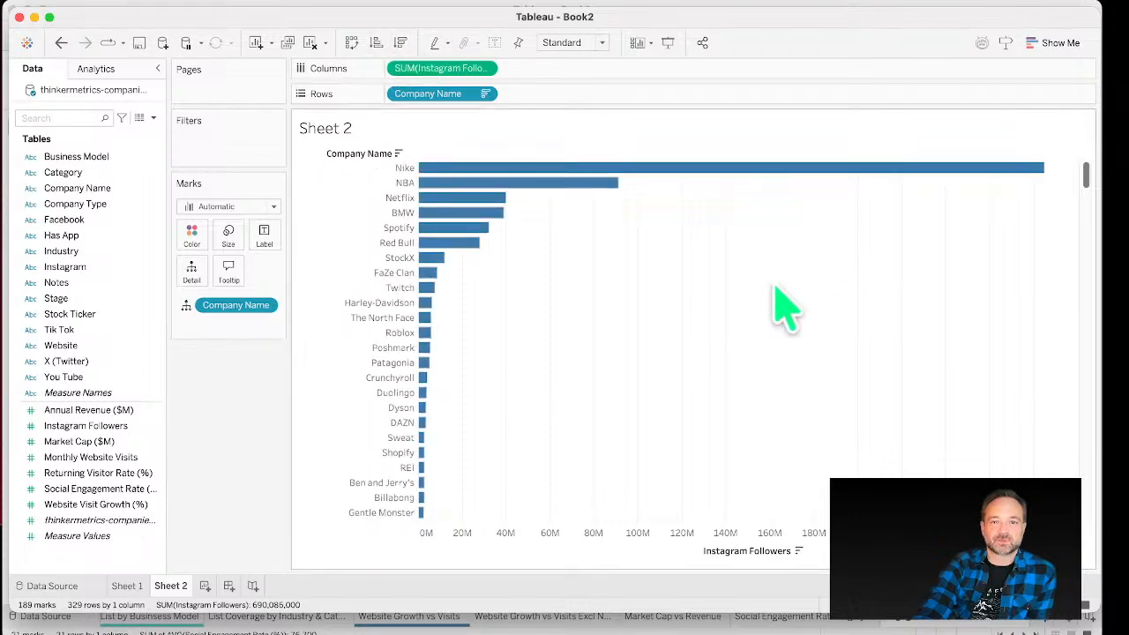
# Step: Widen the company name header column and hide the field labels for rows
pyautogui.moveTo(410, 209); pyautogui.dragTo(516, 214)
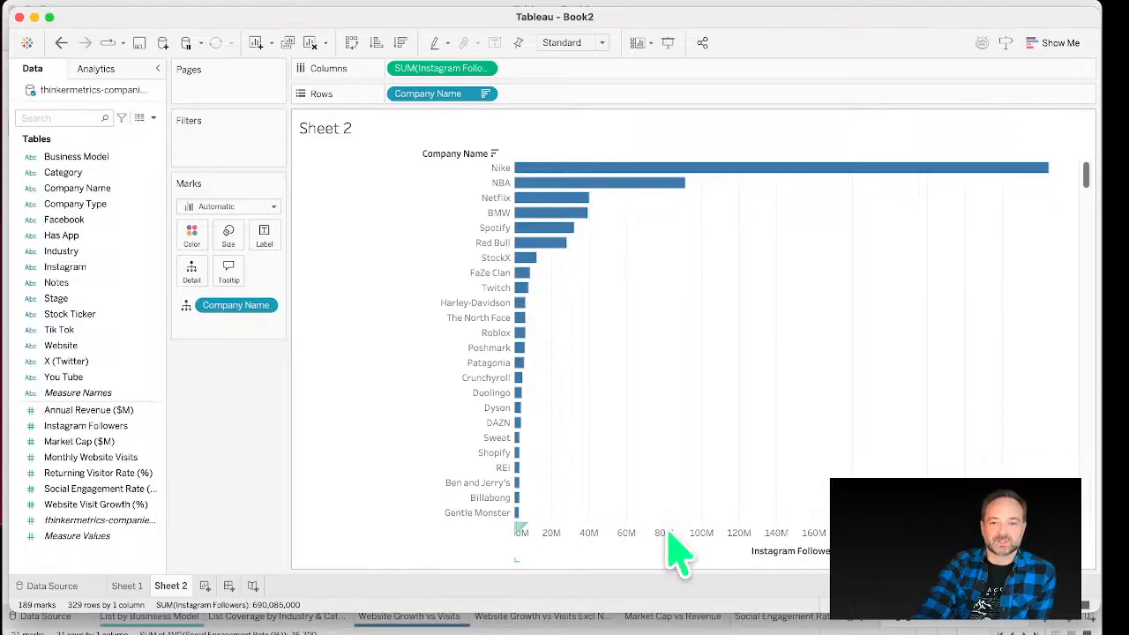
pyautogui.rightClick(435, 157)
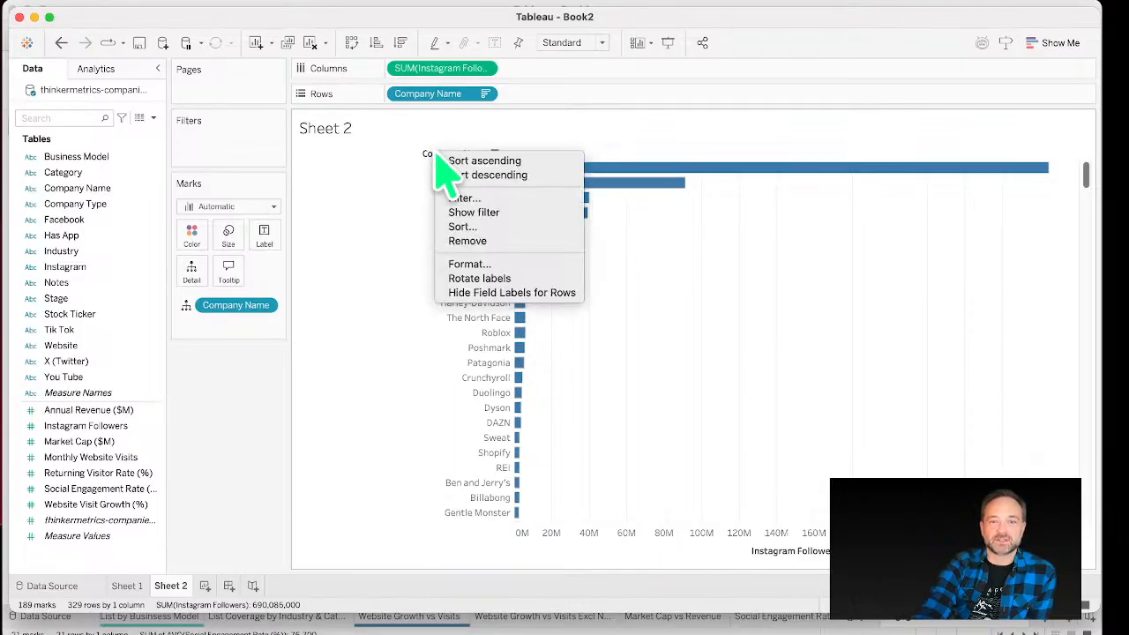
pyautogui.click(521, 293)
# Step: Rename the sheet as Instagram Followers by Company
pyautogui.doubleClick(181, 586)
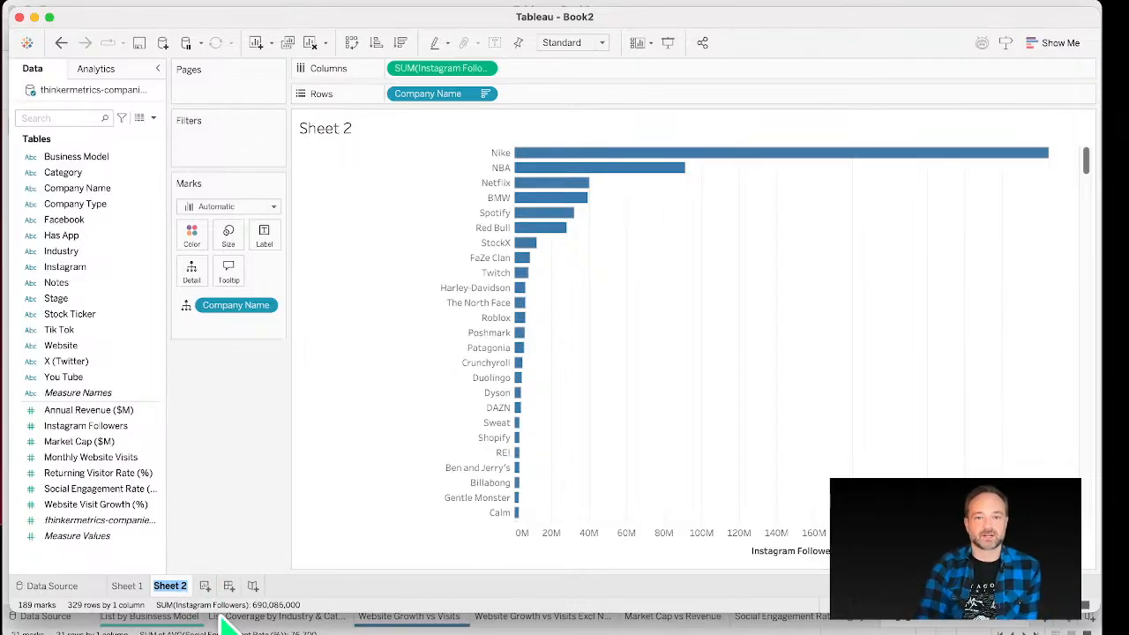
pyautogui.write('Instagram Followe')
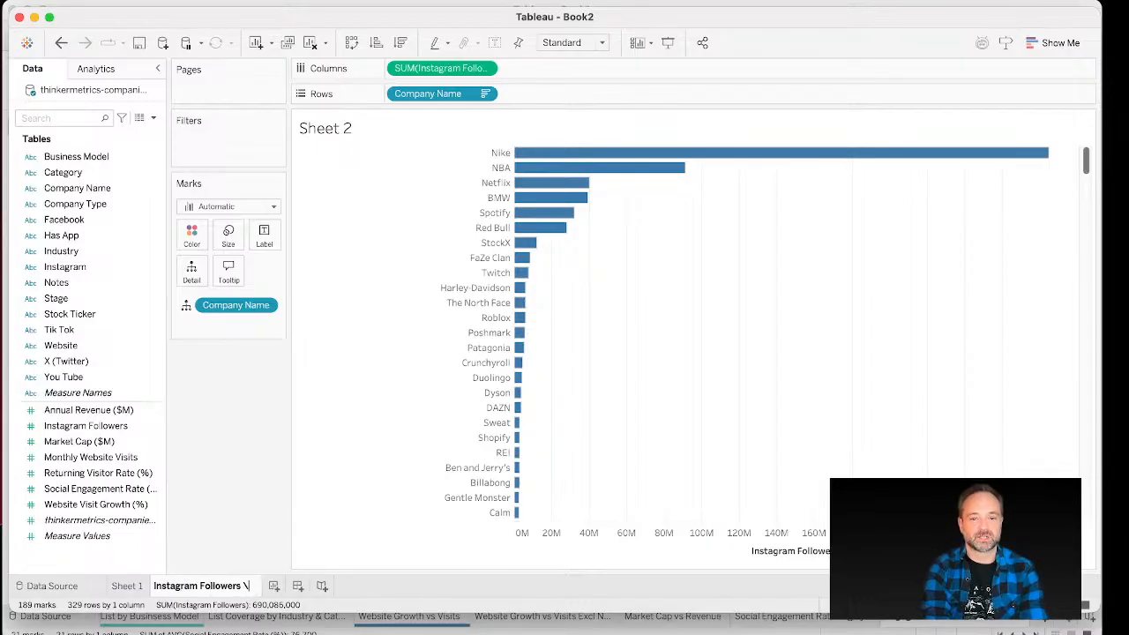
pyautogui.write('rs by Company')
pyautogui.press('Return')
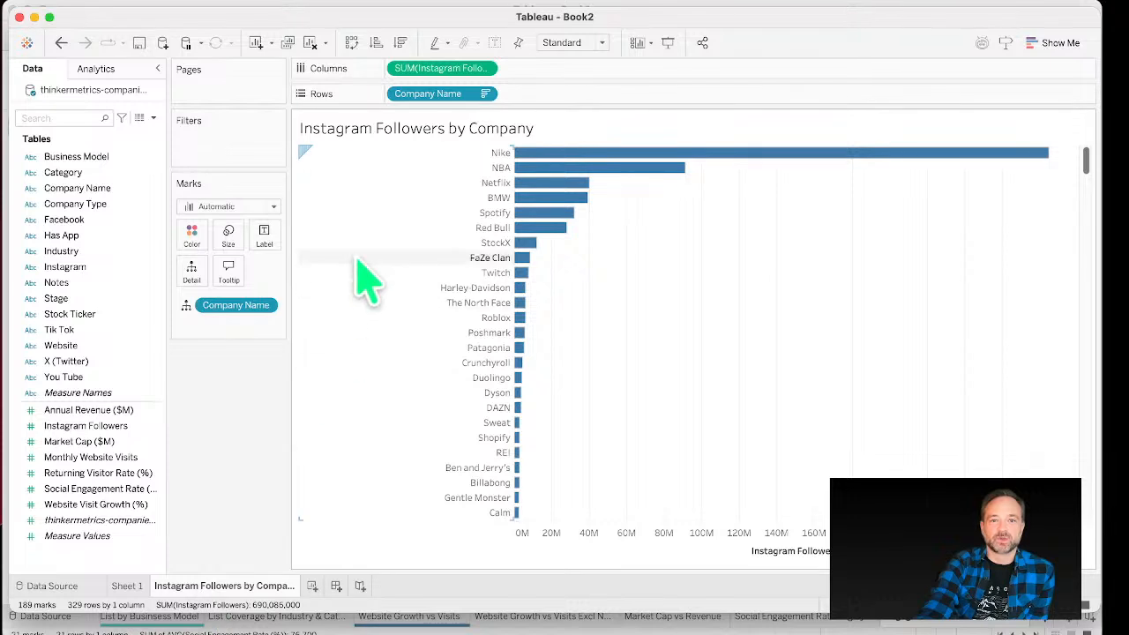
# Step: Set the sheet tab colour to Green
pyautogui.rightClick(258, 589)
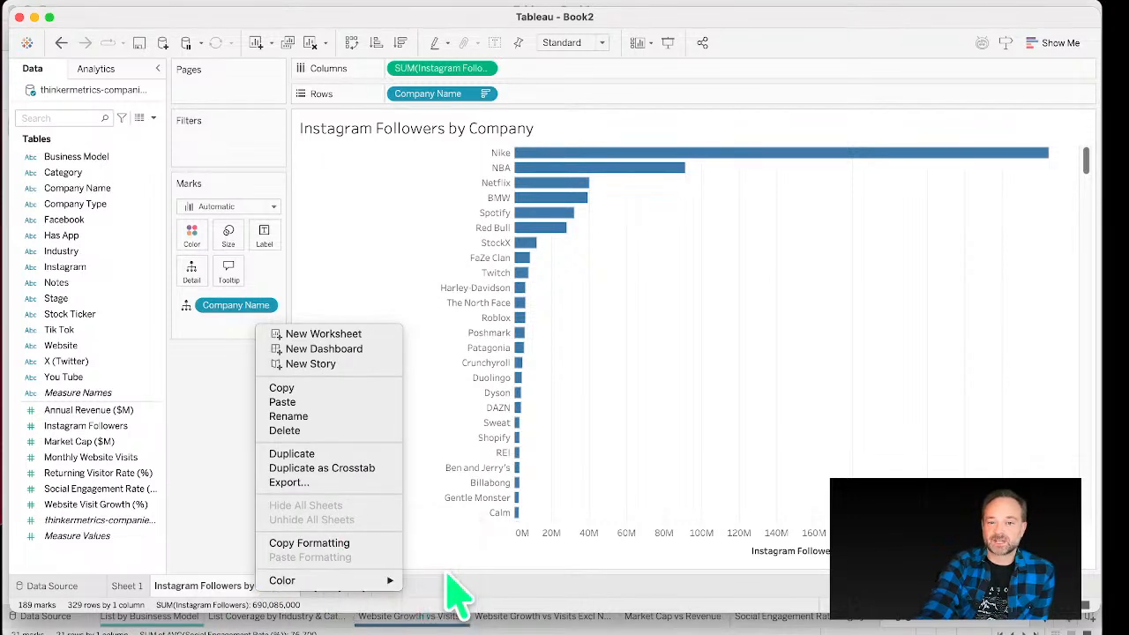
pyautogui.moveTo(379, 580)
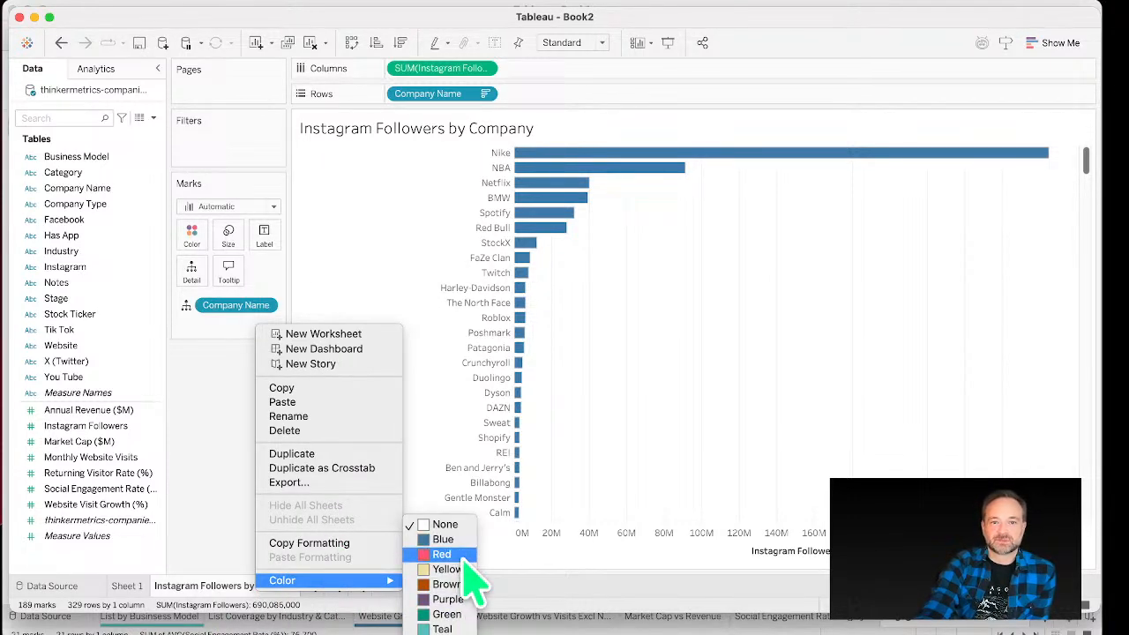
pyautogui.click(467, 618)
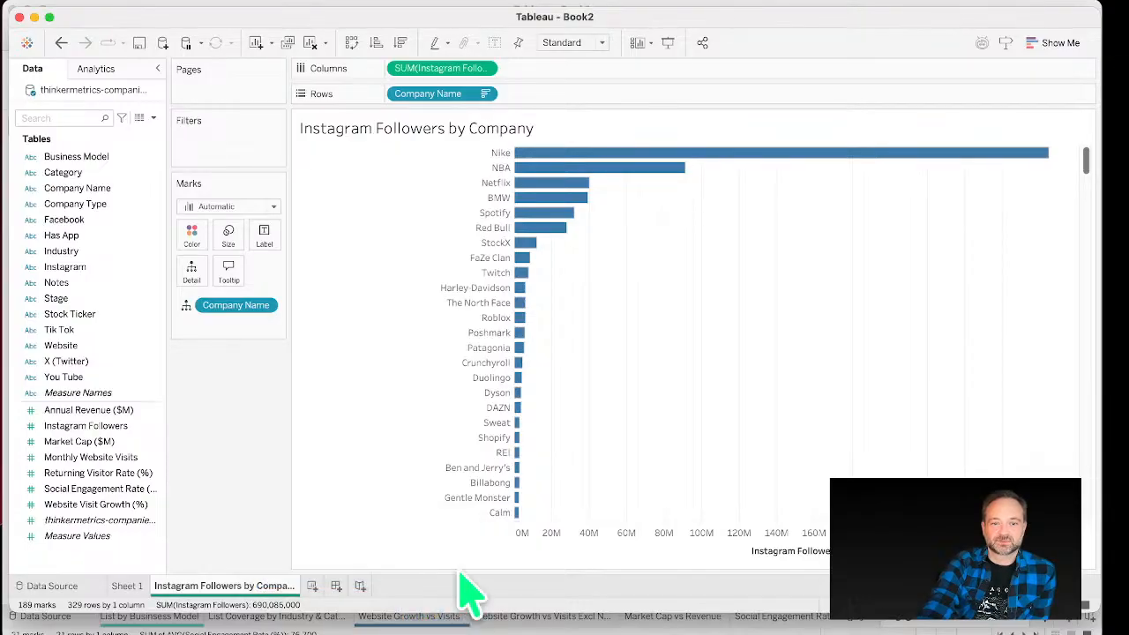
# Step: Edit the title to add the subtitle 'Who has the most followers?', set the font size to 12, and bold the sheet name
pyautogui.doubleClick(434, 141)
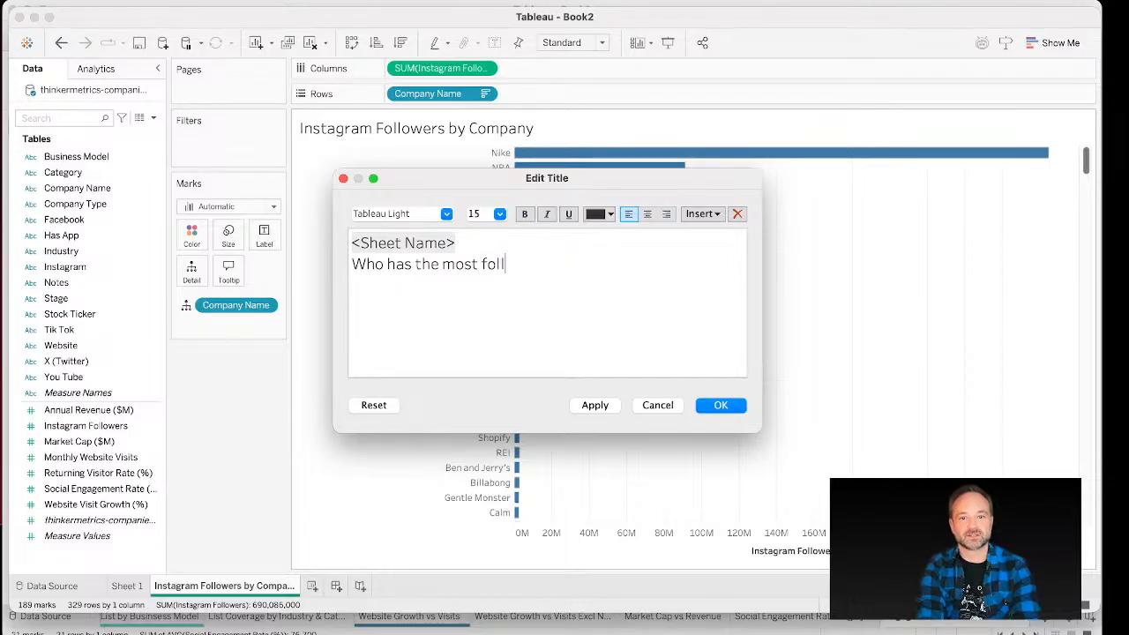
pyautogui.press('super+a')
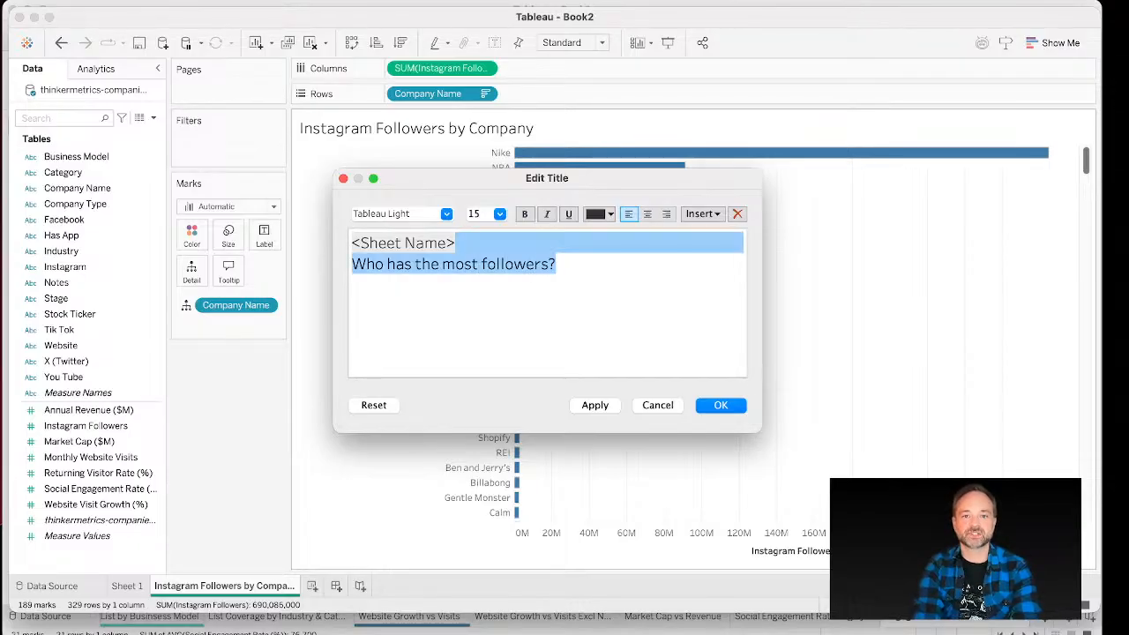
pyautogui.click(488, 213)
pyautogui.write('12')
pyautogui.click(530, 270)
pyautogui.doubleClick(387, 240)
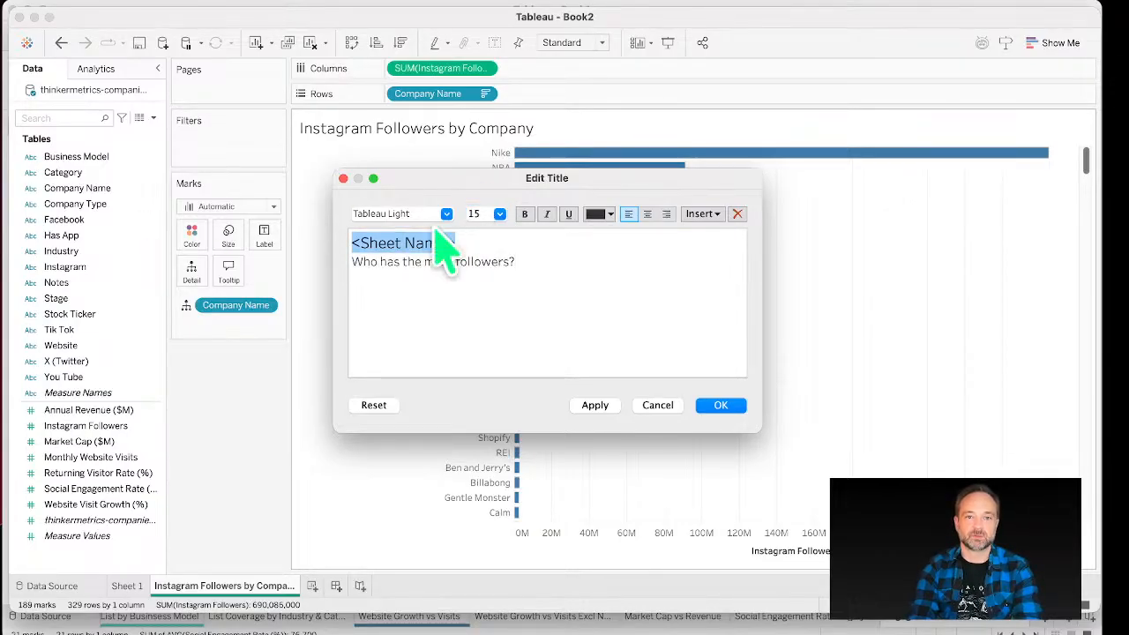
pyautogui.click(574, 284)
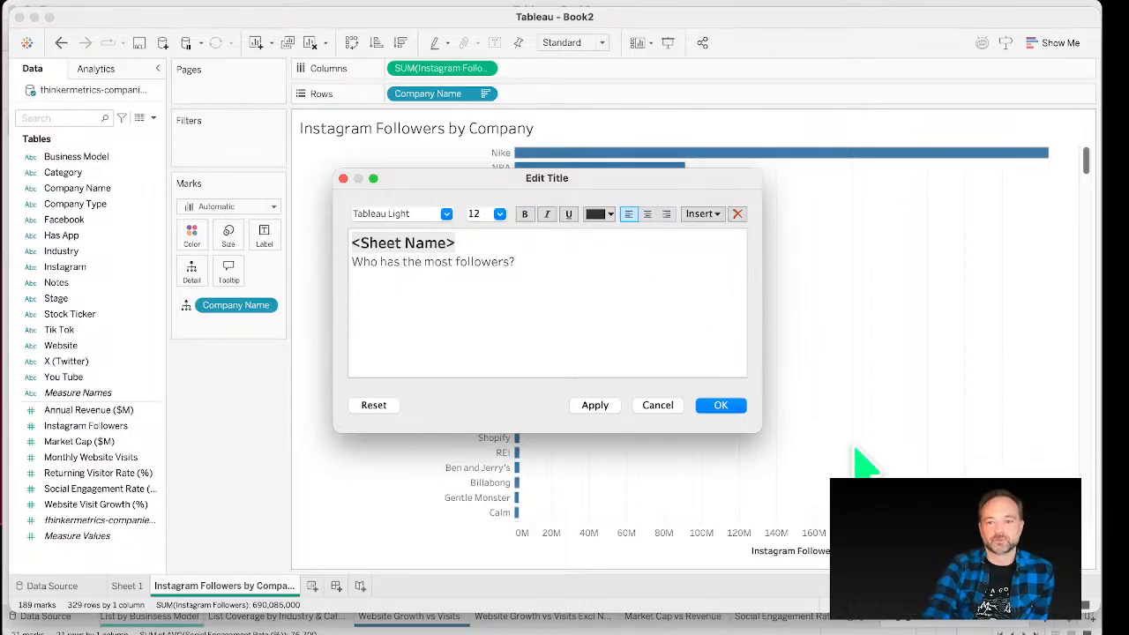
# Step: Colour the subtitle line teal and apply the title changes
pyautogui.moveTo(572, 291); pyautogui.dragTo(296, 269)
pyautogui.click(600, 215)
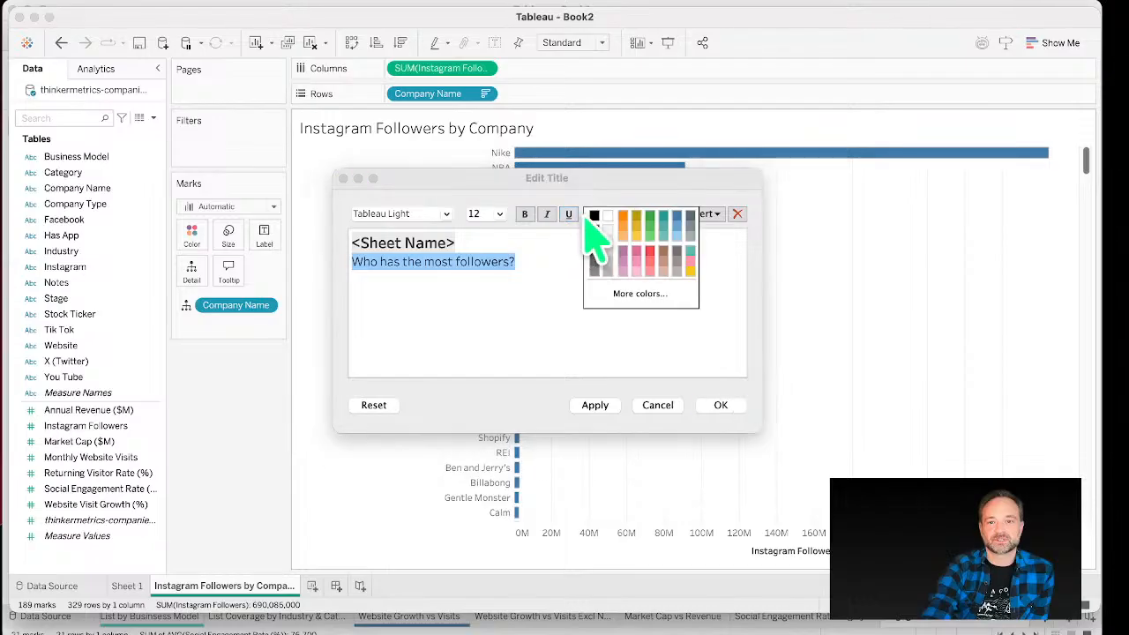
pyautogui.click(665, 226)
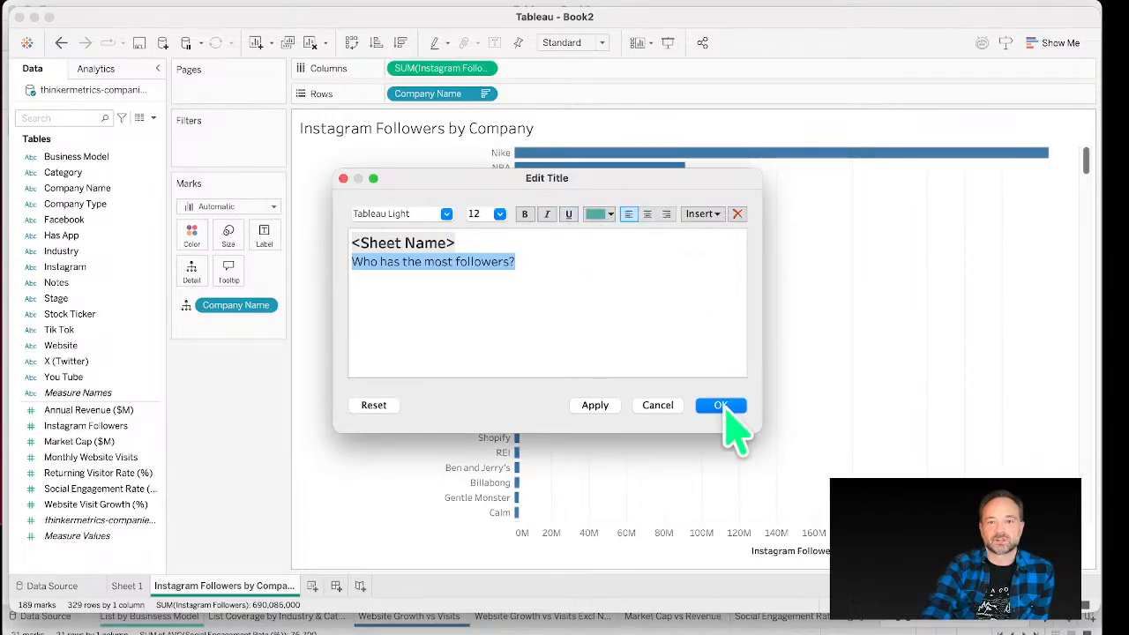
pyautogui.click(732, 406)
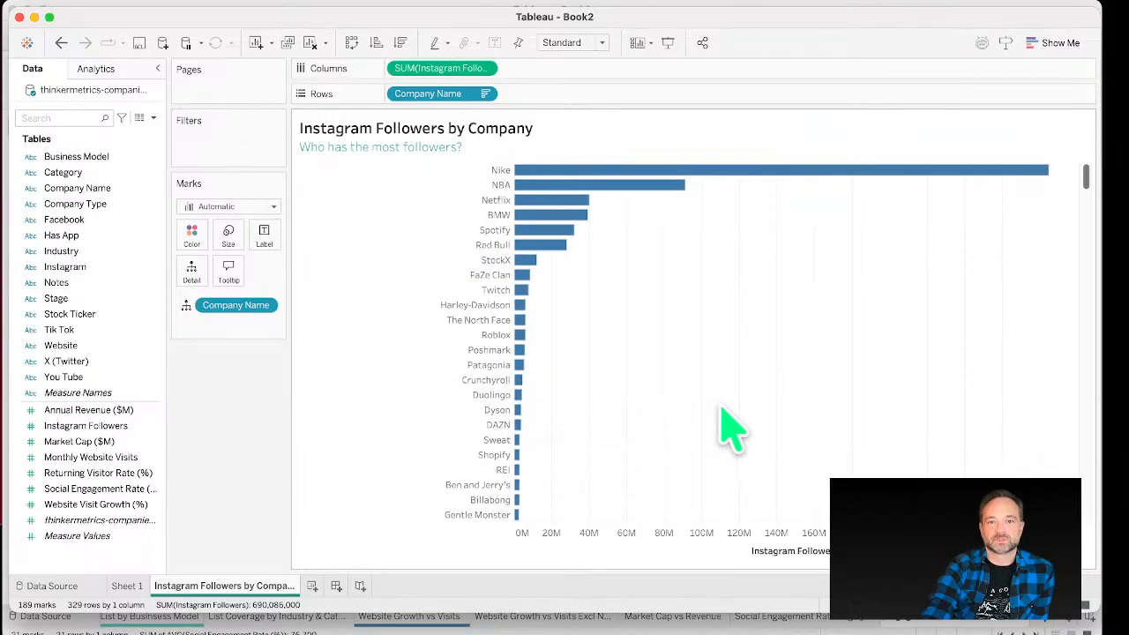
# Step: Shade the worksheet background a light peach colour through the sheet's format shading
pyautogui.rightClick(741, 301)
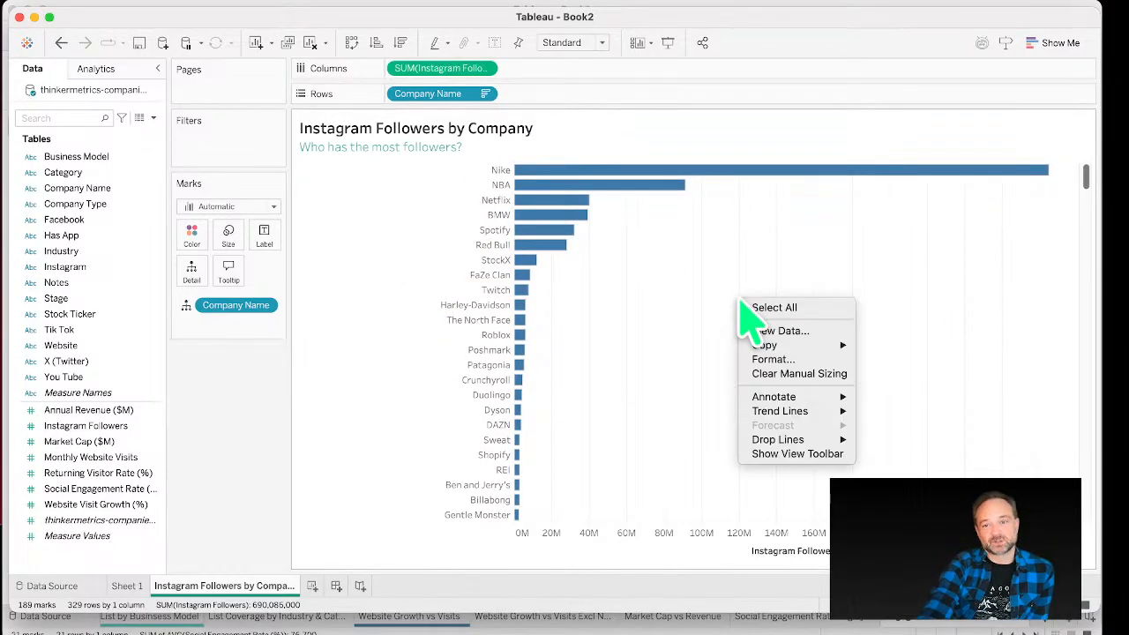
pyautogui.click(792, 360)
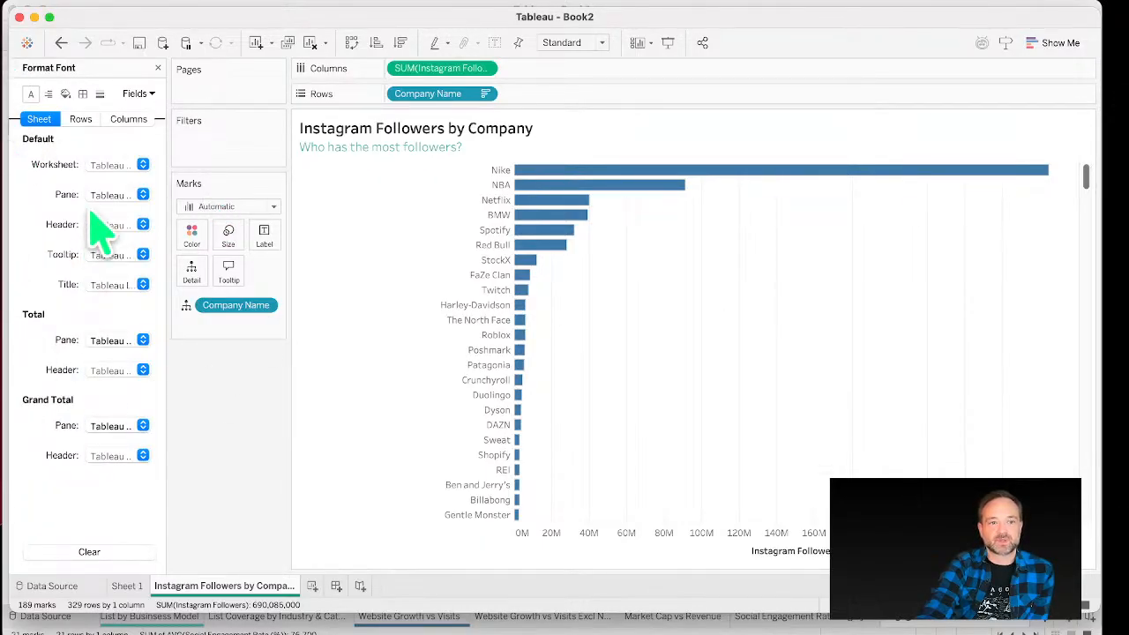
pyautogui.click(66, 93)
pyautogui.click(105, 165)
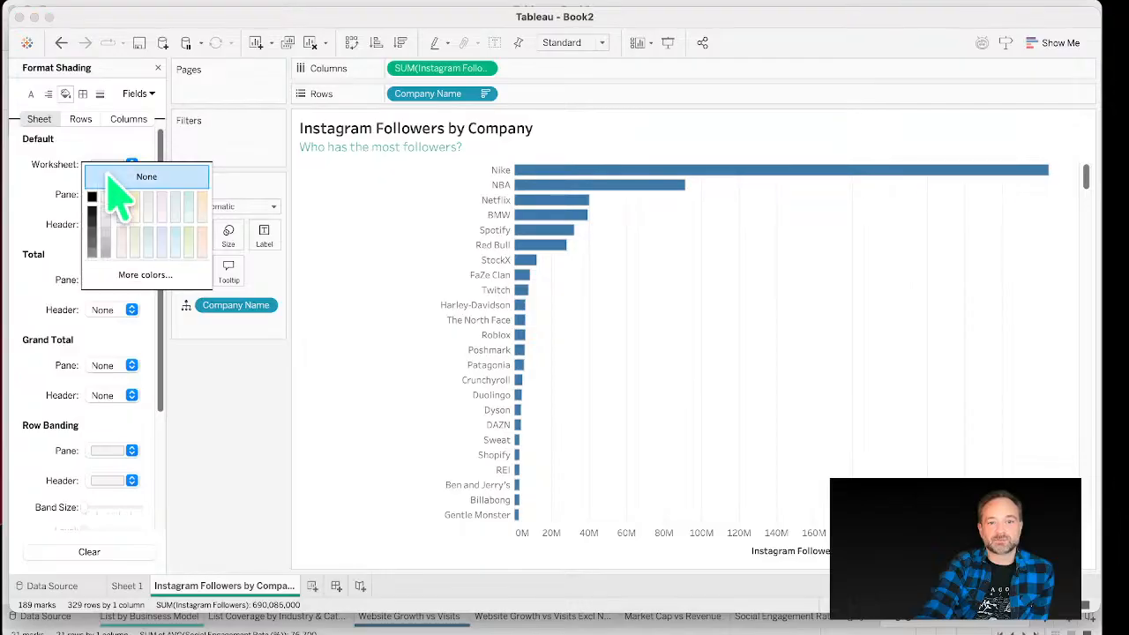
pyautogui.click(105, 236)
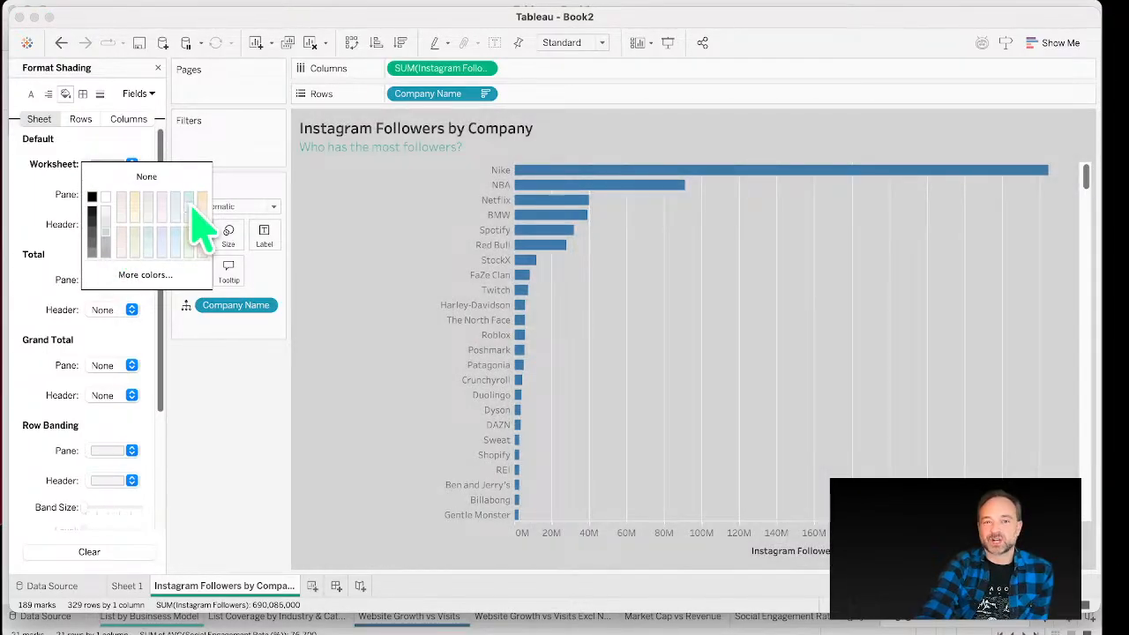
pyautogui.click(201, 216)
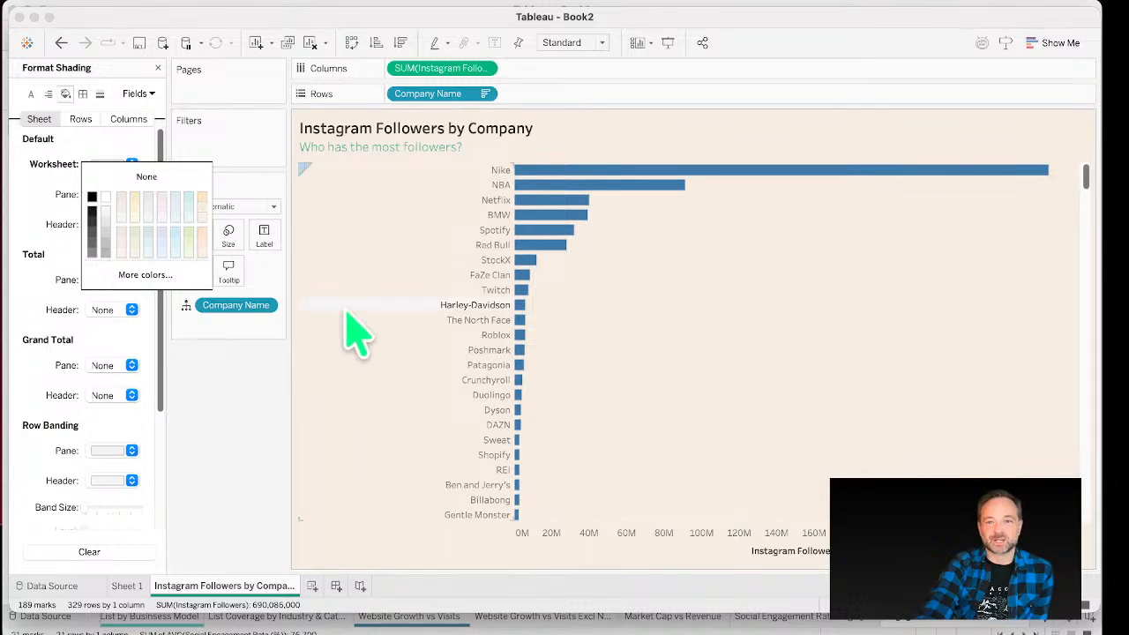
# Step: Change the bar colour to dark charcoal
pyautogui.click(628, 360)
pyautogui.click(191, 230)
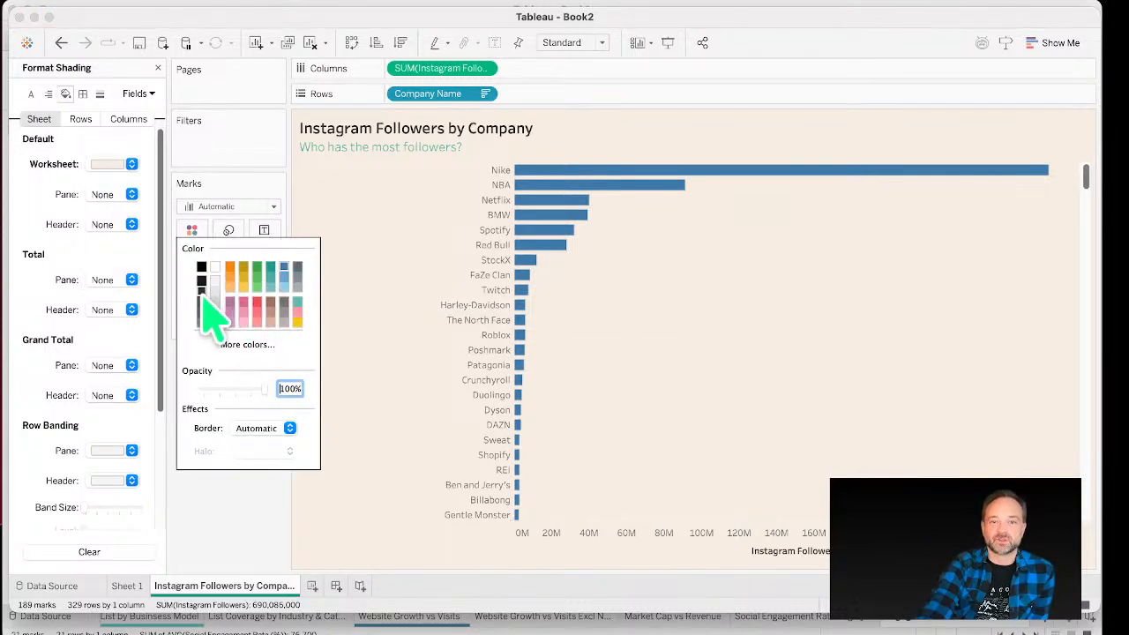
pyautogui.click(202, 298)
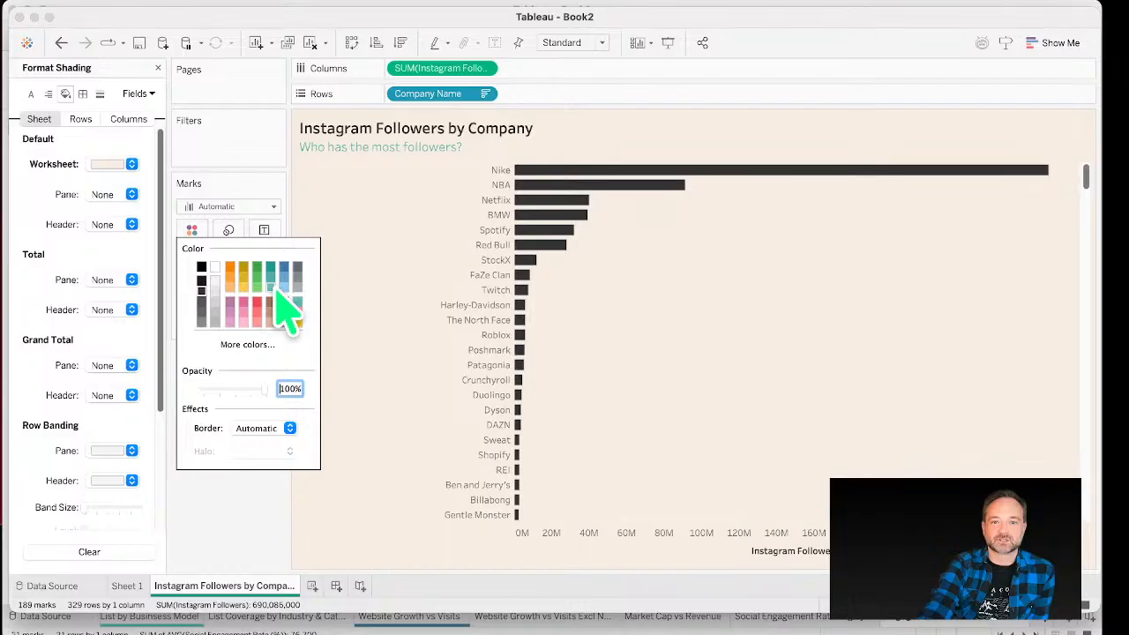
pyautogui.click(676, 373)
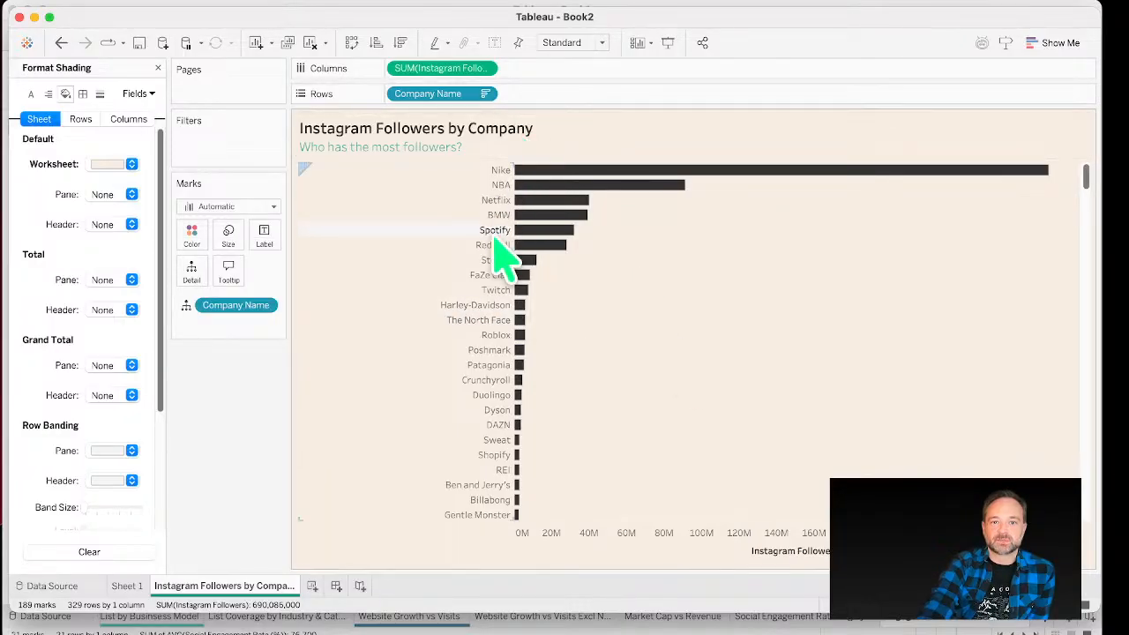
# Step: Narrow the company name header column and close the formatting pane
pyautogui.moveTo(517, 237); pyautogui.dragTo(445, 248)
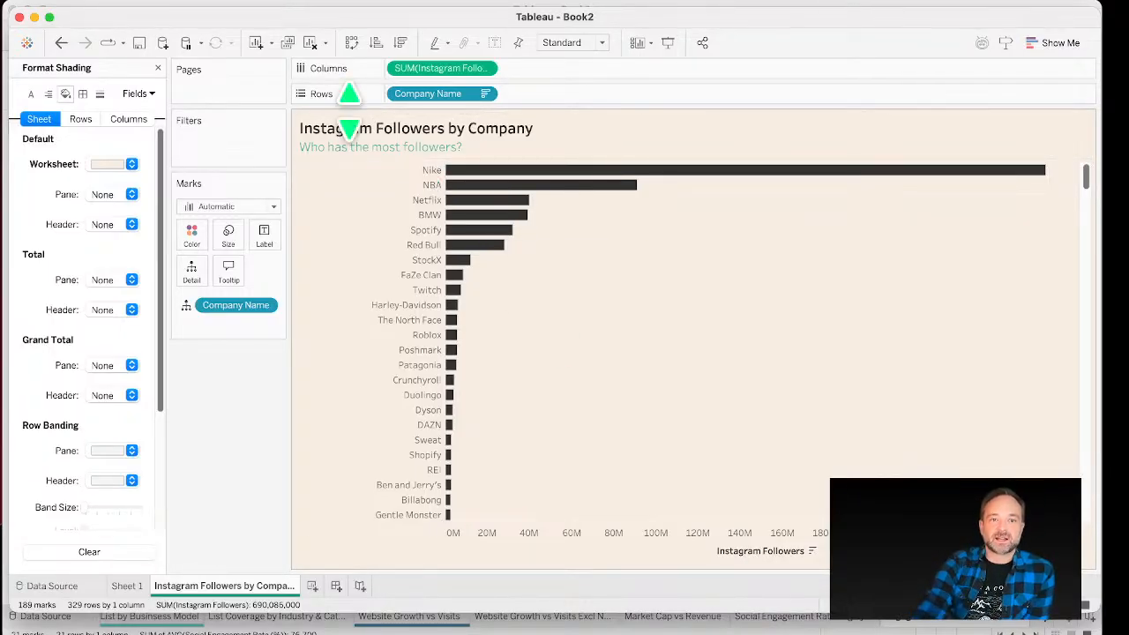
pyautogui.click(158, 68)
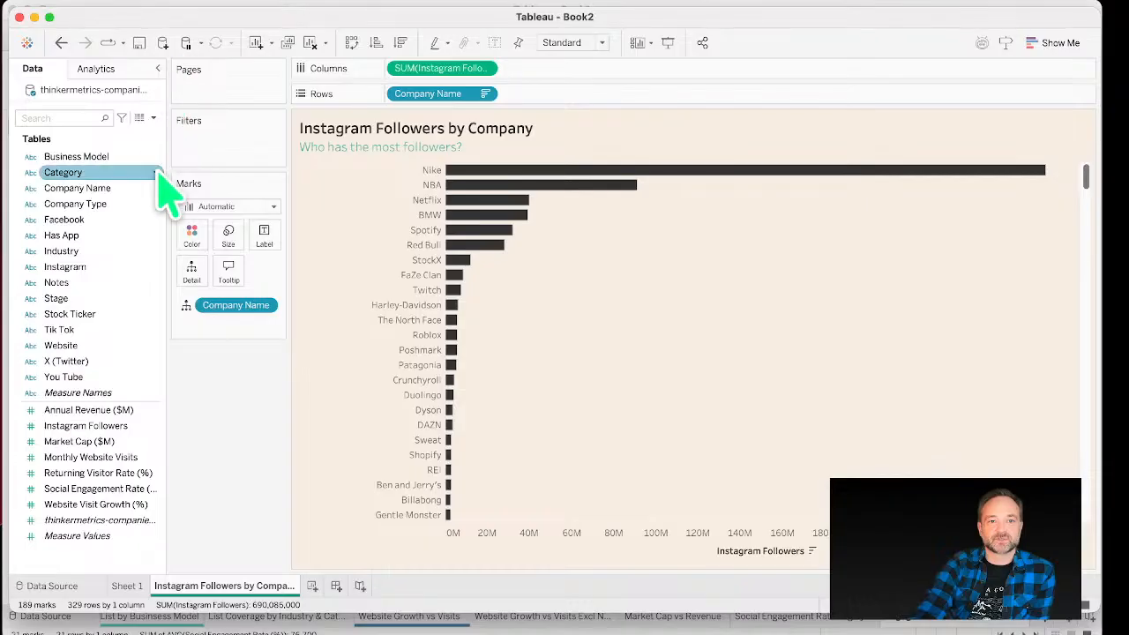
# Step: Filter the view by Category to show only Athletic Apparel
pyautogui.moveTo(157, 173); pyautogui.dragTo(234, 143)
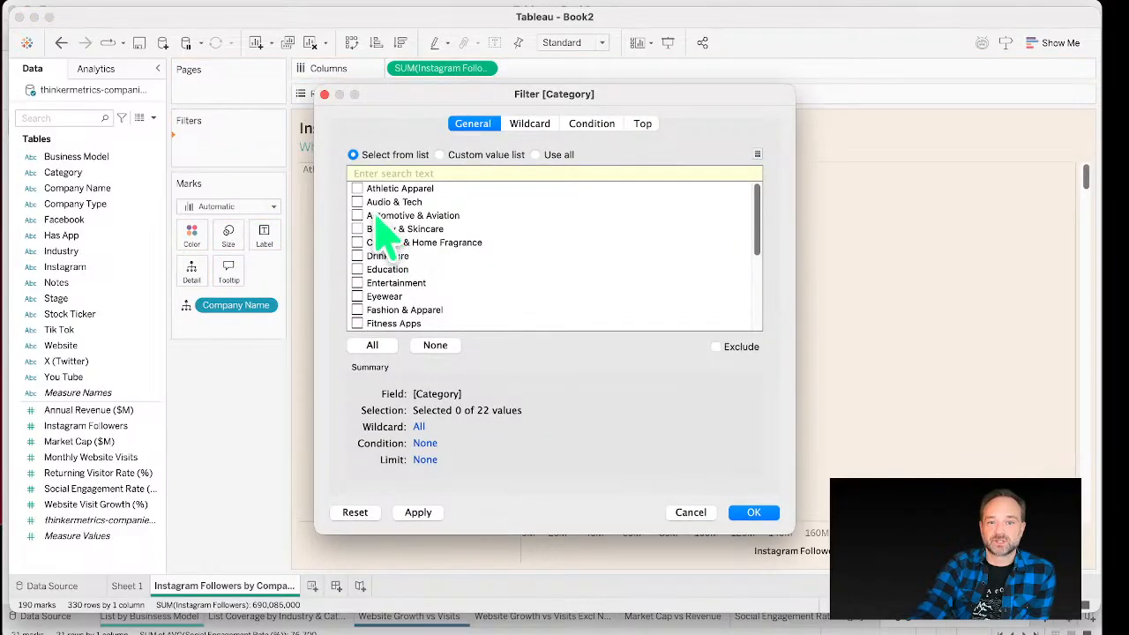
pyautogui.click(357, 188)
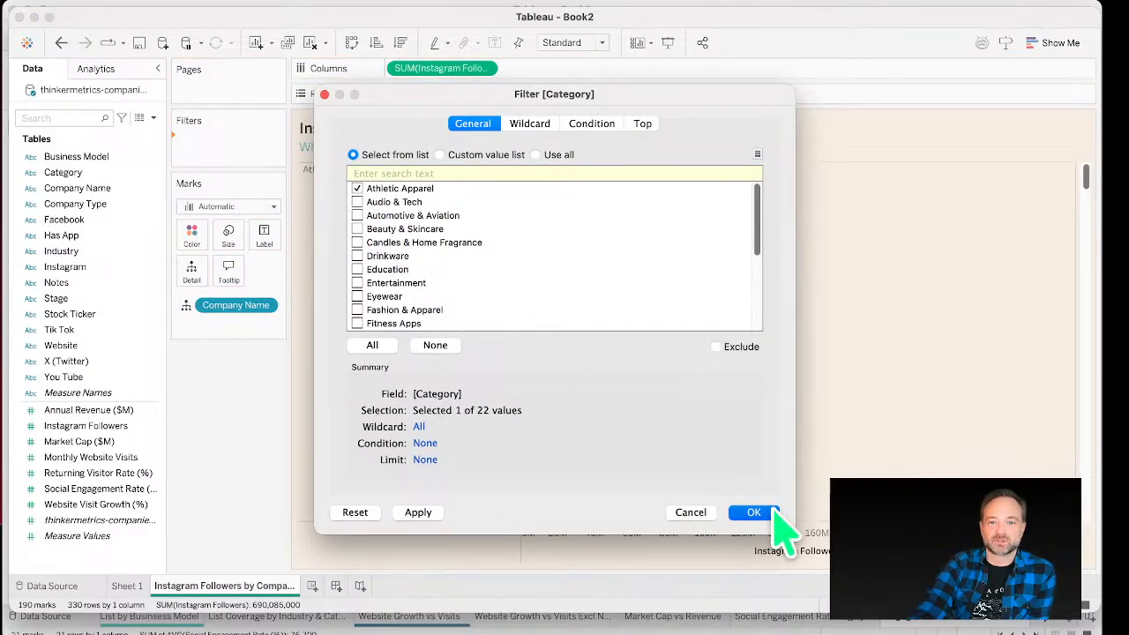
pyautogui.click(766, 511)
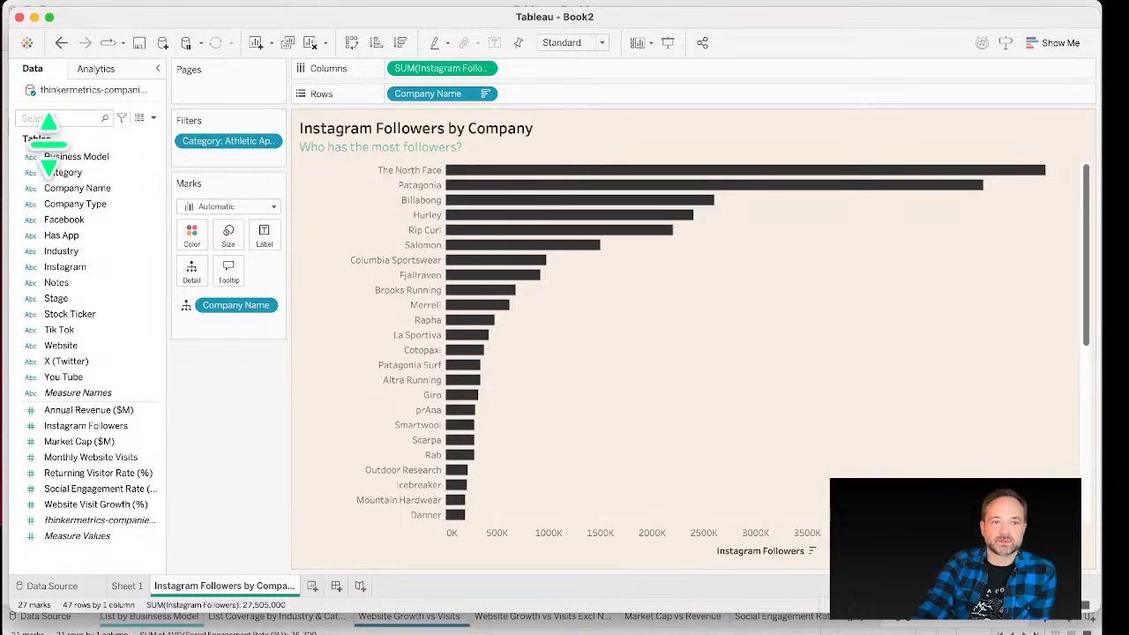
pyautogui.scroll(-5, 454, 314)
pyautogui.scroll(5, 455, 318)
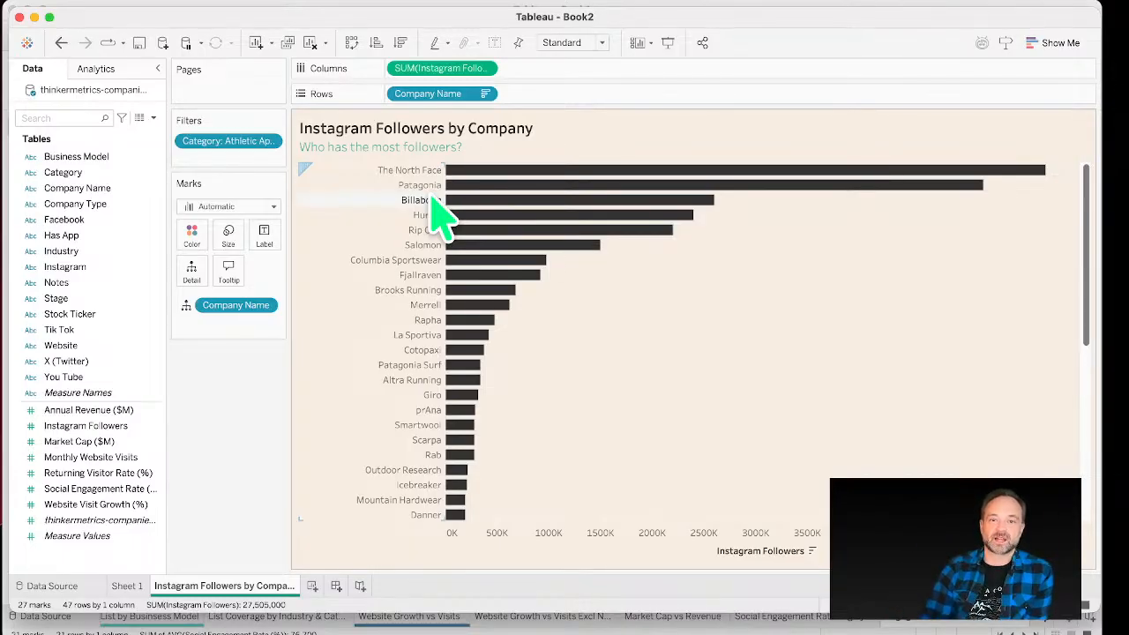
# Step: Duplicate the Instagram Followers by Company worksheet
pyautogui.scroll(-10, 494, 256)
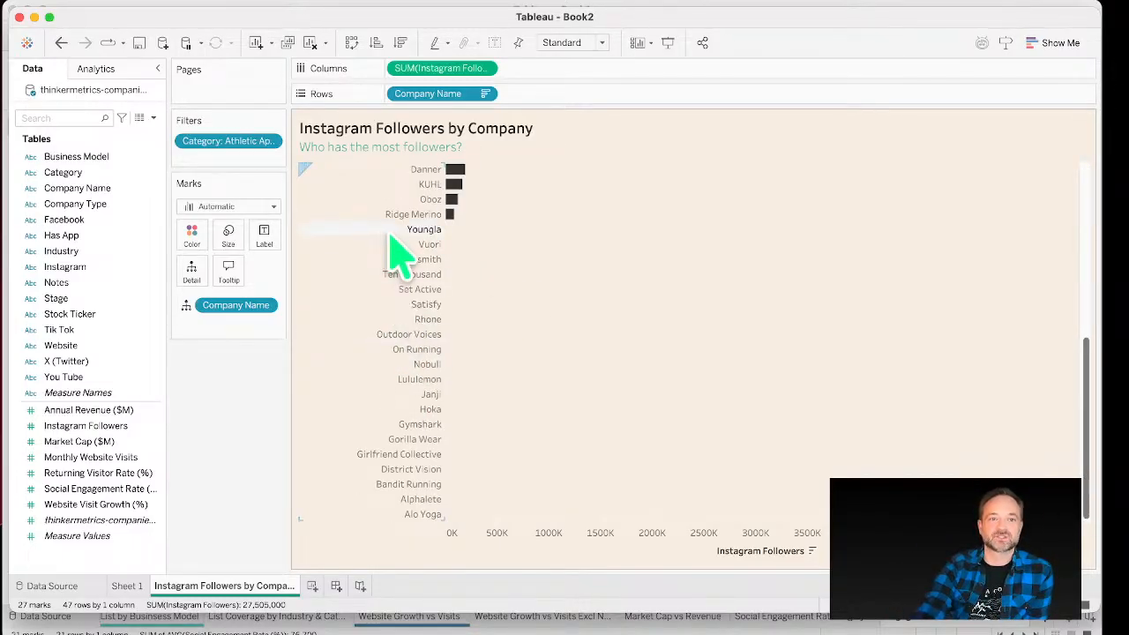
pyautogui.scroll(10, 397, 256)
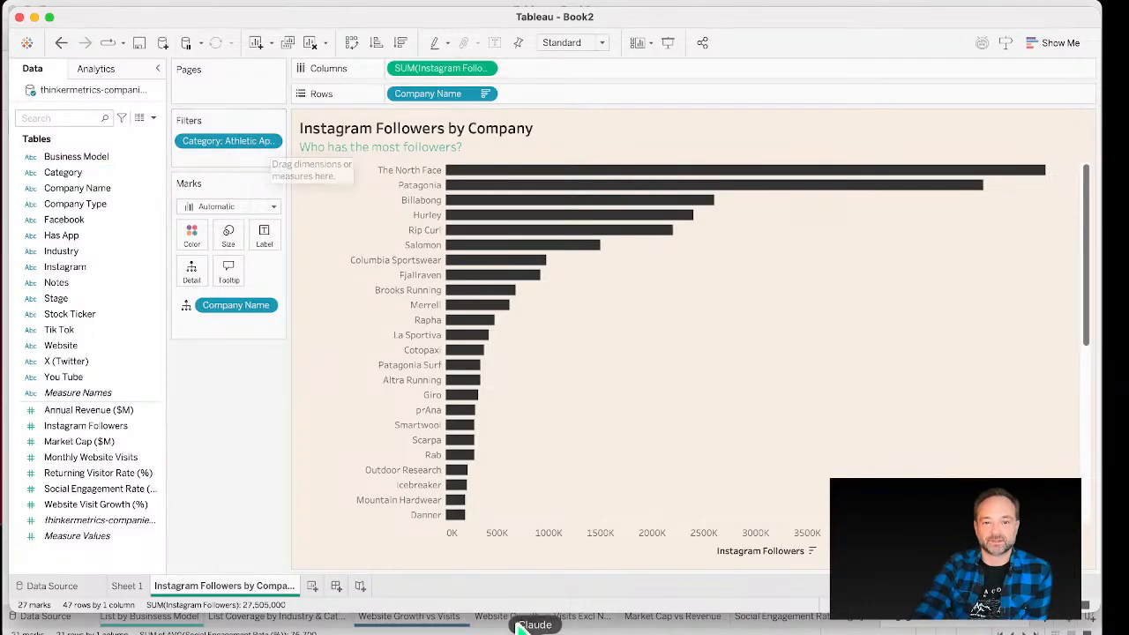
pyautogui.moveTo(465, 516)
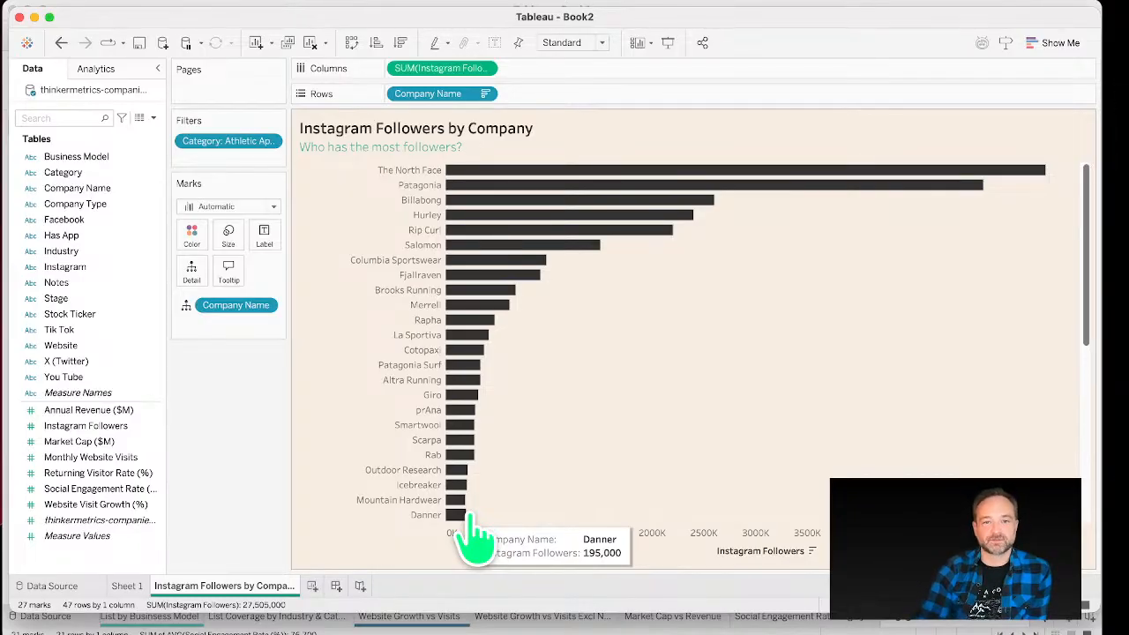
pyautogui.scroll(-5, 617, 428)
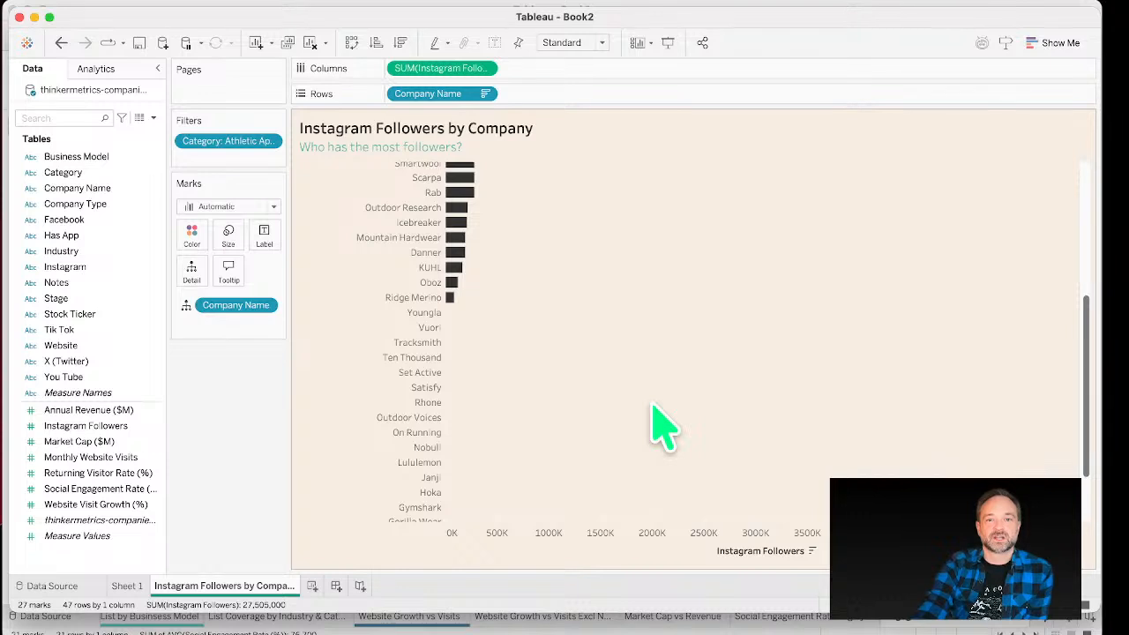
pyautogui.scroll(5, 664, 428)
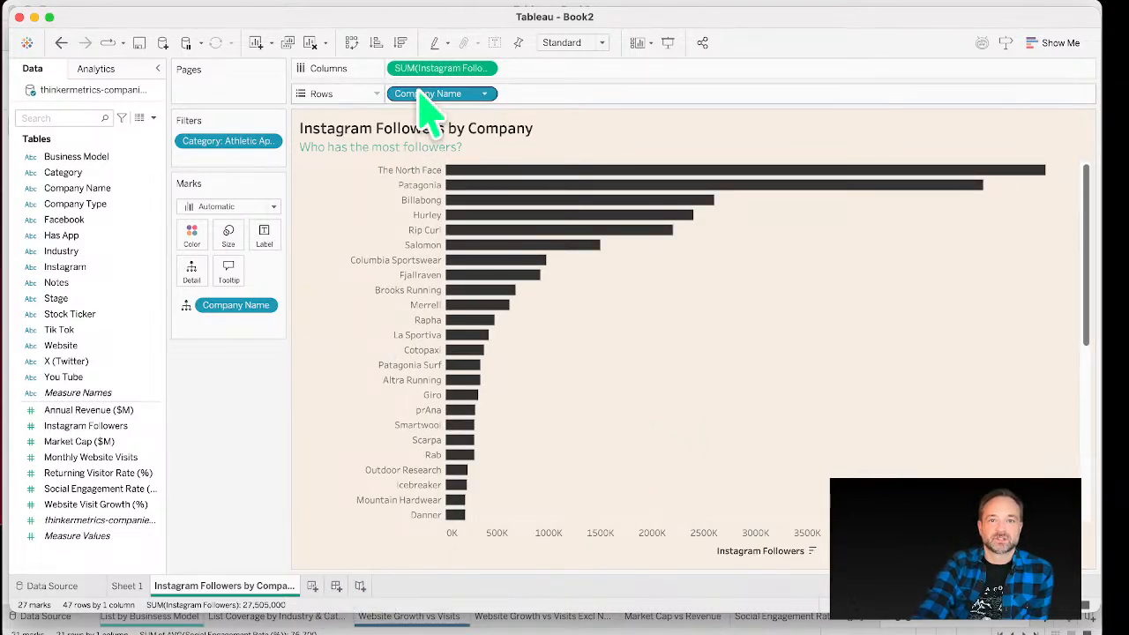
pyautogui.moveTo(1097, 609); pyautogui.dragTo(1098, 634)
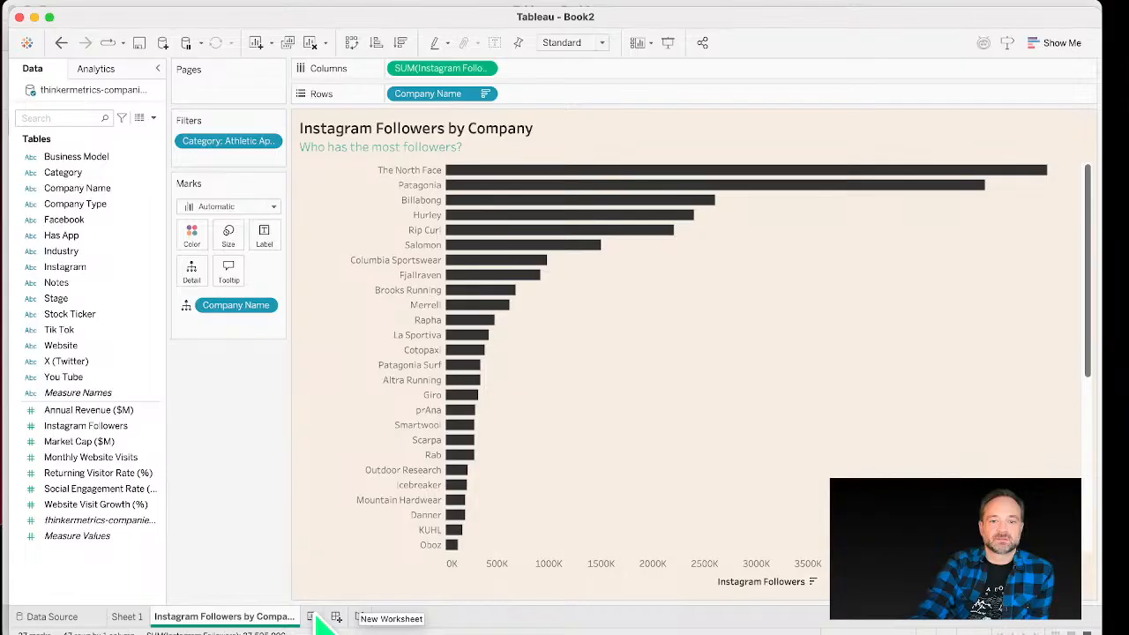
pyautogui.rightClick(286, 617)
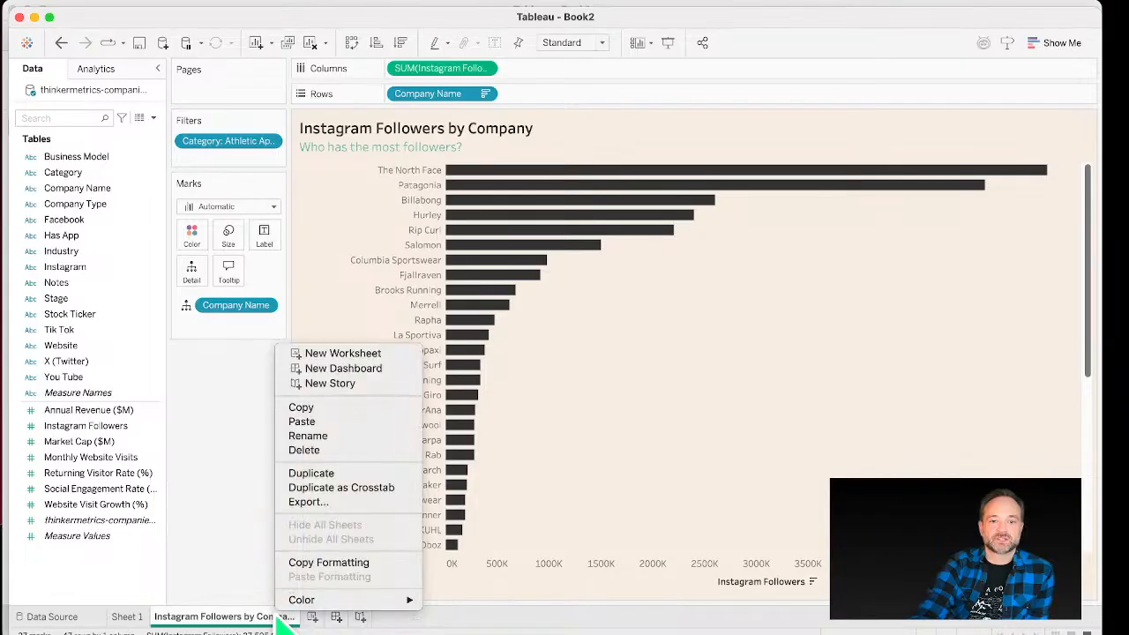
pyautogui.click(319, 473)
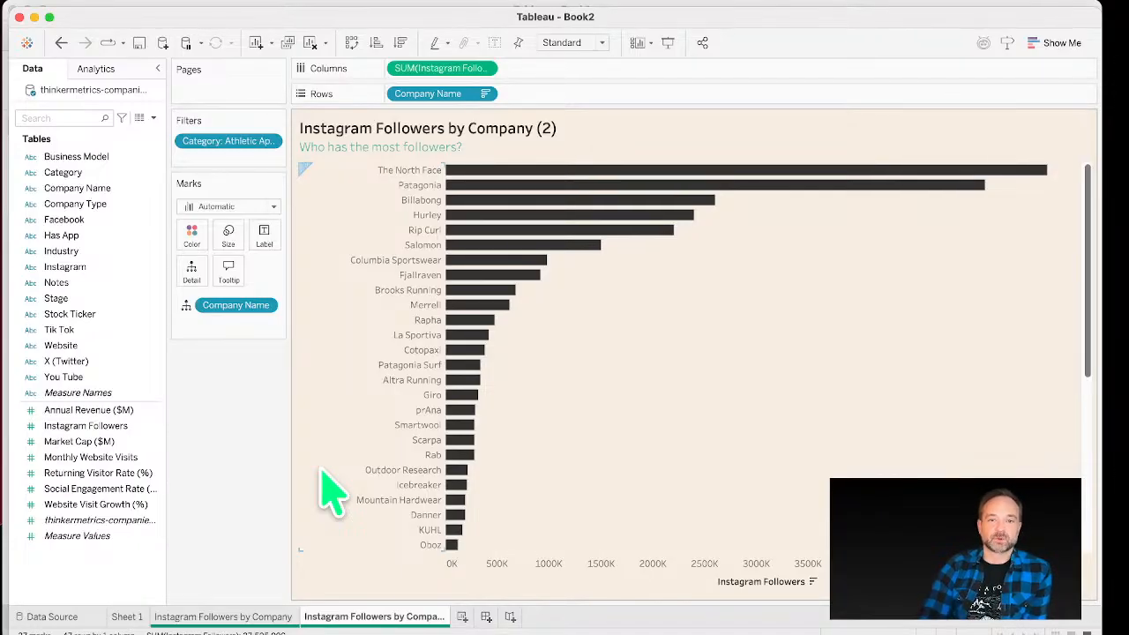
pyautogui.click(567, 172)
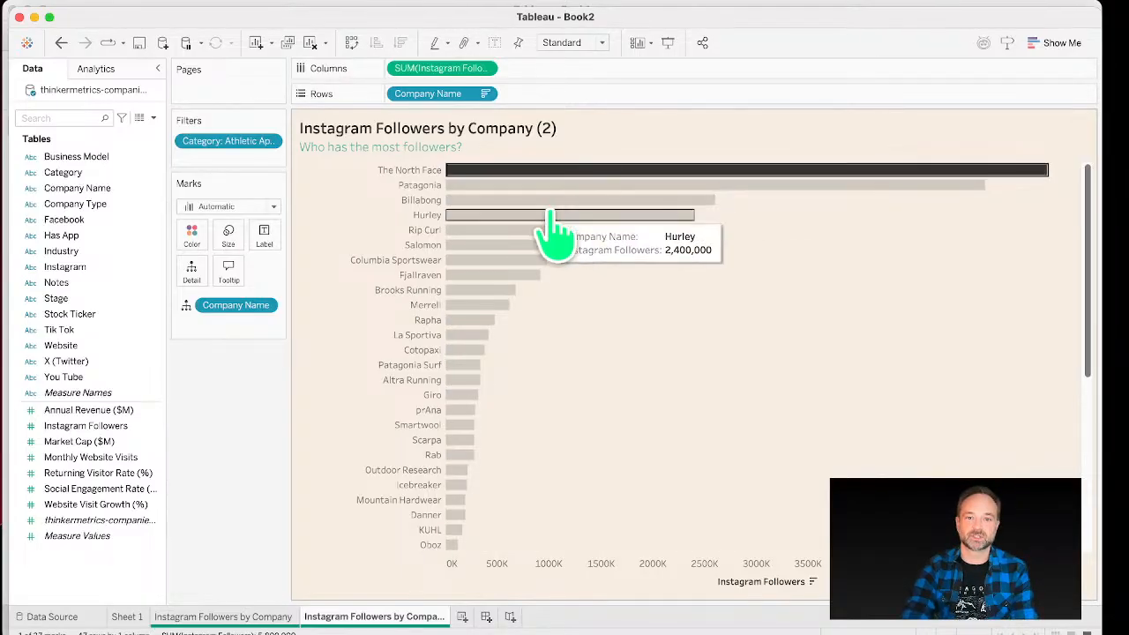
pyautogui.keyDown('super'); pyautogui.click(536, 187); pyautogui.keyUp('super')
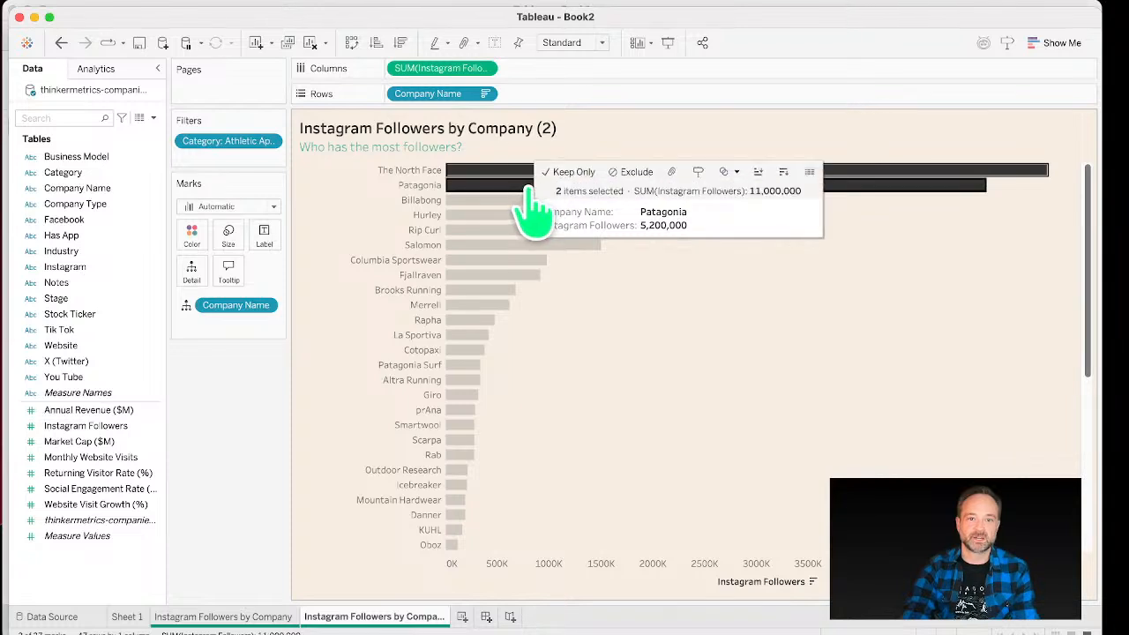
pyautogui.keyDown('super'); pyautogui.click(498, 265); pyautogui.keyUp('super')
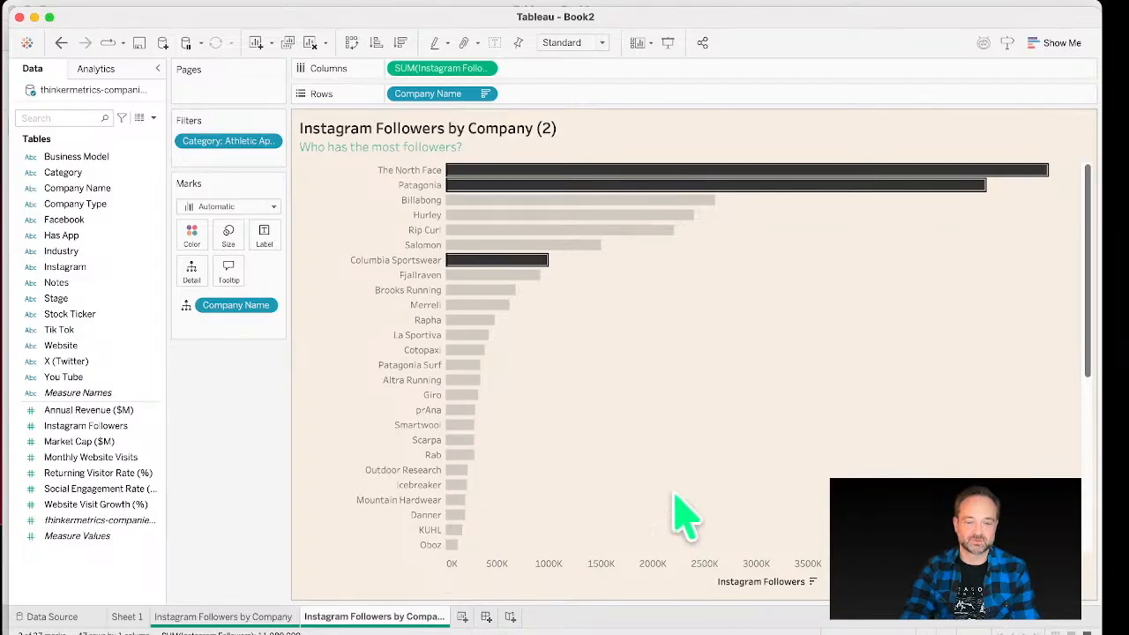
pyautogui.click(642, 441)
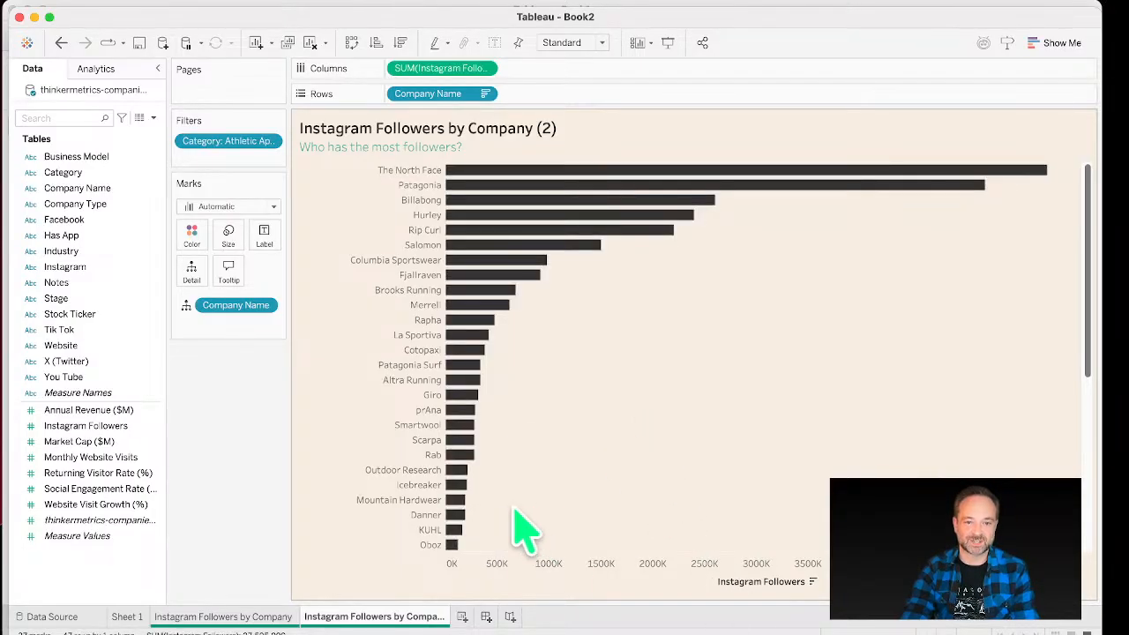
# Step: Keep only Rab, Outdoor Research, Icebreaker, Mountain Hardwear and KUHL in the duplicated chart
pyautogui.click(457, 470)
pyautogui.keyDown('super'); pyautogui.click(463, 456); pyautogui.keyUp('super')
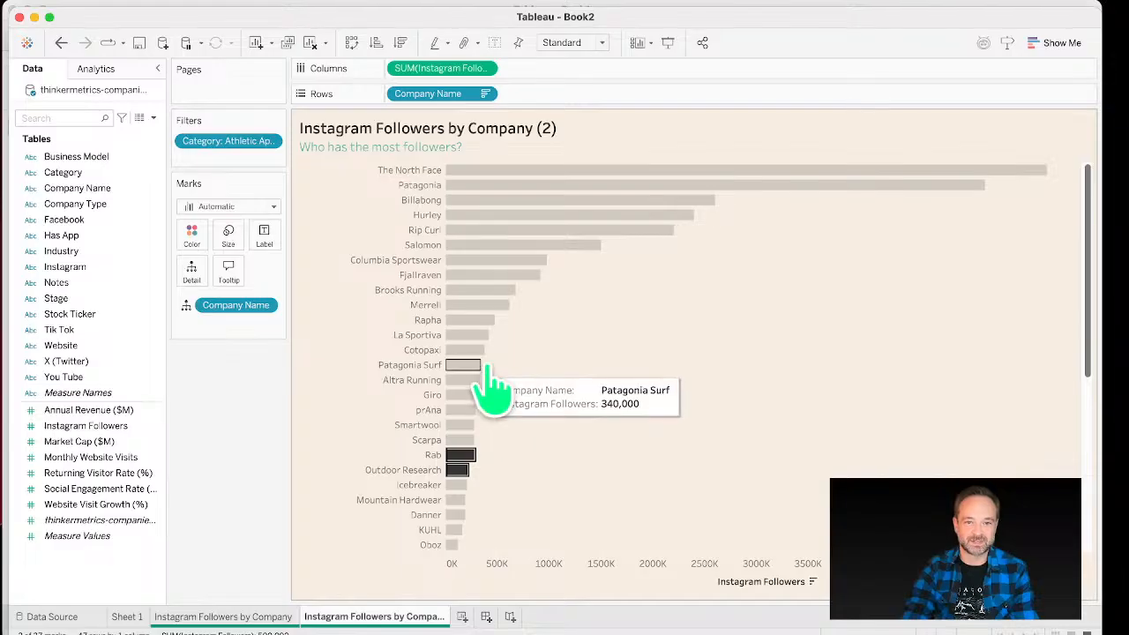
pyautogui.keyDown('super'); pyautogui.click(456, 485); pyautogui.keyUp('super')
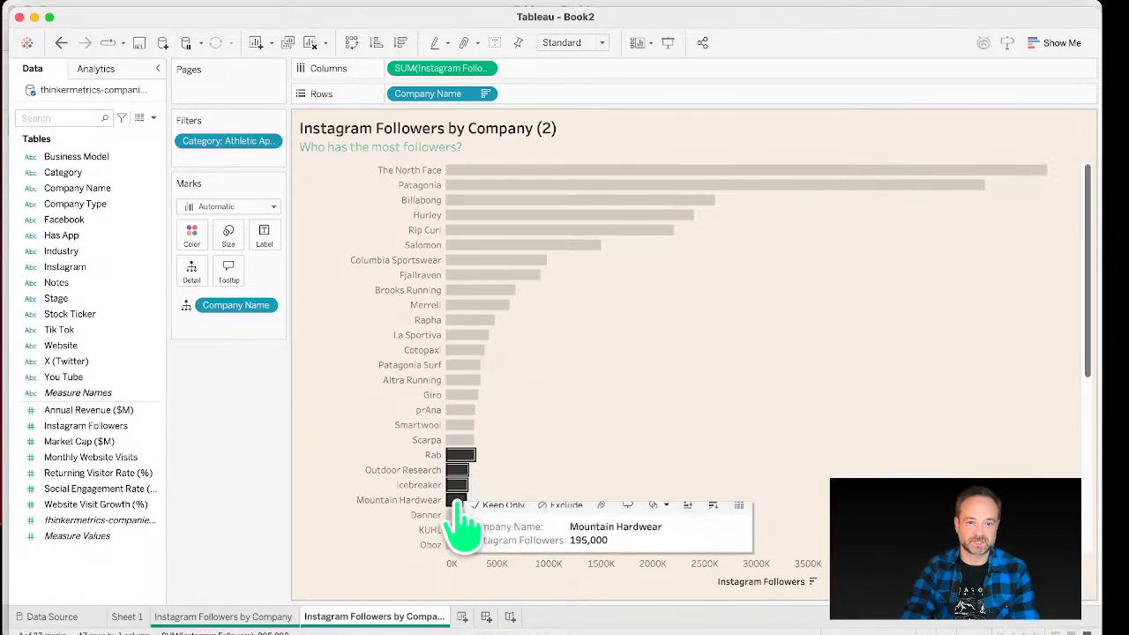
pyautogui.keyDown('super'); pyautogui.click(455, 500); pyautogui.keyUp('super')
pyautogui.keyDown('super'); pyautogui.click(454, 529); pyautogui.keyUp('super')
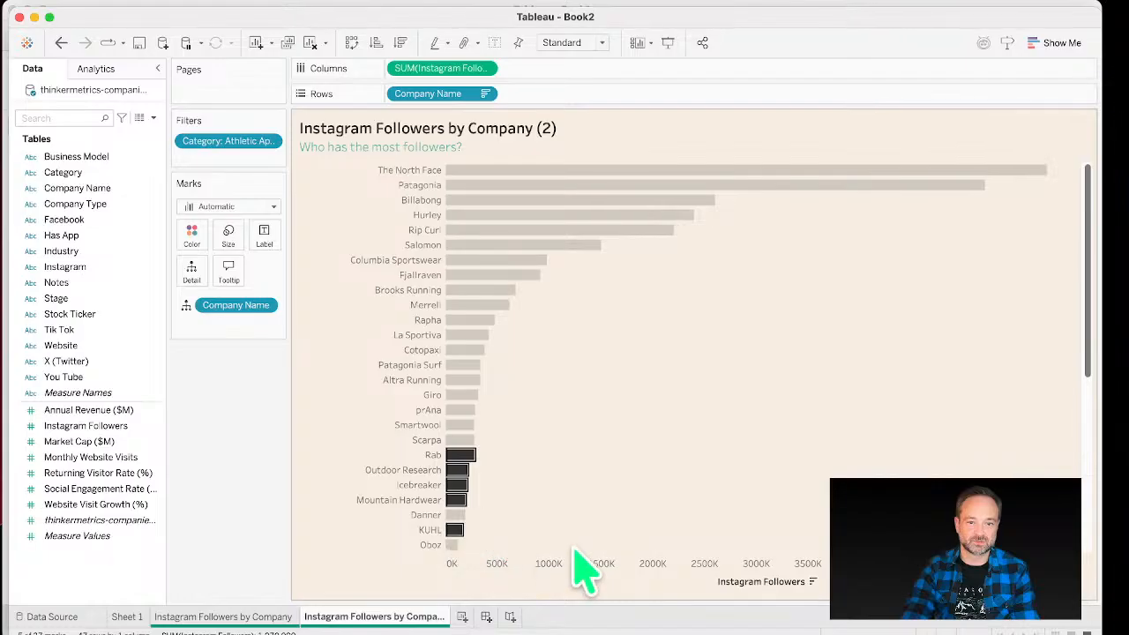
pyautogui.rightClick(454, 460)
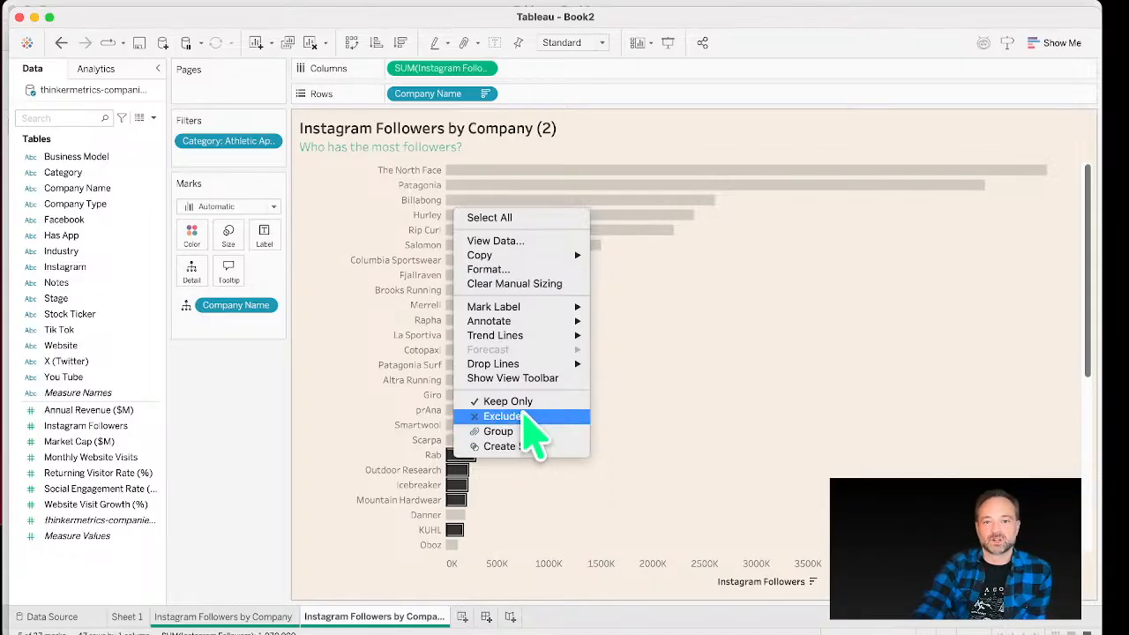
pyautogui.click(521, 403)
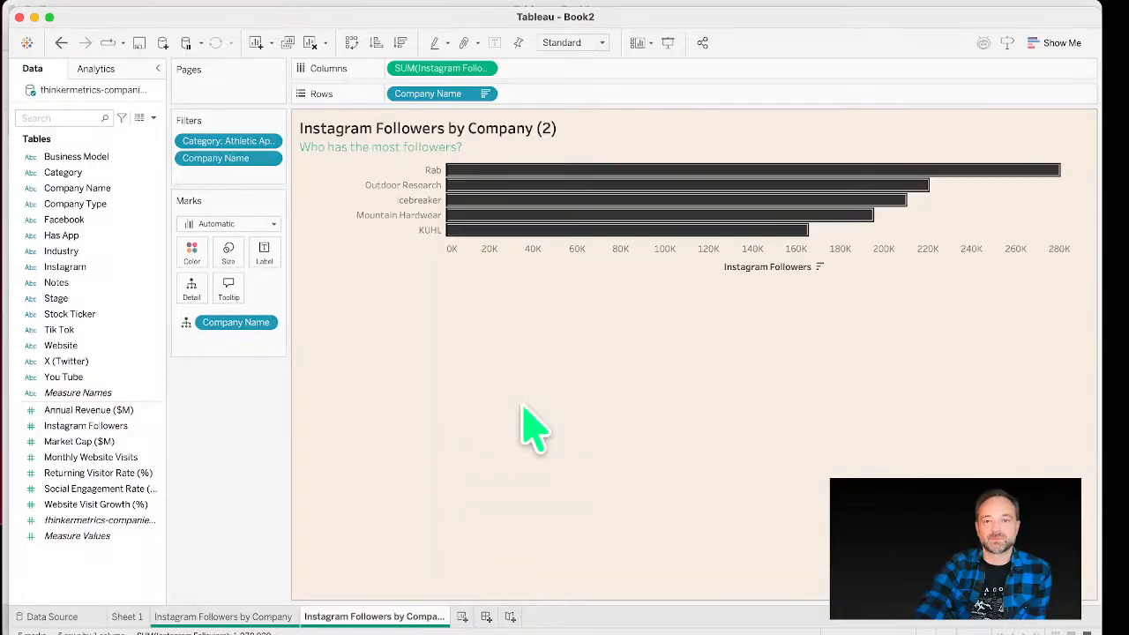
# Step: Switch between the original and duplicated Instagram followers worksheets to compare them
pyautogui.click(602, 269)
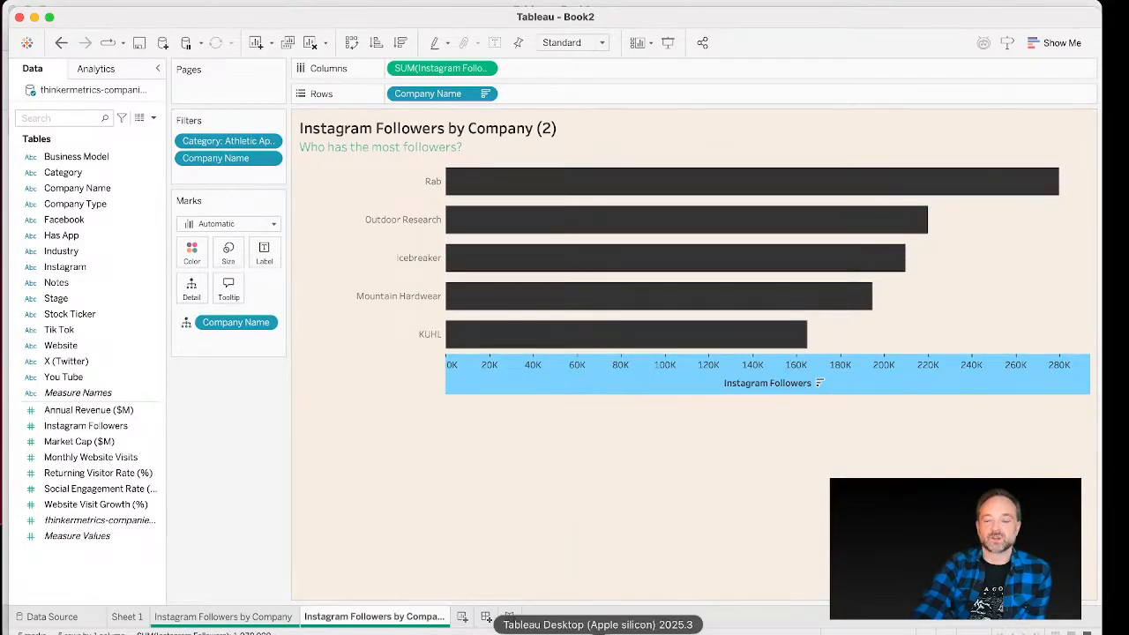
pyautogui.click(202, 617)
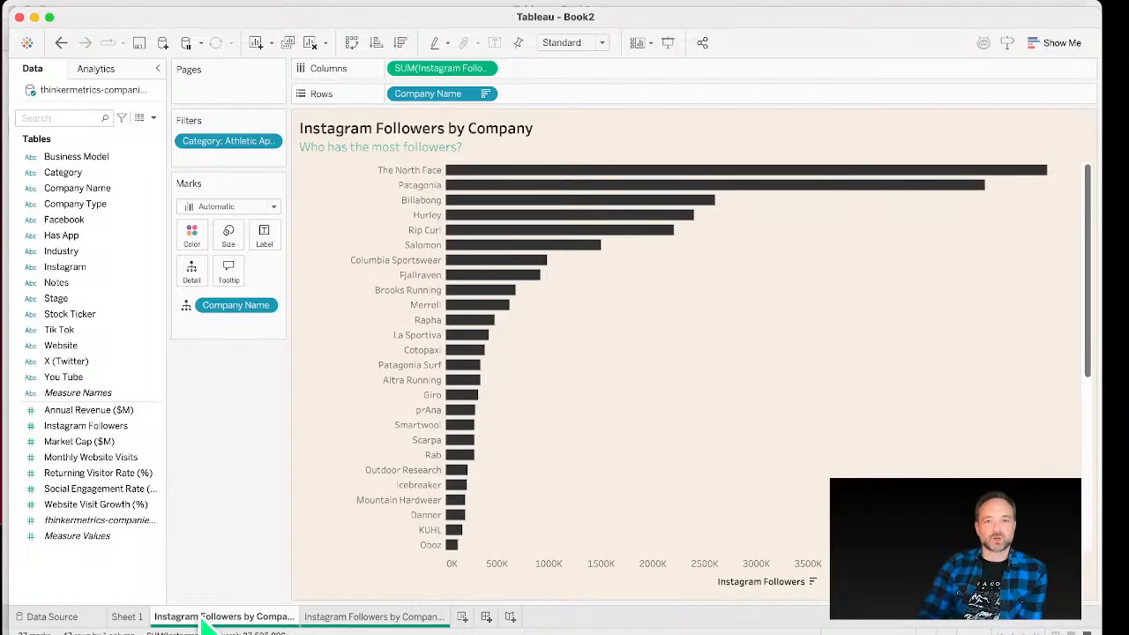
pyautogui.moveTo(204, 623)
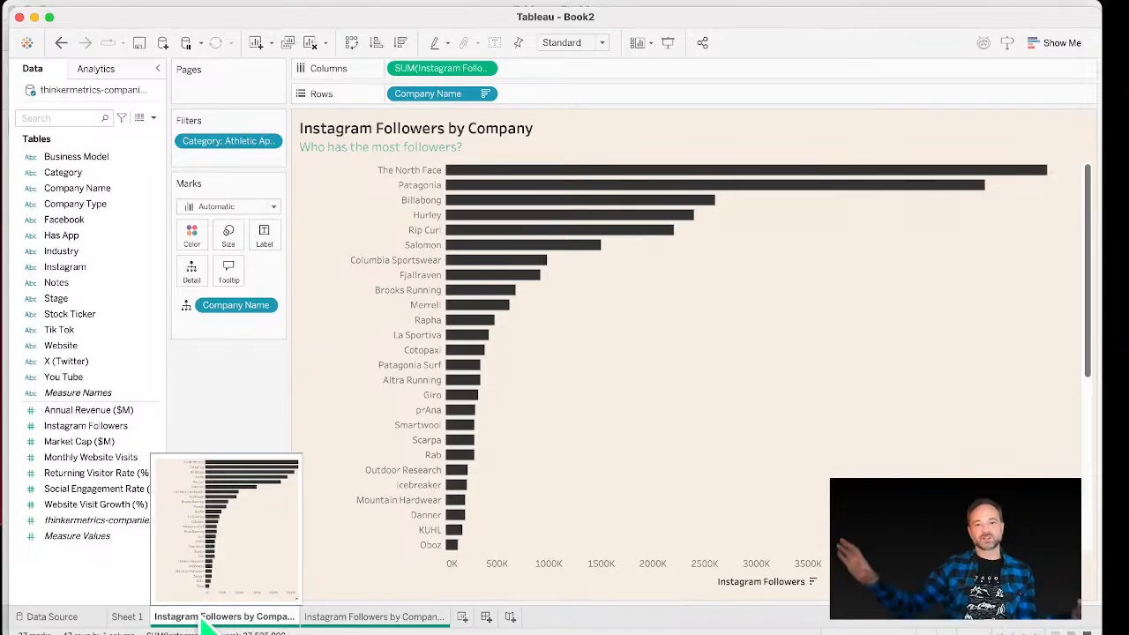
pyautogui.click(362, 617)
pyautogui.moveTo(363, 623)
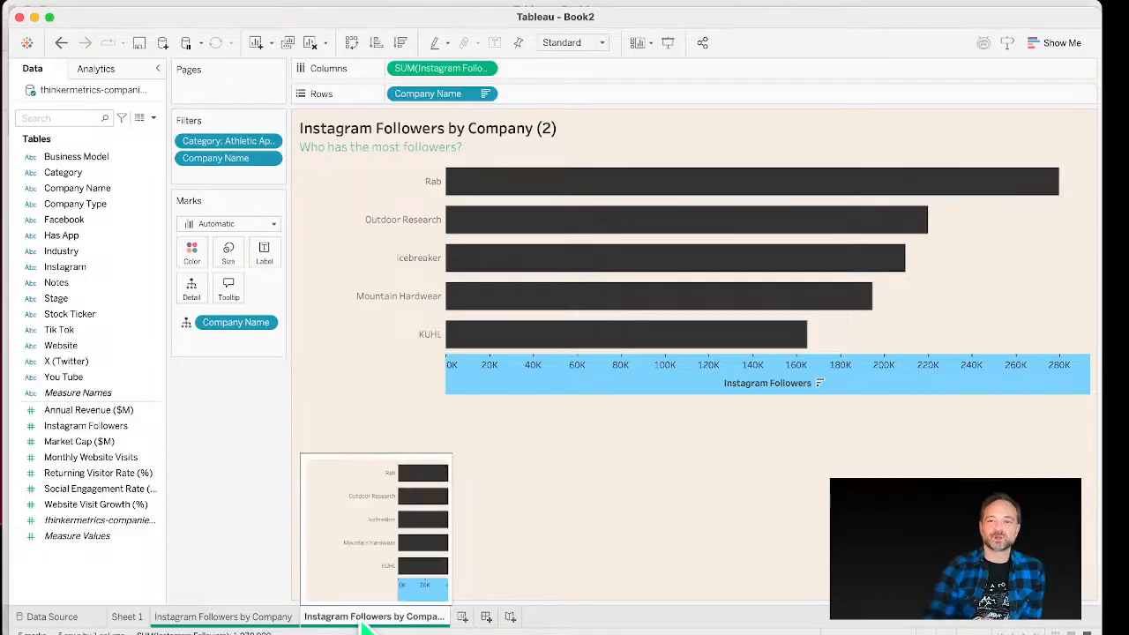
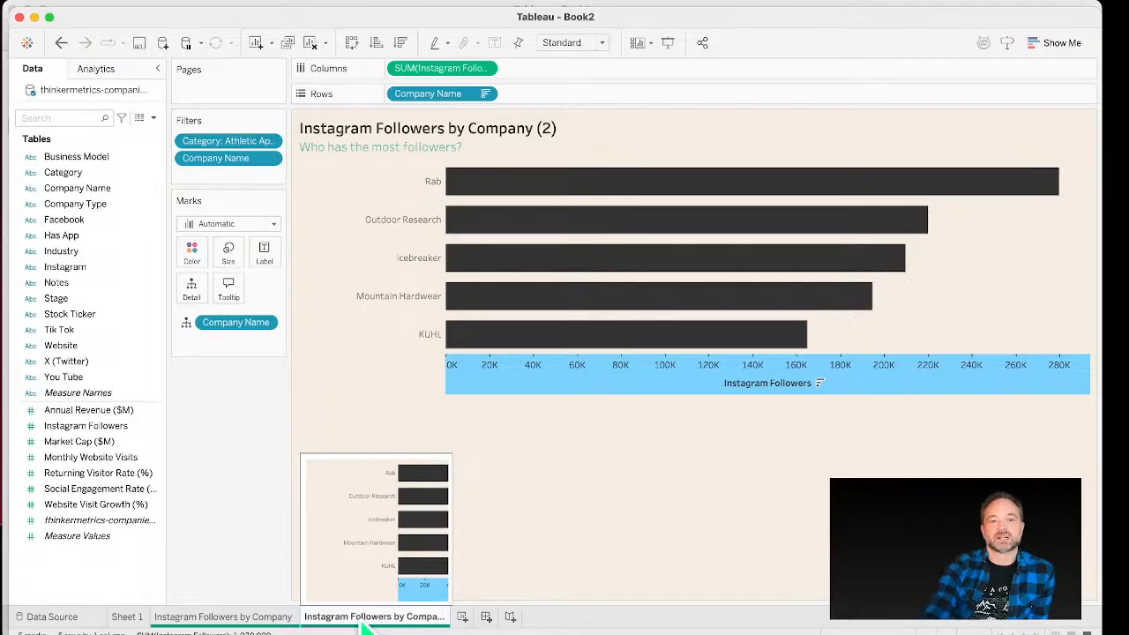
# Step: Duplicate the filtered Instagram followers worksheet and remove both the Category and Company Name filters from the copy
pyautogui.rightClick(418, 619)
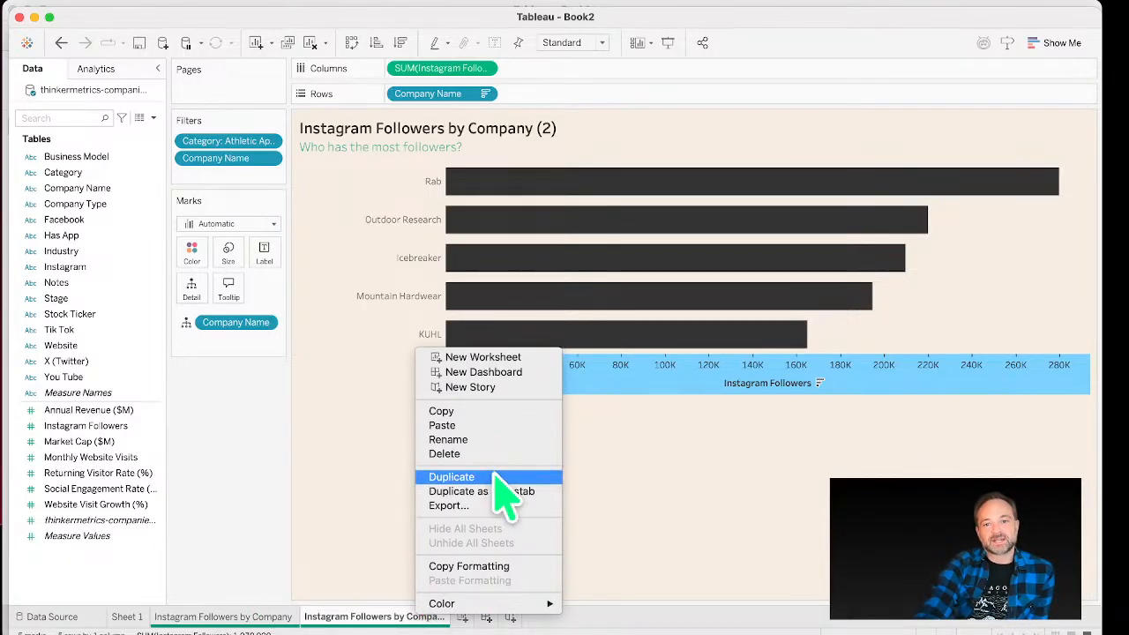
pyautogui.click(496, 478)
pyautogui.moveTo(198, 158); pyautogui.dragTo(112, 160)
pyautogui.moveTo(227, 142); pyautogui.dragTo(70, 177)
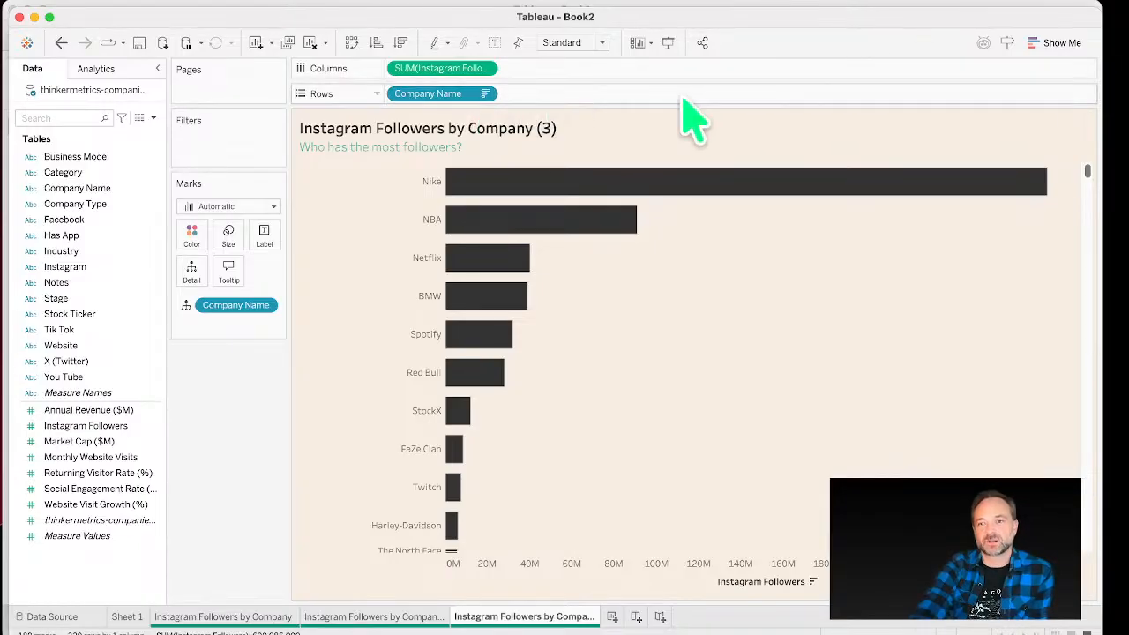
# Step: Add Monthly Website Visits to the selection and convert the duplicated chart into a pie chart with Show Me
pyautogui.click(1041, 49)
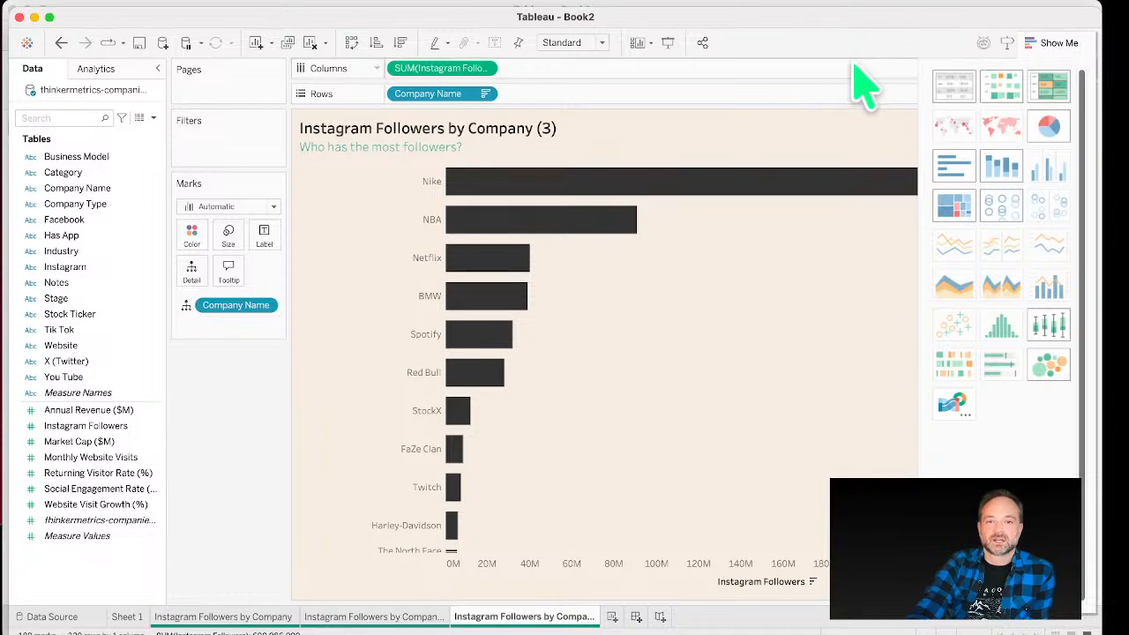
pyautogui.click(144, 460)
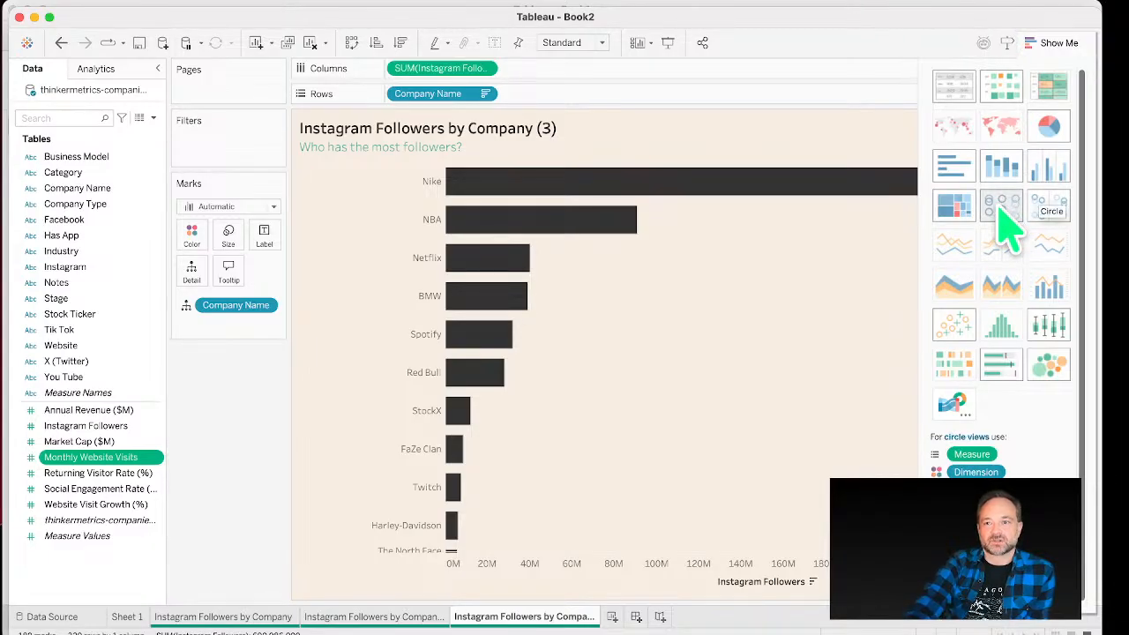
pyautogui.click(1062, 128)
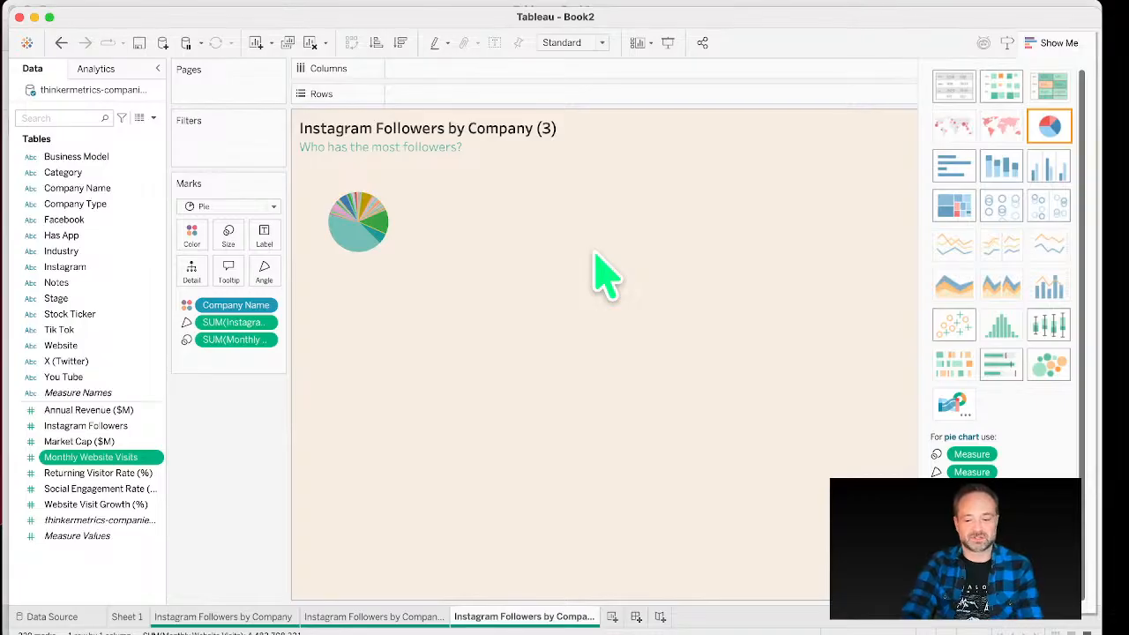
# Step: Enlarge the pie chart's marks repeatedly
pyautogui.hotkey('ctrl', 'shift', 'b')
pyautogui.hotkey('ctrl', 'shift', 'b')
pyautogui.hotkey('ctrl', 'shift', 'b')
pyautogui.hotkey('ctrl', 'shift', 'b')
pyautogui.hotkey('ctrl', 'shift', 'b')
pyautogui.hotkey('ctrl', 'shift', 'b')
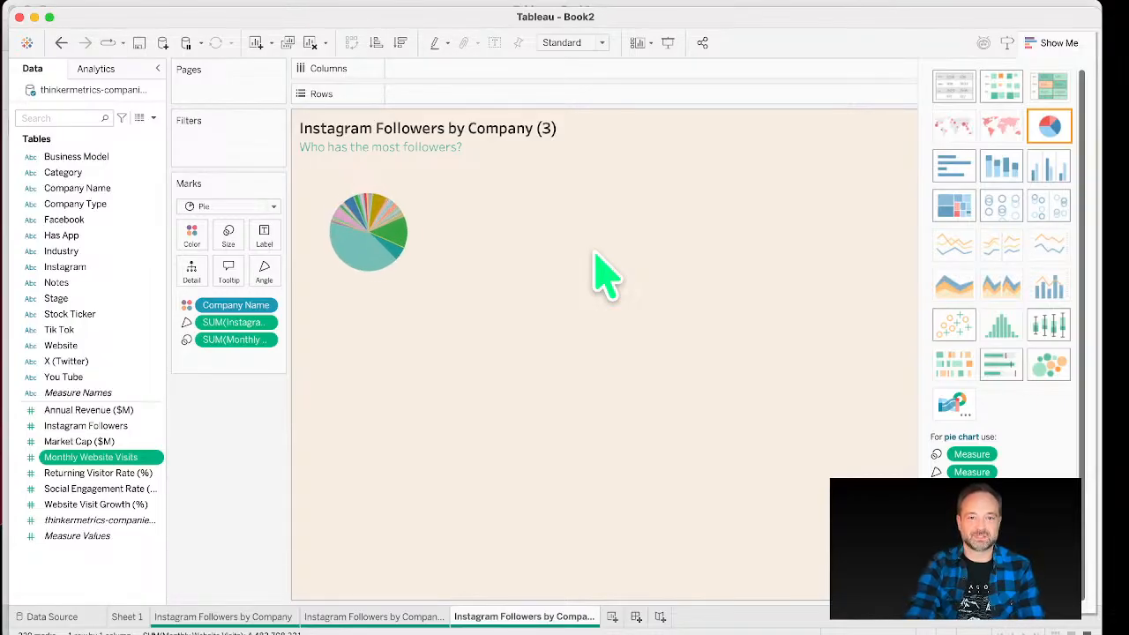
pyautogui.hotkey('ctrl', 'shift', 'b')
pyautogui.hotkey('ctrl', 'shift', 'b')
pyautogui.hotkey('ctrl', 'shift', 'b')
pyautogui.hotkey('ctrl', 'shift', 'b')
pyautogui.hotkey('ctrl', 'shift', 'b')
pyautogui.hotkey('ctrl', 'shift', 'b')
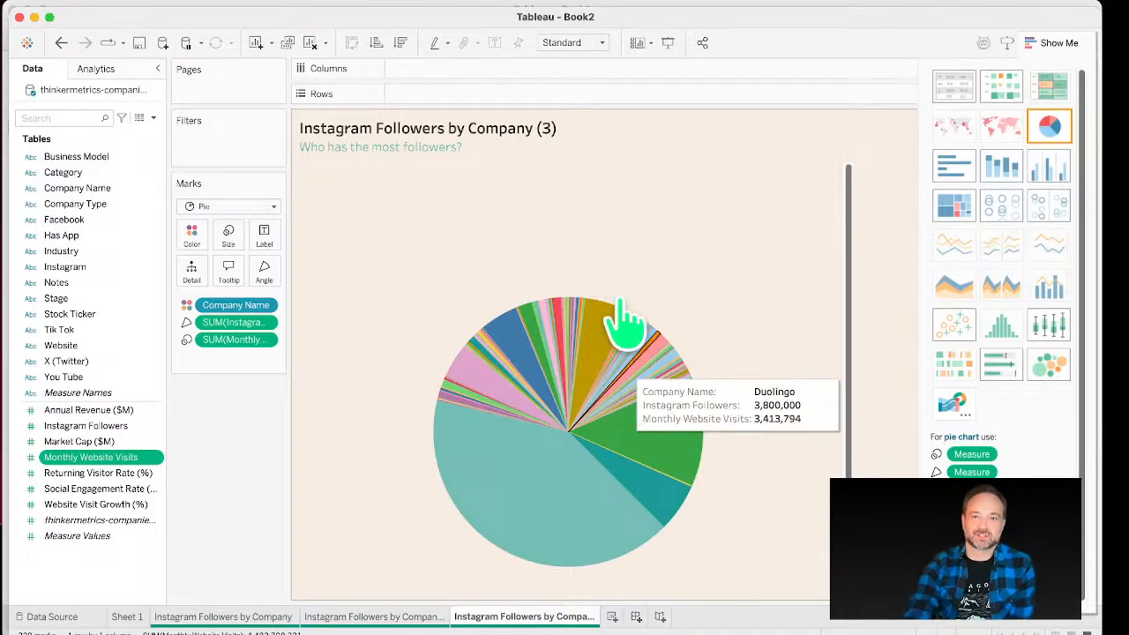
# Step: Set the worksheet's fit option to Entire View
pyautogui.click(582, 43)
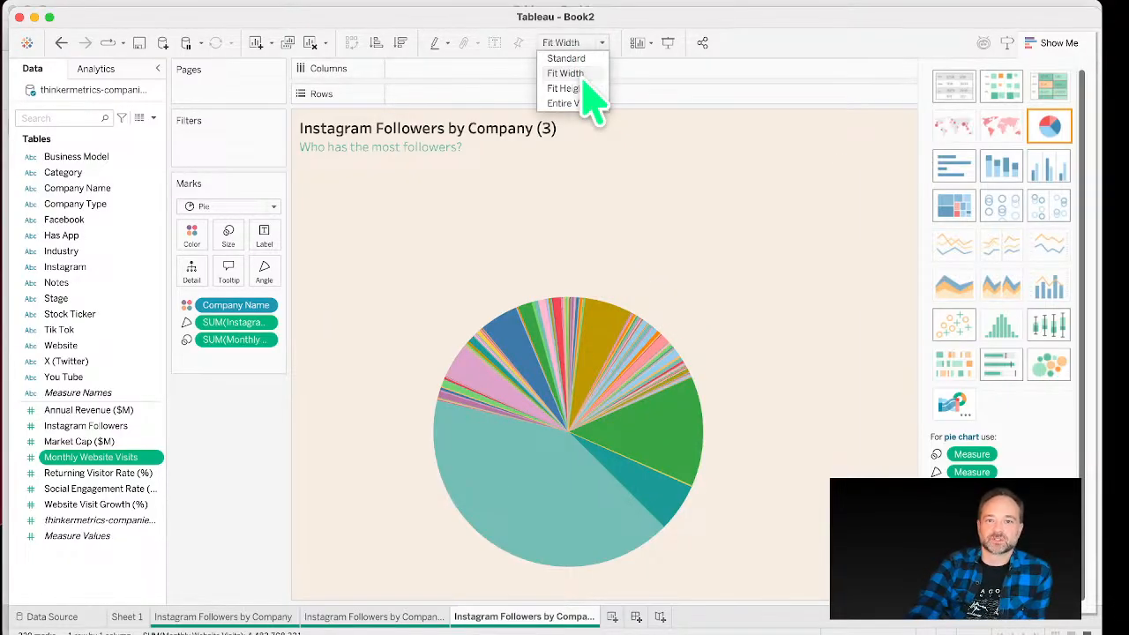
pyautogui.click(584, 88)
pyautogui.click(578, 44)
pyautogui.click(590, 103)
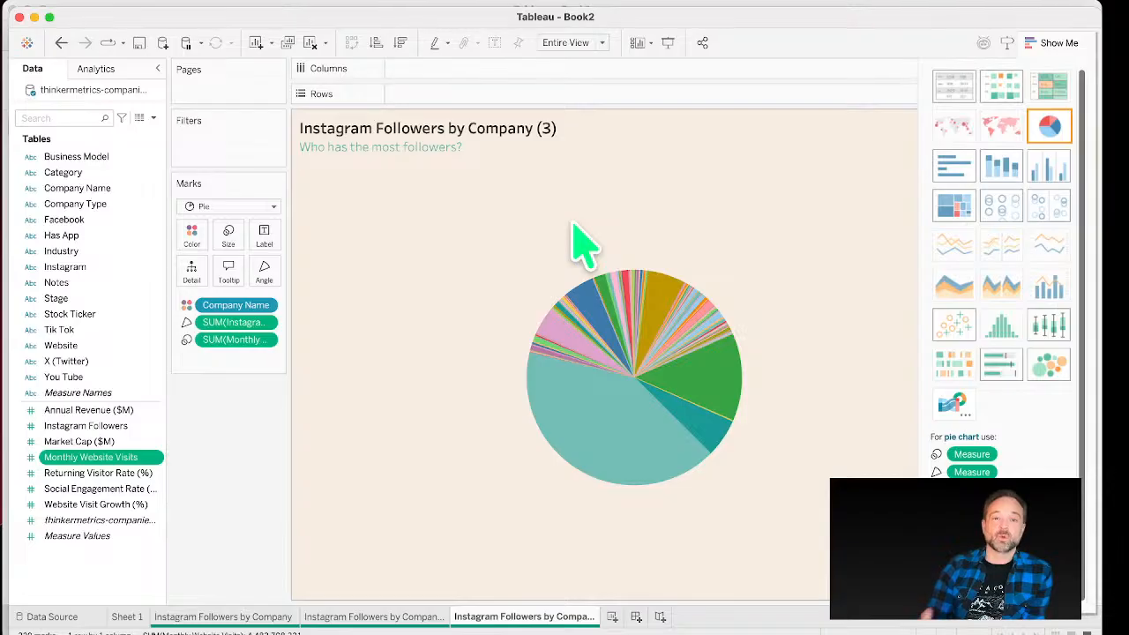
# Step: Sort the pie slices in descending order
pyautogui.click(399, 43)
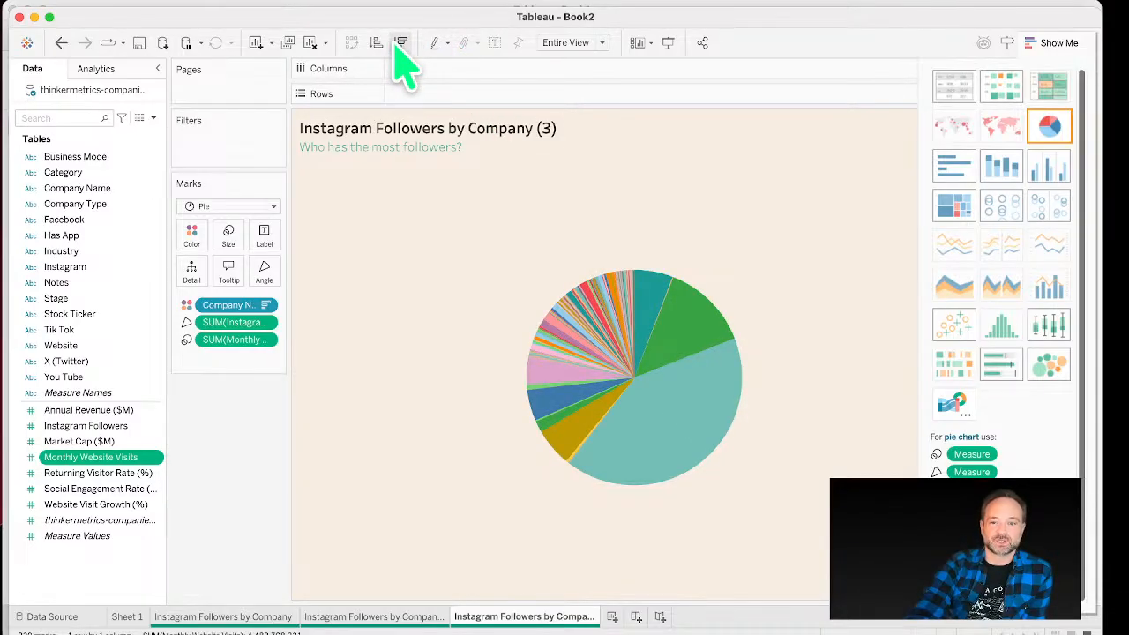
pyautogui.click(378, 42)
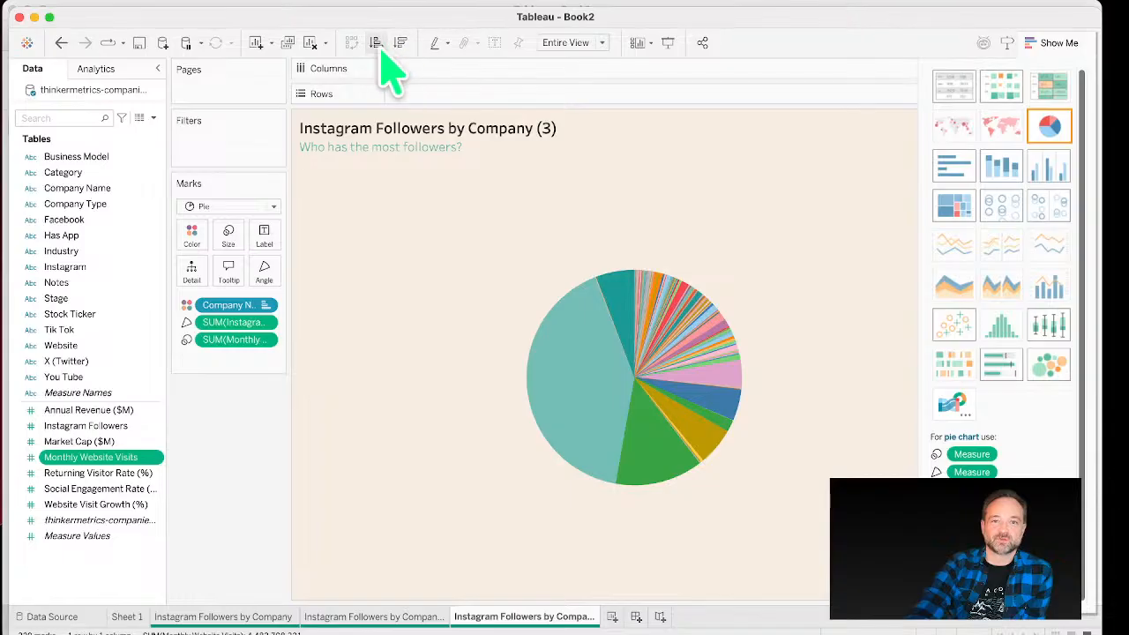
pyautogui.click(399, 46)
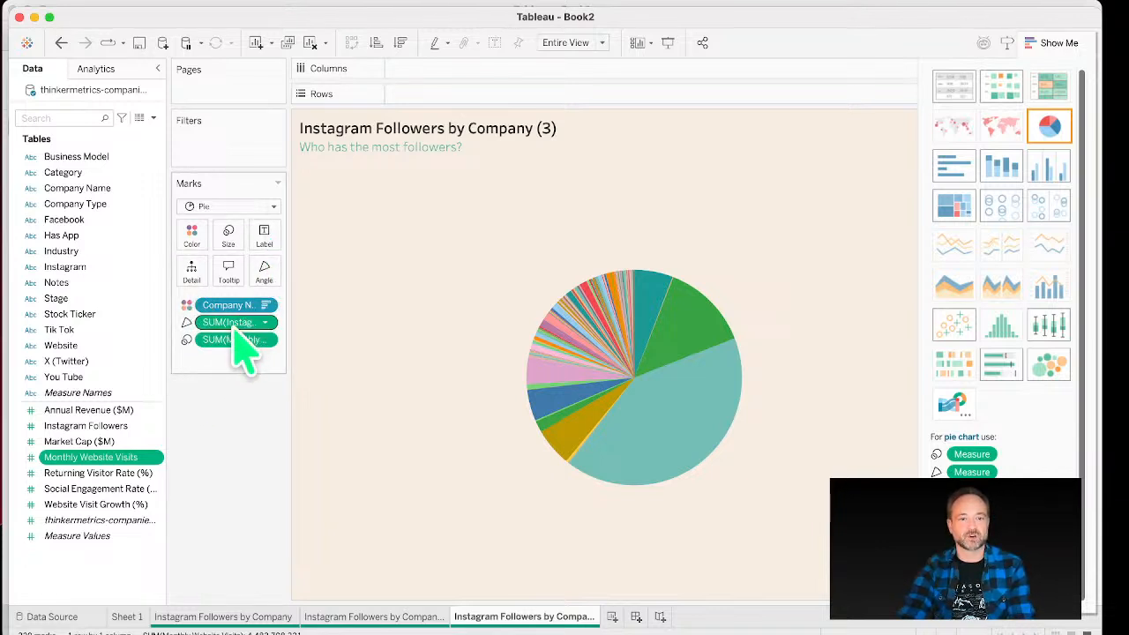
# Step: Add Company Name and Monthly Website Visits as labels on the pie slices
pyautogui.moveTo(240, 305); pyautogui.dragTo(271, 247)
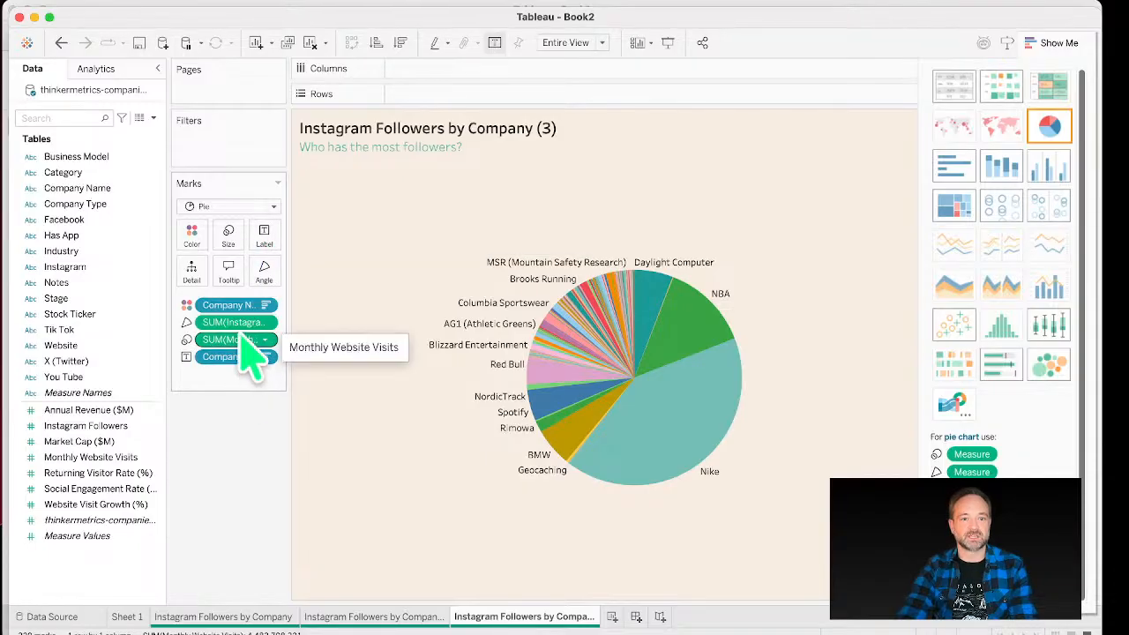
pyautogui.moveTo(240, 339); pyautogui.dragTo(264, 243)
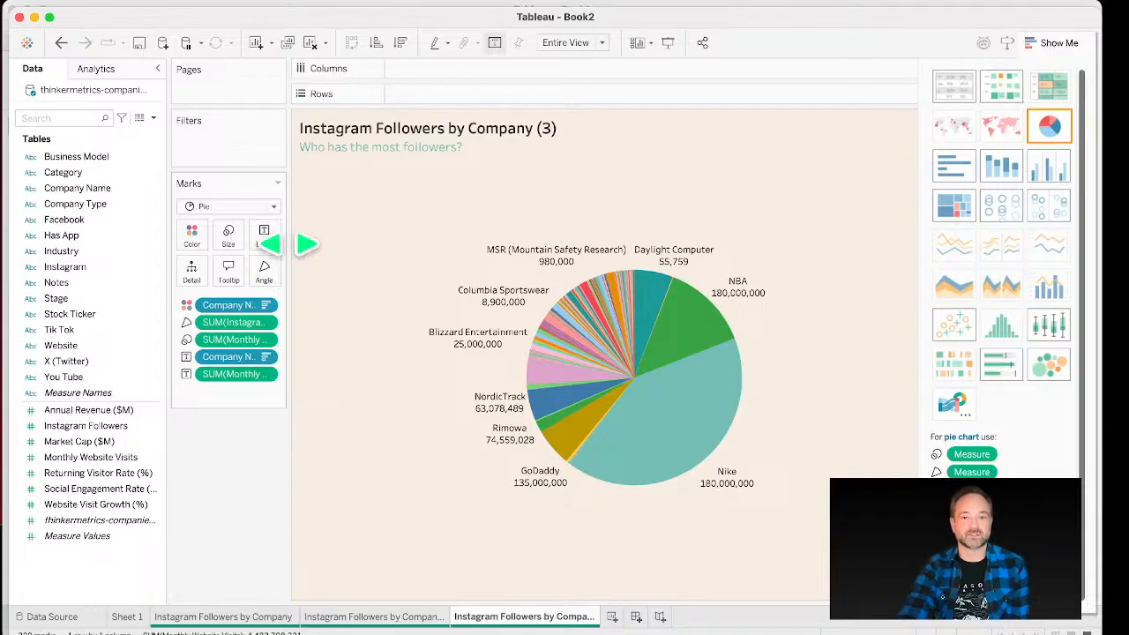
# Step: Set the pie labels' font color to Match Mark Color and confirm the label text in the Edit Label dialog
pyautogui.click(265, 236)
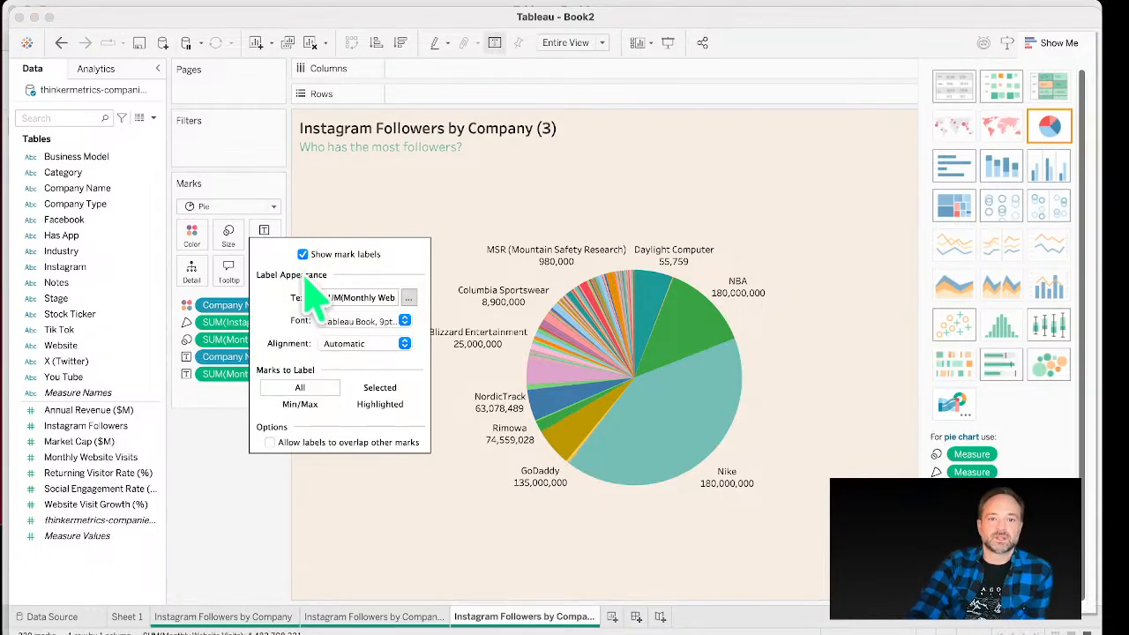
pyautogui.click(370, 321)
pyautogui.click(381, 411)
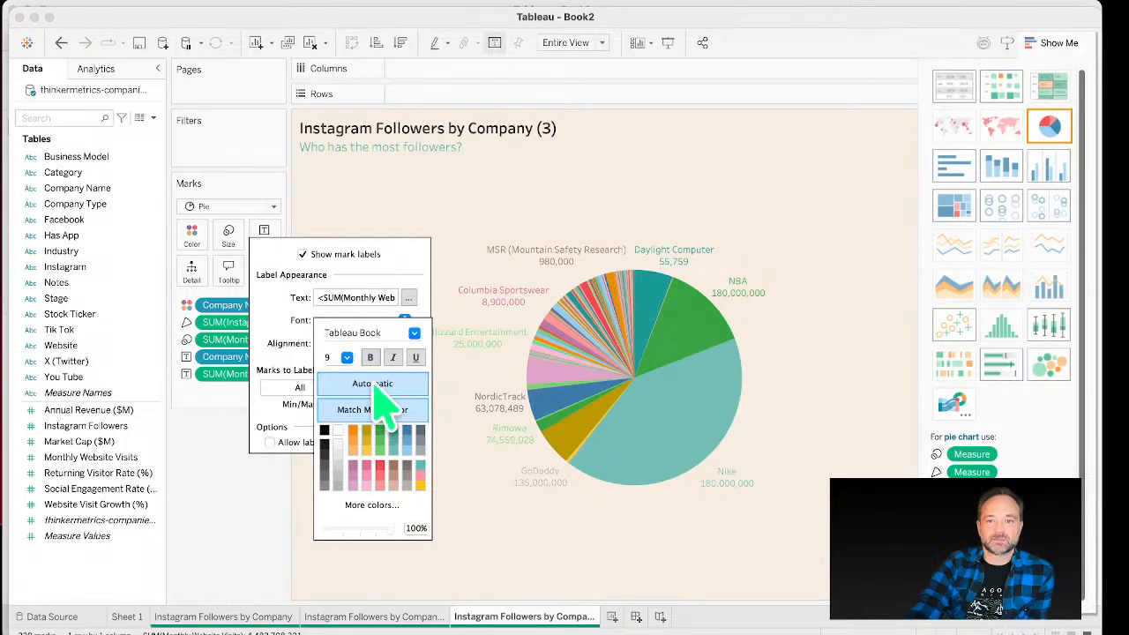
pyautogui.click(408, 298)
pyautogui.click(408, 298)
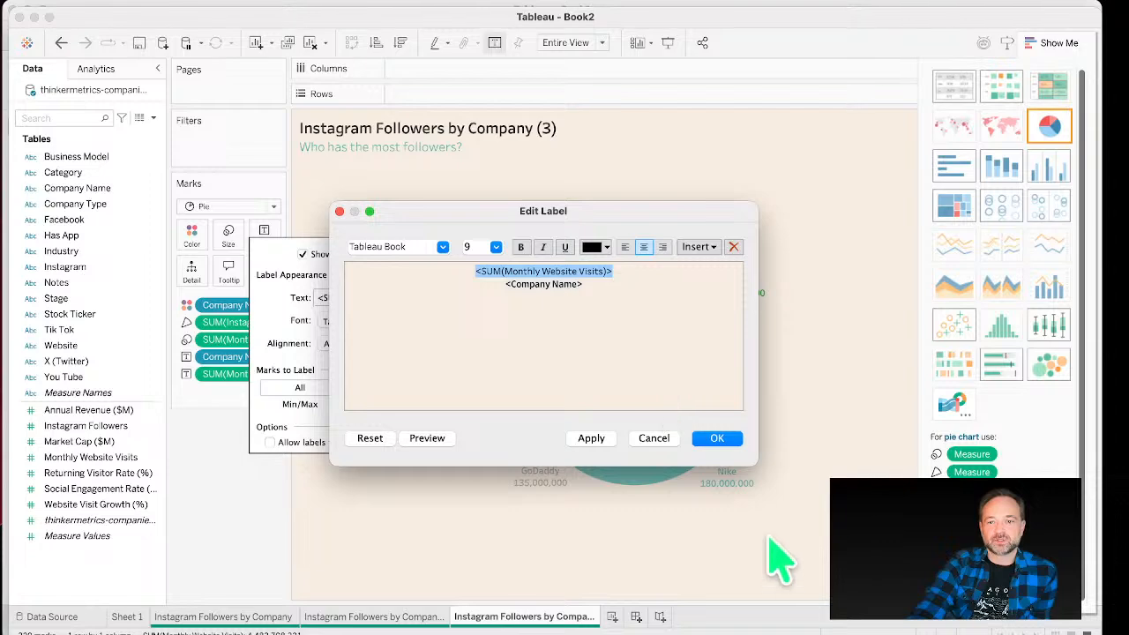
pyautogui.click(718, 441)
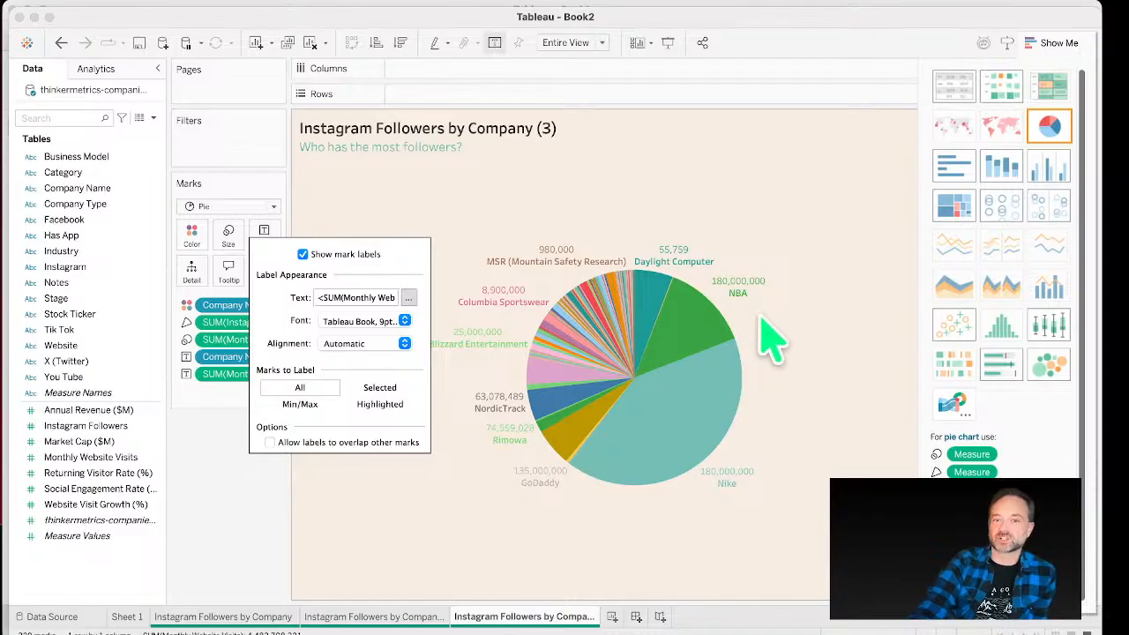
pyautogui.click(750, 245)
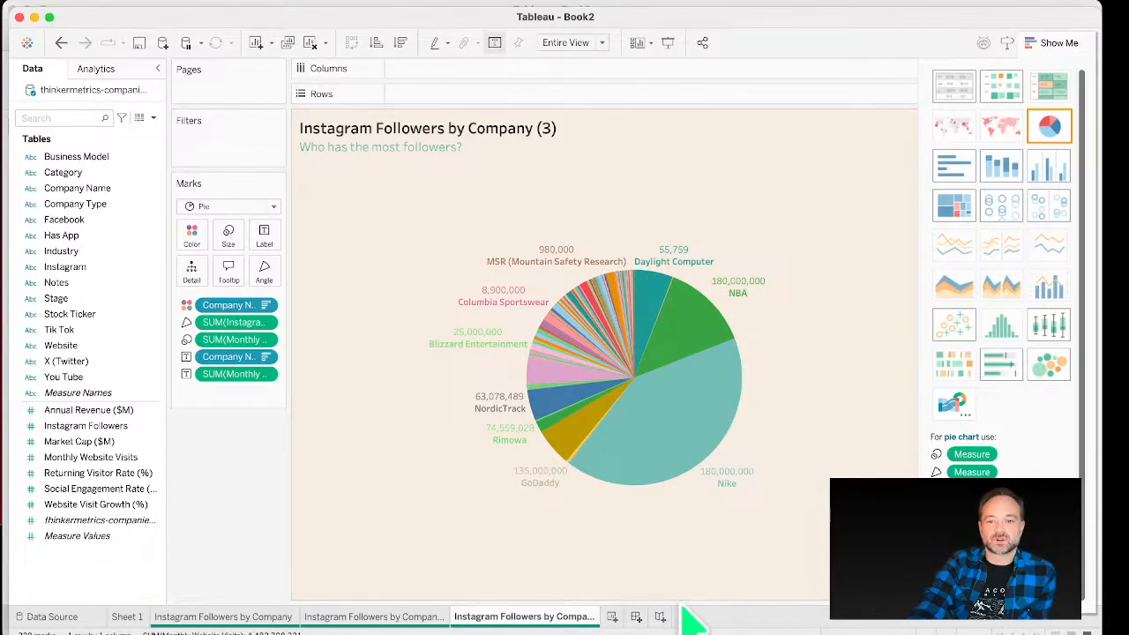
# Step: Create a new worksheet with Category on columns and the count of thinkermetrics-companies records on rows
pyautogui.click(611, 617)
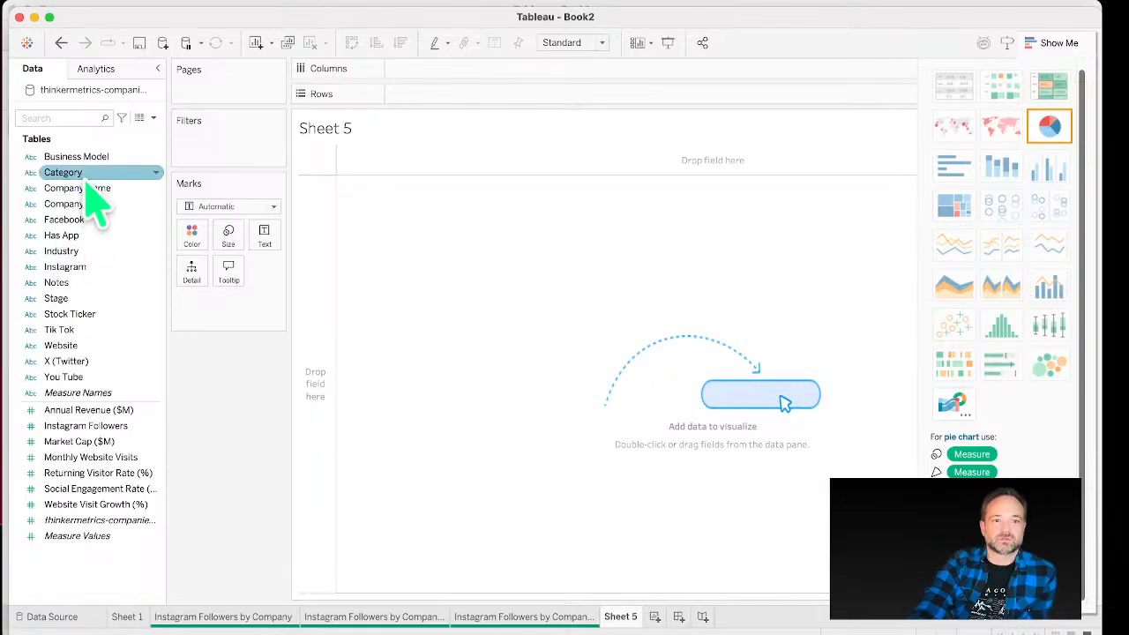
pyautogui.moveTo(85, 181); pyautogui.dragTo(427, 75)
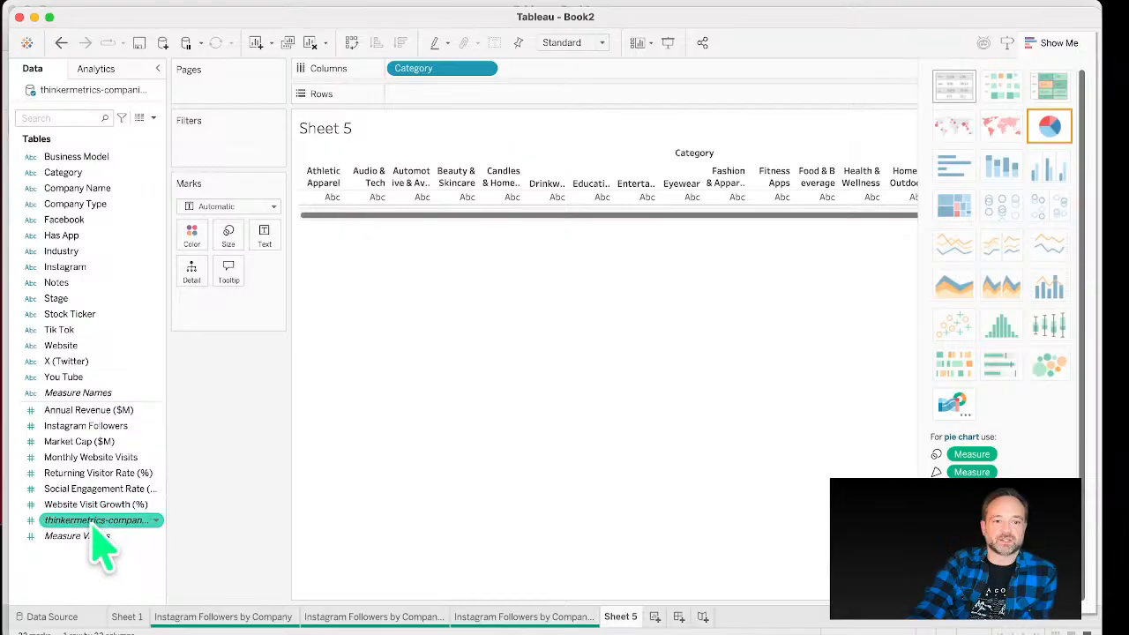
pyautogui.moveTo(95, 540); pyautogui.dragTo(481, 94)
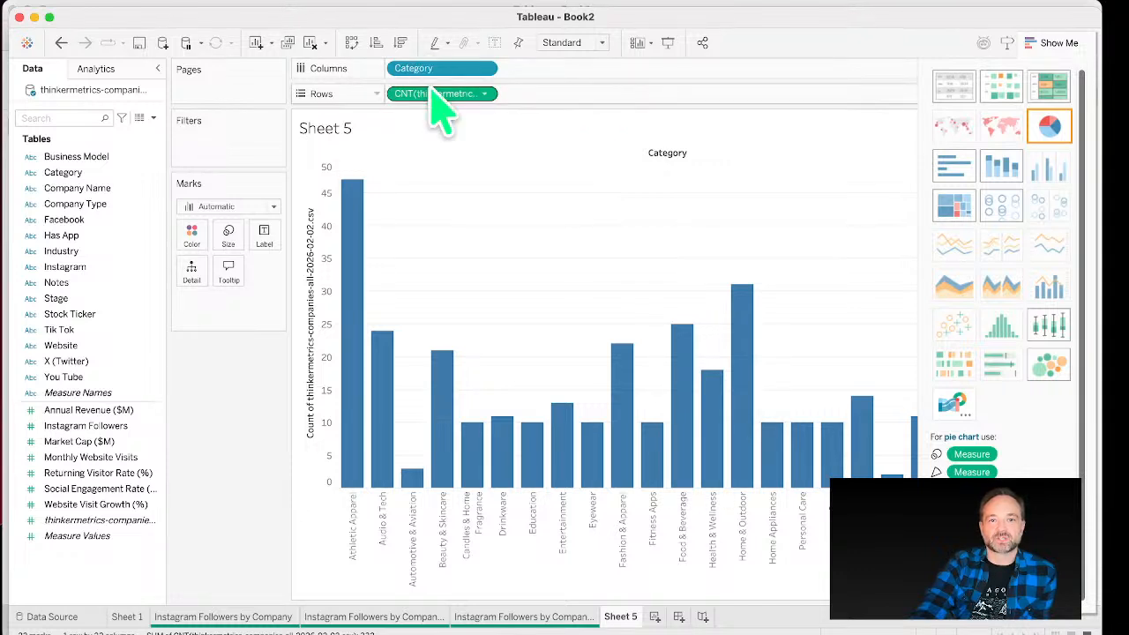
# Step: Sort the category bars descending and swap the axes into a horizontal bar chart
pyautogui.click(400, 42)
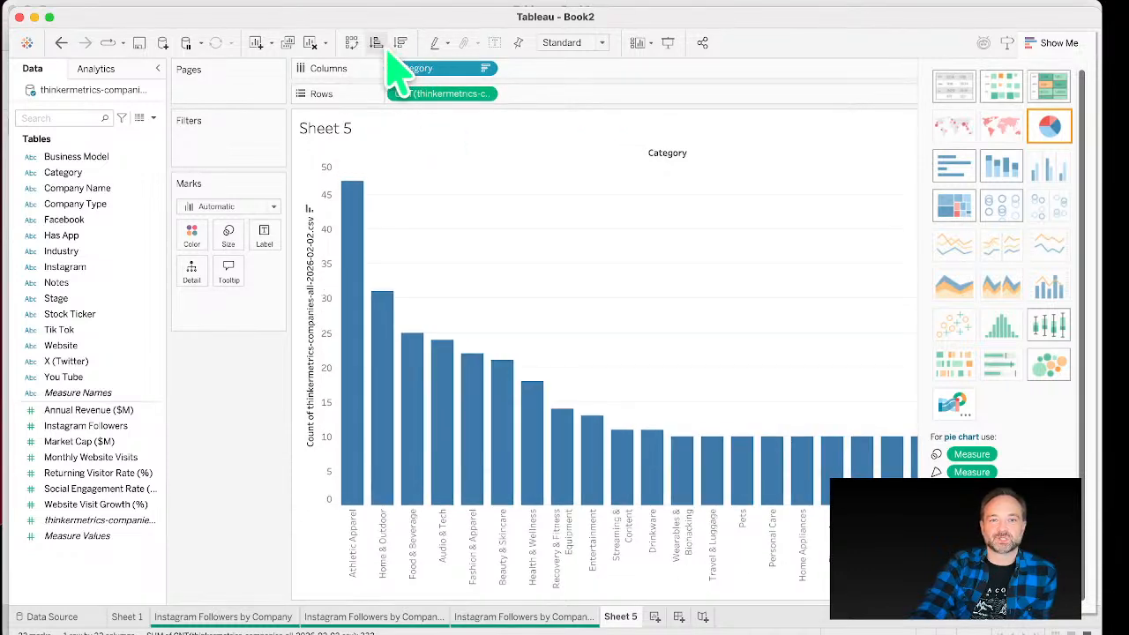
pyautogui.click(376, 42)
pyautogui.click(400, 44)
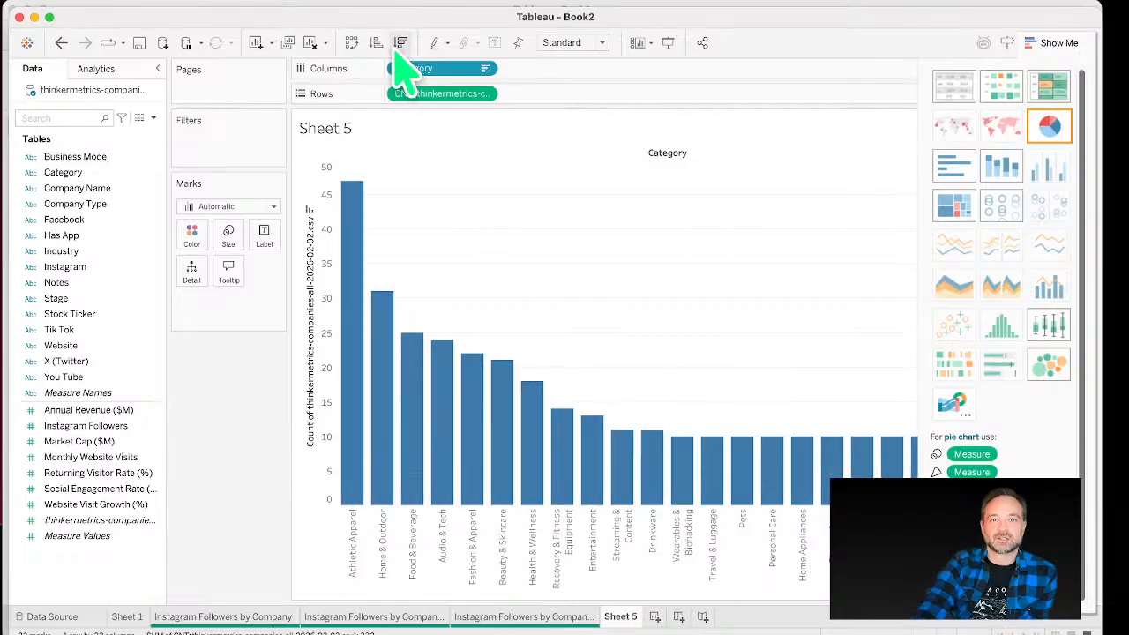
pyautogui.click(352, 44)
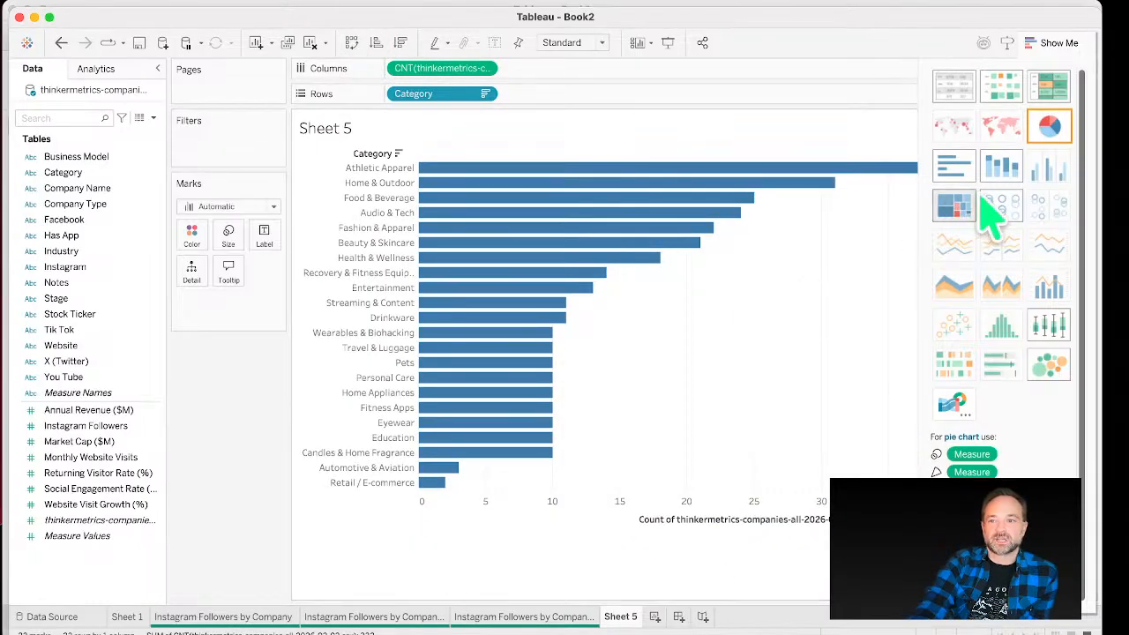
# Step: Convert the category chart into a pie chart and fit it to Entire View
pyautogui.click(1050, 130)
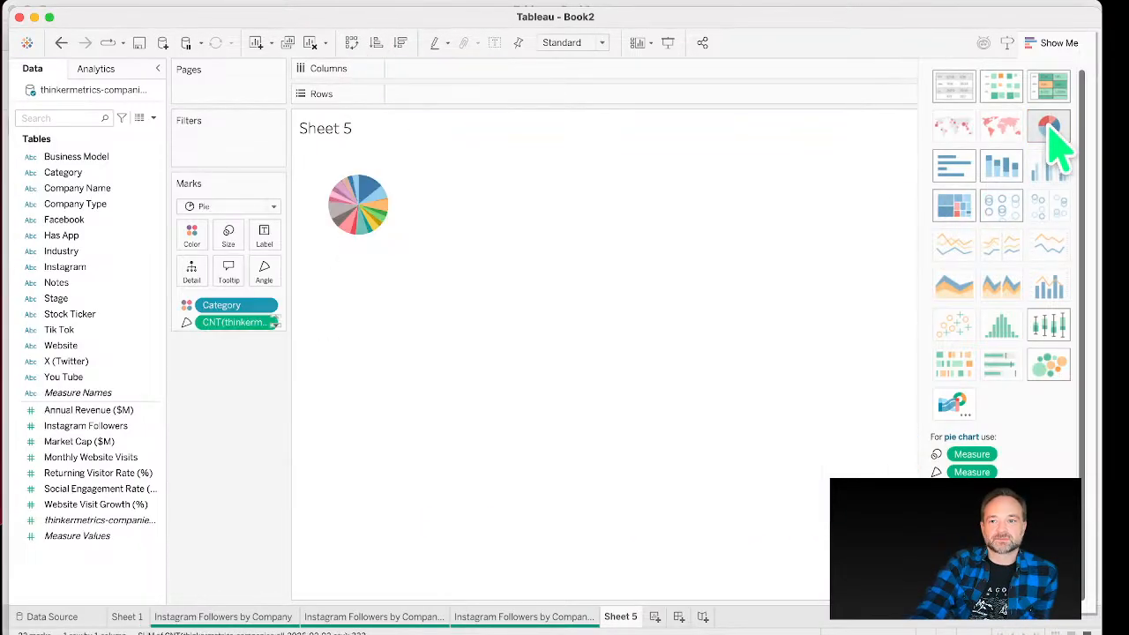
pyautogui.click(569, 42)
pyautogui.click(575, 101)
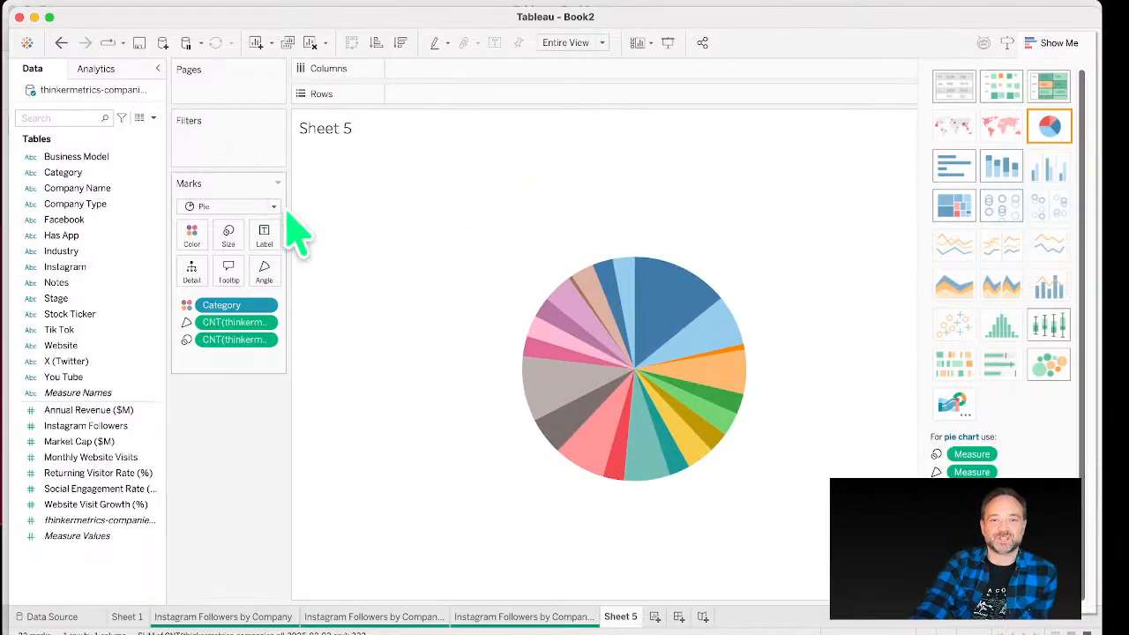
# Step: Sort the category slices descending and label them with the record count and Category
pyautogui.click(400, 45)
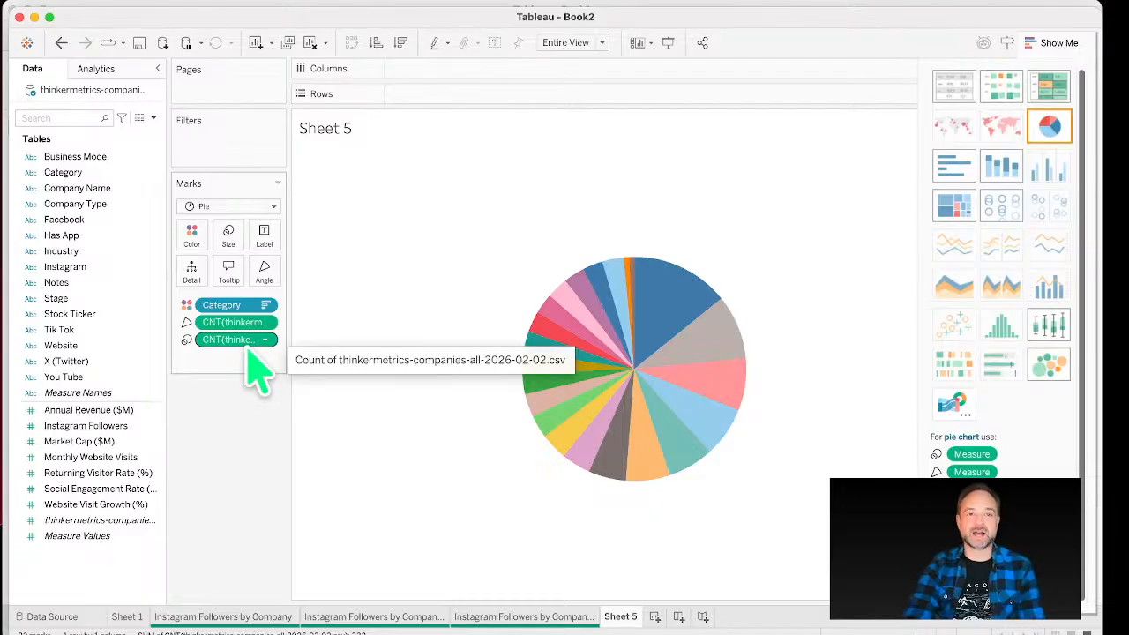
pyautogui.moveTo(249, 325); pyautogui.dragTo(269, 242)
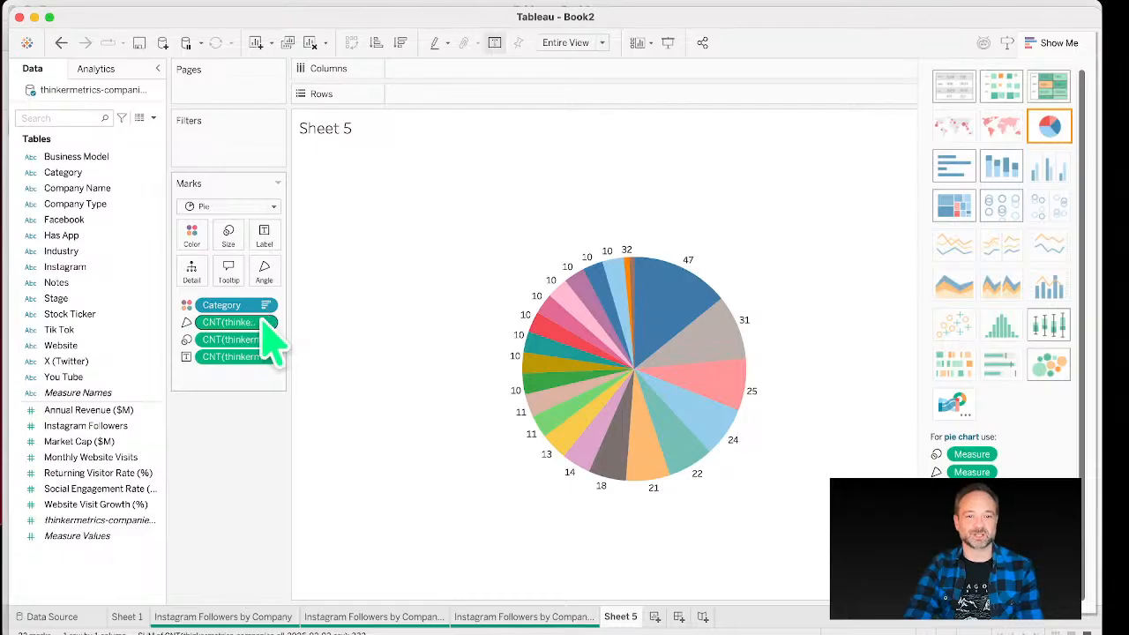
pyautogui.moveTo(258, 306); pyautogui.dragTo(281, 256)
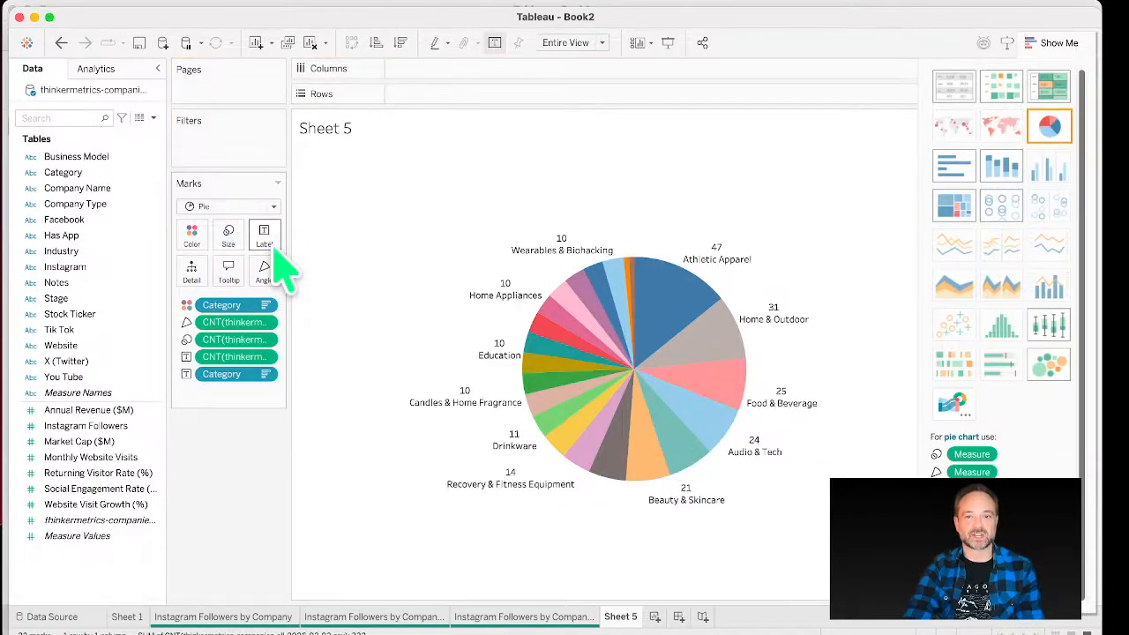
# Step: Set the category pie labels' font color to Match Mark Color
pyautogui.click(263, 234)
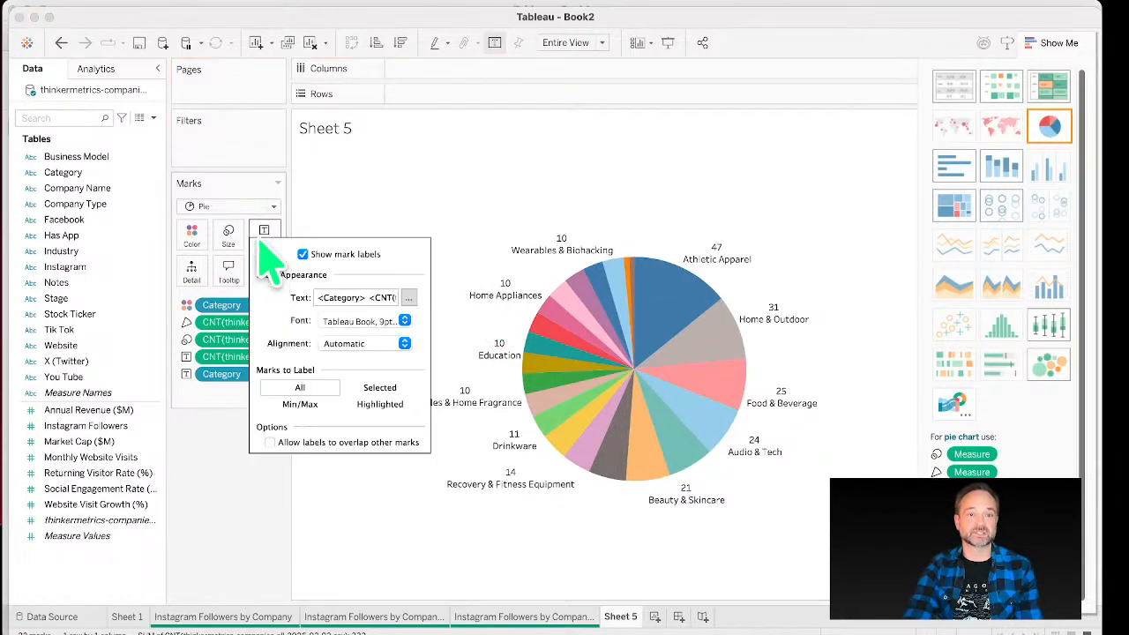
pyautogui.click(404, 320)
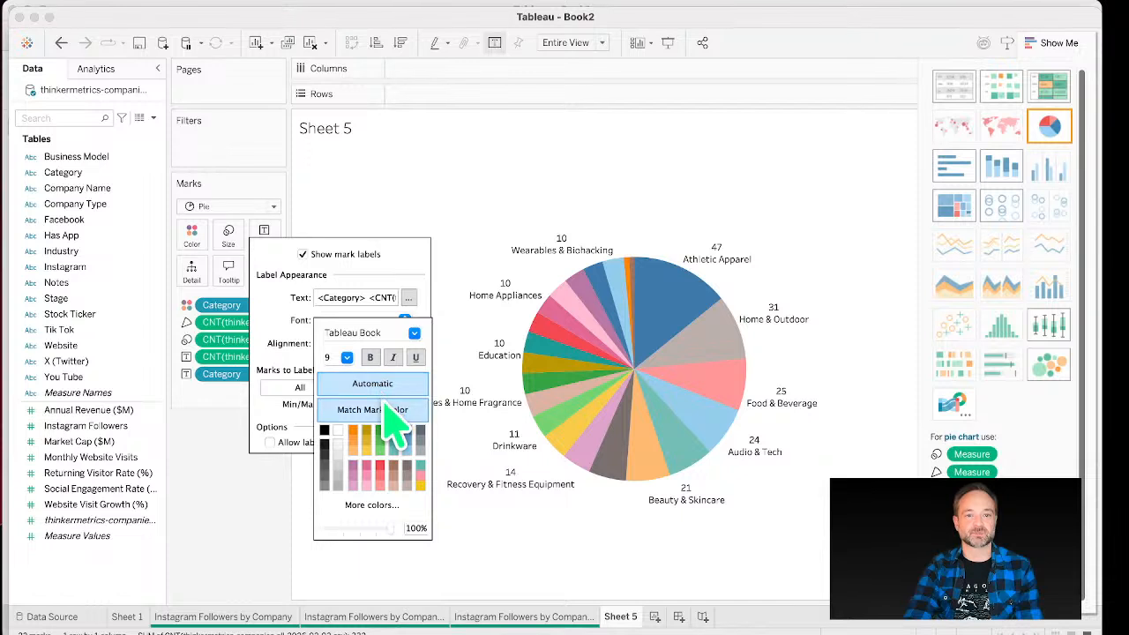
pyautogui.click(370, 357)
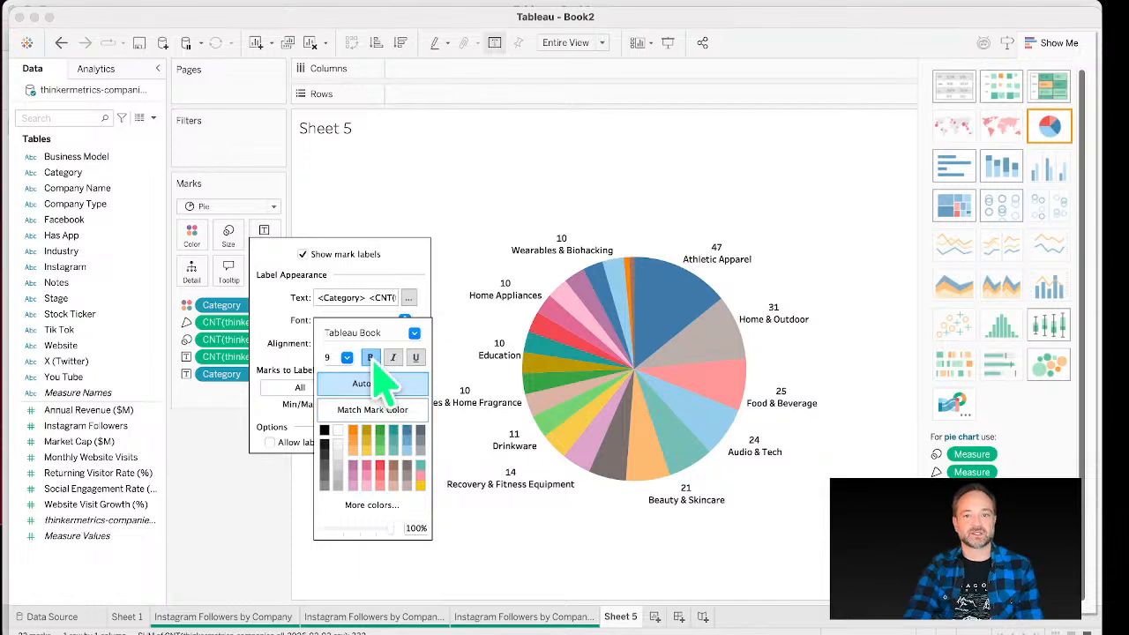
pyautogui.click(397, 411)
pyautogui.click(537, 187)
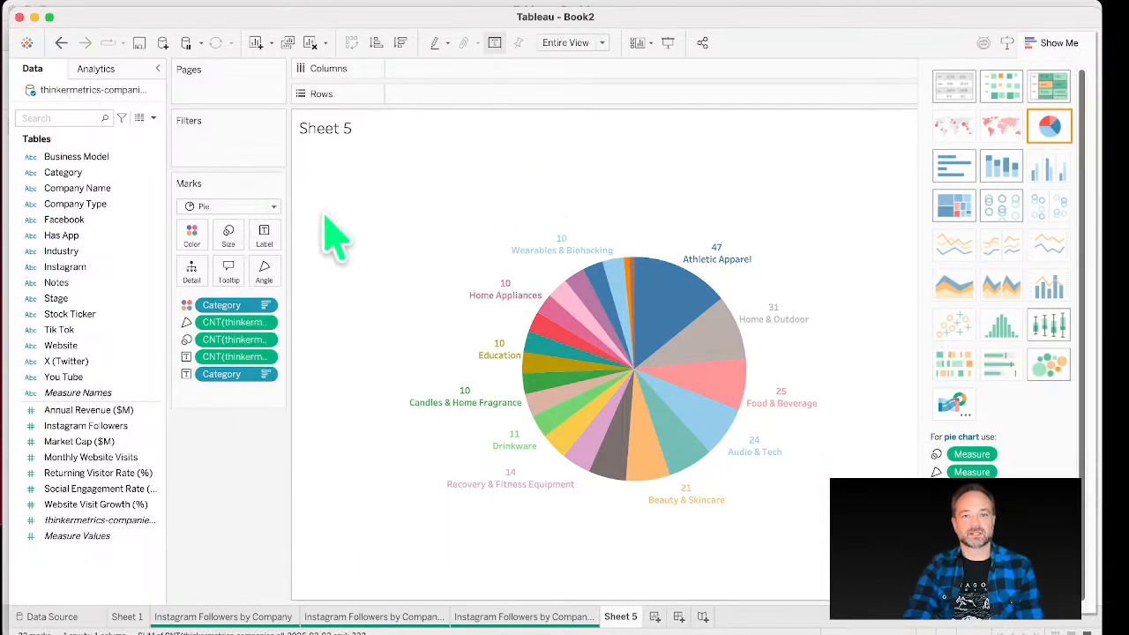
# Step: Assign the Nuriel Stone color palette to the Category colors of the pie
pyautogui.click(194, 242)
pyautogui.click(232, 272)
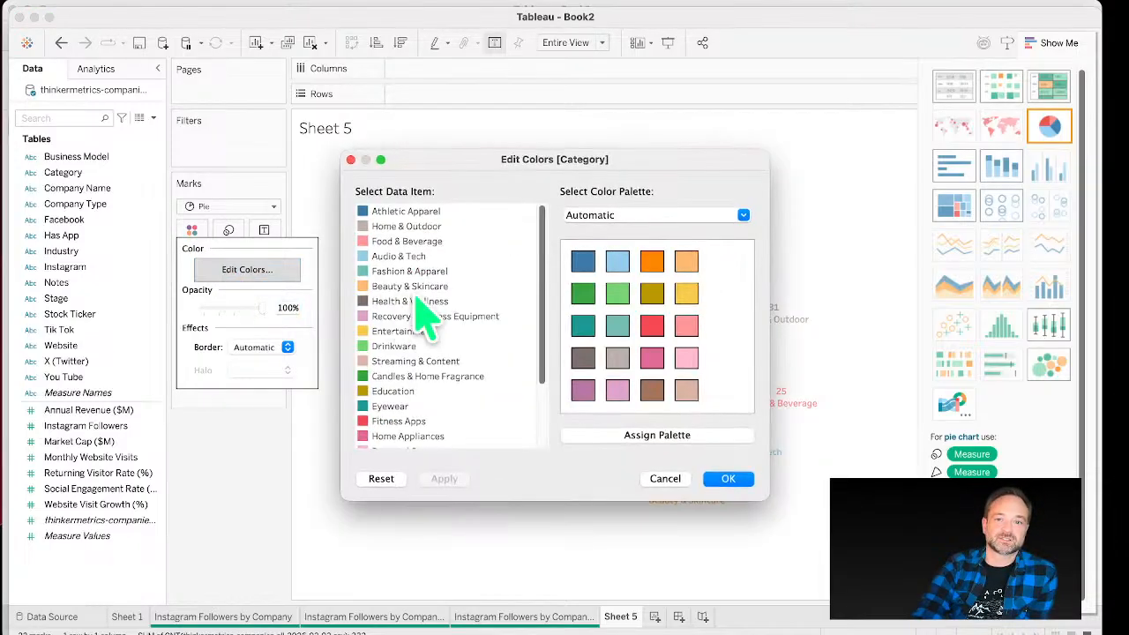
pyautogui.click(660, 220)
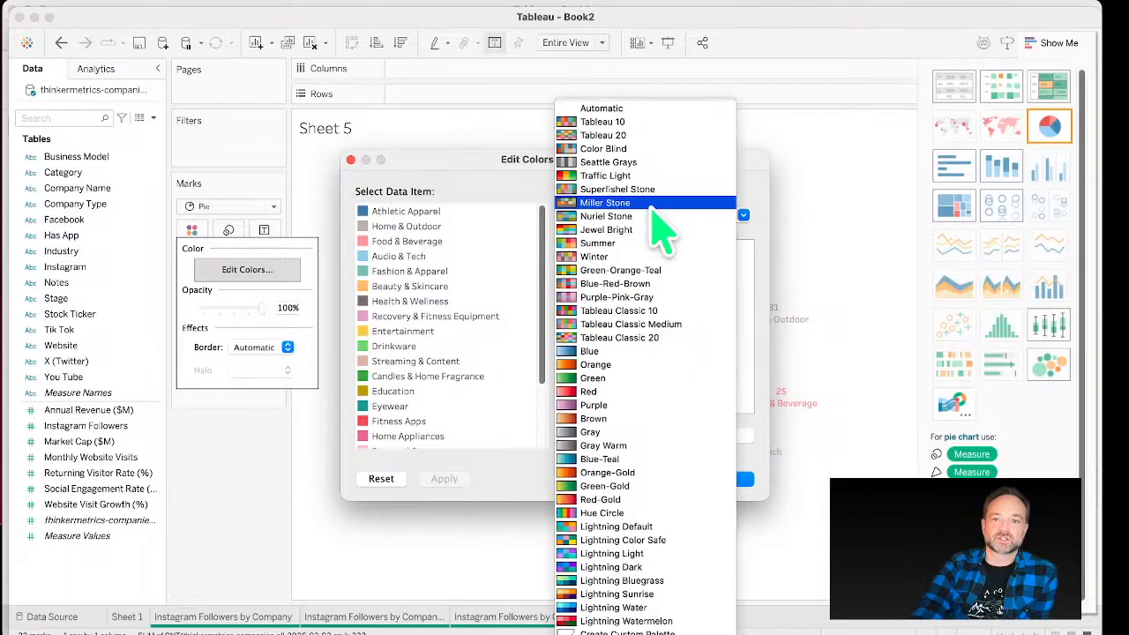
pyautogui.click(653, 215)
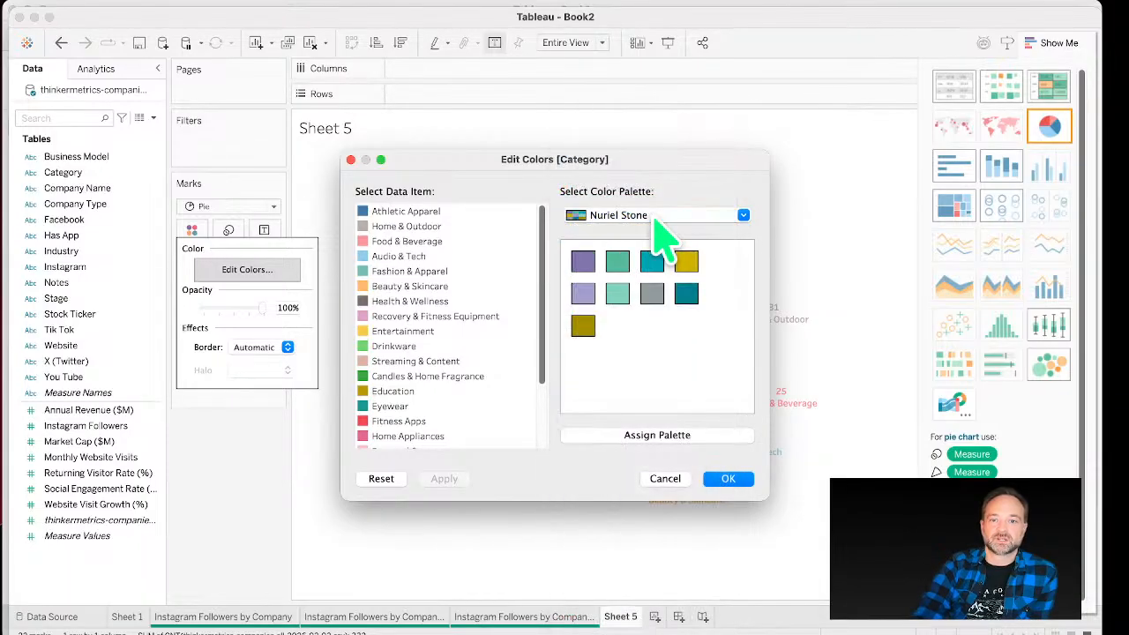
pyautogui.click(697, 435)
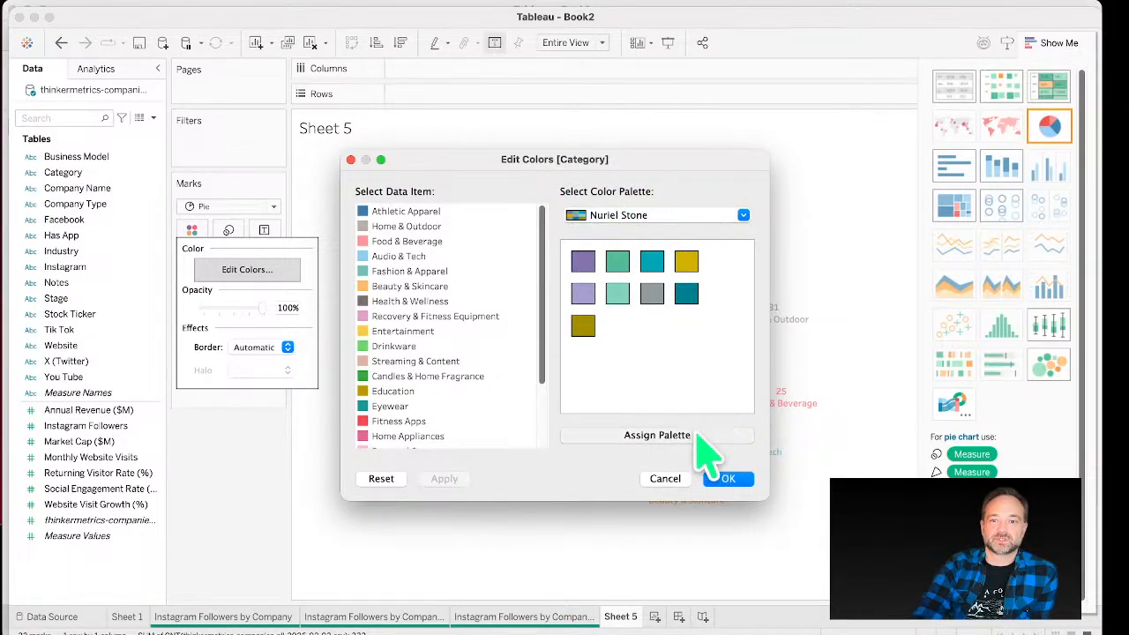
# Step: Give Home & Outdoor the olive swatch and confirm the category color edits
pyautogui.click(609, 351)
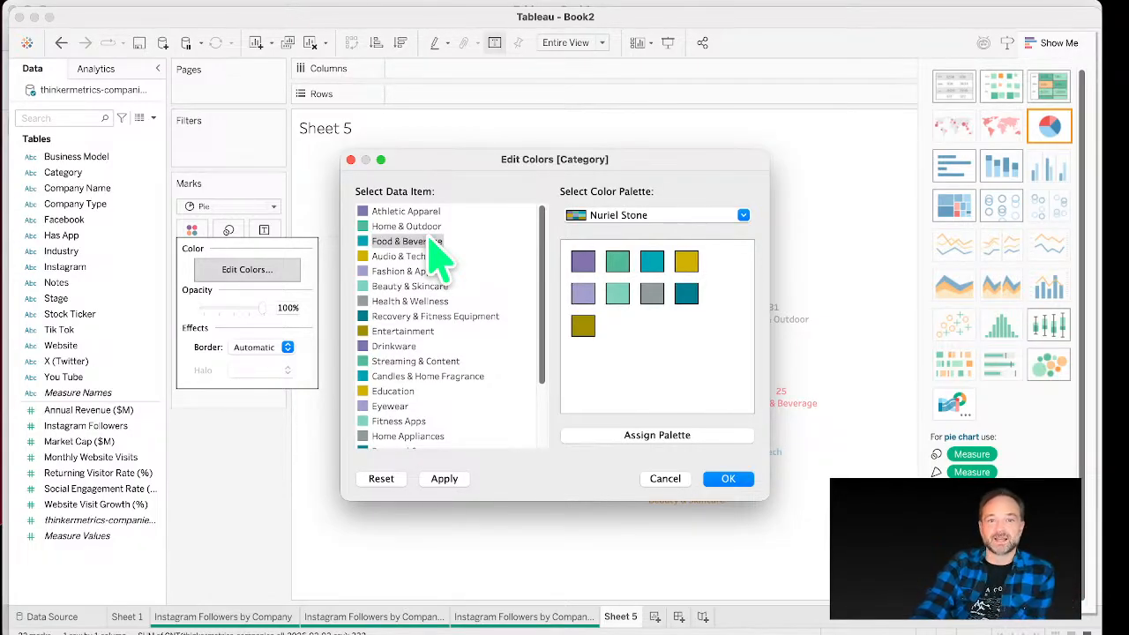
pyautogui.click(482, 271)
pyautogui.click(399, 256)
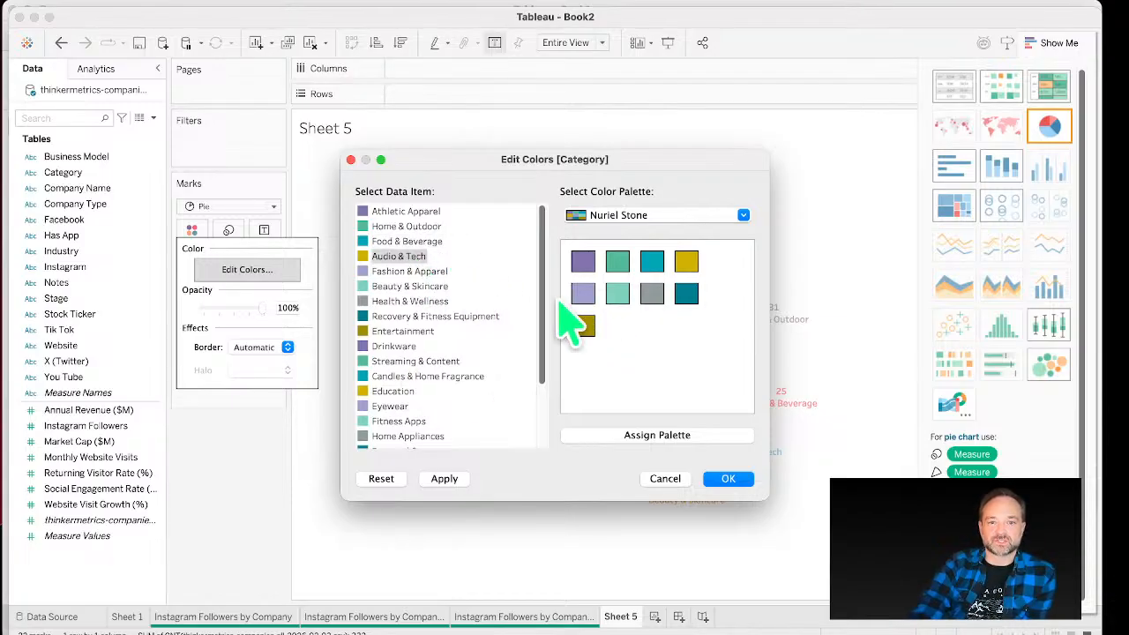
pyautogui.click(415, 227)
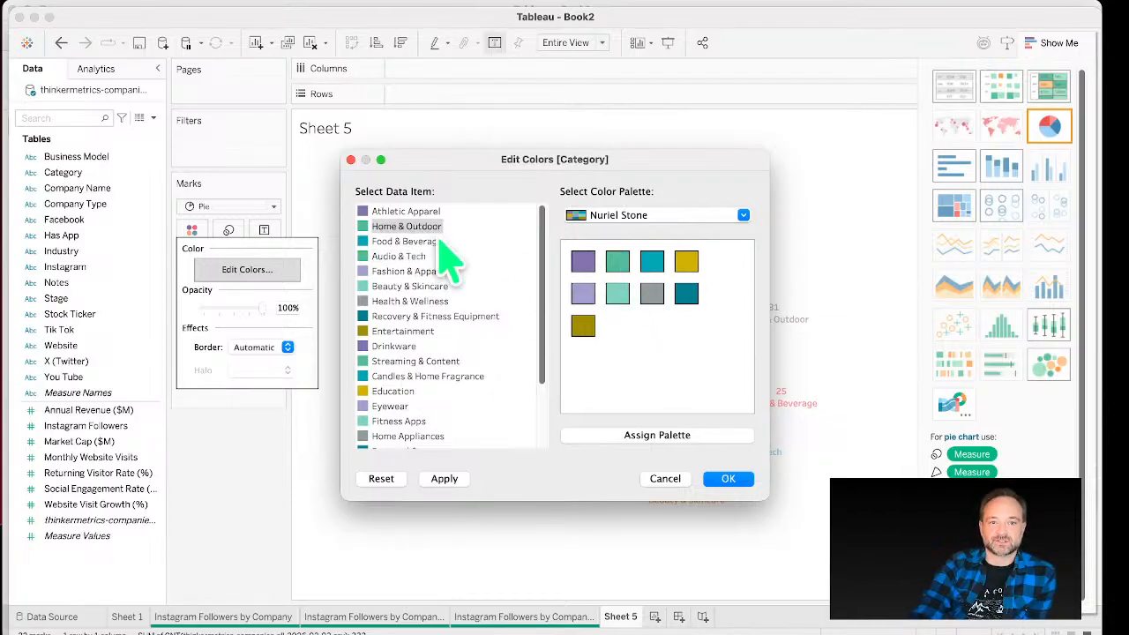
pyautogui.click(583, 326)
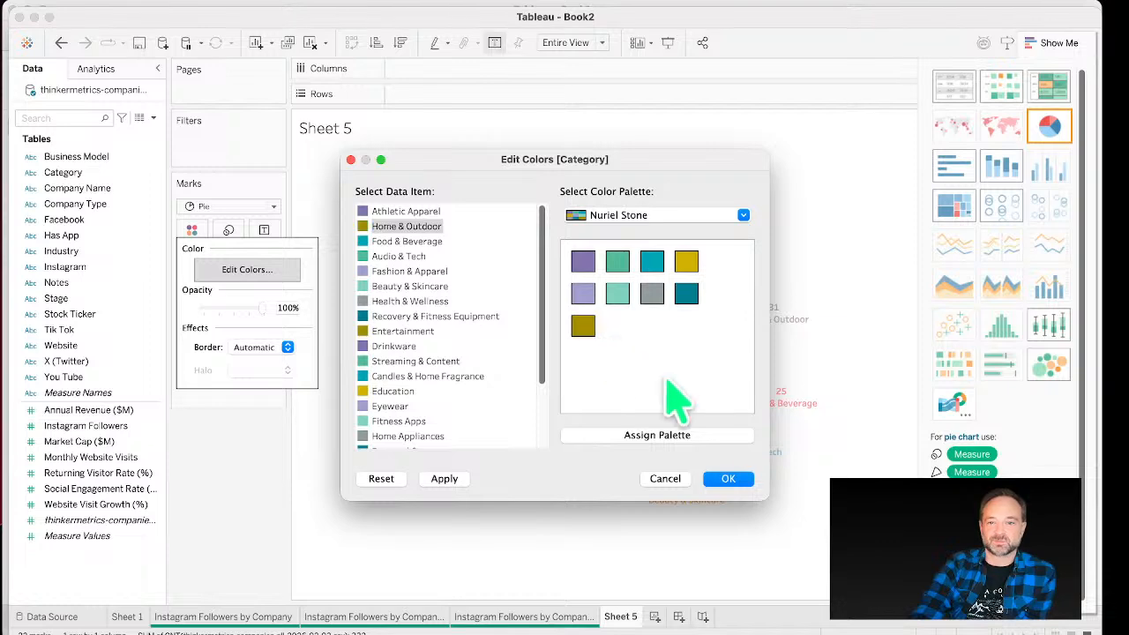
pyautogui.click(729, 479)
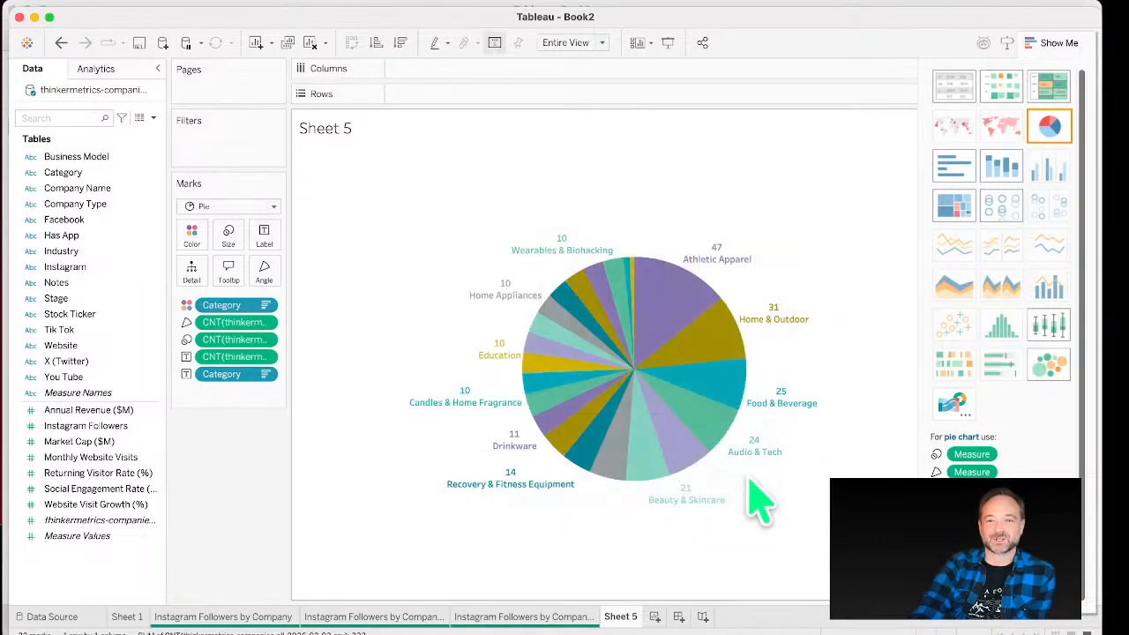
# Step: Set the pie marks' color opacity to 70%
pyautogui.click(194, 239)
pyautogui.moveTo(262, 323); pyautogui.dragTo(244, 324)
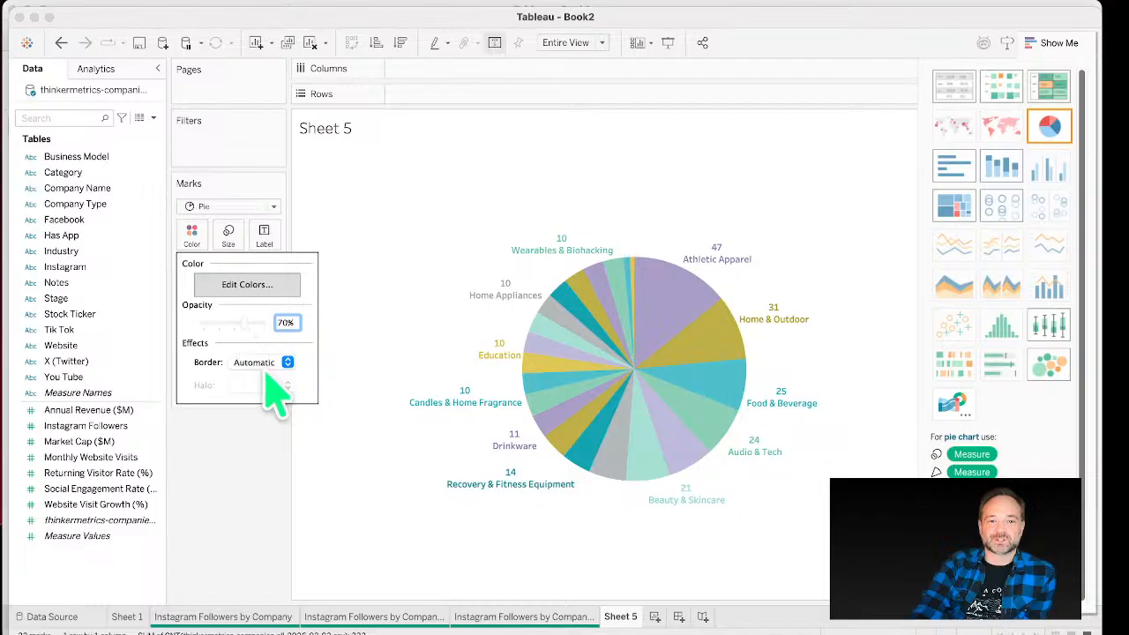
pyautogui.click(266, 364)
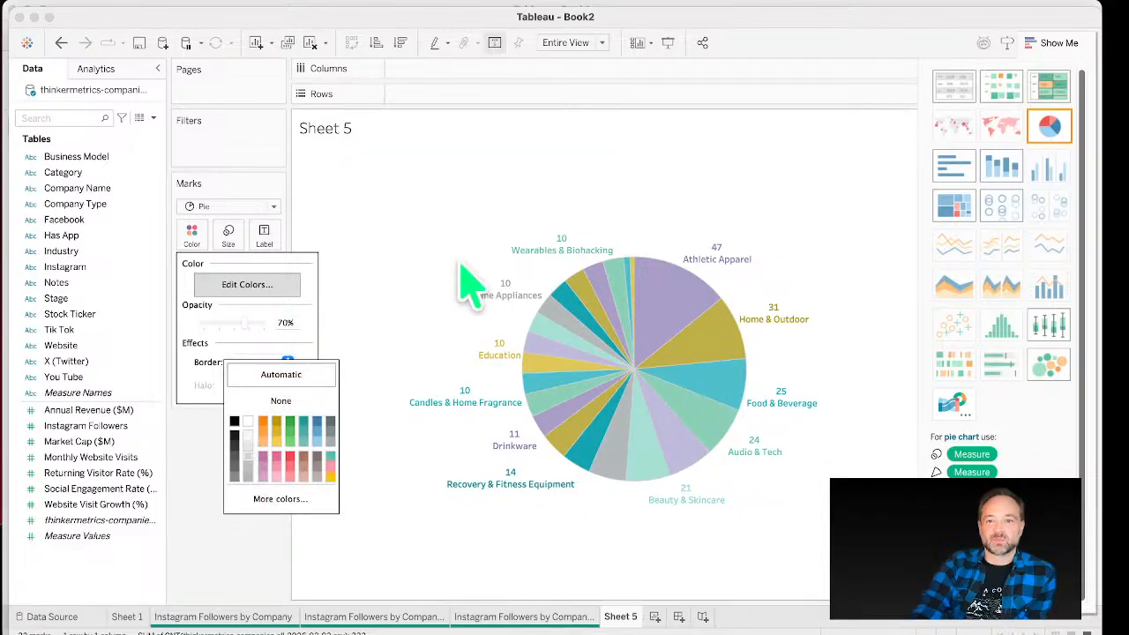
pyautogui.click(481, 211)
# Step: Rename the sheet as Company Category Mix
pyautogui.doubleClick(621, 617)
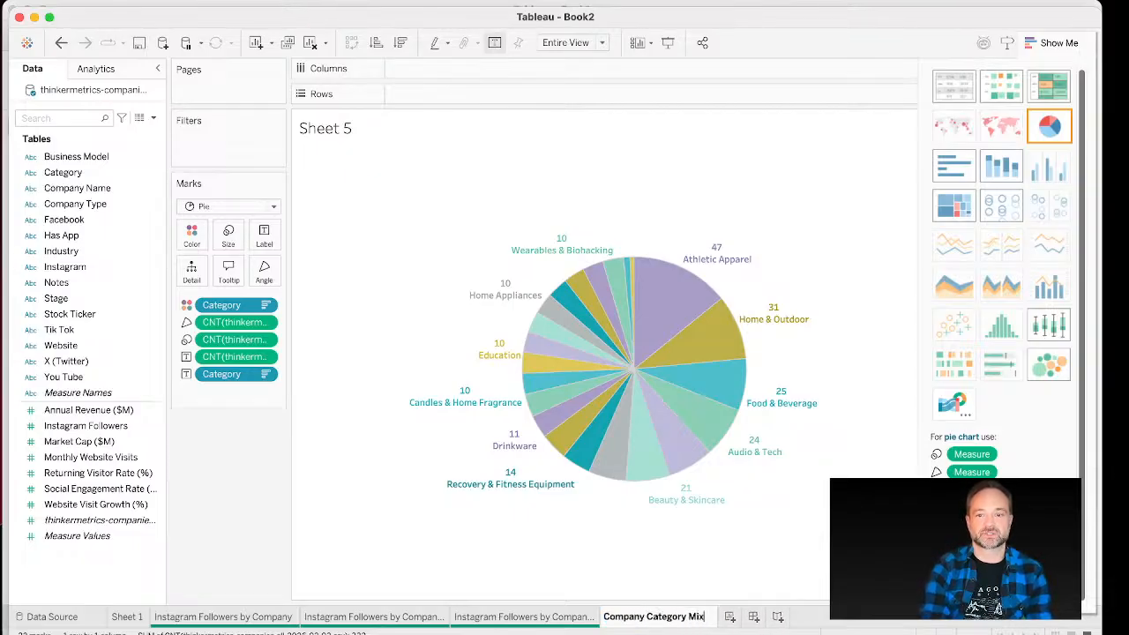
pyautogui.write('Company Category Mix')
pyautogui.press('Return')
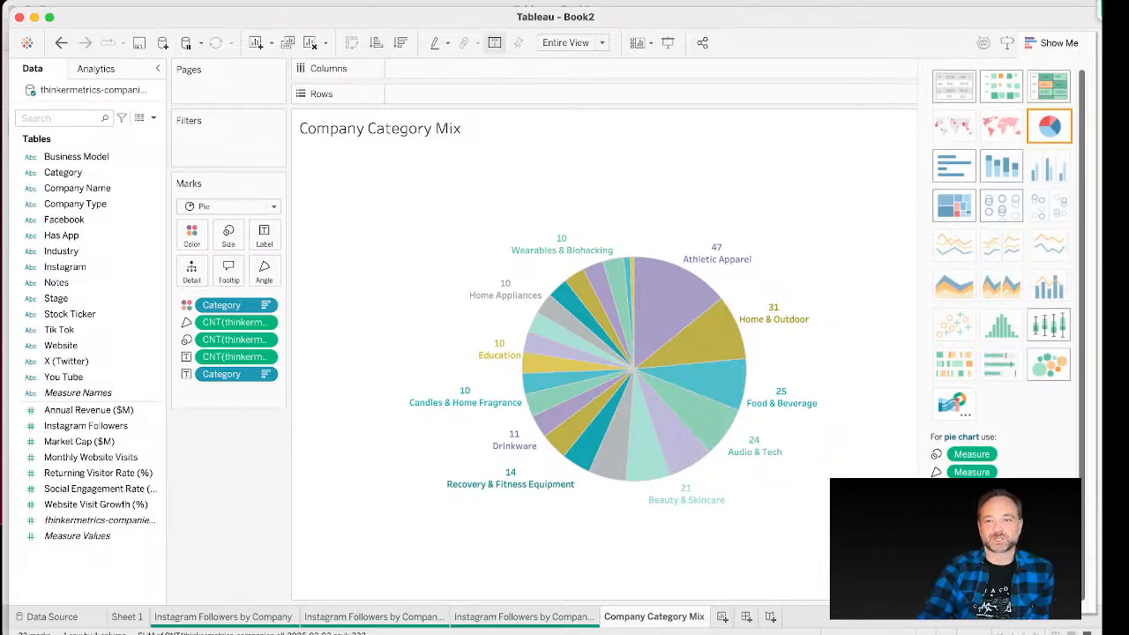
# Step: Add the Tik Tok field to the pie's tooltip
pyautogui.click(1052, 44)
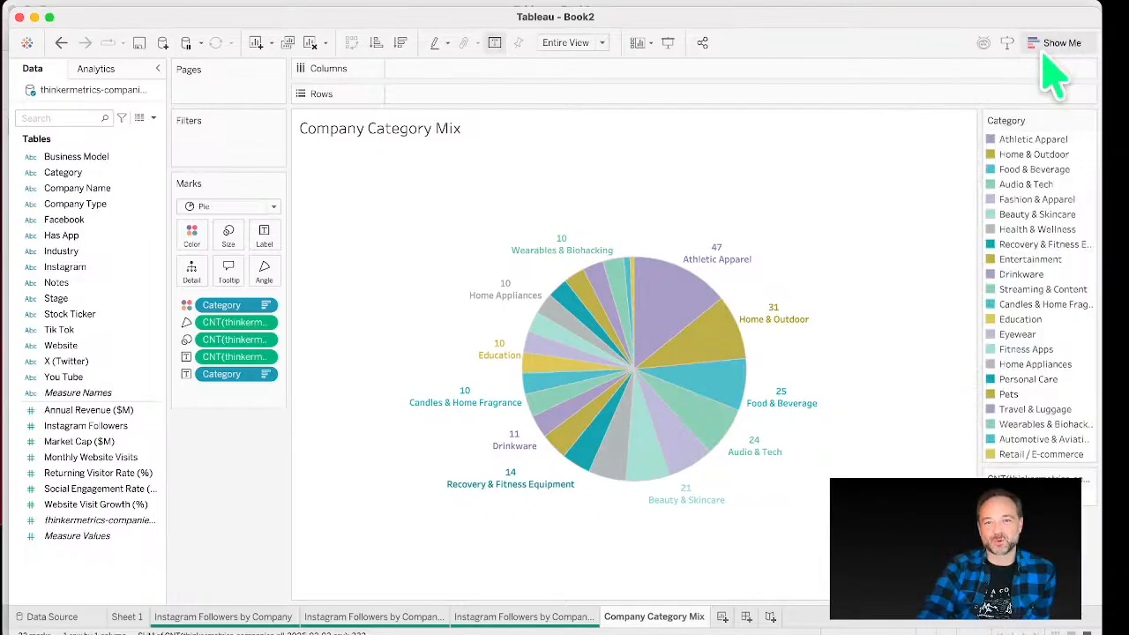
pyautogui.moveTo(572, 486)
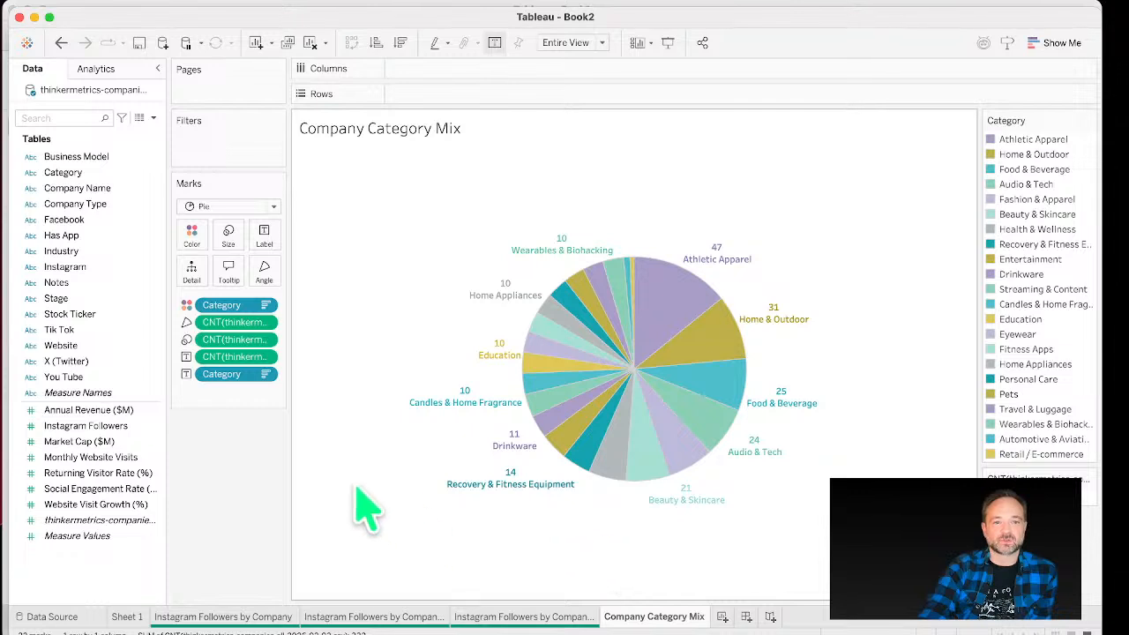
pyautogui.moveTo(737, 441)
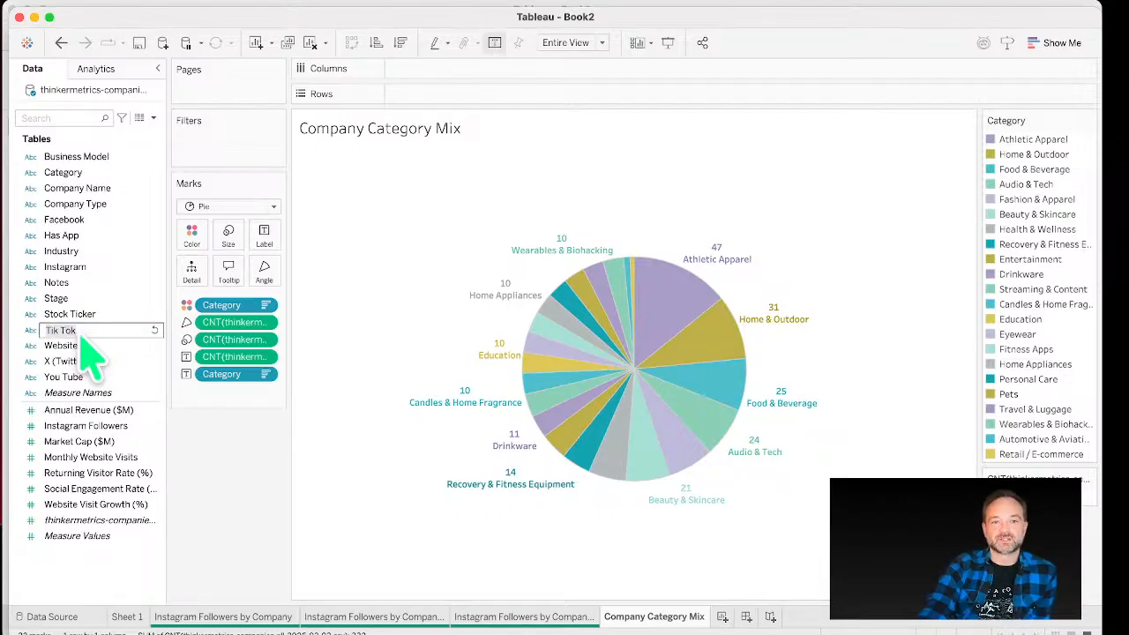
pyautogui.click(110, 330)
pyautogui.moveTo(115, 332); pyautogui.dragTo(228, 274)
pyautogui.moveTo(646, 310)
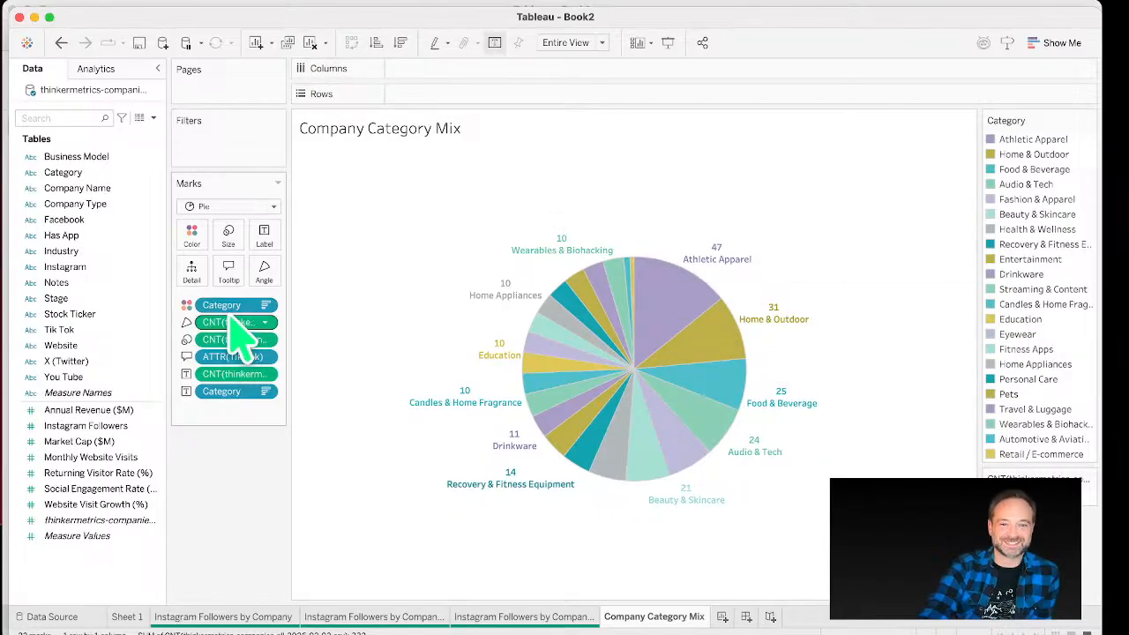
# Step: Switch the chart to circle views and use Company Name instead of Category as mark detail
pyautogui.click(1058, 43)
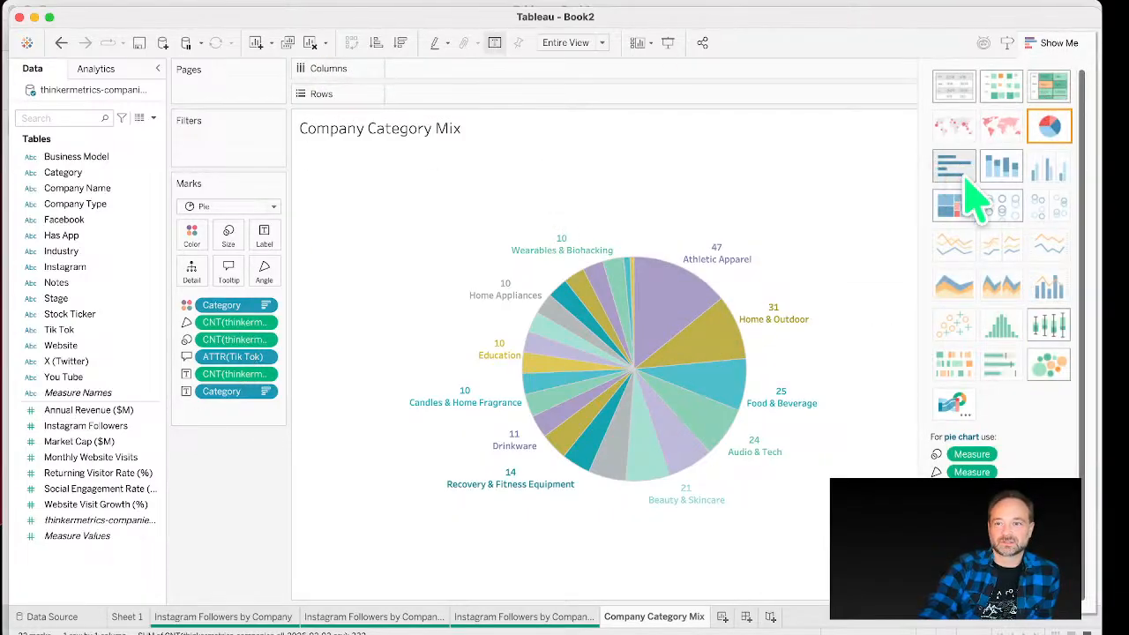
pyautogui.click(1002, 208)
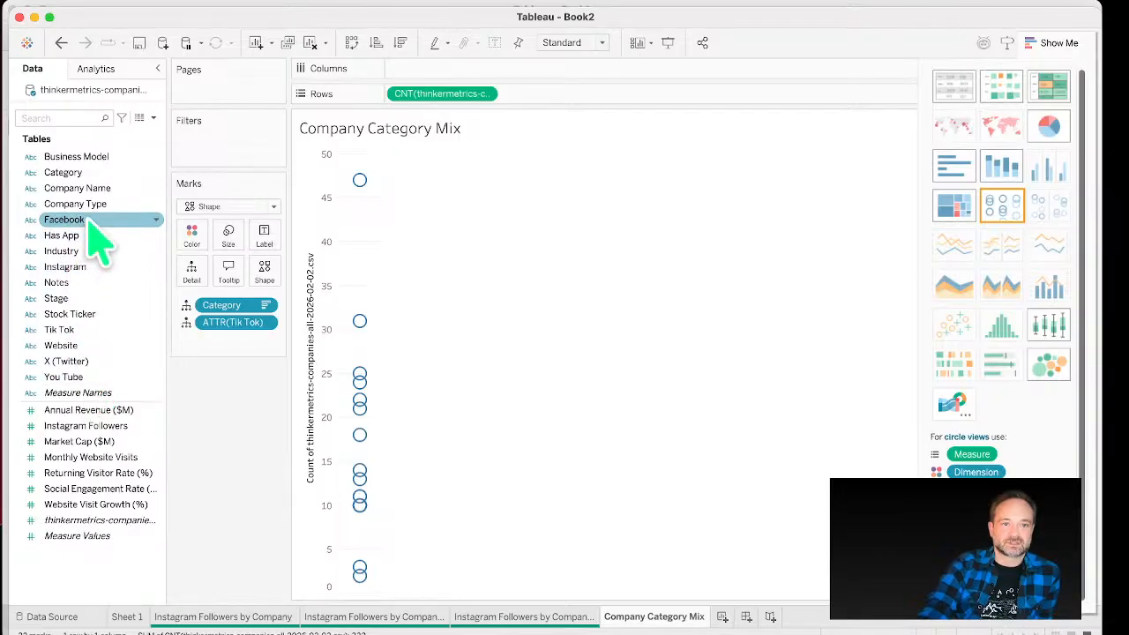
pyautogui.moveTo(88, 189); pyautogui.dragTo(121, 304)
pyautogui.moveTo(210, 305); pyautogui.dragTo(221, 333)
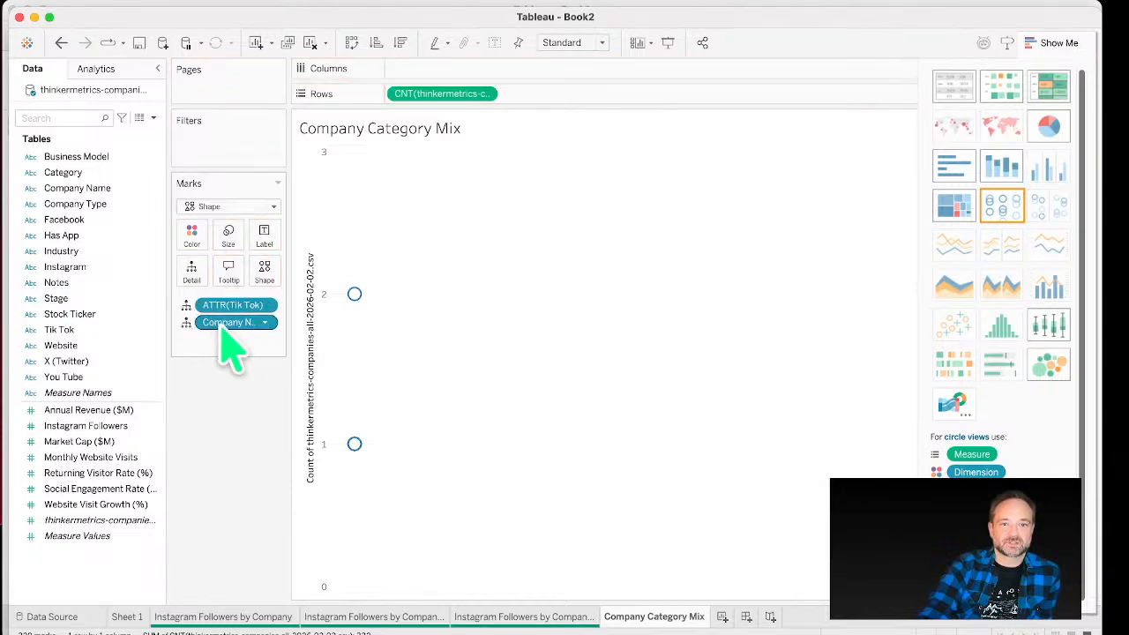
# Step: Try plotting the record count against Category, then against Company Name, swapping the axes
pyautogui.moveTo(106, 173); pyautogui.dragTo(456, 73)
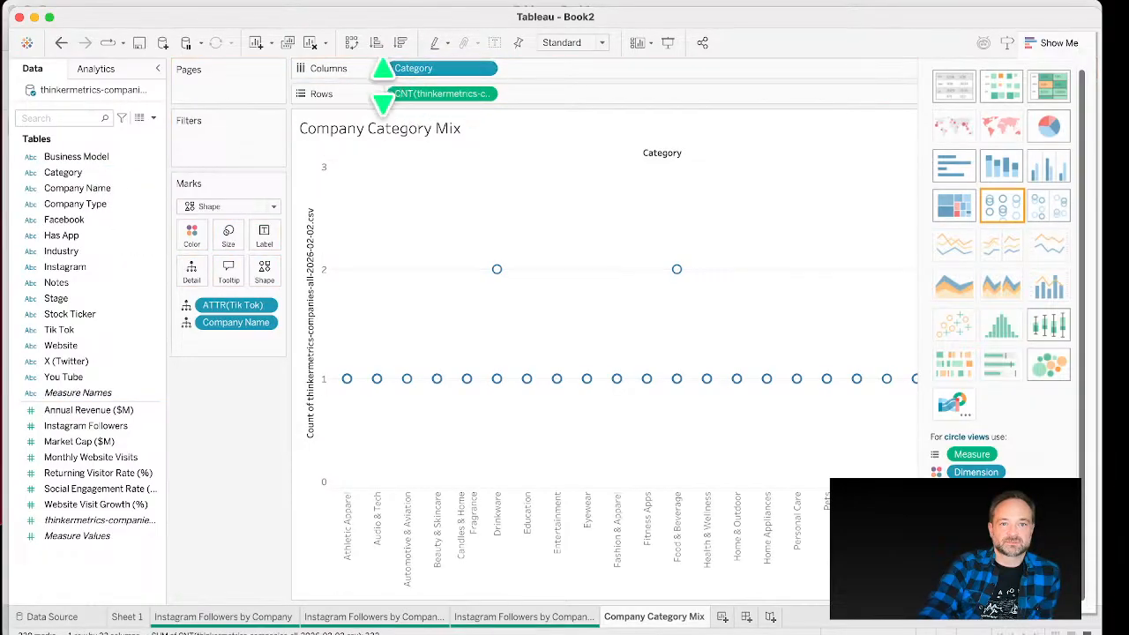
pyautogui.click(352, 43)
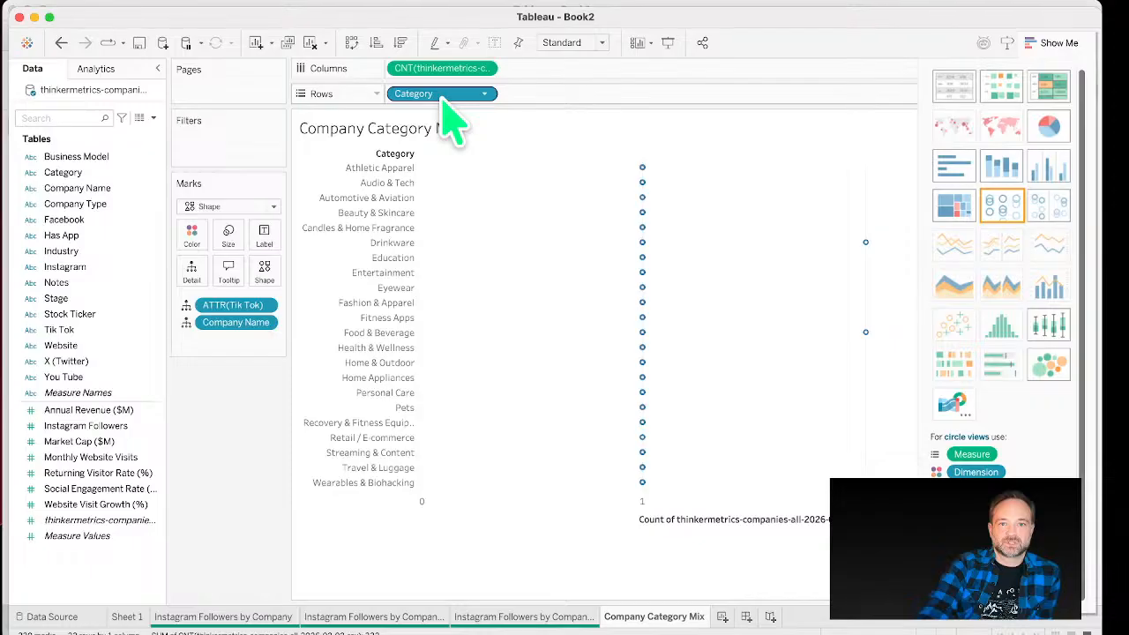
pyautogui.moveTo(443, 99); pyautogui.dragTo(124, 255)
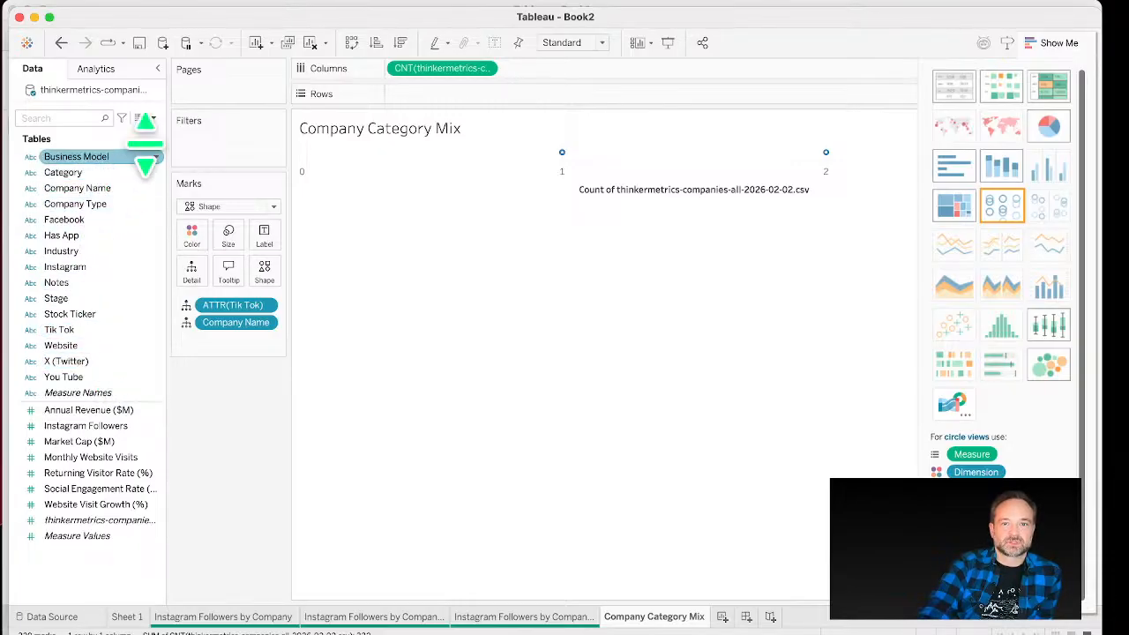
pyautogui.moveTo(427, 68); pyautogui.dragTo(419, 95)
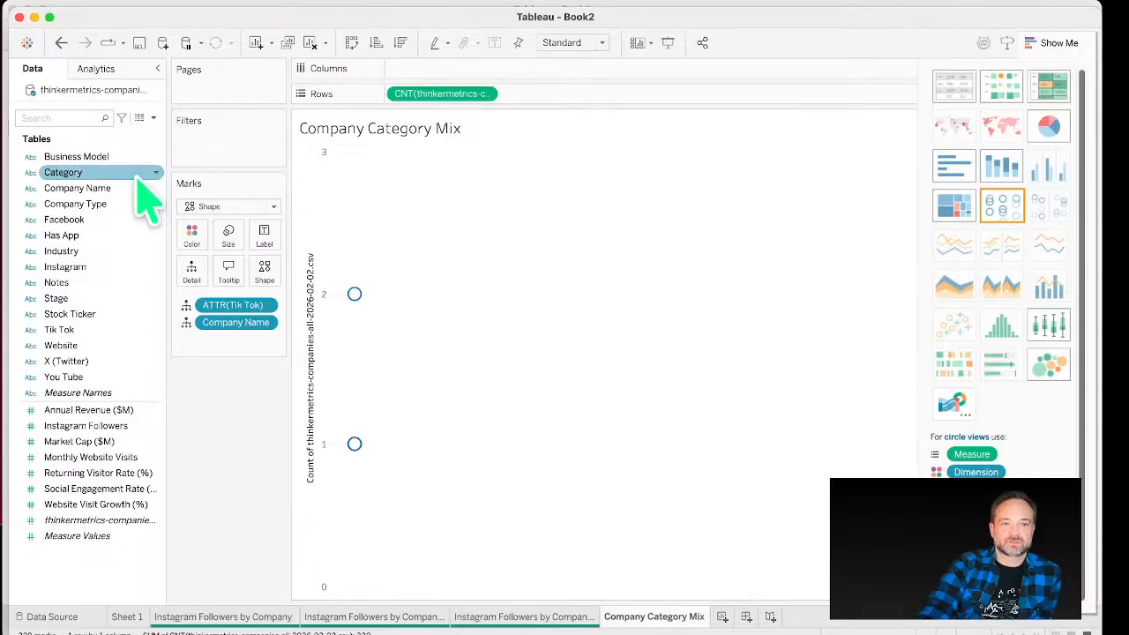
pyautogui.moveTo(128, 188); pyautogui.dragTo(399, 71)
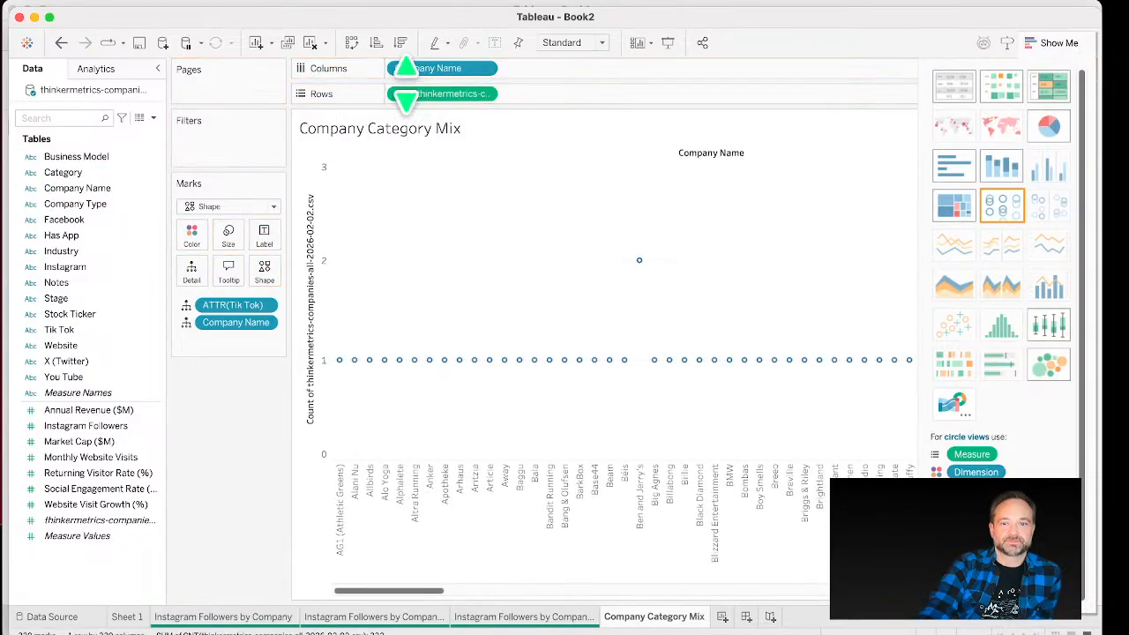
pyautogui.click(352, 43)
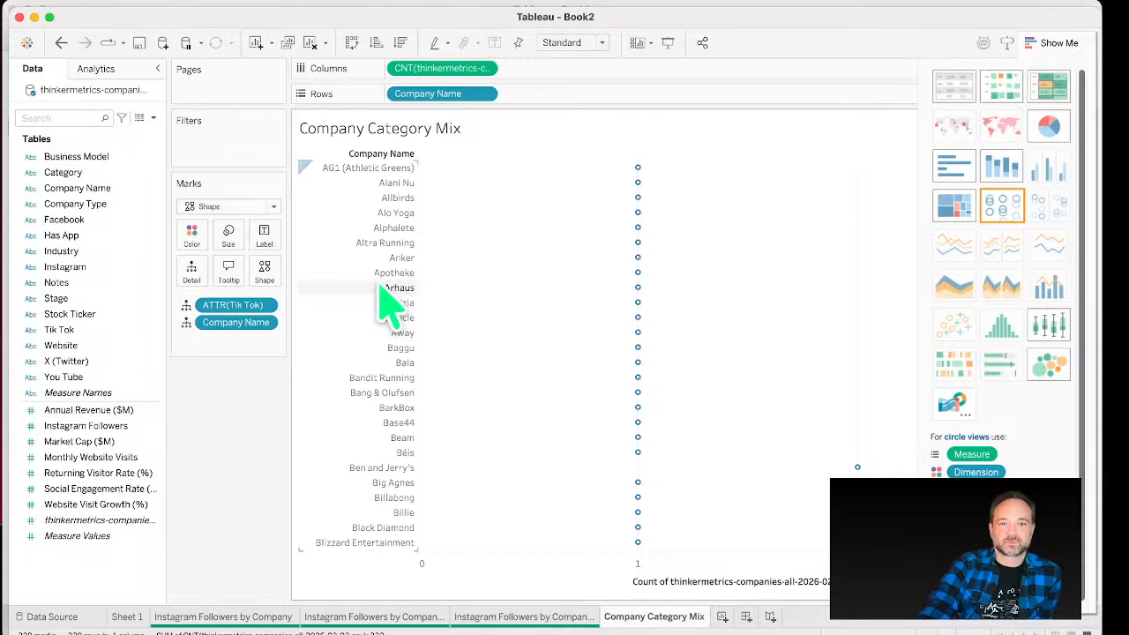
# Step: Clear the shelves and plot Social Engagement Rate (%) on columns against Instagram Followers on rows
pyautogui.moveTo(399, 71); pyautogui.dragTo(149, 225)
pyautogui.doubleClick(441, 93)
pyautogui.click(819, 138)
pyautogui.click(489, 94)
pyautogui.press('Escape')
pyautogui.moveTo(406, 97); pyautogui.dragTo(119, 256)
pyautogui.moveTo(128, 530); pyautogui.dragTo(106, 300)
pyautogui.moveTo(106, 488); pyautogui.dragTo(425, 71)
pyautogui.moveTo(123, 426); pyautogui.dragTo(481, 107)
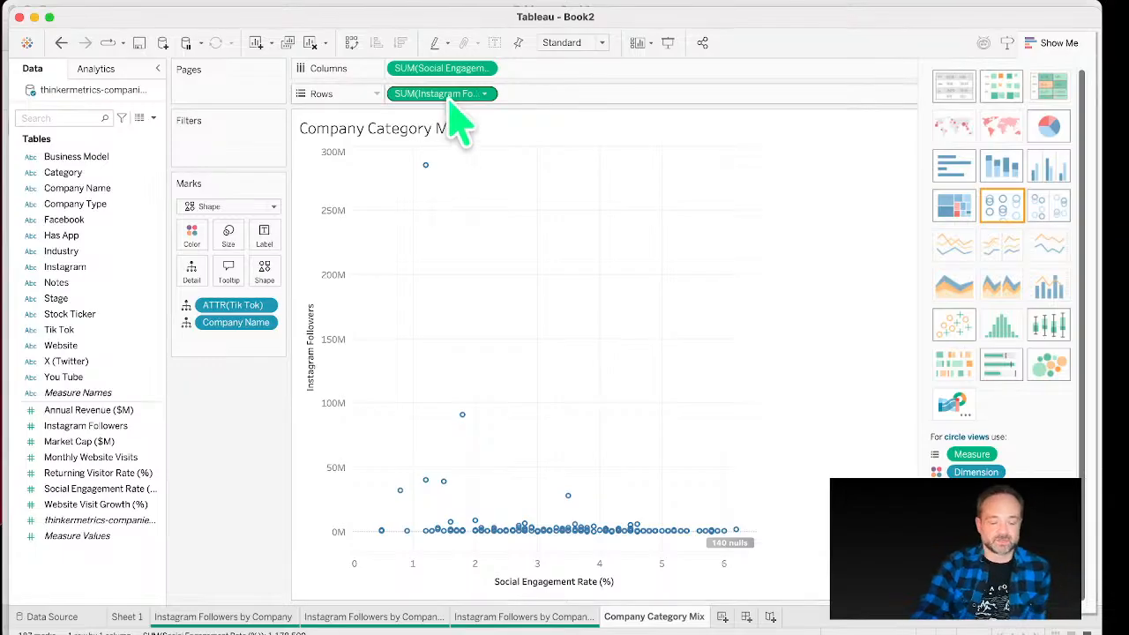
# Step: Size the marks by Instagram Followers and change their shape to a filled plus
pyautogui.moveTo(459, 101); pyautogui.dragTo(298, 261)
pyautogui.click(231, 243)
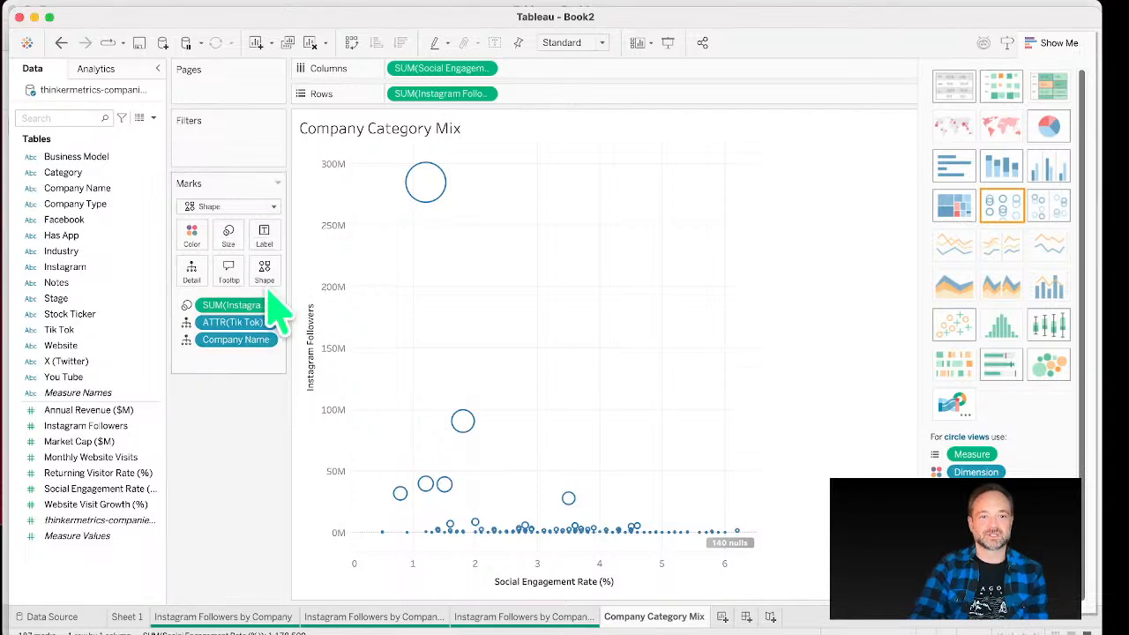
pyautogui.click(265, 269)
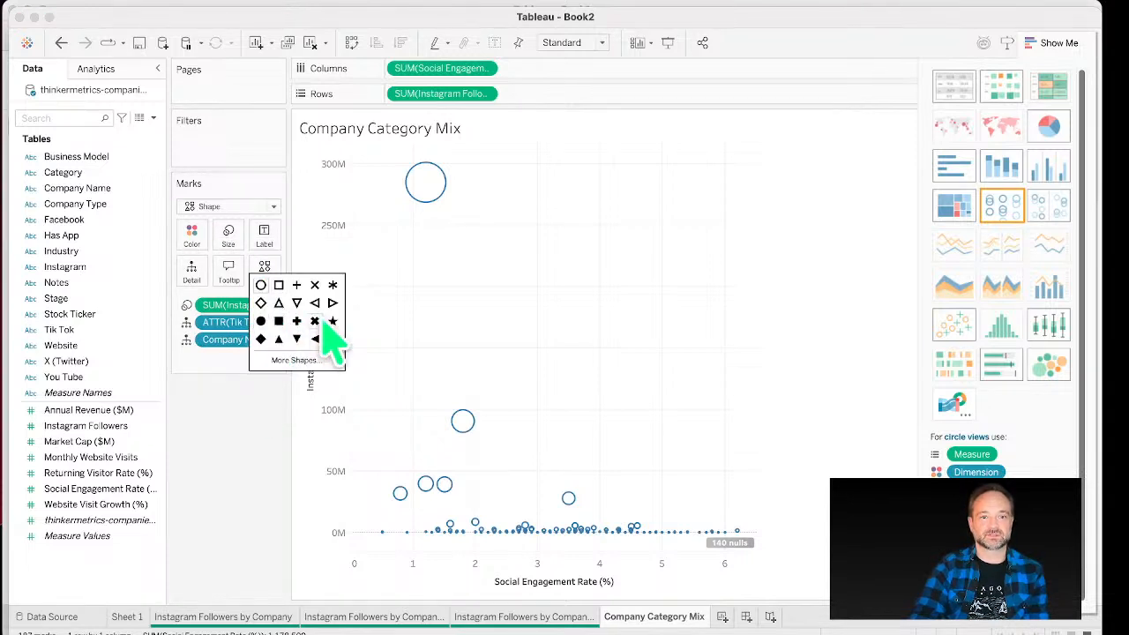
pyautogui.click(297, 321)
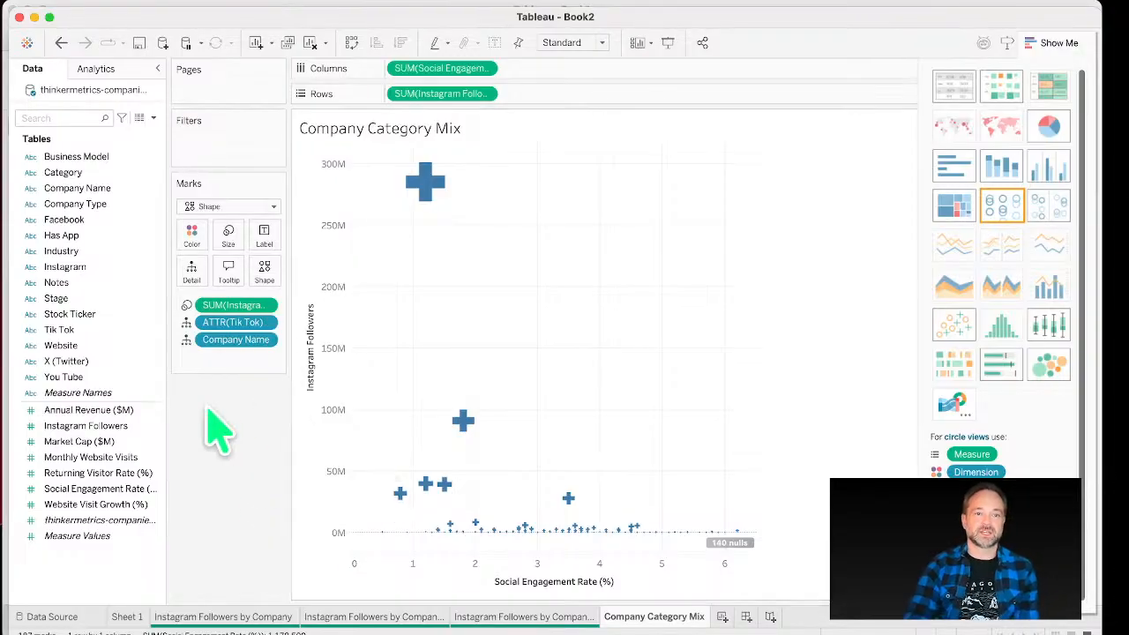
# Step: Label the scatter marks with Company Name instead of Category
pyautogui.moveTo(72, 172); pyautogui.dragTo(267, 239)
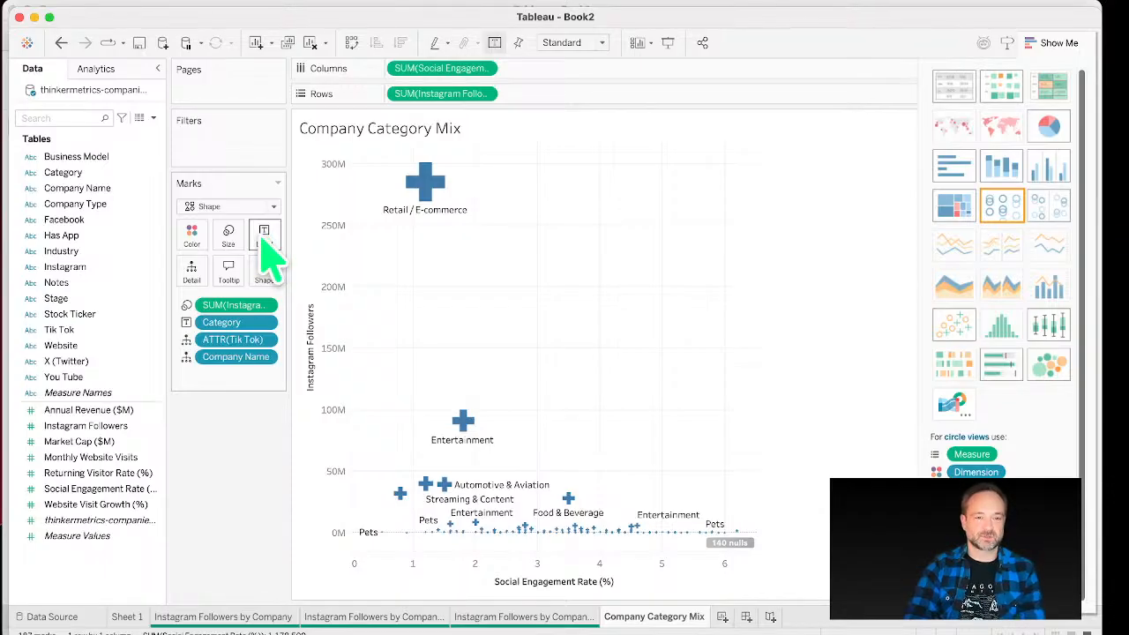
pyautogui.moveTo(155, 188); pyautogui.dragTo(262, 248)
pyautogui.moveTo(221, 322); pyautogui.dragTo(77, 326)
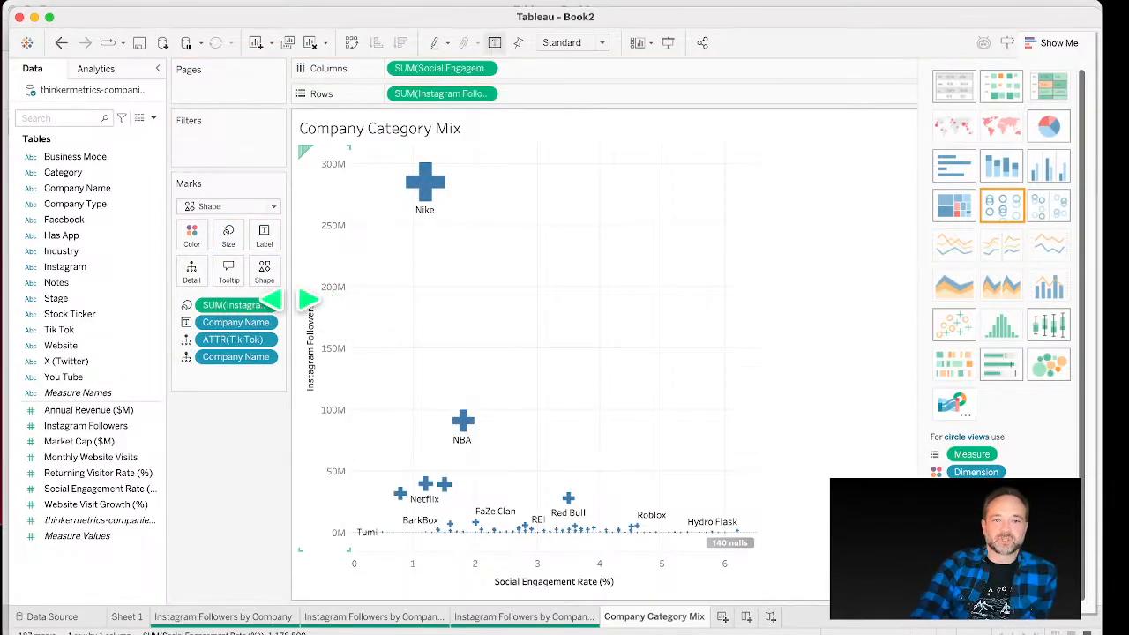
# Step: Open the scatter marks' tooltip editor and delete the "Company Name:" label before the company name field
pyautogui.moveTo(432, 181)
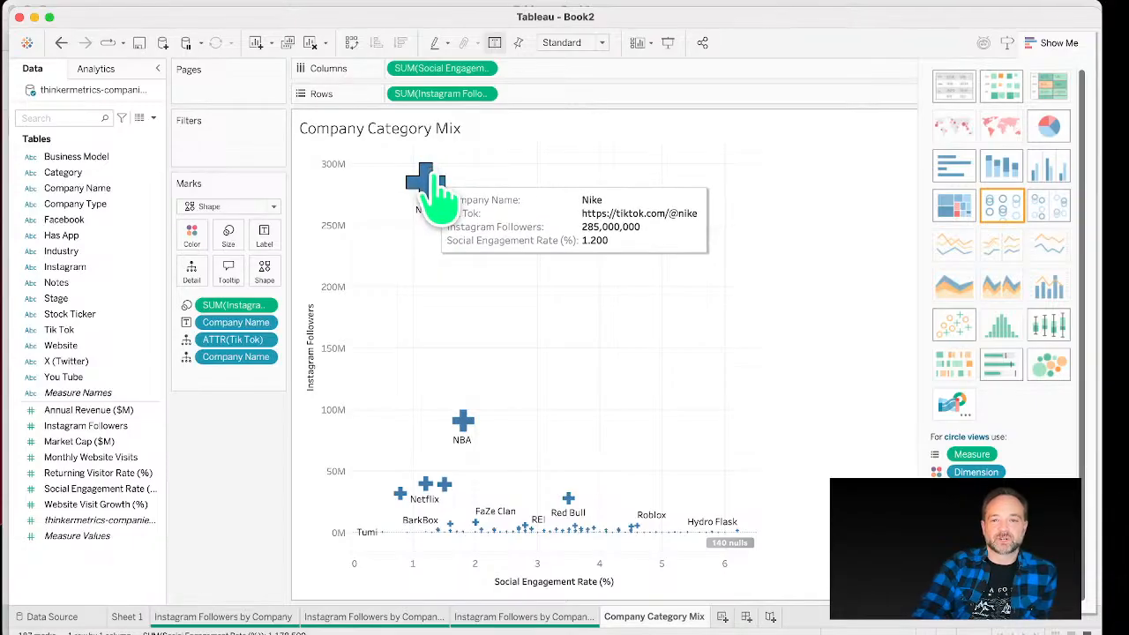
pyautogui.click(228, 274)
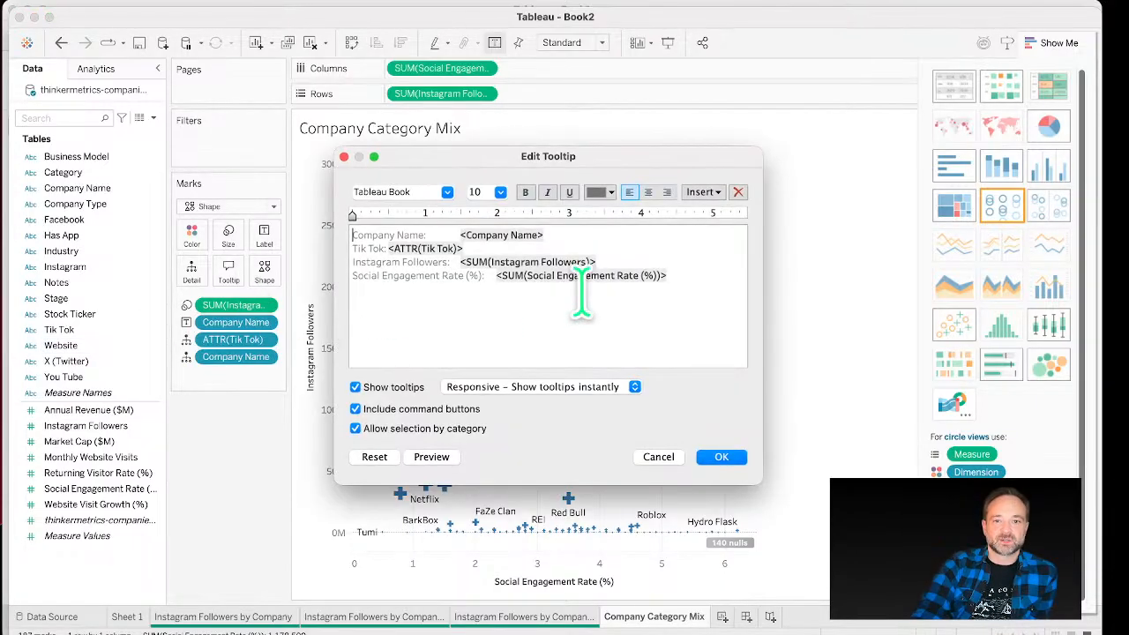
pyautogui.click(710, 192)
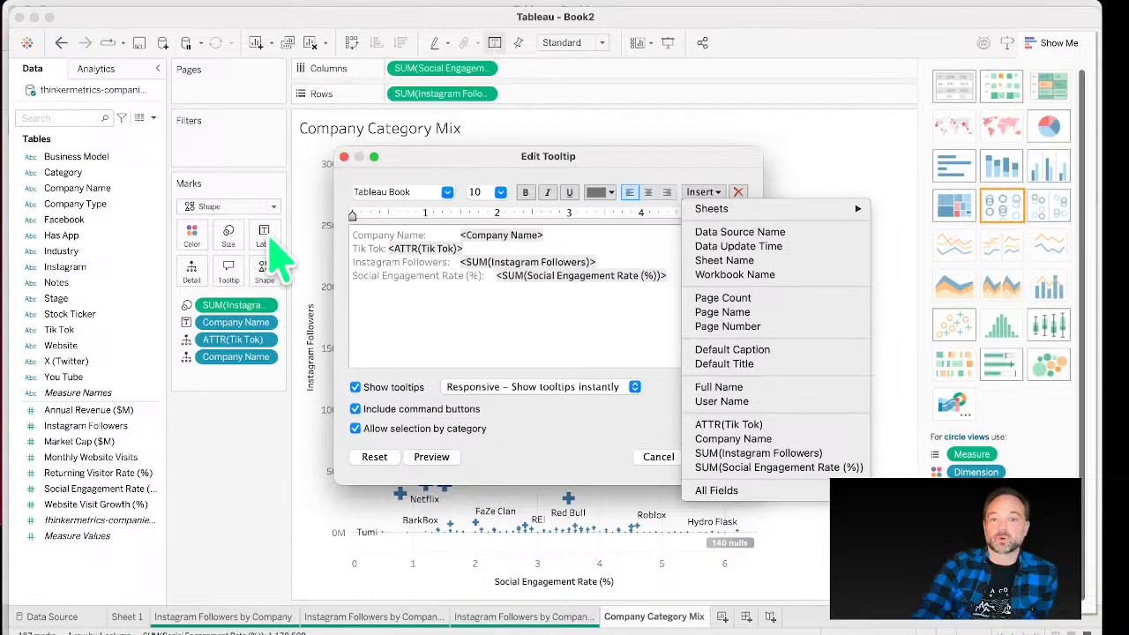
pyautogui.click(395, 251)
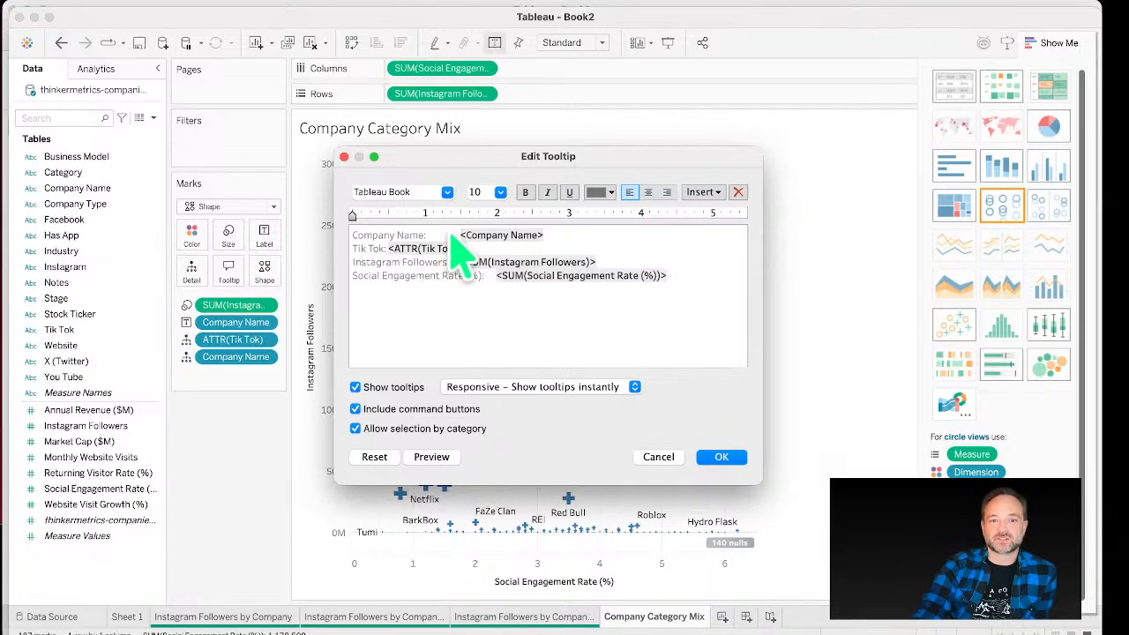
pyautogui.moveTo(458, 235); pyautogui.dragTo(352, 233)
pyautogui.press('BackSpace')
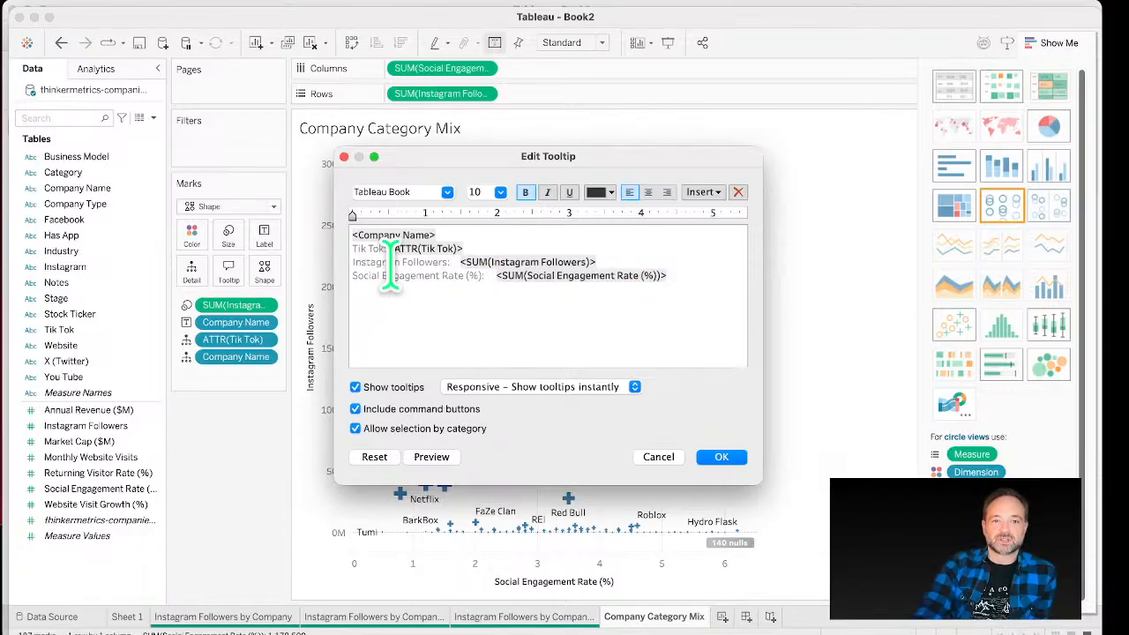
# Step: Move the word "Followers" after the Instagram Followers field and delete the remaining "Instagram" label
pyautogui.doubleClick(422, 262)
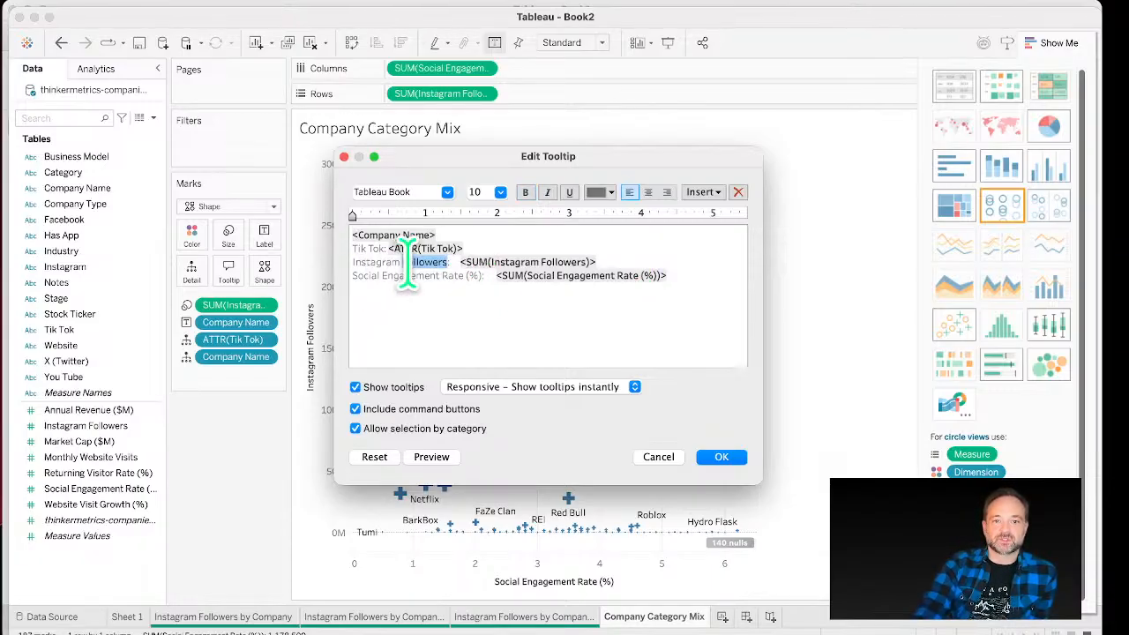
pyautogui.press('super+x')
pyautogui.click(575, 262)
pyautogui.press('super+v')
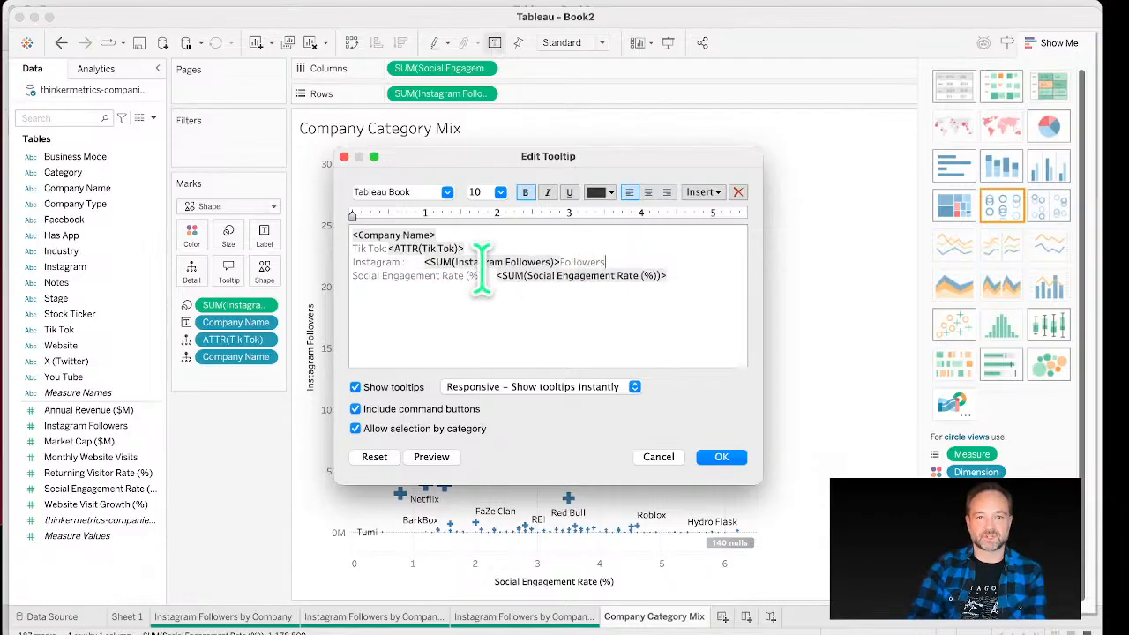
pyautogui.moveTo(425, 263); pyautogui.dragTo(352, 270)
pyautogui.press('BackSpace')
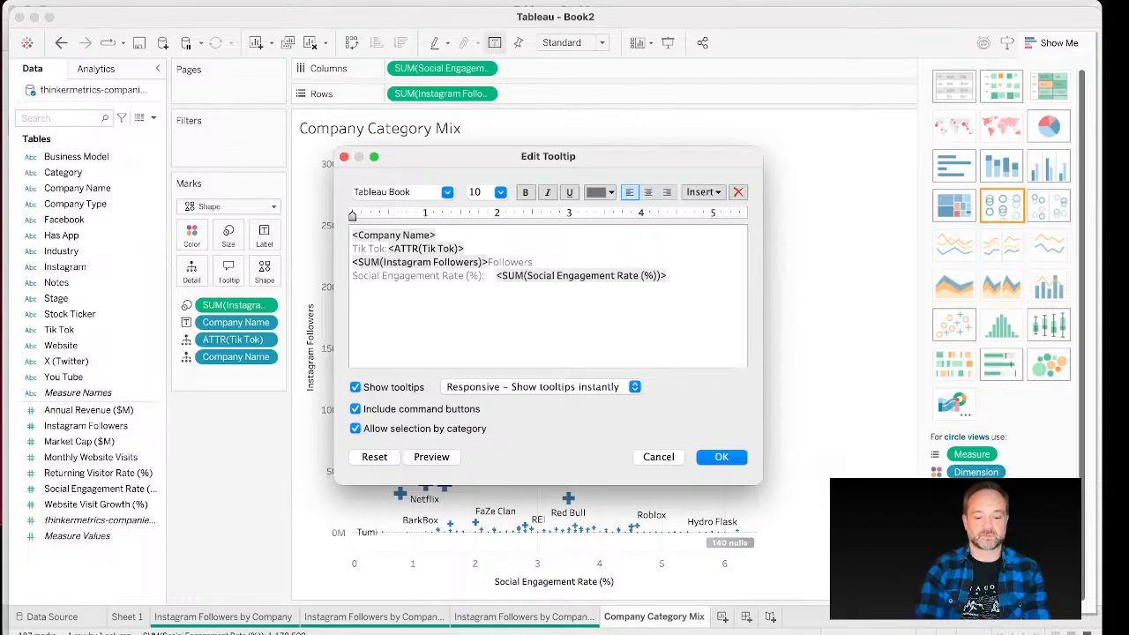
# Step: Reword the Tik Tok line to read "has a a Tik Tok: <ATTR(Tik Tok)> on" and apply the tooltip
pyautogui.write('has a a')
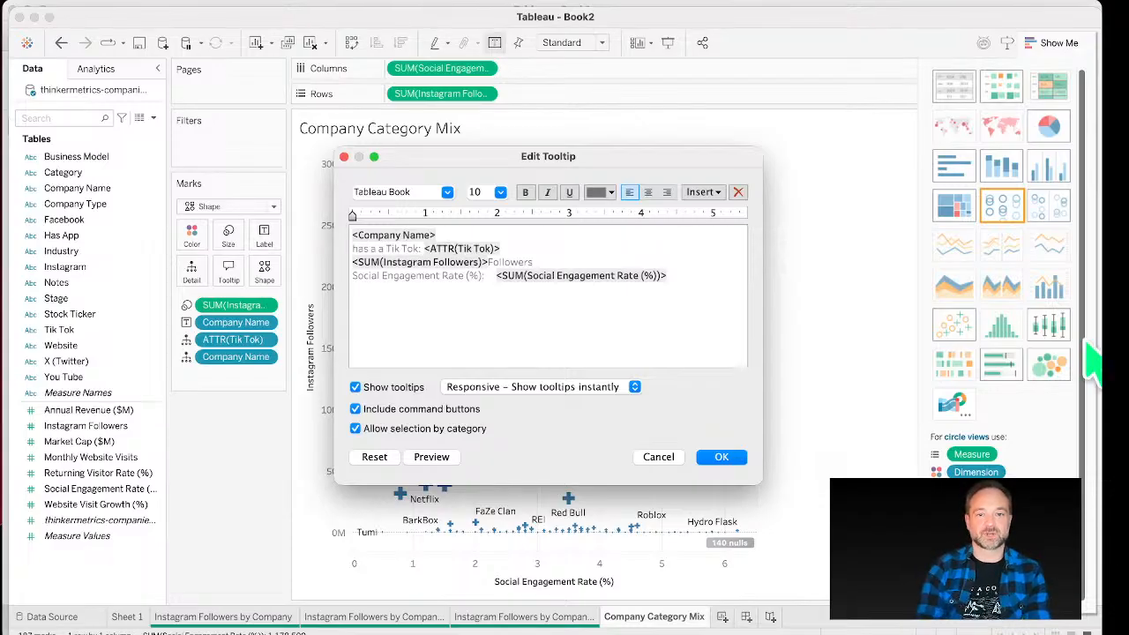
pyautogui.click(540, 245)
pyautogui.write('on')
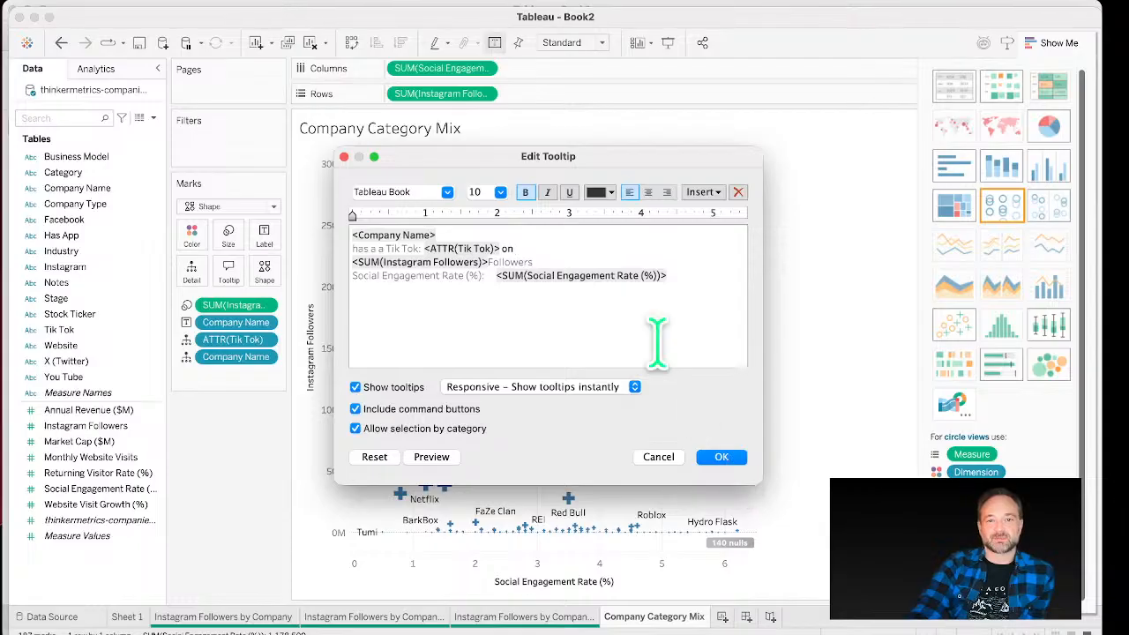
pyautogui.moveTo(710, 277); pyautogui.dragTo(256, 281)
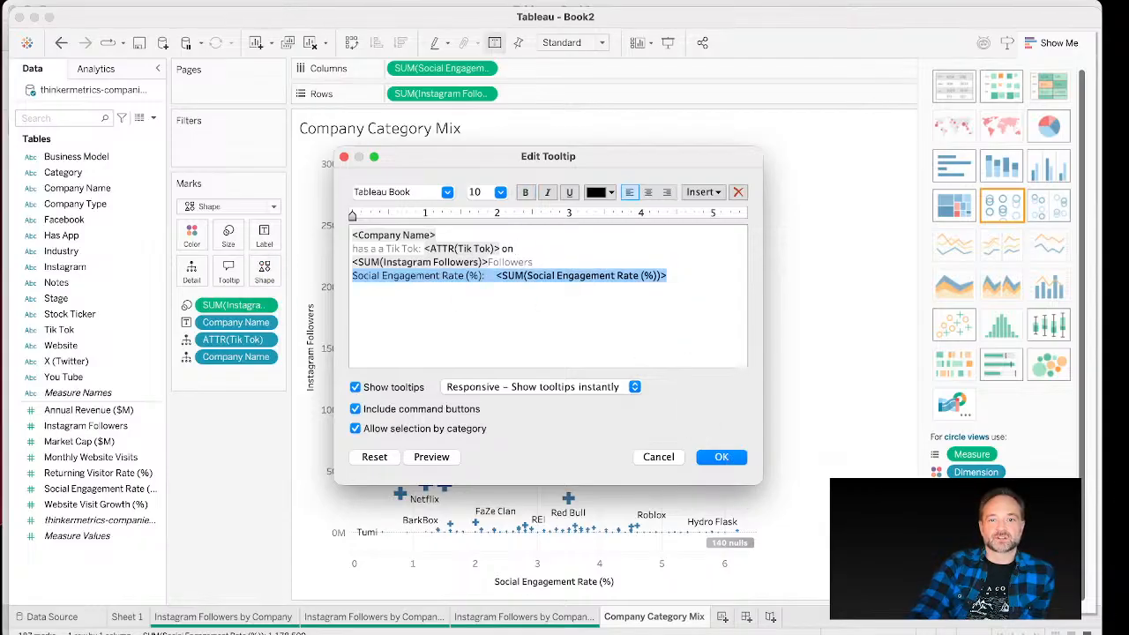
pyautogui.click(721, 456)
pyautogui.moveTo(428, 203)
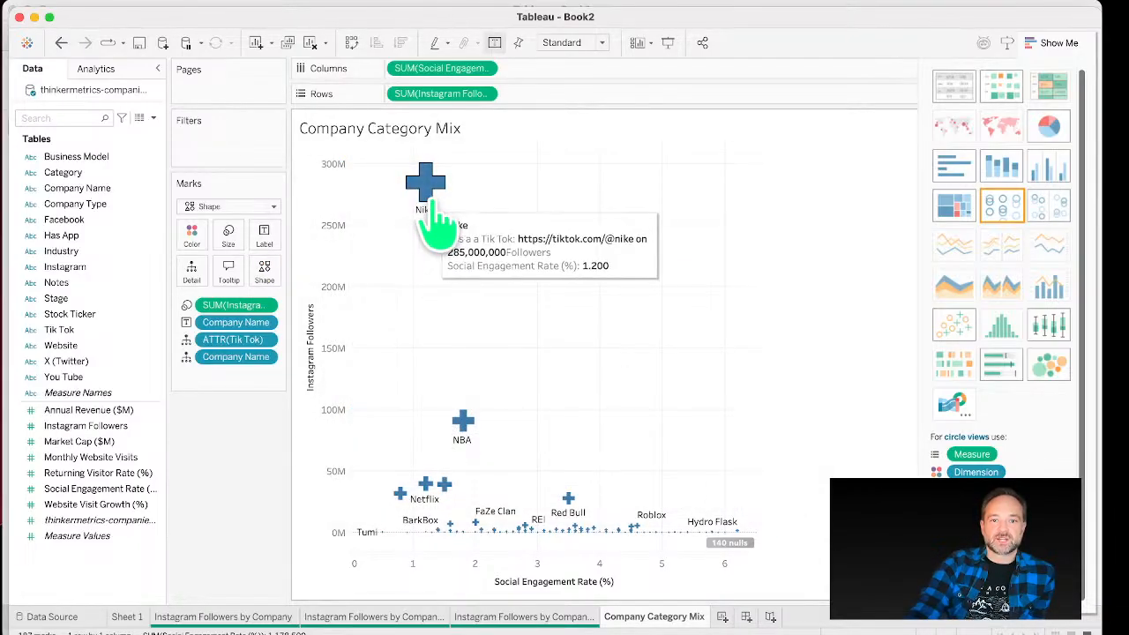
pyautogui.moveTo(463, 428)
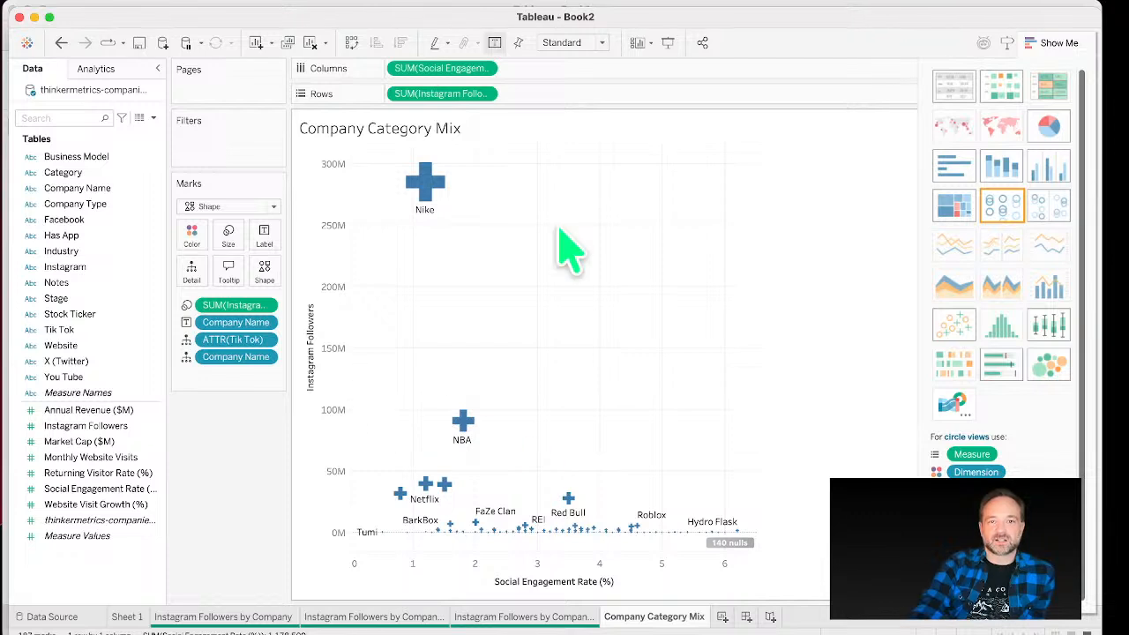
# Step: Switch to the Book1 workbook and examine the Conversion Rate sheet's Shoes and Slides product panes
pyautogui.click(33, 18)
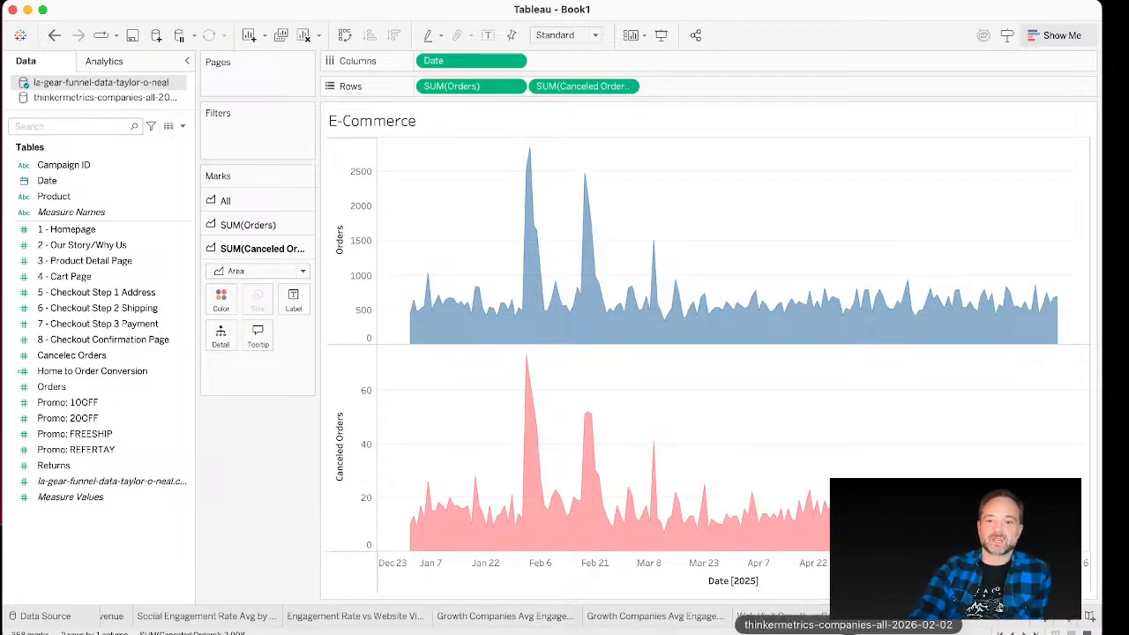
pyautogui.click(989, 616)
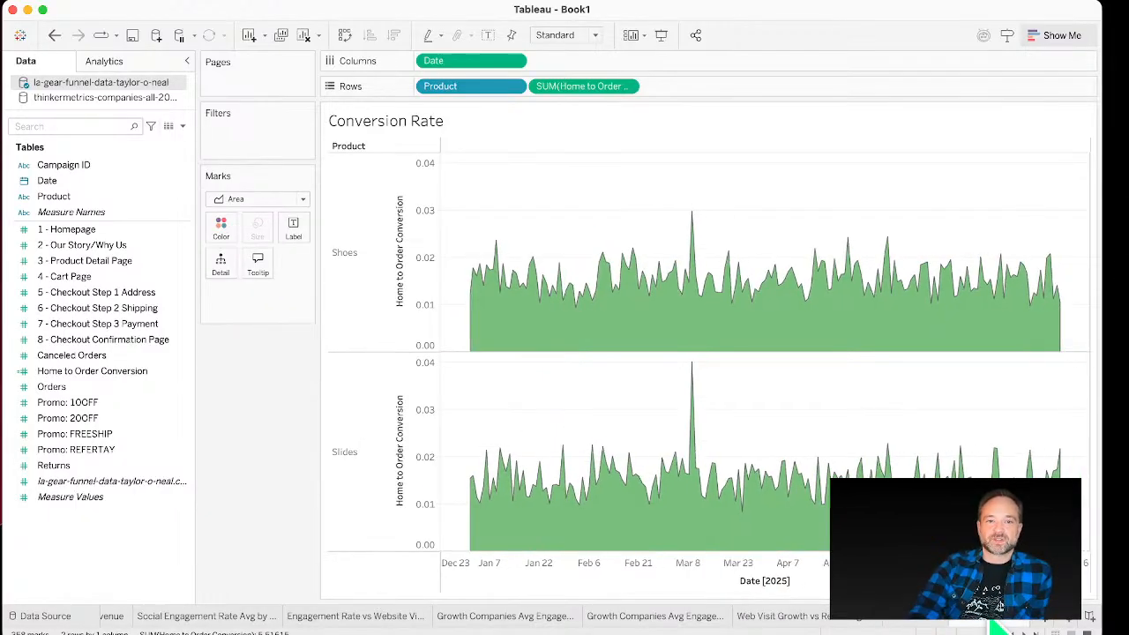
pyautogui.click(435, 261)
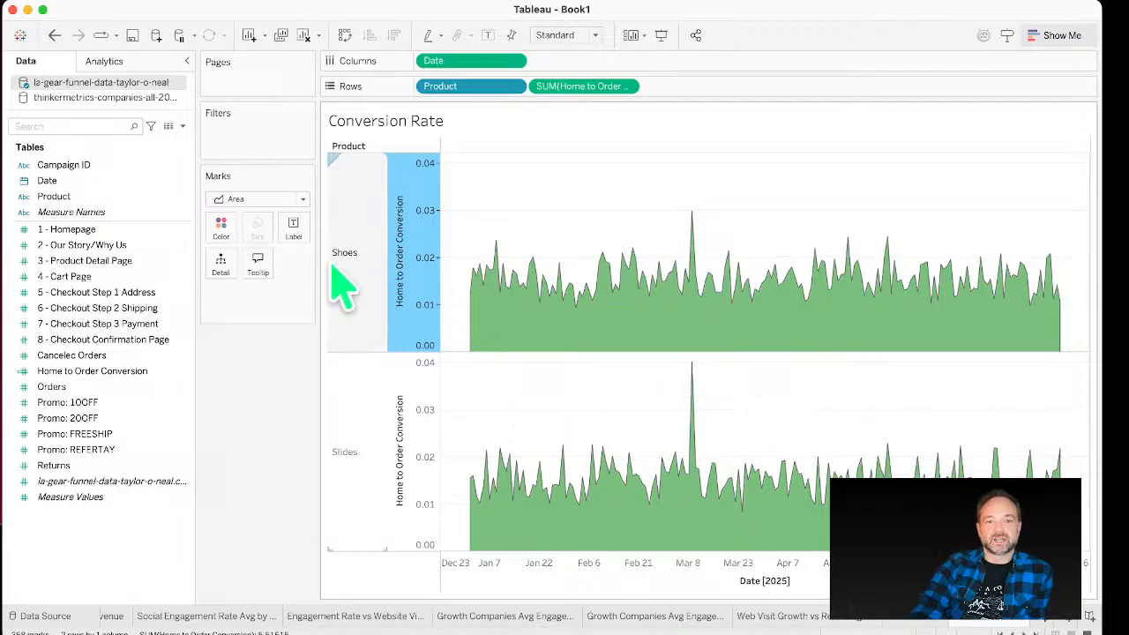
pyautogui.click(371, 256)
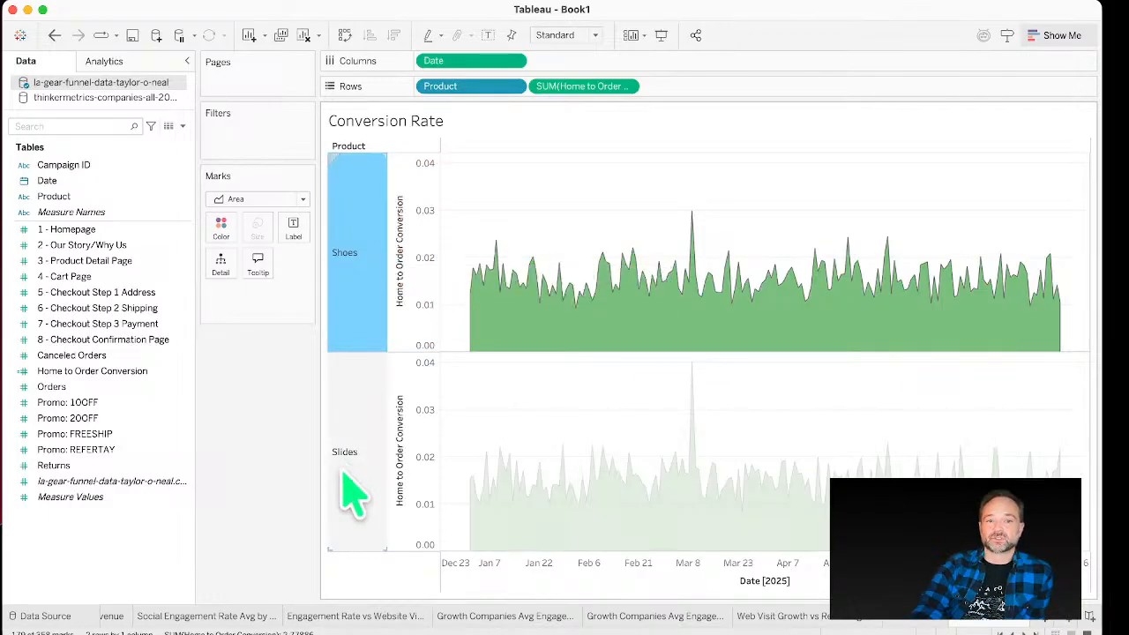
pyautogui.click(348, 454)
pyautogui.click(371, 220)
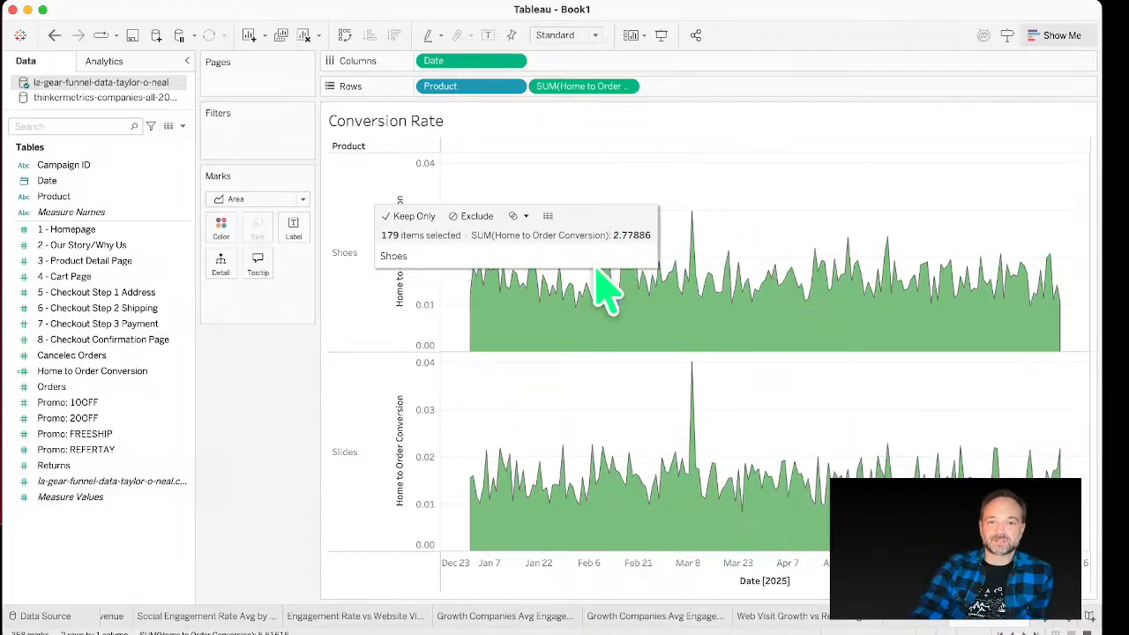
pyautogui.click(377, 407)
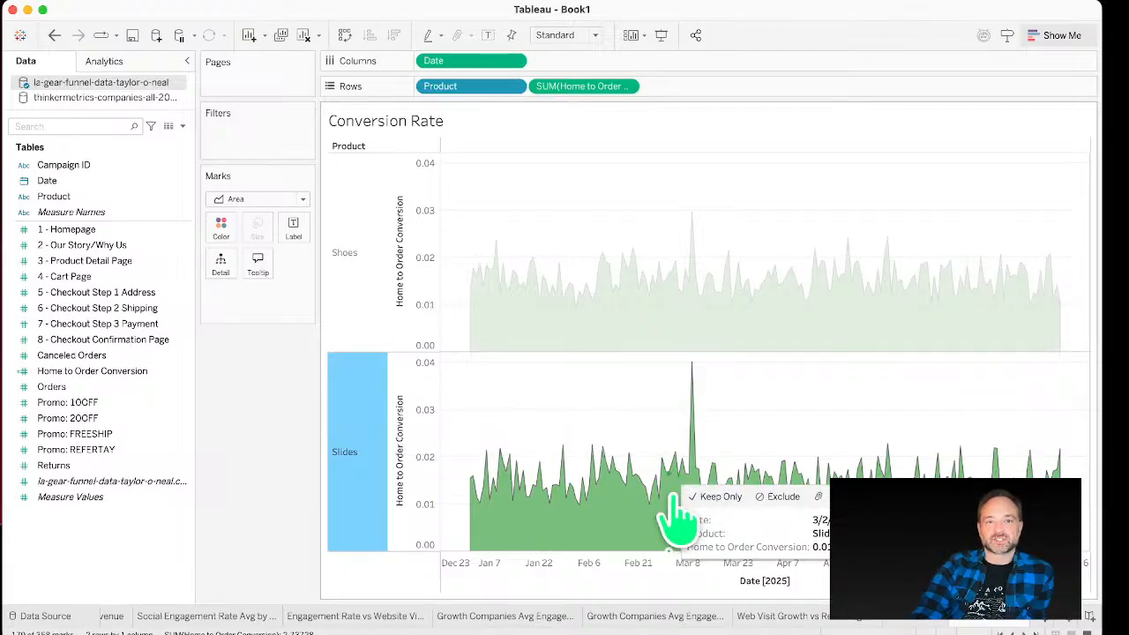
pyautogui.click(825, 207)
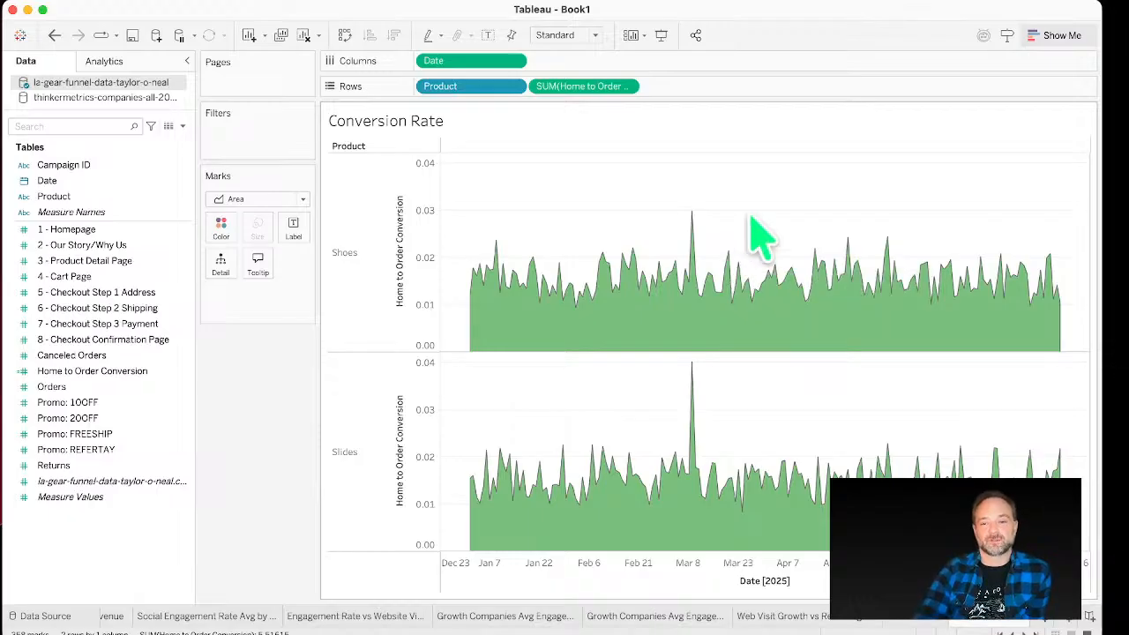
pyautogui.click(105, 1)
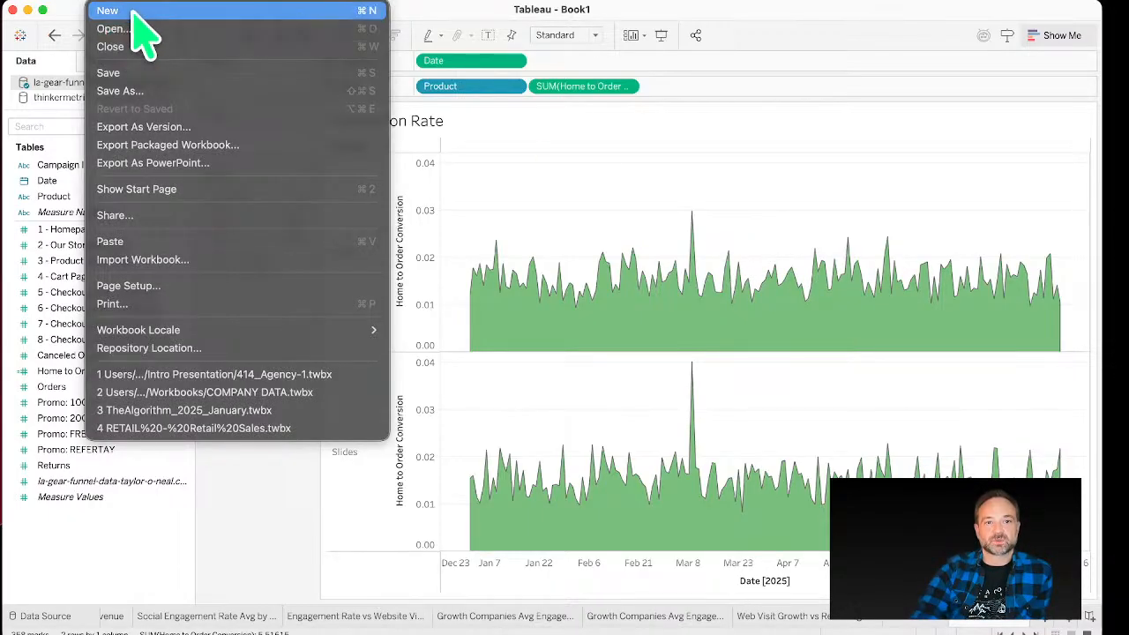
pyautogui.press('Escape')
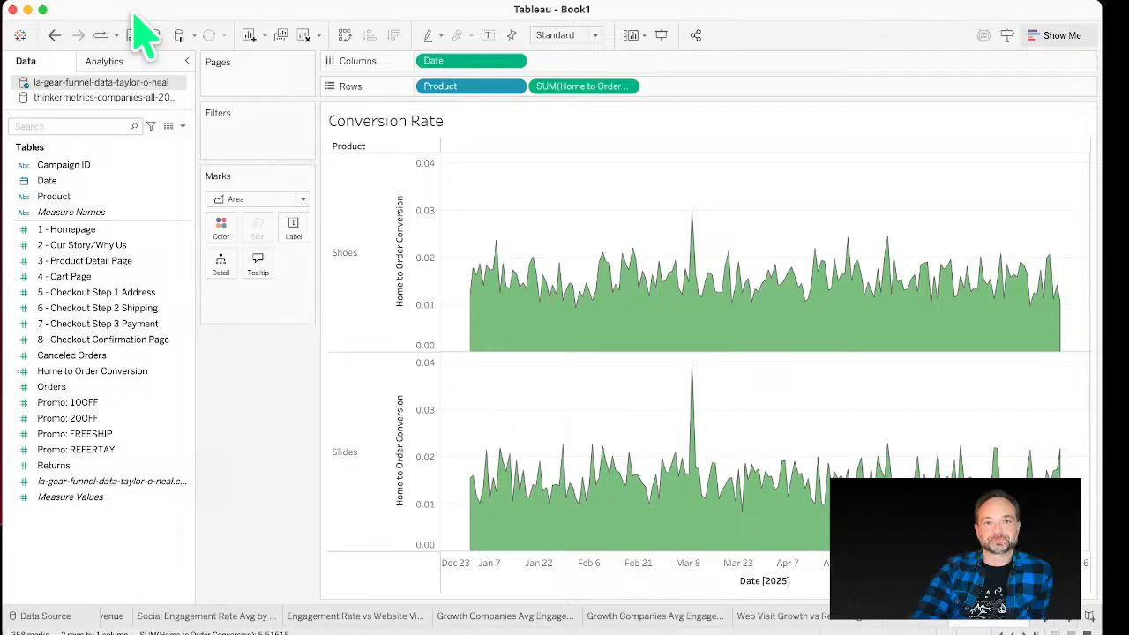
pyautogui.press('super+n')
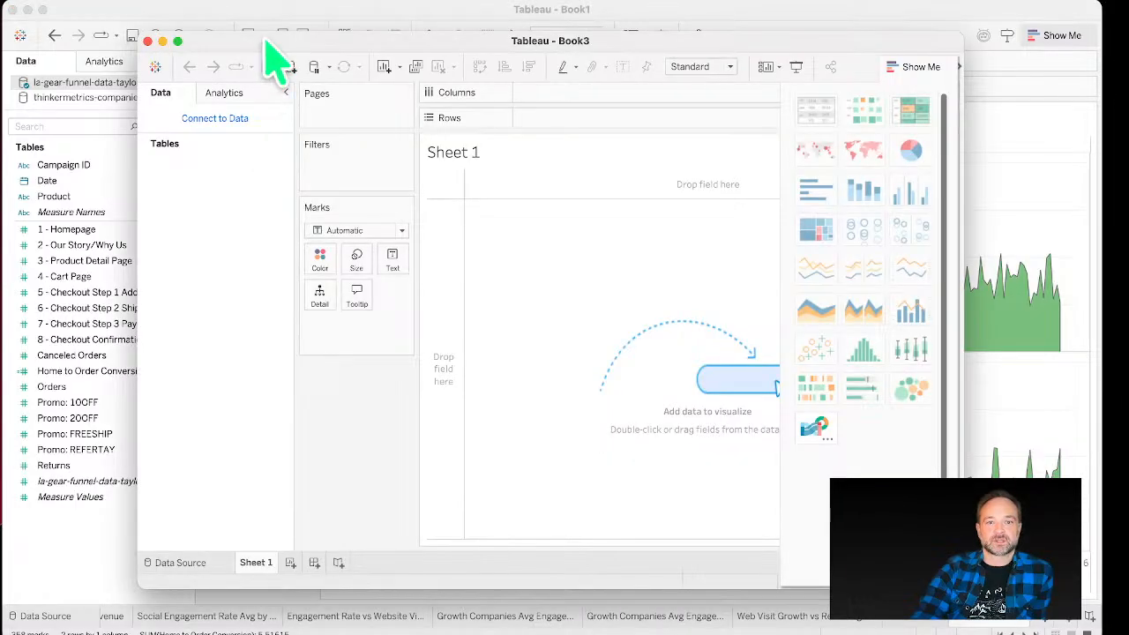
pyautogui.click(176, 38)
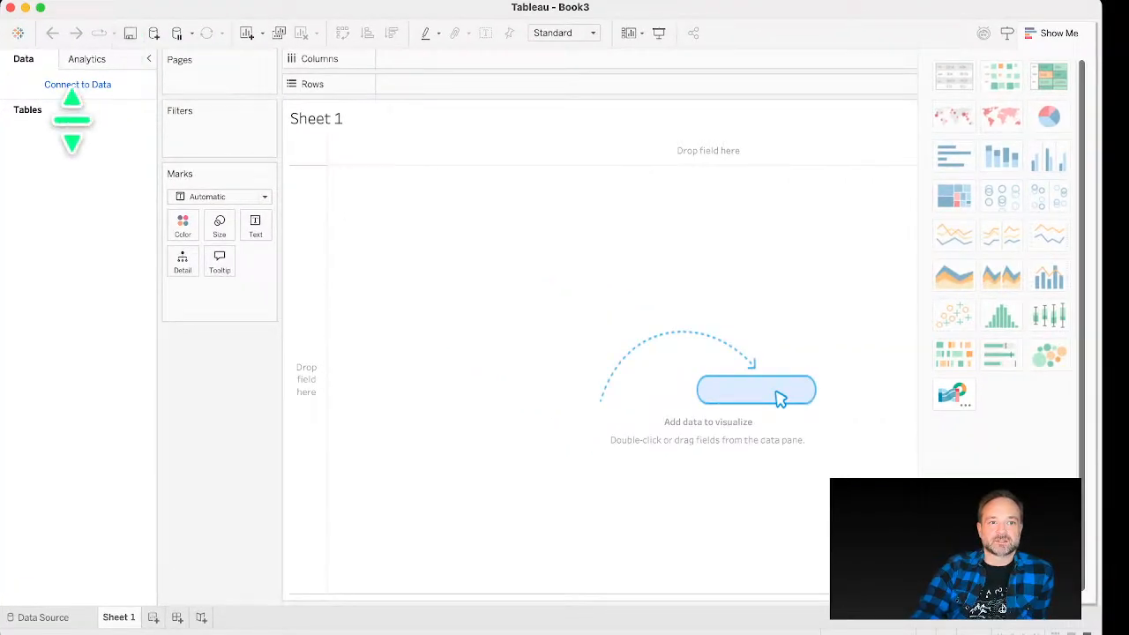
pyautogui.click(93, 88)
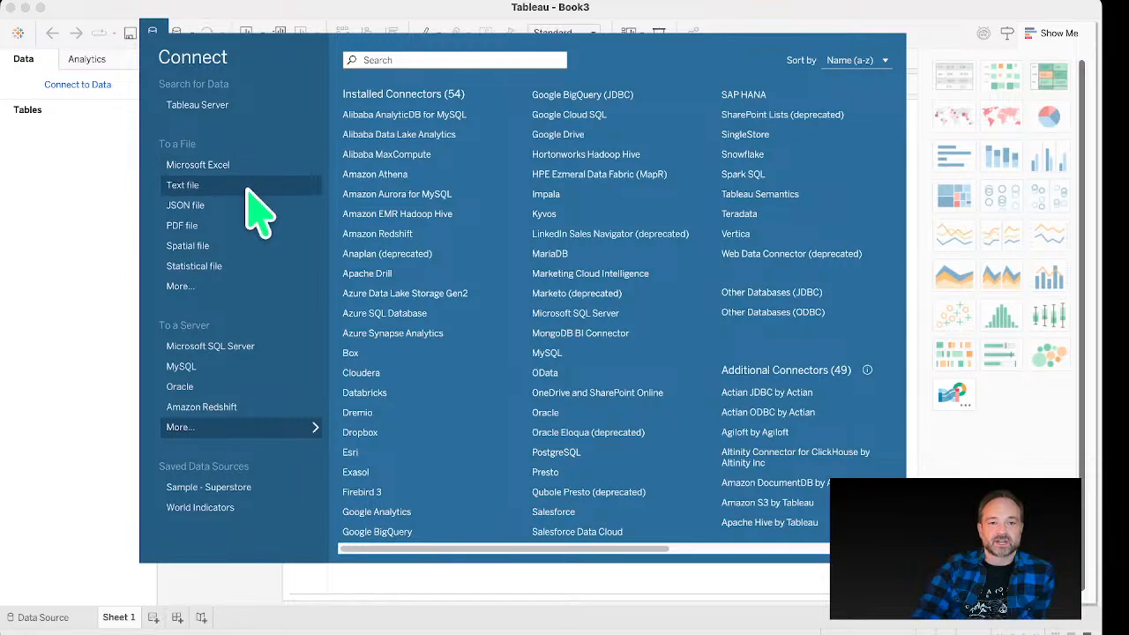
pyautogui.click(248, 187)
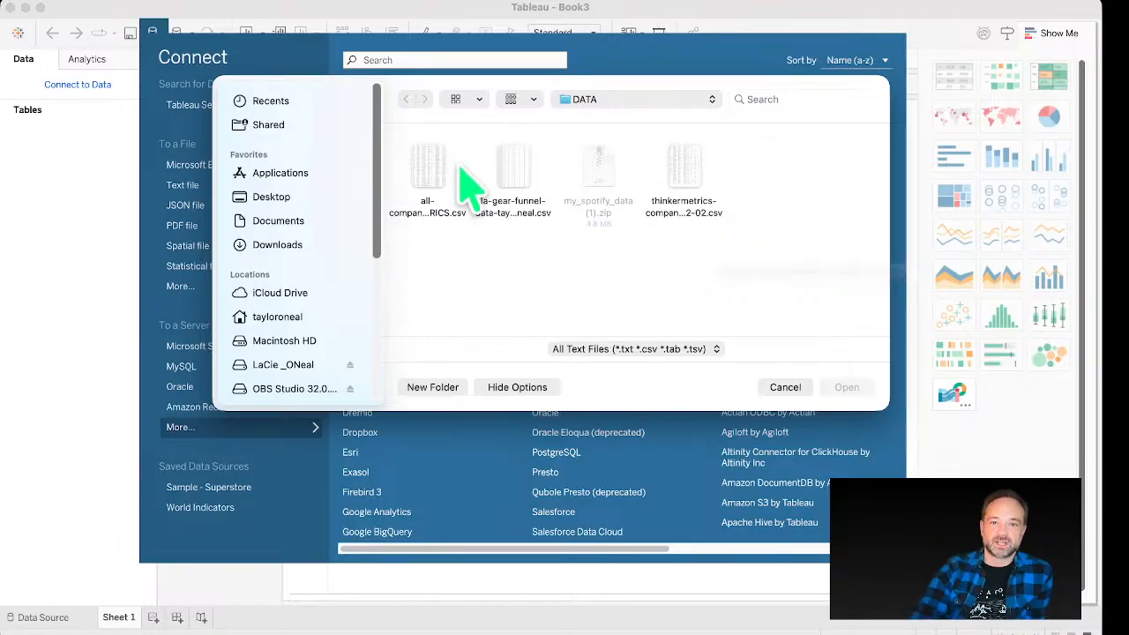
pyautogui.click(508, 169)
pyautogui.click(850, 389)
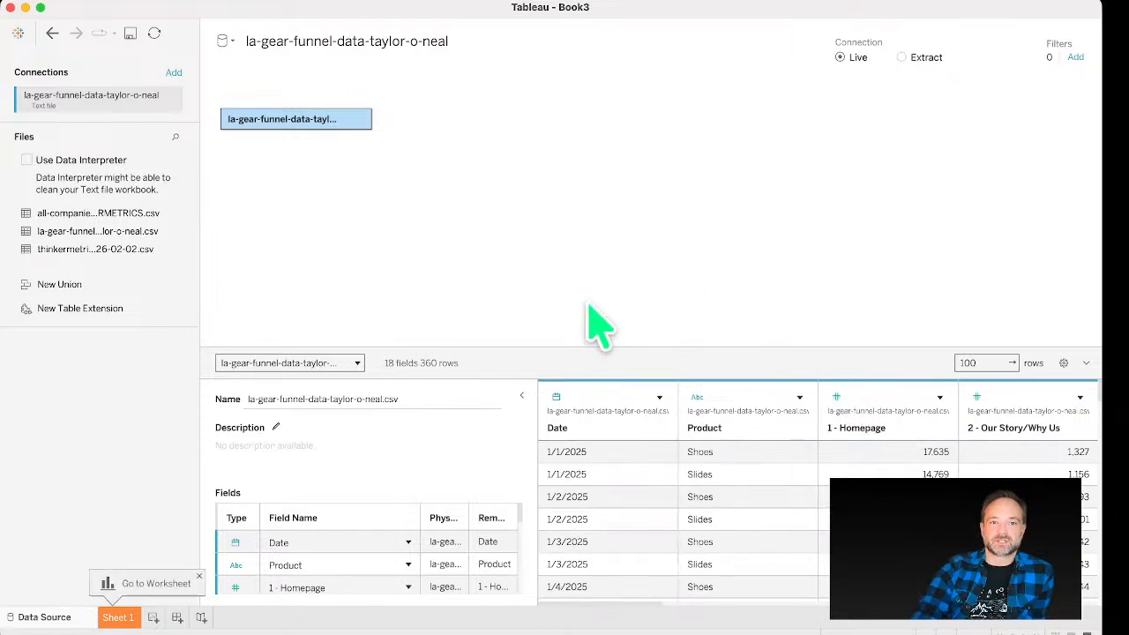
# Step: Inspect the data source's columns, checking the Date field's data type and stepping through the field columns
pyautogui.scroll(-1, 618, 494)
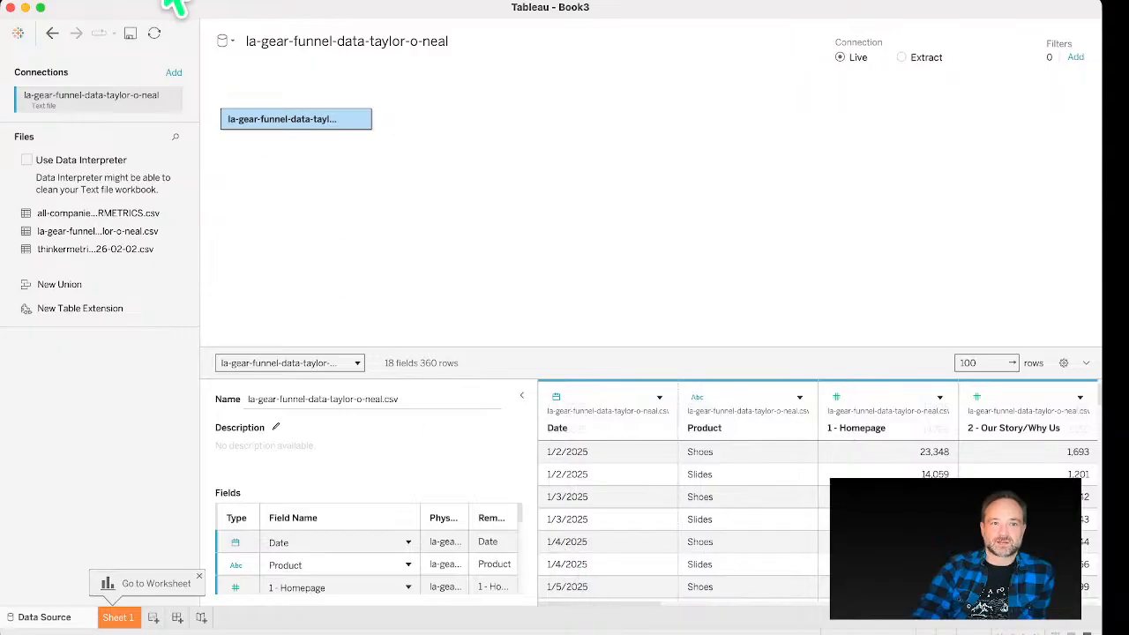
pyautogui.moveTo(145, 14); pyautogui.dragTo(340, 93)
pyautogui.moveTo(979, 569); pyautogui.dragTo(1073, 622)
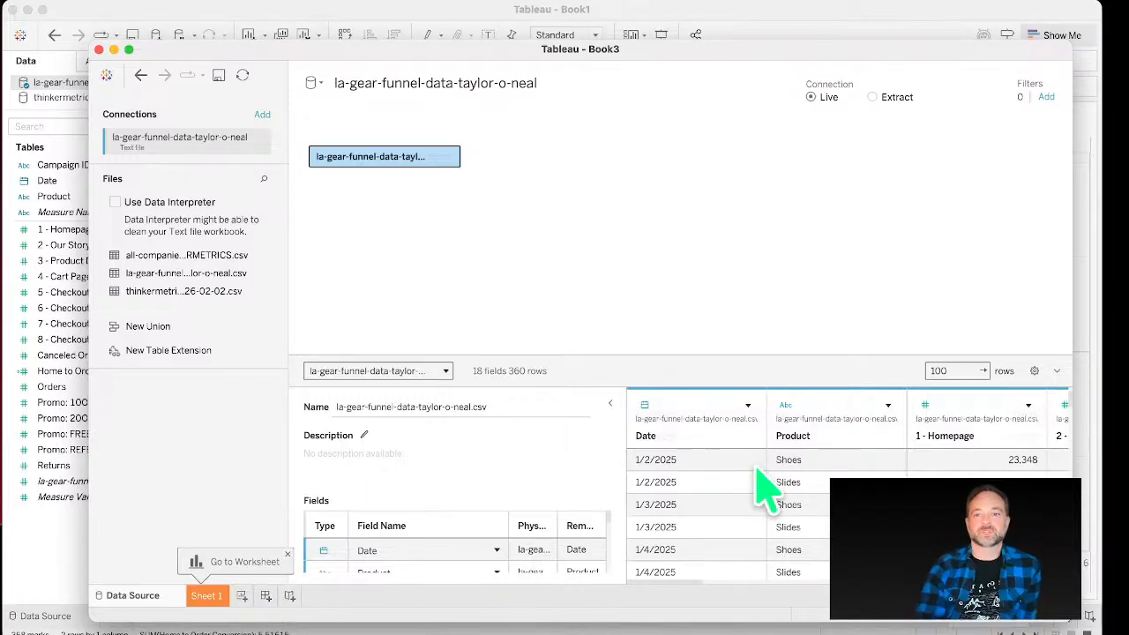
pyautogui.click(722, 428)
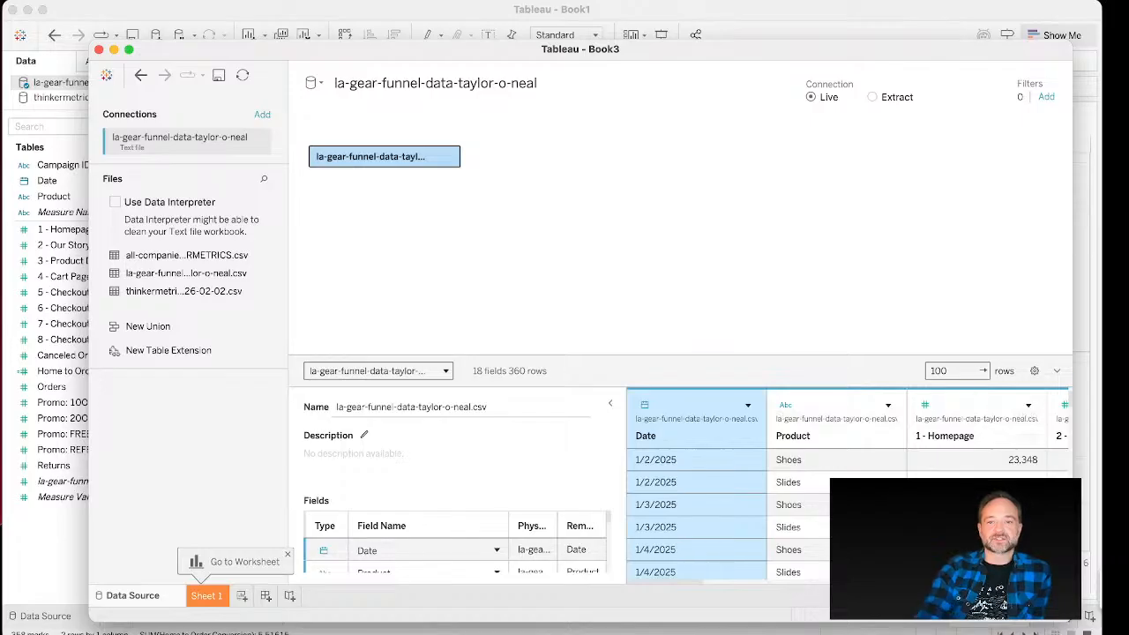
pyautogui.click(645, 407)
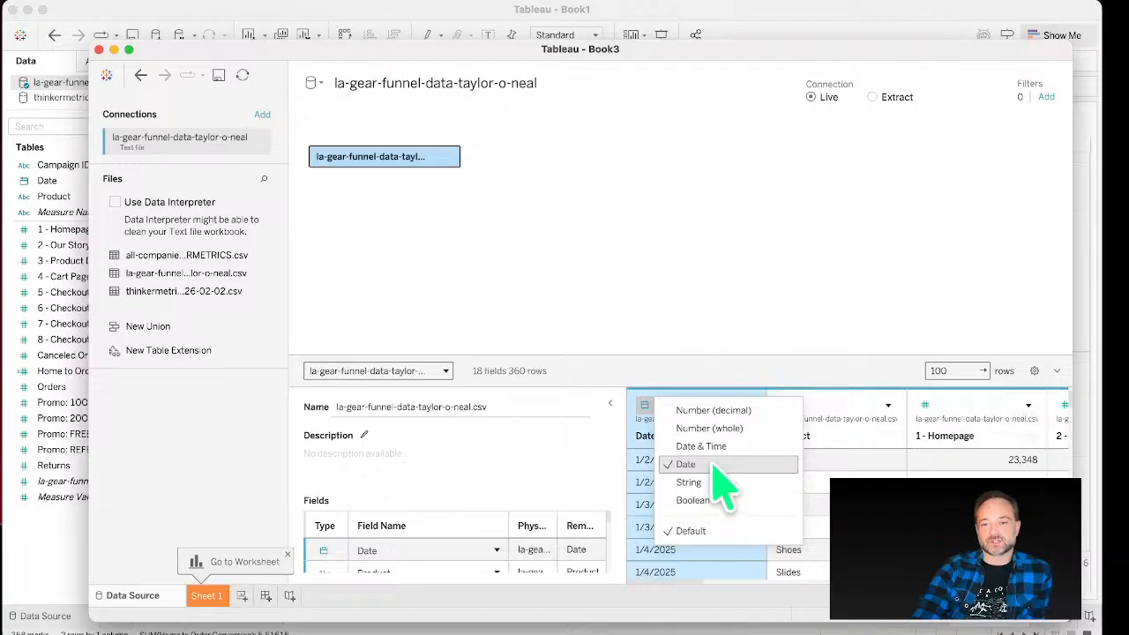
pyautogui.click(642, 255)
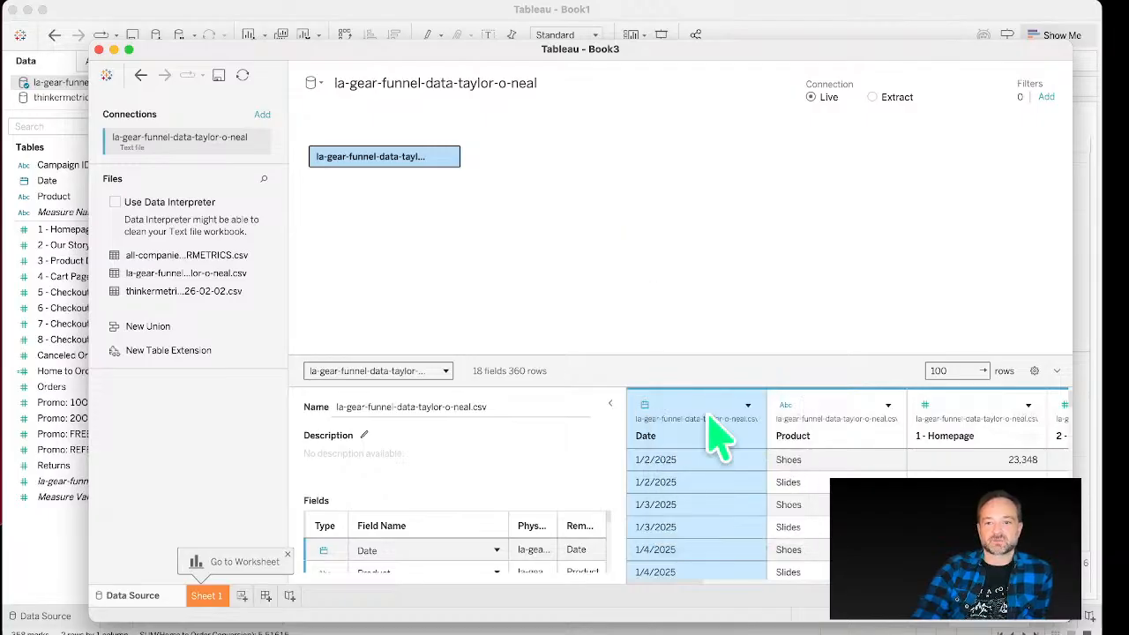
pyautogui.click(783, 443)
pyautogui.press('Right')
pyautogui.press('Right')
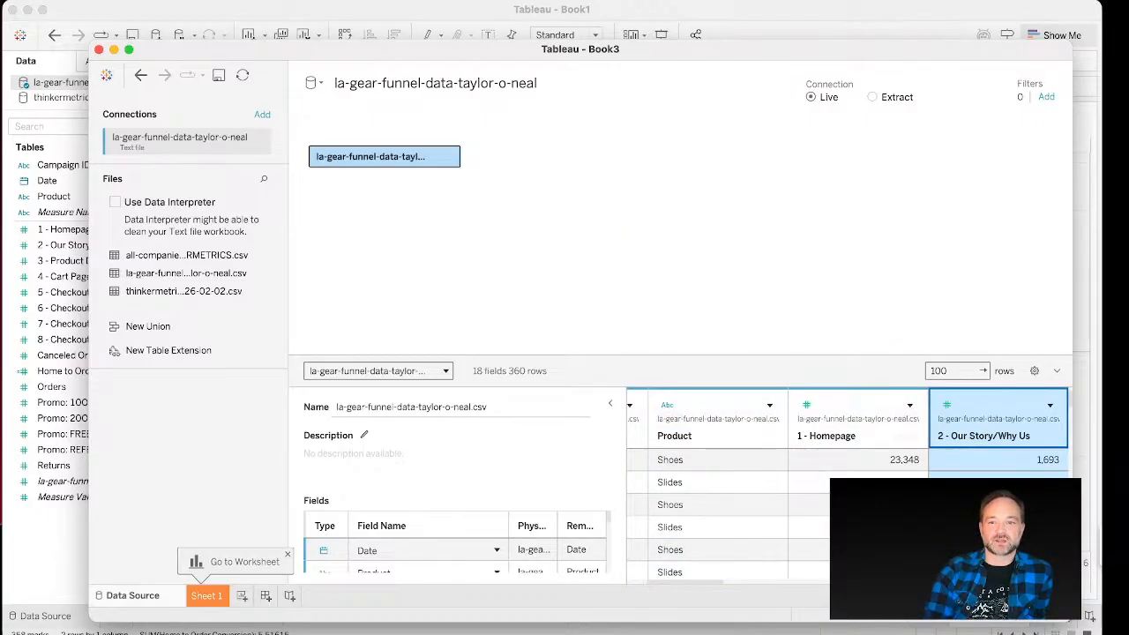
pyautogui.press('Right')
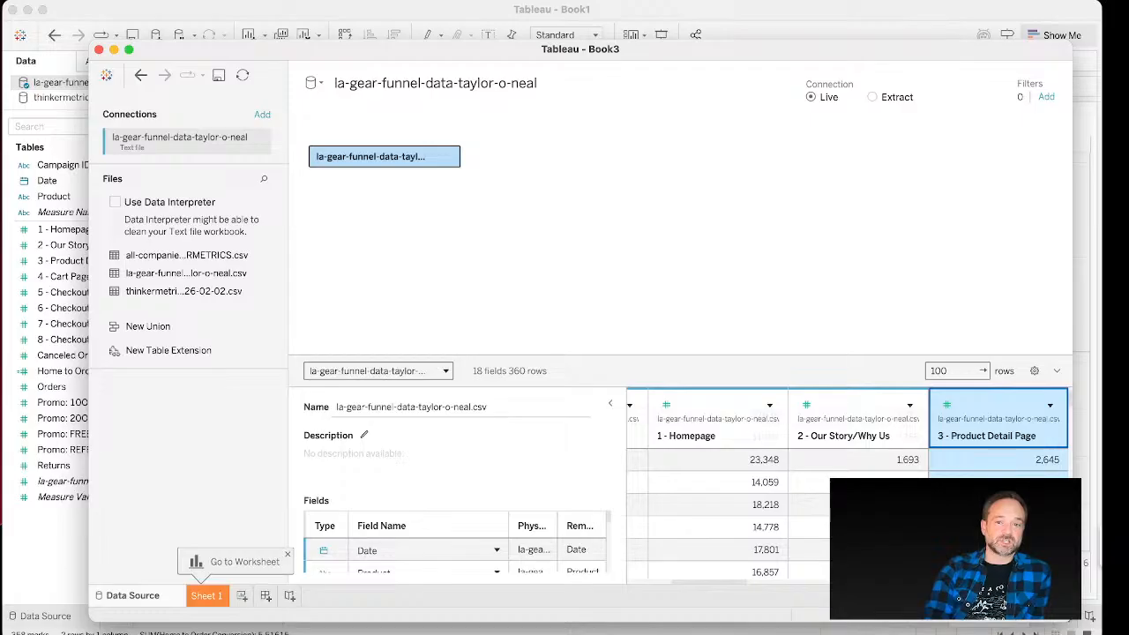
pyautogui.press('Left')
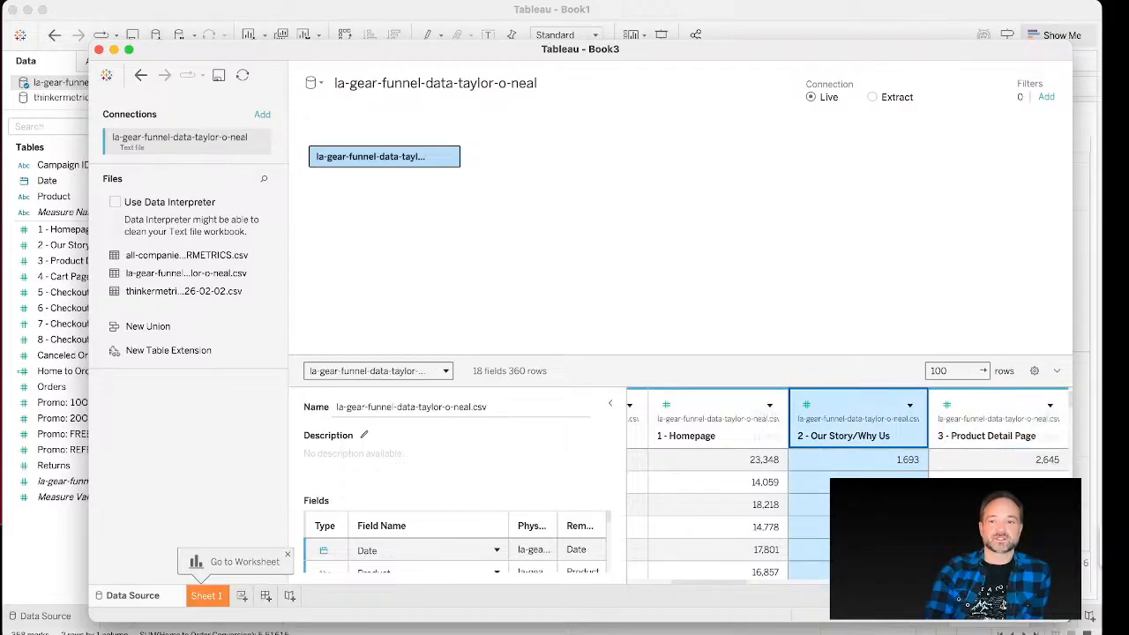
# Step: Step through the remaining funnel, order, return and promo columns in the data source grid
pyautogui.press('Right')
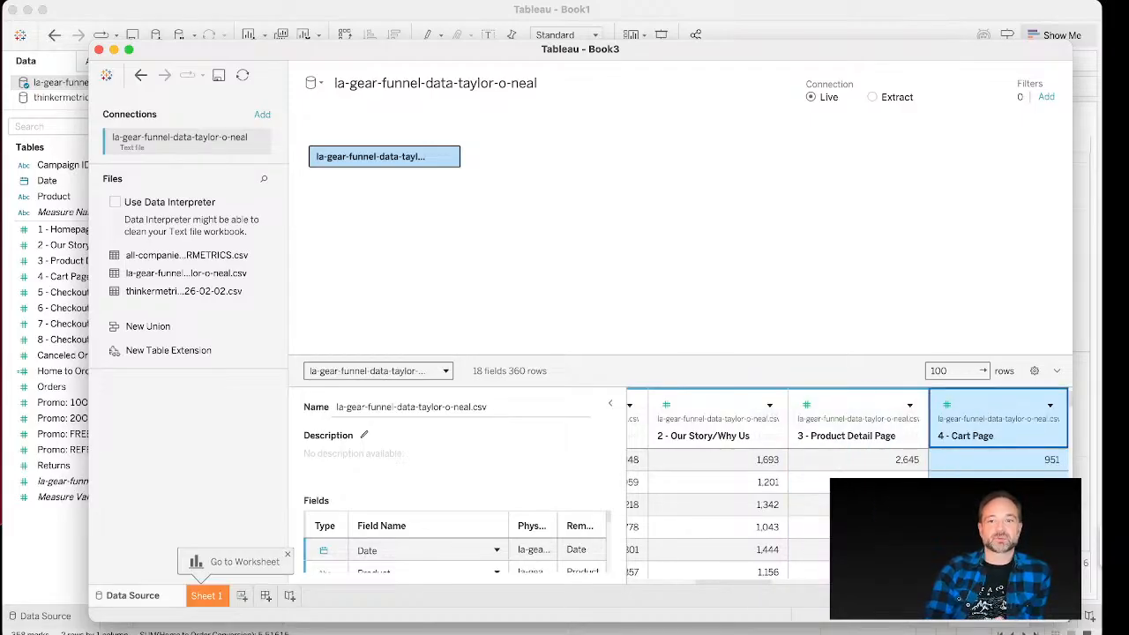
pyautogui.press('Right')
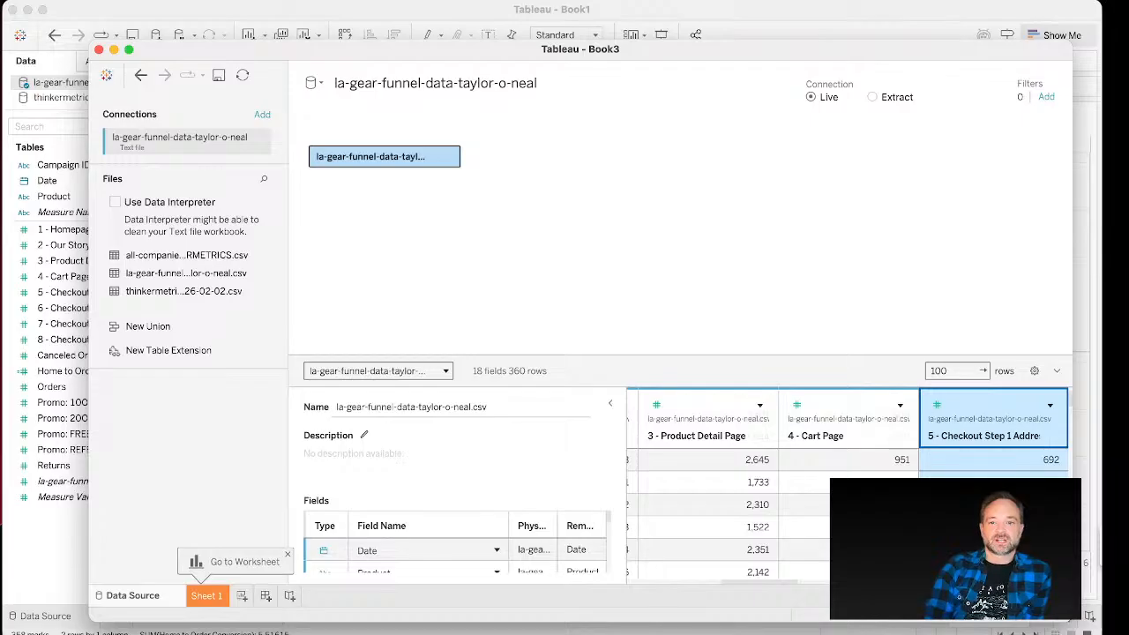
pyautogui.press('Right')
pyautogui.press('Right')
pyautogui.press('Right')
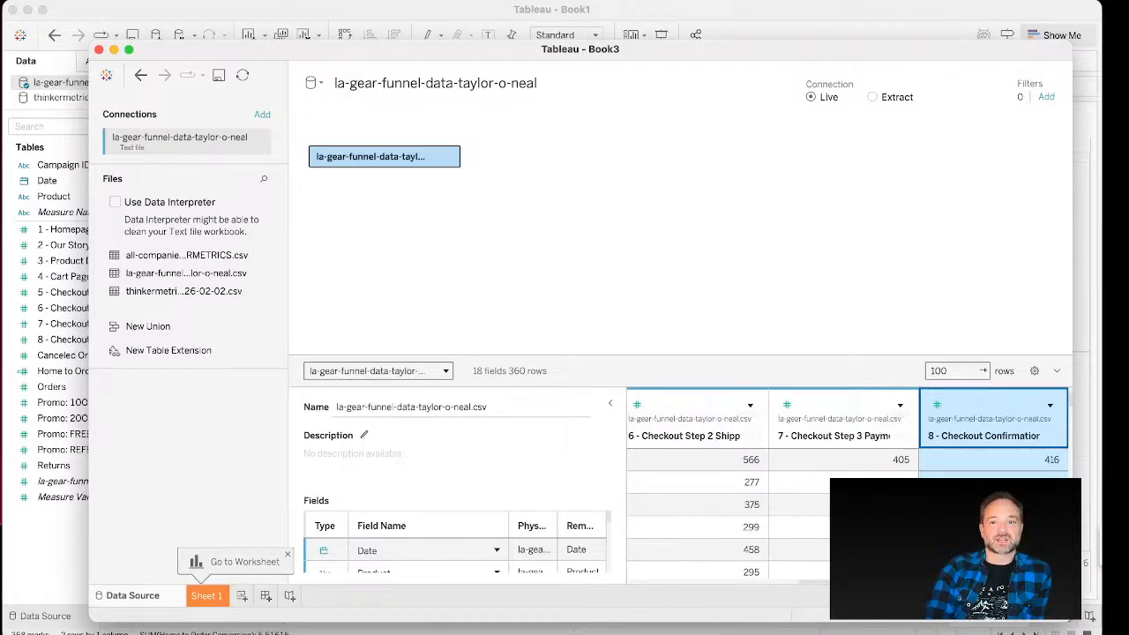
pyautogui.press('Right')
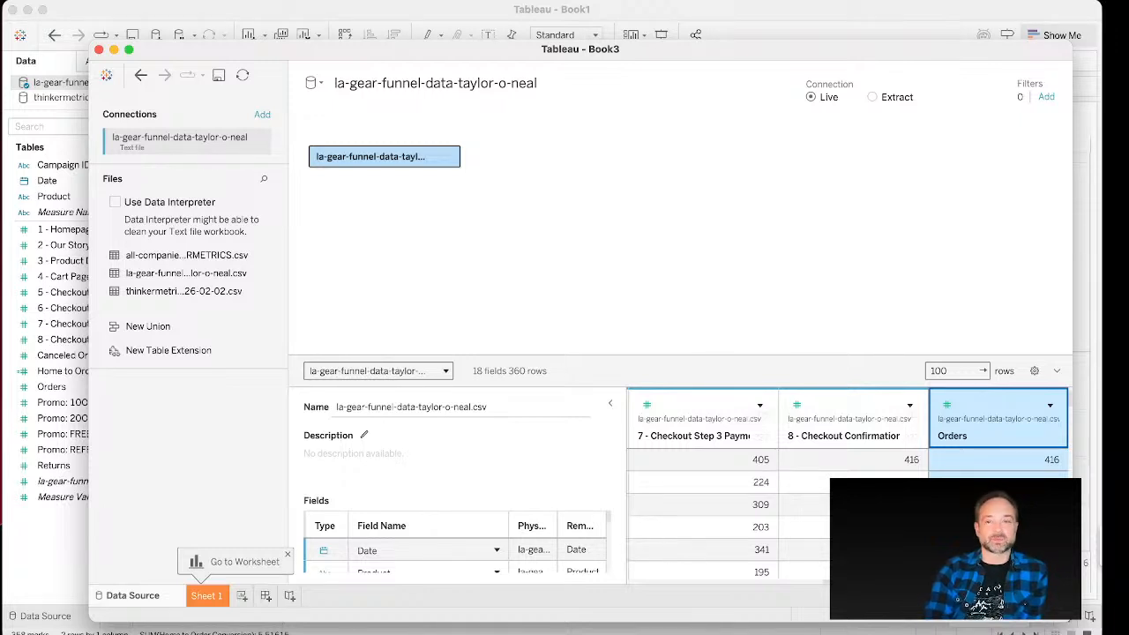
pyautogui.press('Right')
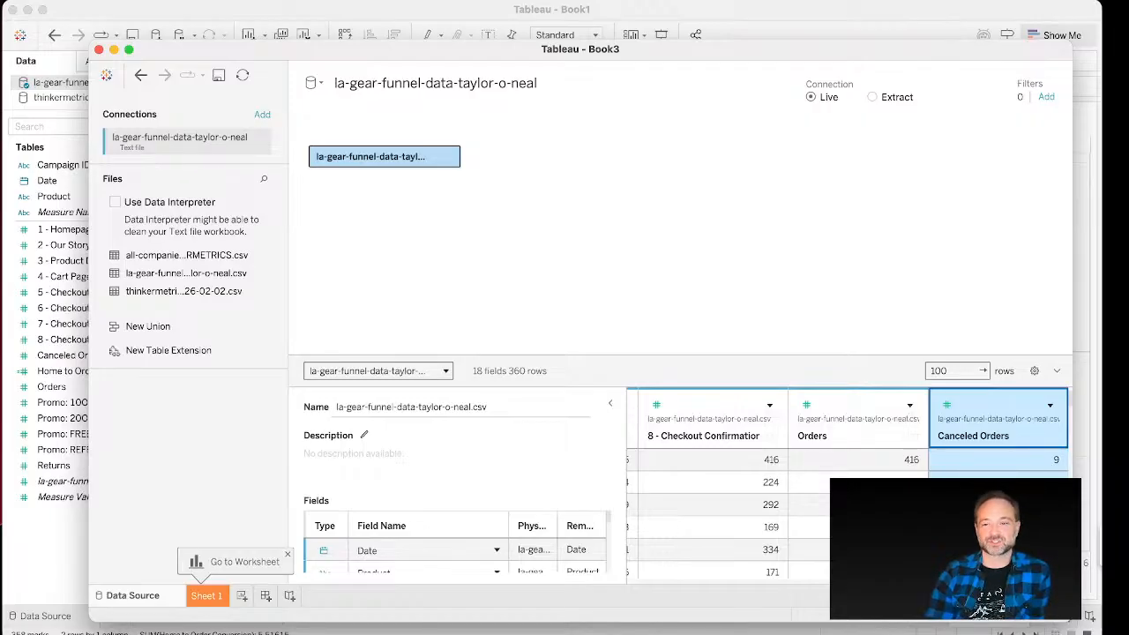
pyautogui.press('Right')
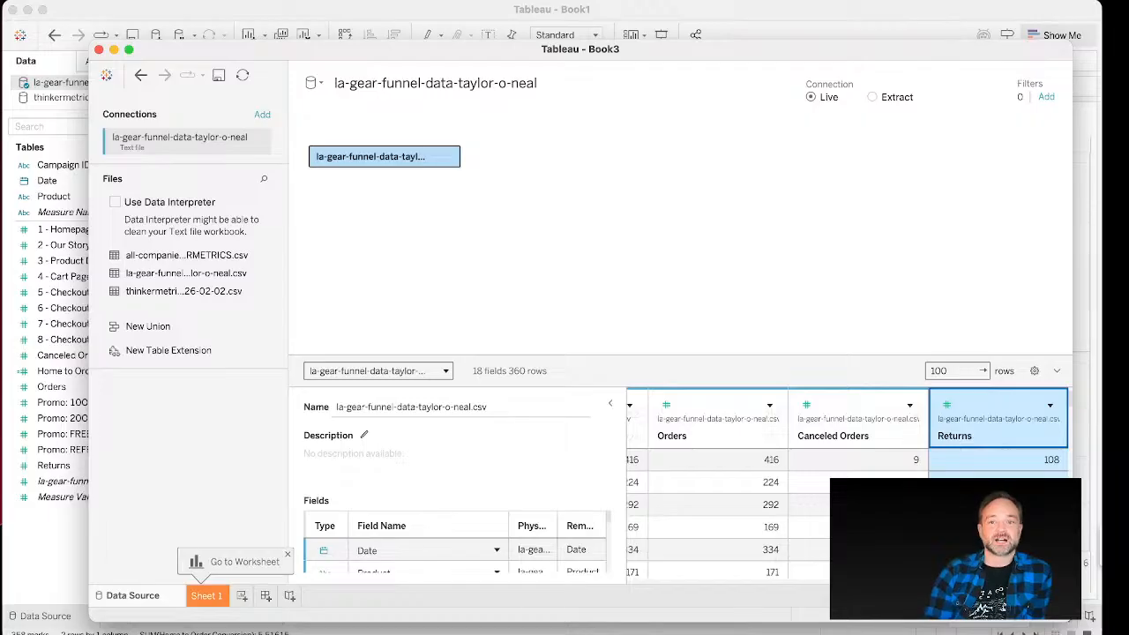
pyautogui.press('Right')
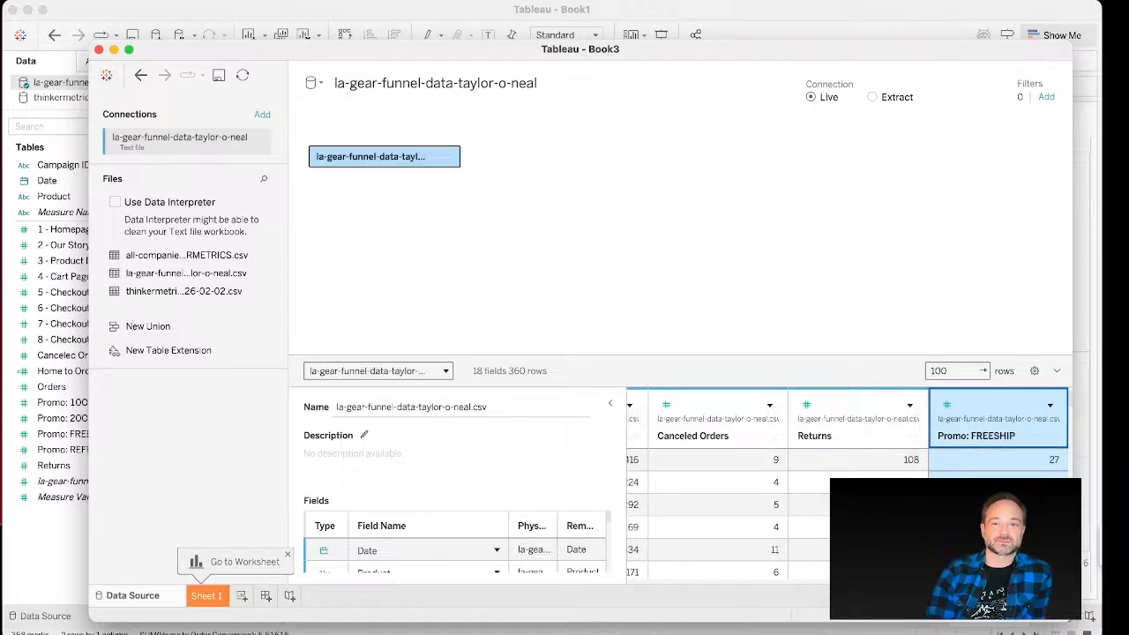
pyautogui.press('Right')
pyautogui.press('Right')
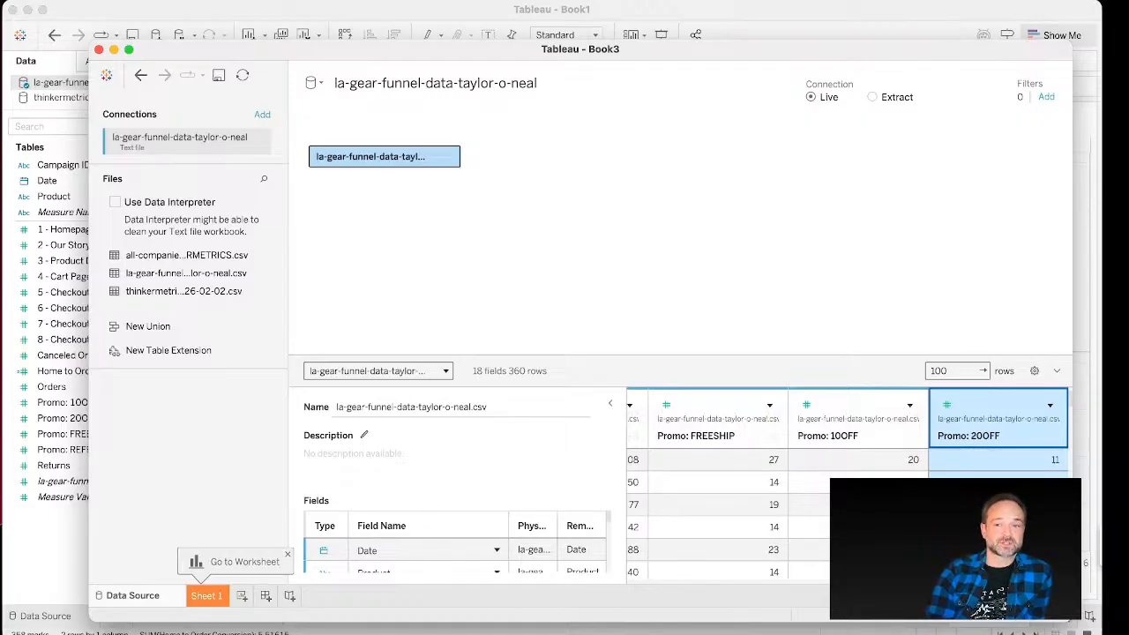
pyautogui.press('Right')
pyautogui.press('Right')
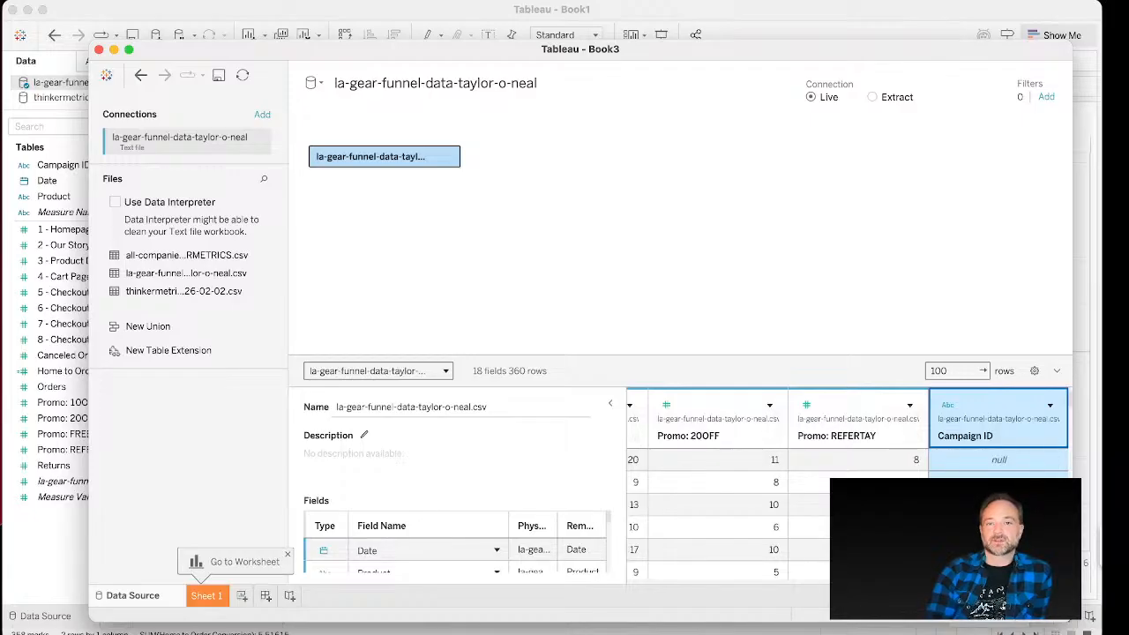
pyautogui.press('Left')
pyautogui.press('Left')
pyautogui.press('Left')
pyautogui.press('Left')
pyautogui.press('Left')
pyautogui.press('Left')
pyautogui.press('Left')
pyautogui.press('Left')
pyautogui.press('Left')
pyautogui.press('Left')
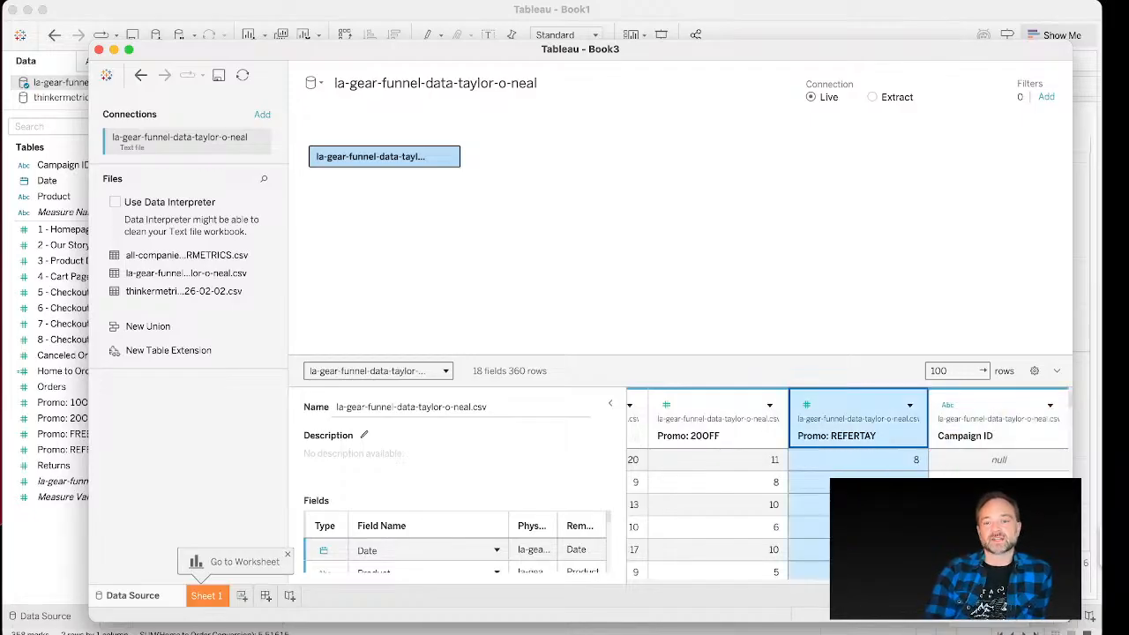
pyautogui.press('Left')
pyautogui.press('Left')
pyautogui.press('Left')
pyautogui.press('Left')
pyautogui.press('Left')
pyautogui.press('Left')
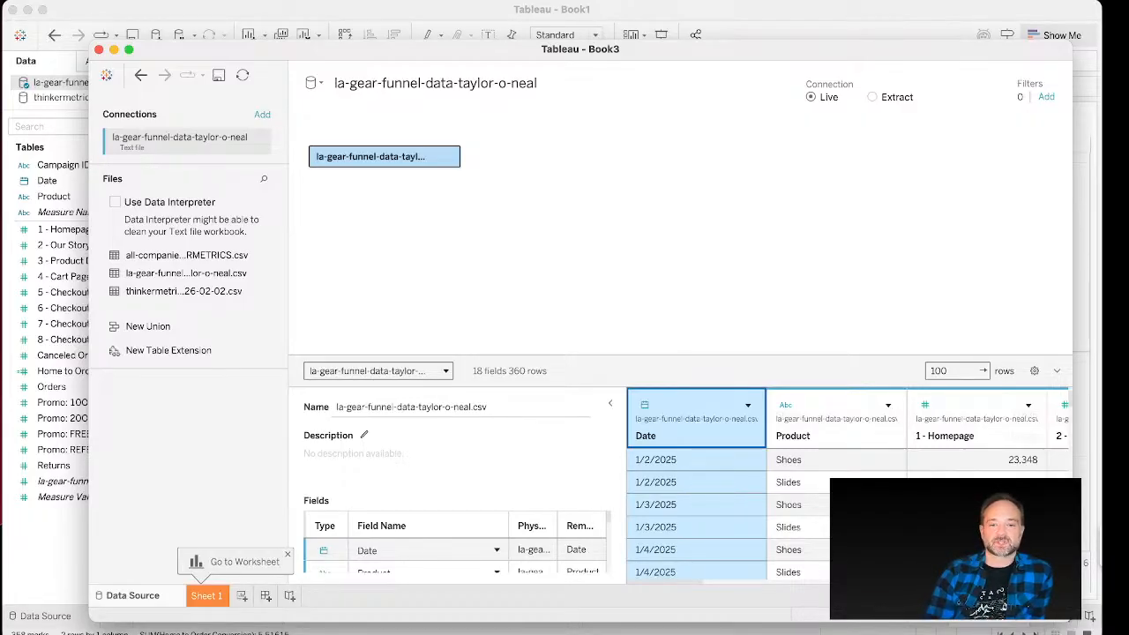
# Step: Add a new worksheet and place the Date field on Columns
pyautogui.click(242, 595)
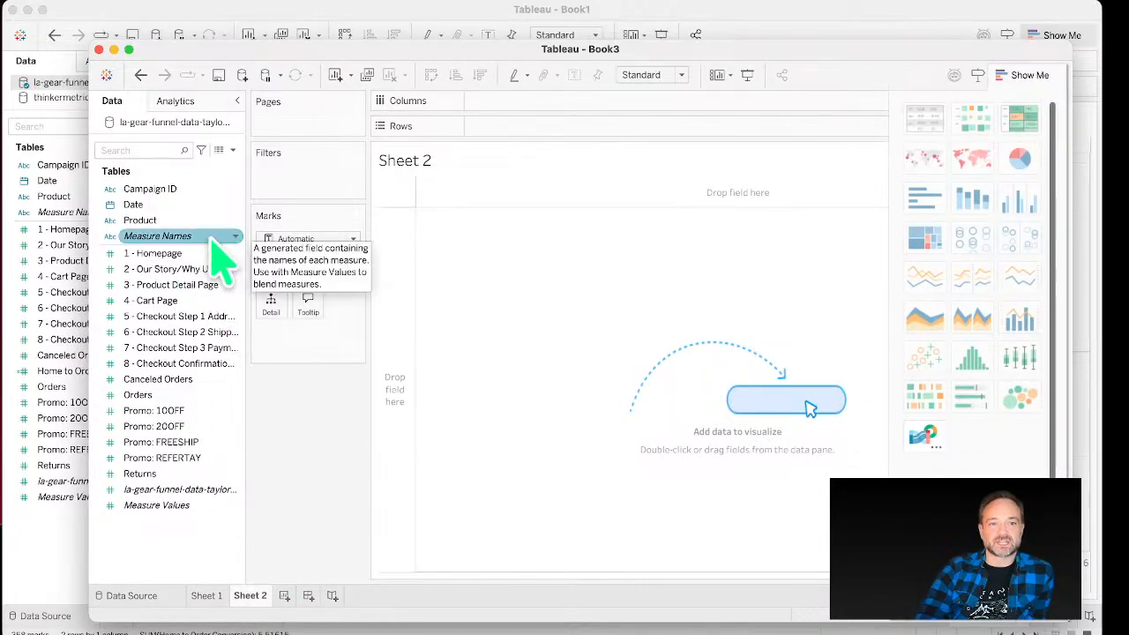
pyautogui.moveTo(212, 208); pyautogui.dragTo(587, 101)
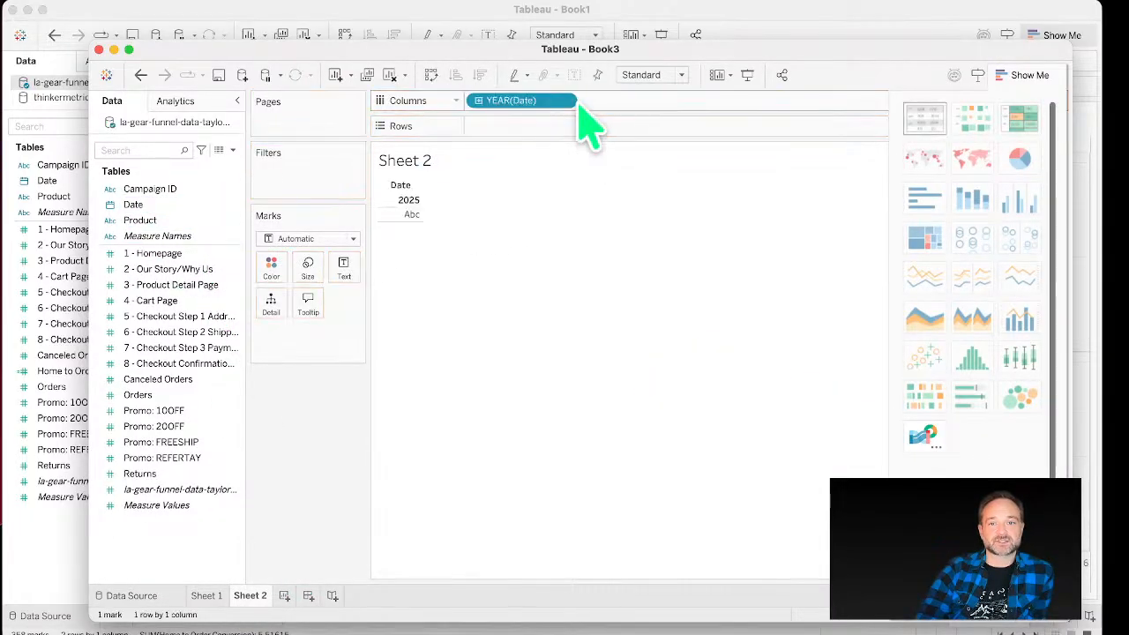
pyautogui.click(480, 101)
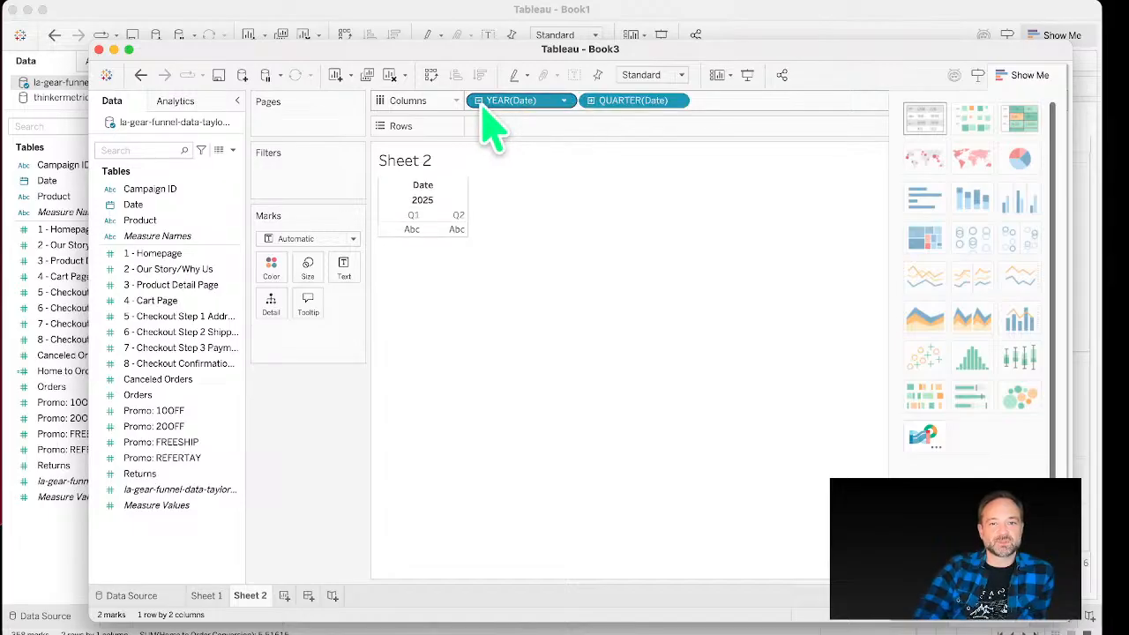
pyautogui.click(592, 101)
pyautogui.click(591, 101)
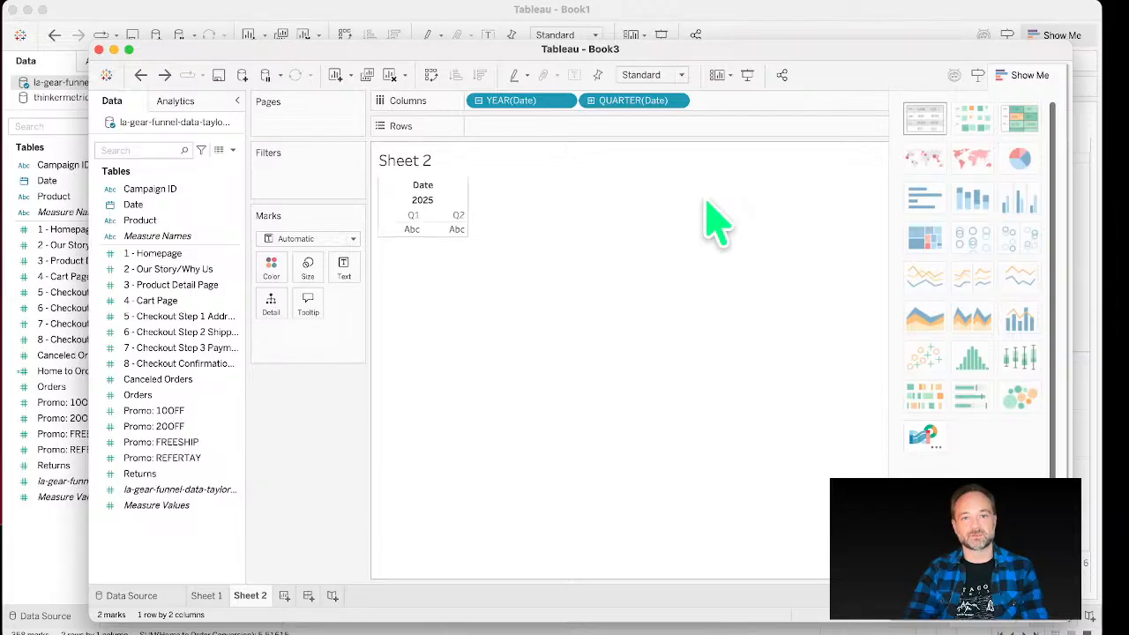
pyautogui.press('super+z')
# Step: Change the Date pill on Columns to Exact Date
pyautogui.rightClick(532, 104)
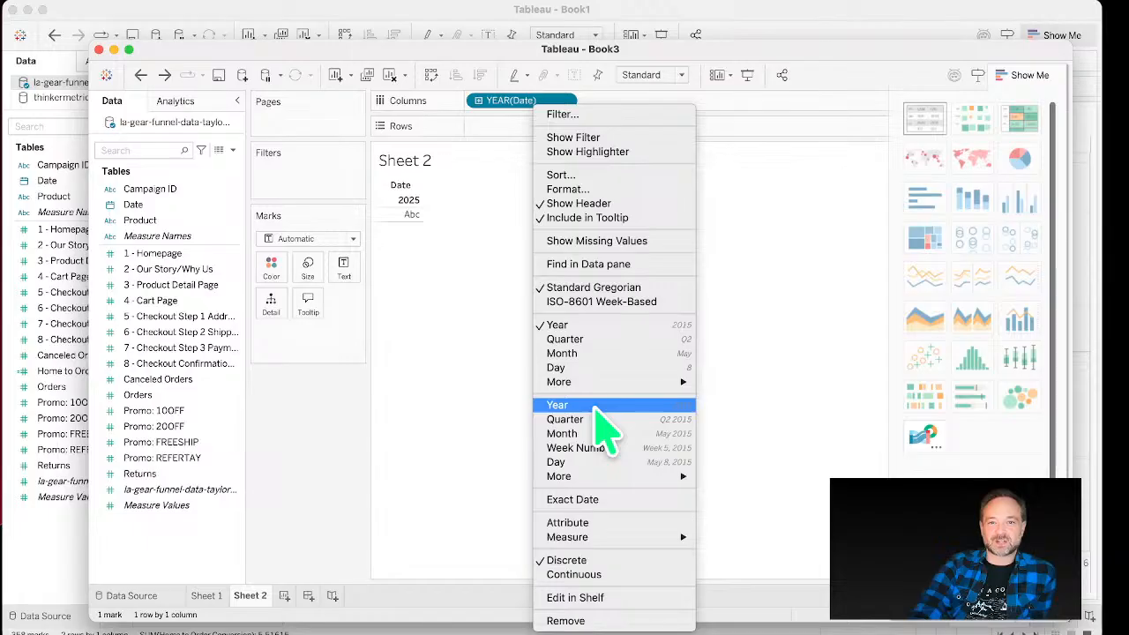
pyautogui.moveTo(617, 388)
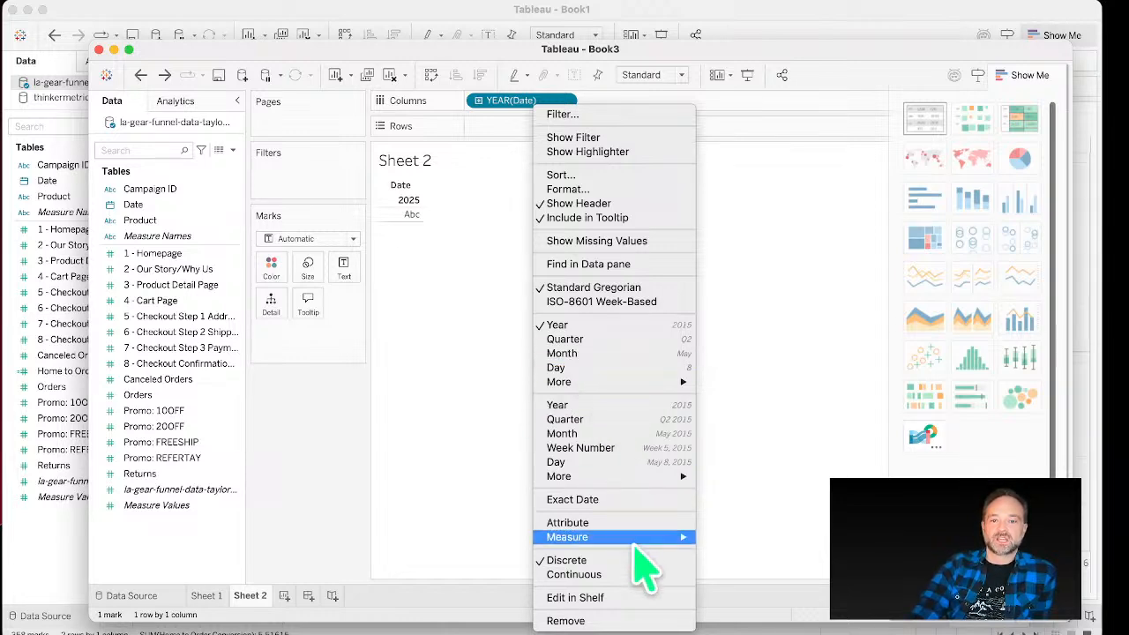
pyautogui.click(635, 499)
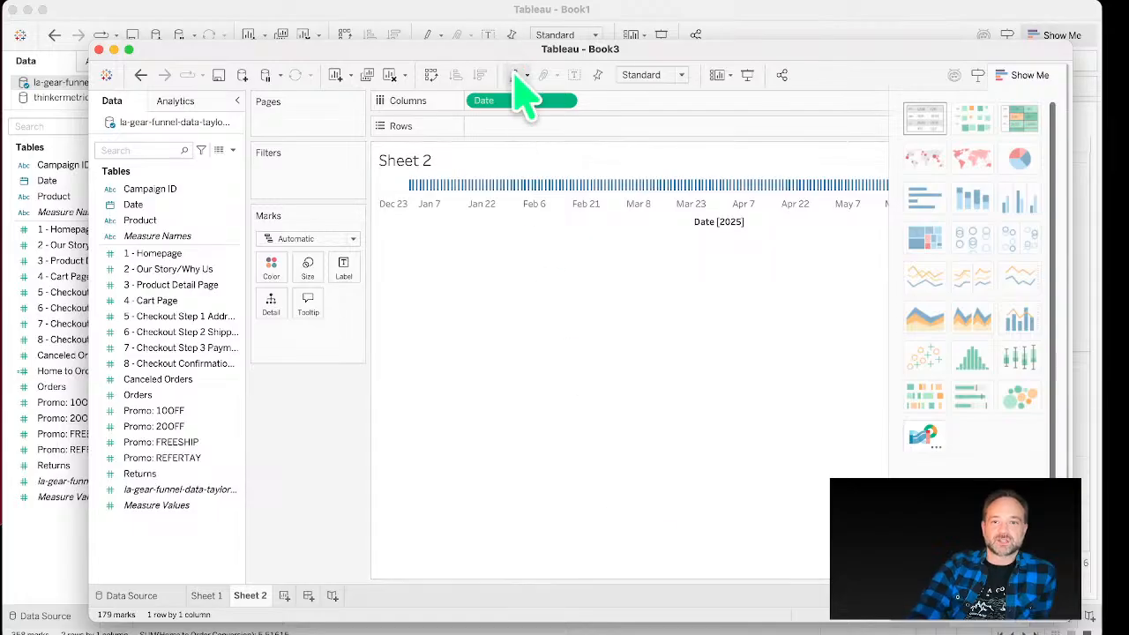
# Step: Put Orders on Rows to chart orders by date, and enlarge the workbook window
pyautogui.moveTo(138, 394)
pyautogui.mouseDown()
pyautogui.moveTo(118, 401)
pyautogui.moveTo(449, 141)
pyautogui.moveTo(497, 115)
pyautogui.moveTo(500, 130)
pyautogui.mouseUp()
pyautogui.click(1037, 76)
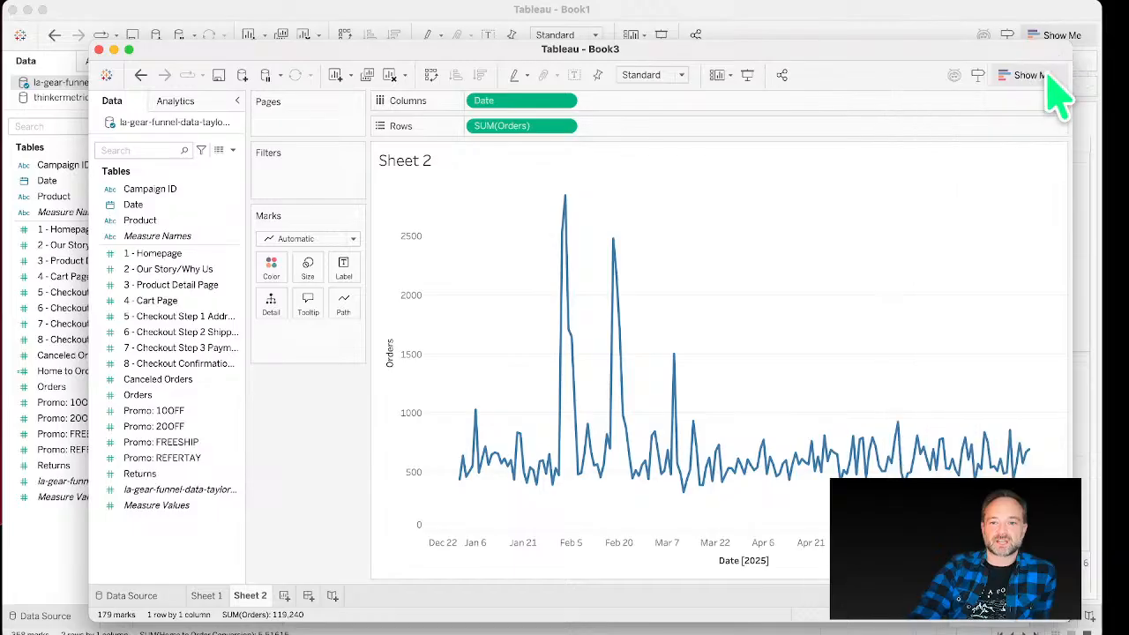
pyautogui.moveTo(353, 65); pyautogui.dragTo(304, 50)
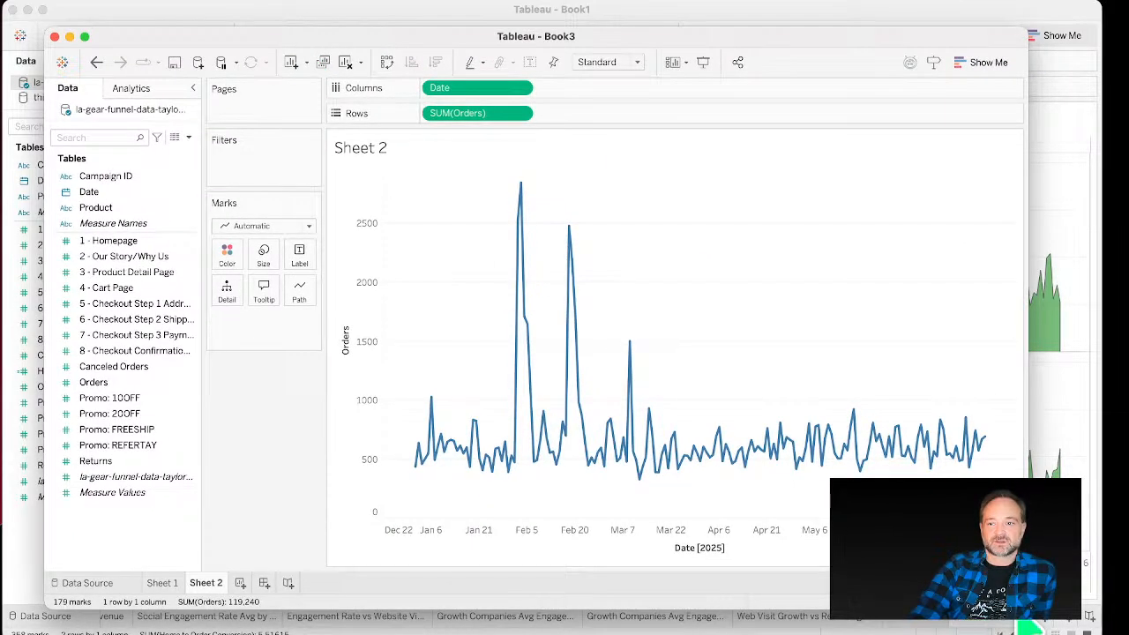
pyautogui.moveTo(1043, 624); pyautogui.dragTo(1072, 633)
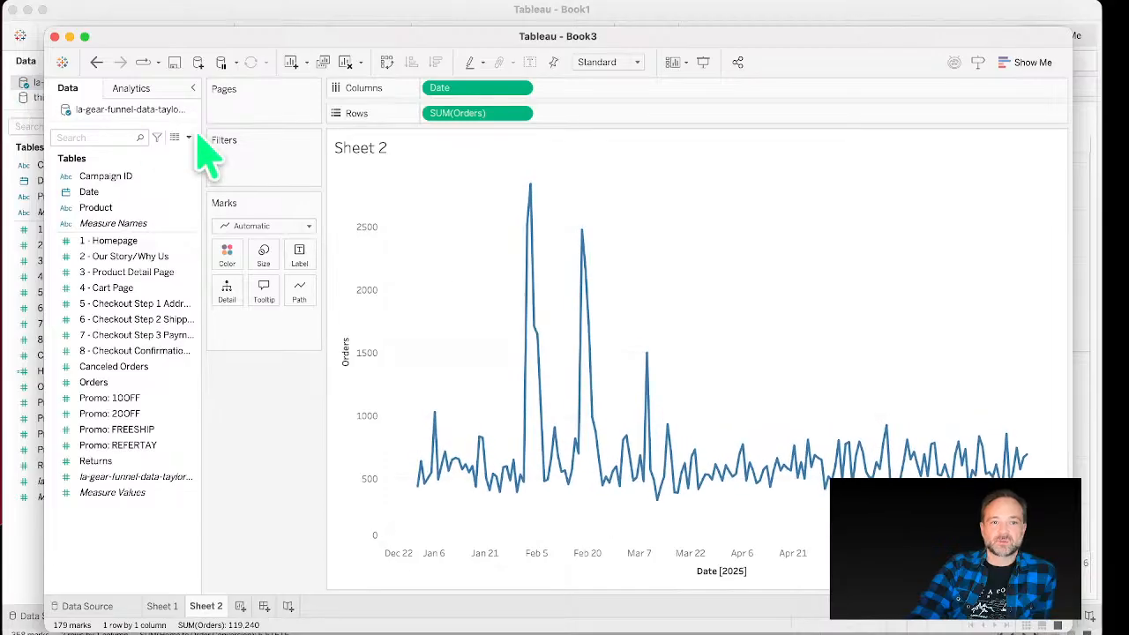
# Step: Compare the Bar and Area mark types, then set the marks to Line and adjust the line size
pyautogui.click(252, 226)
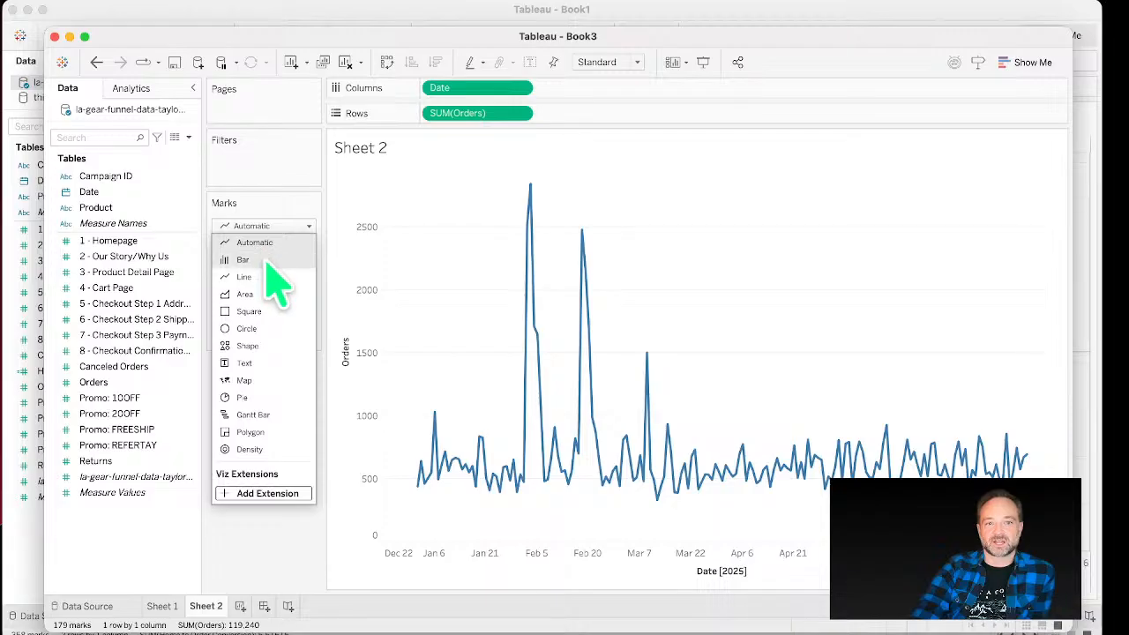
pyautogui.click(264, 257)
pyautogui.click(257, 228)
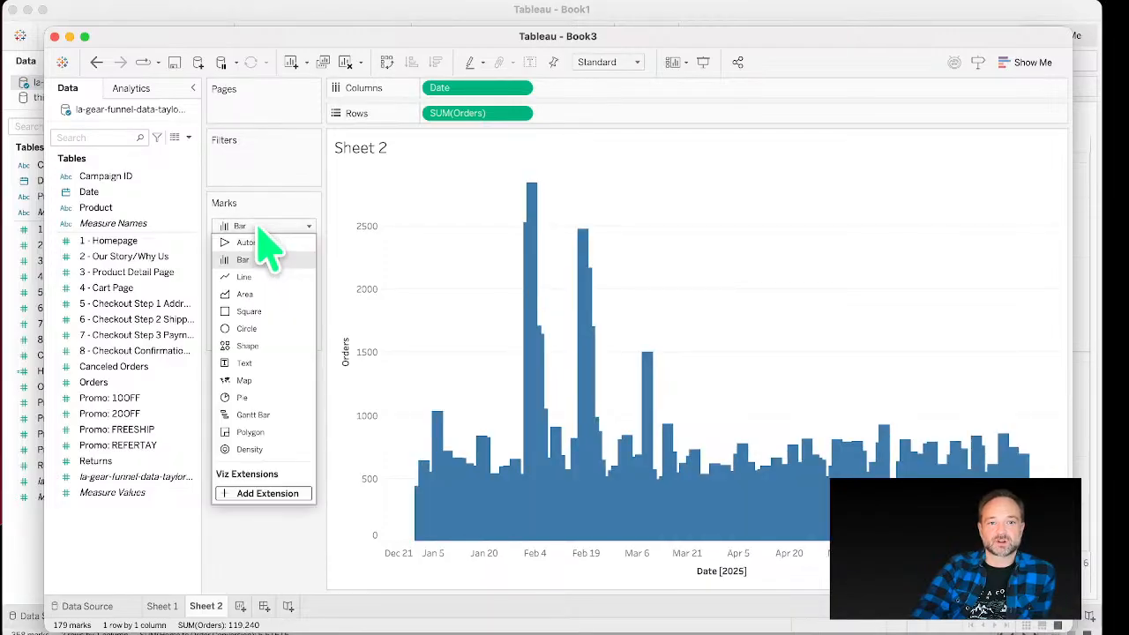
pyautogui.click(274, 296)
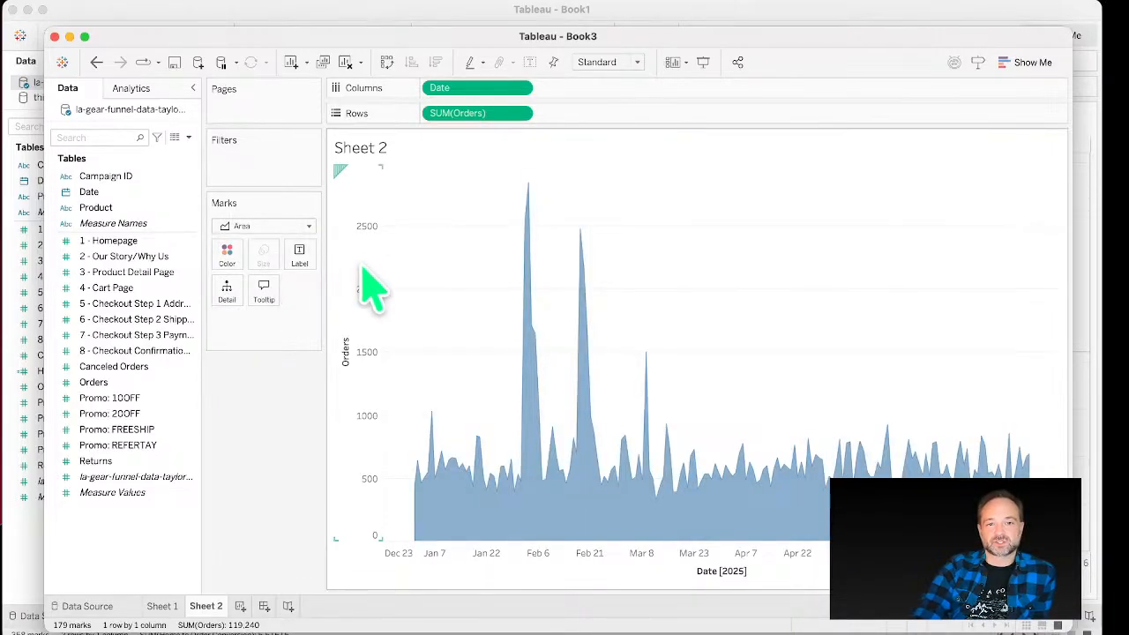
pyautogui.click(280, 227)
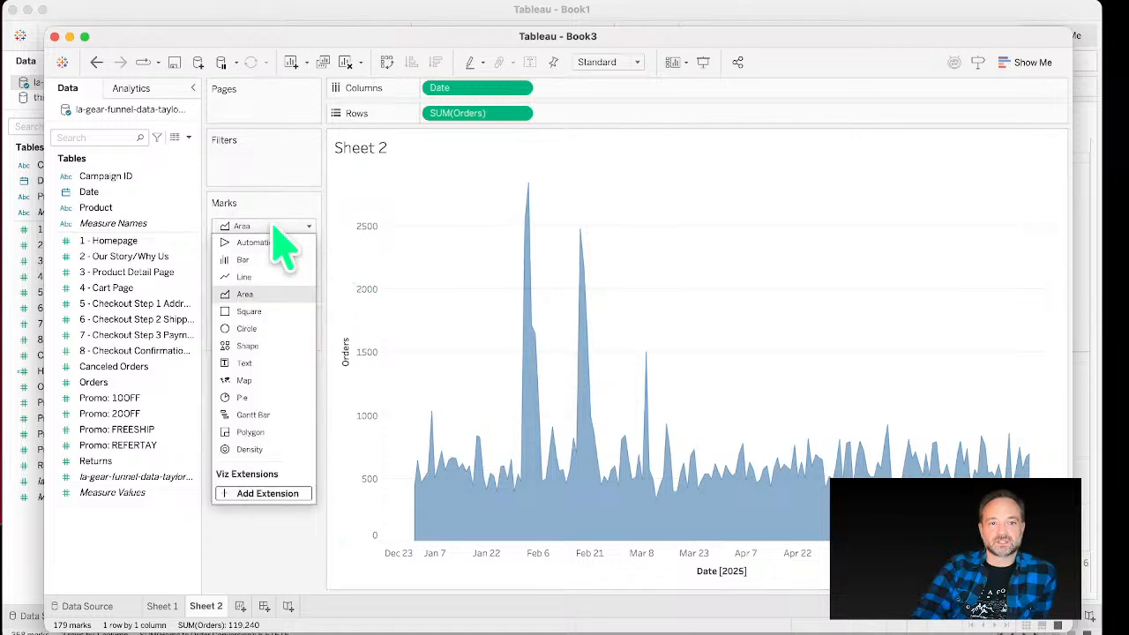
pyautogui.click(281, 277)
pyautogui.moveTo(275, 265); pyautogui.dragTo(303, 274)
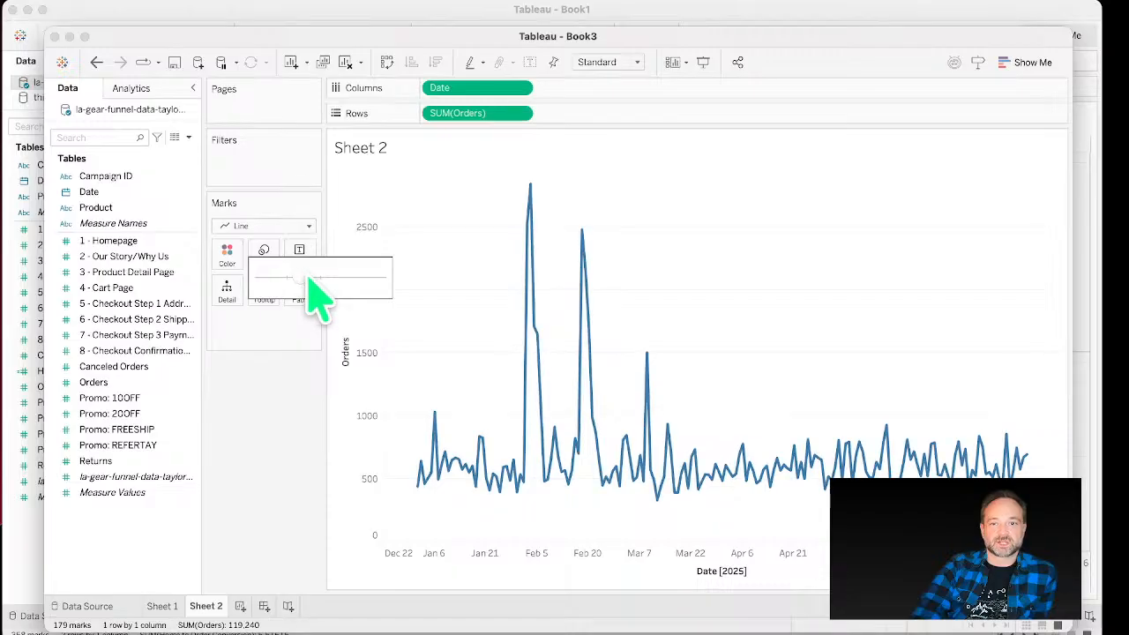
pyautogui.click(250, 380)
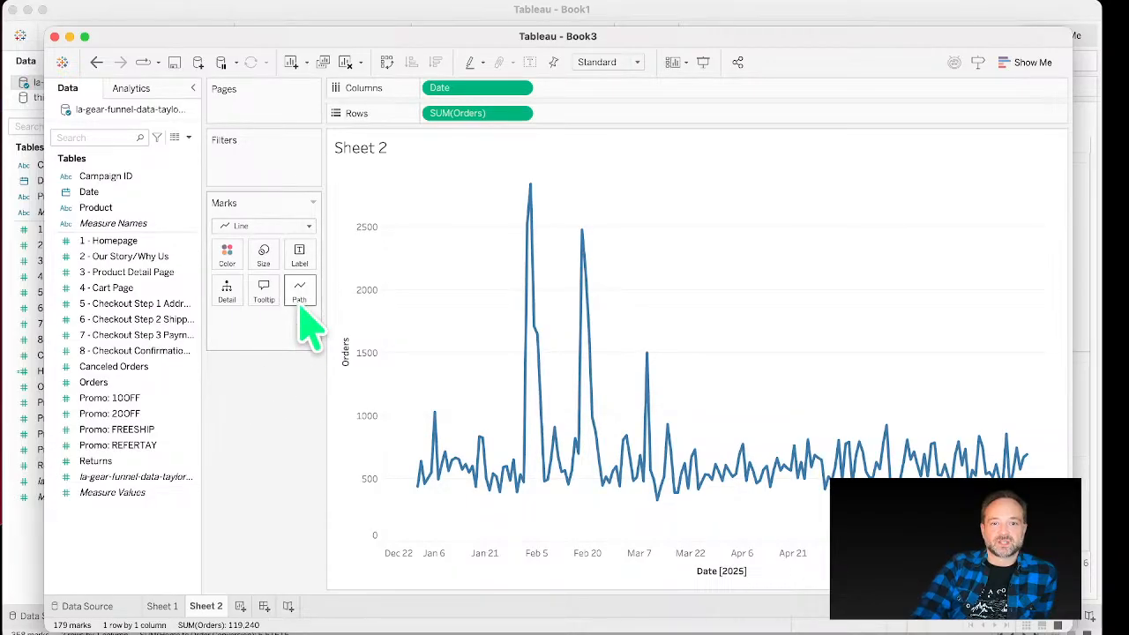
# Step: Try the stepped path line type, then return to the linear line type
pyautogui.click(301, 300)
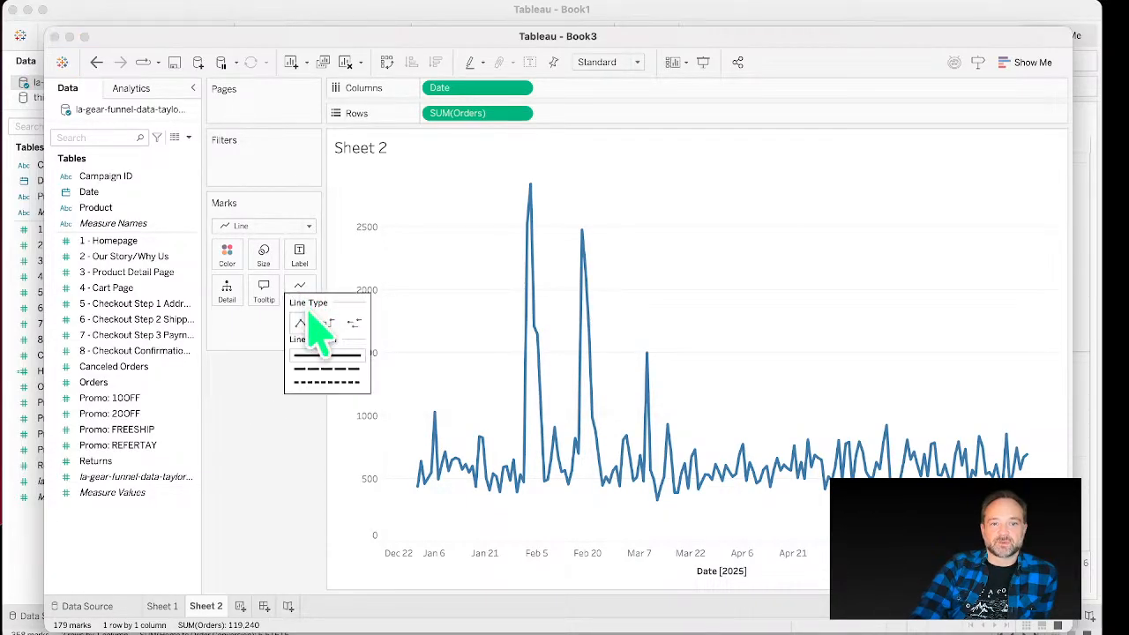
pyautogui.click(326, 323)
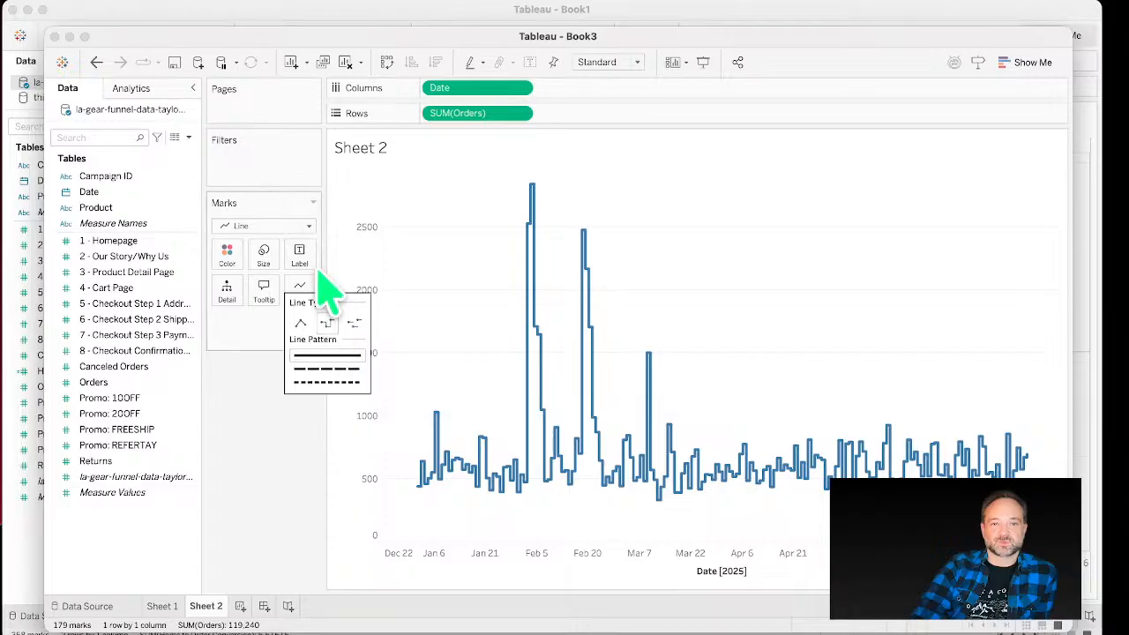
pyautogui.click(305, 325)
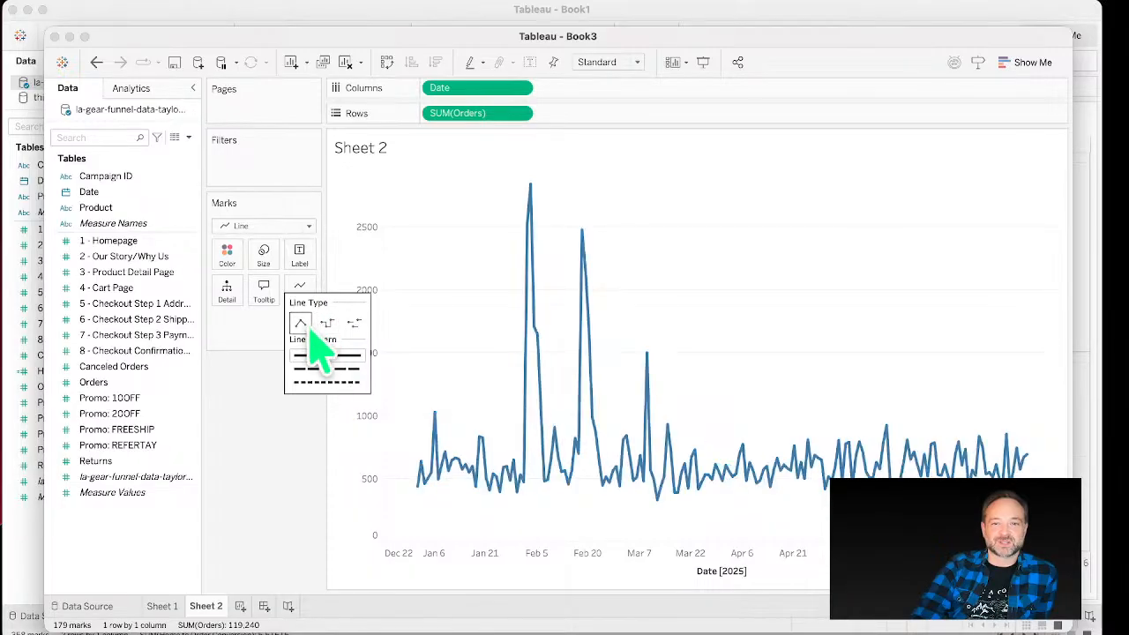
# Step: Create a new calculated field named Home to Order Conversion
pyautogui.rightClick(189, 413)
pyautogui.click(280, 490)
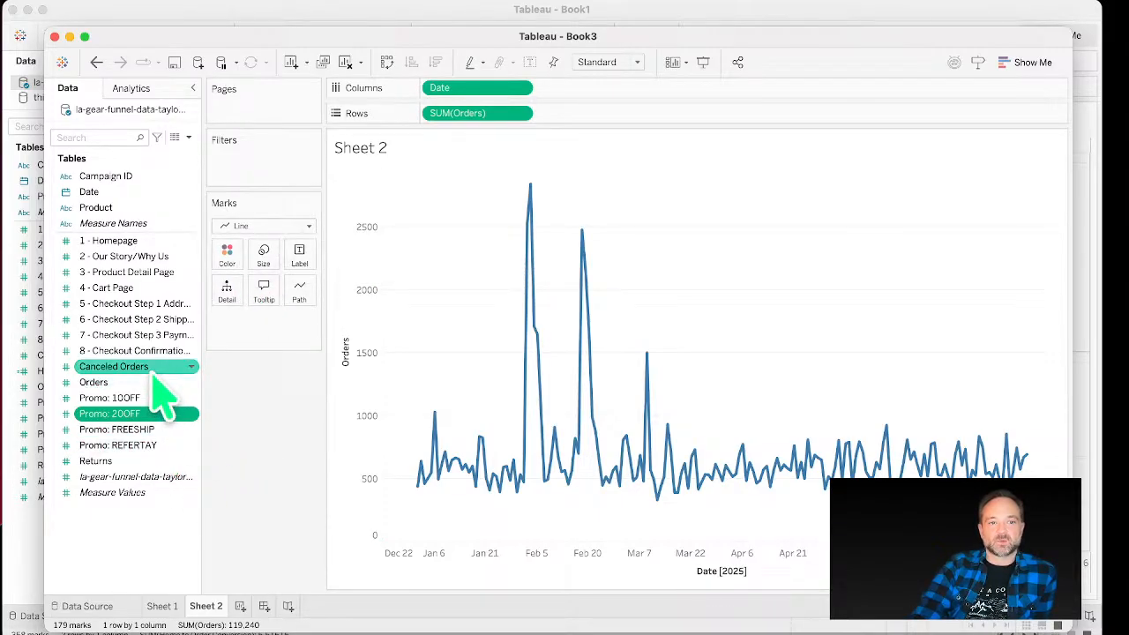
pyautogui.rightClick(166, 529)
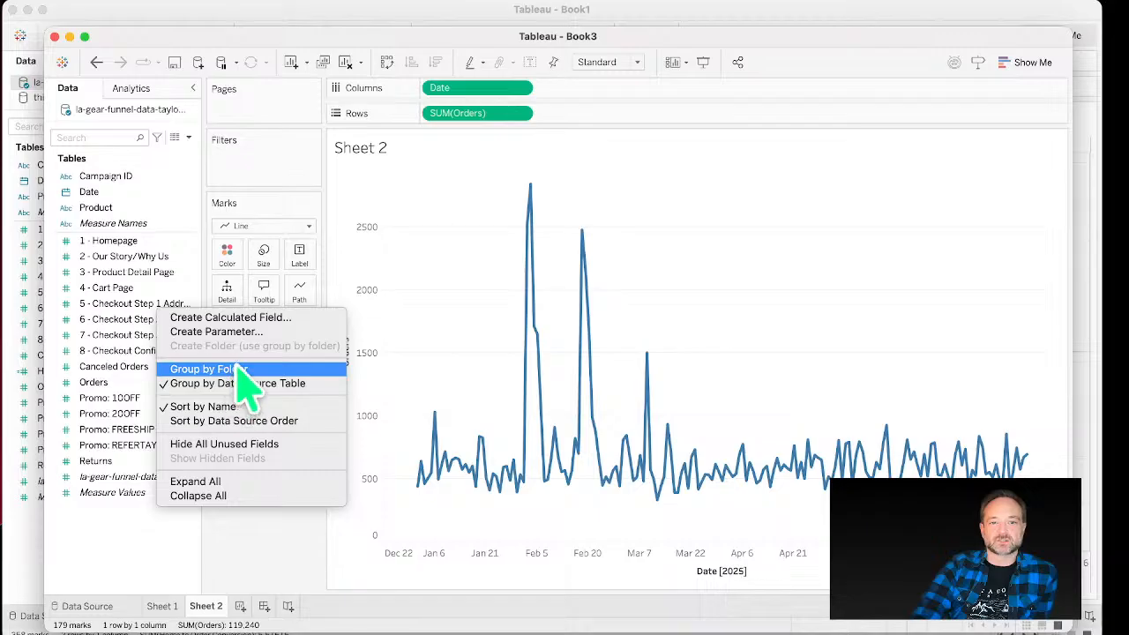
pyautogui.click(258, 333)
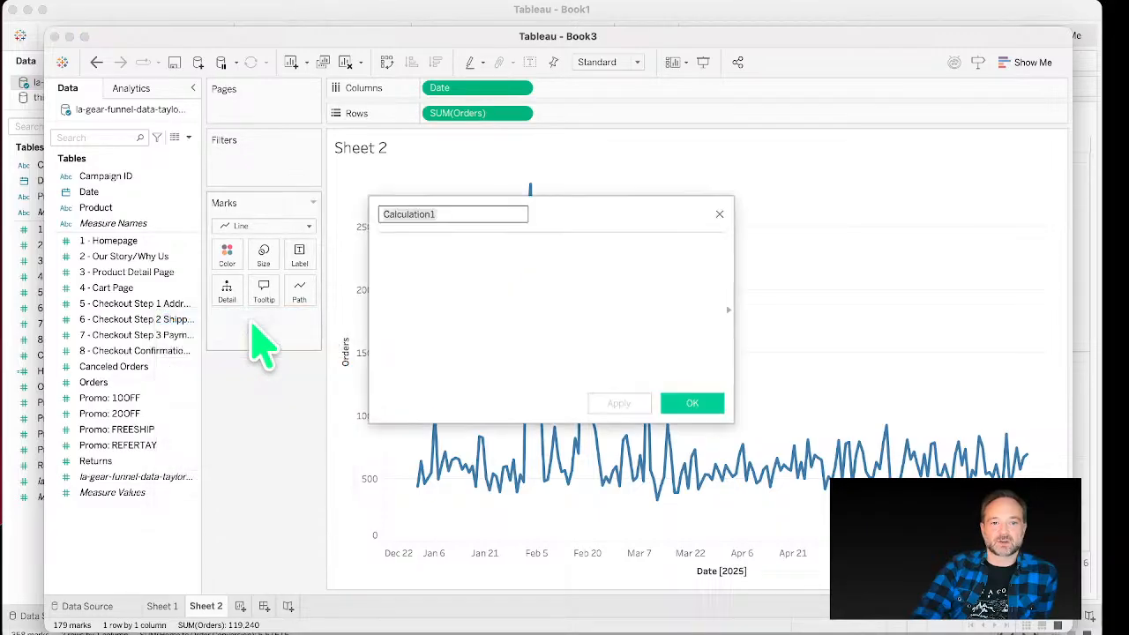
pyautogui.write('C')
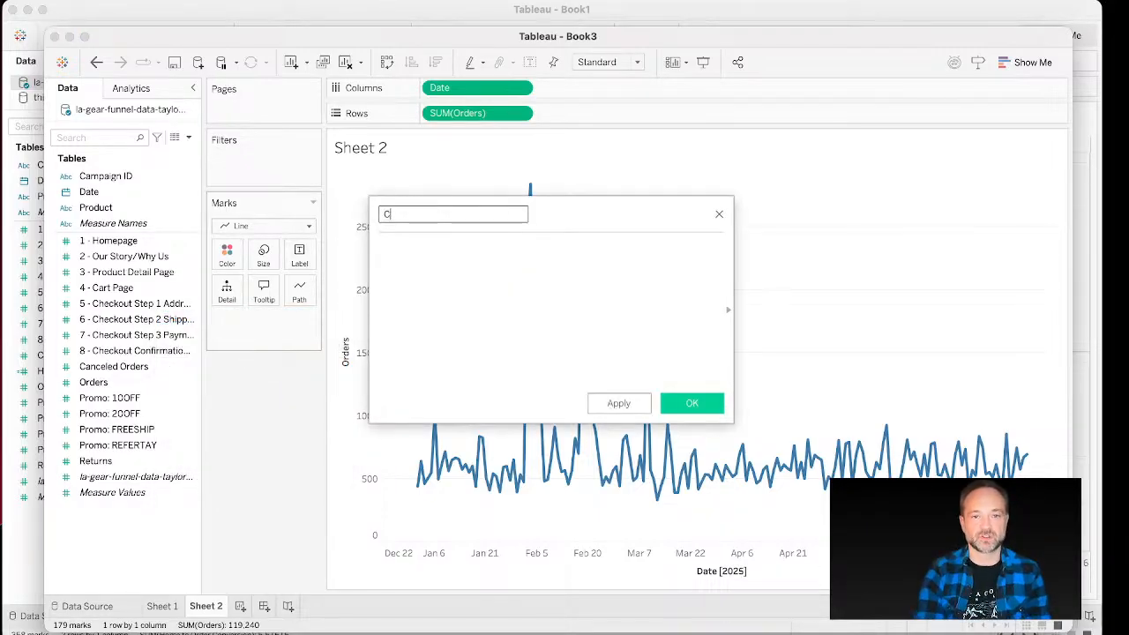
pyautogui.press('BackSpace')
pyautogui.write('Hom')
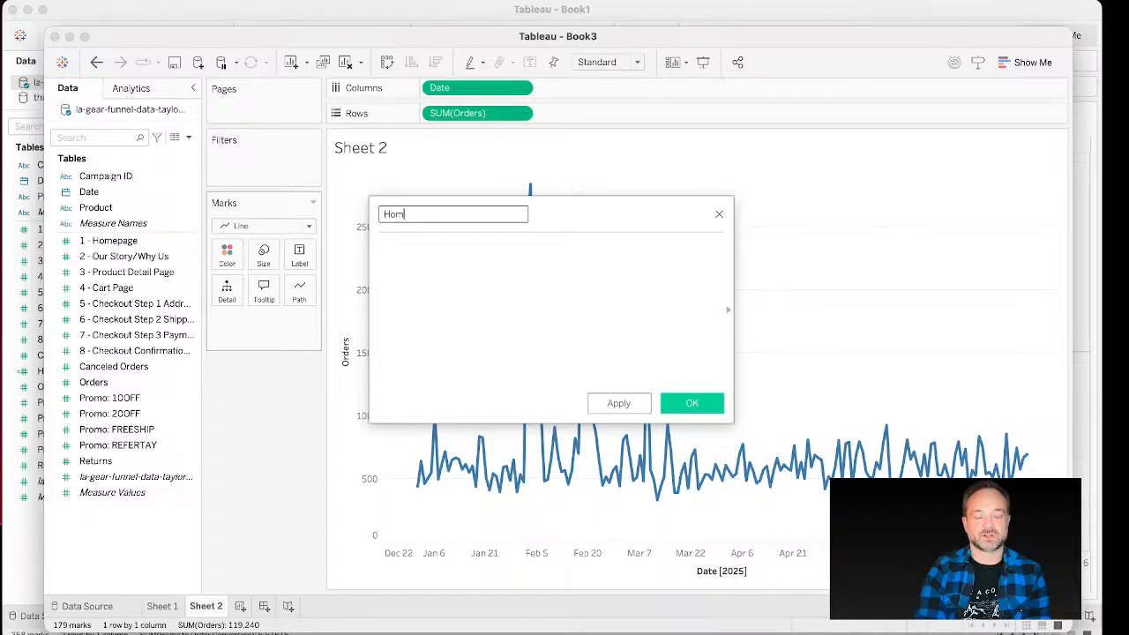
pyautogui.write('e to Order C')
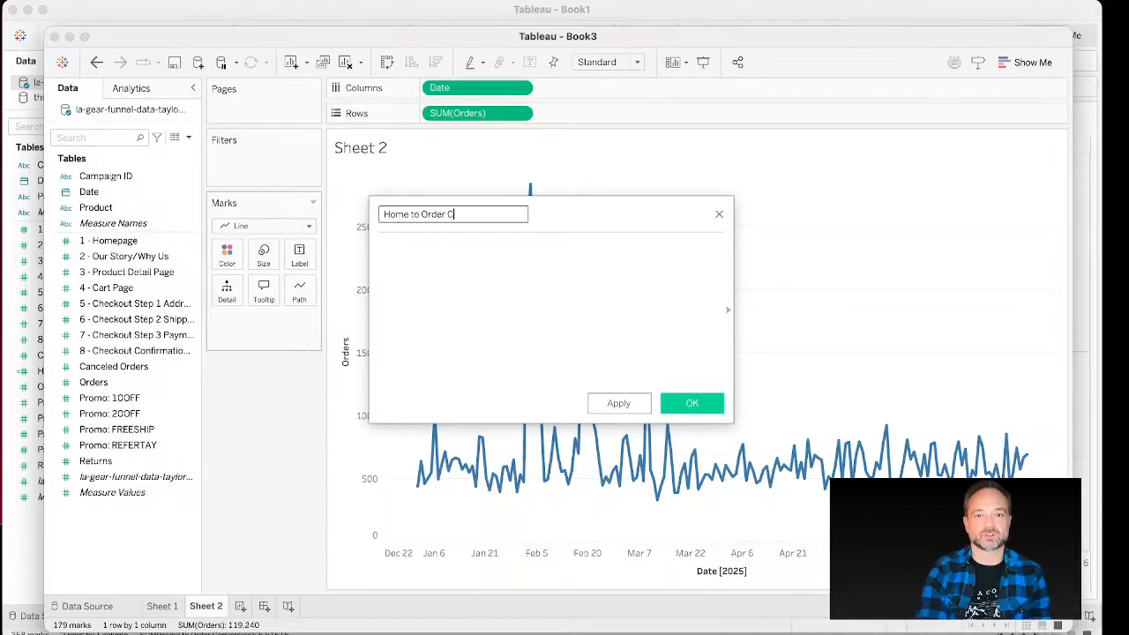
pyautogui.write('onversion')
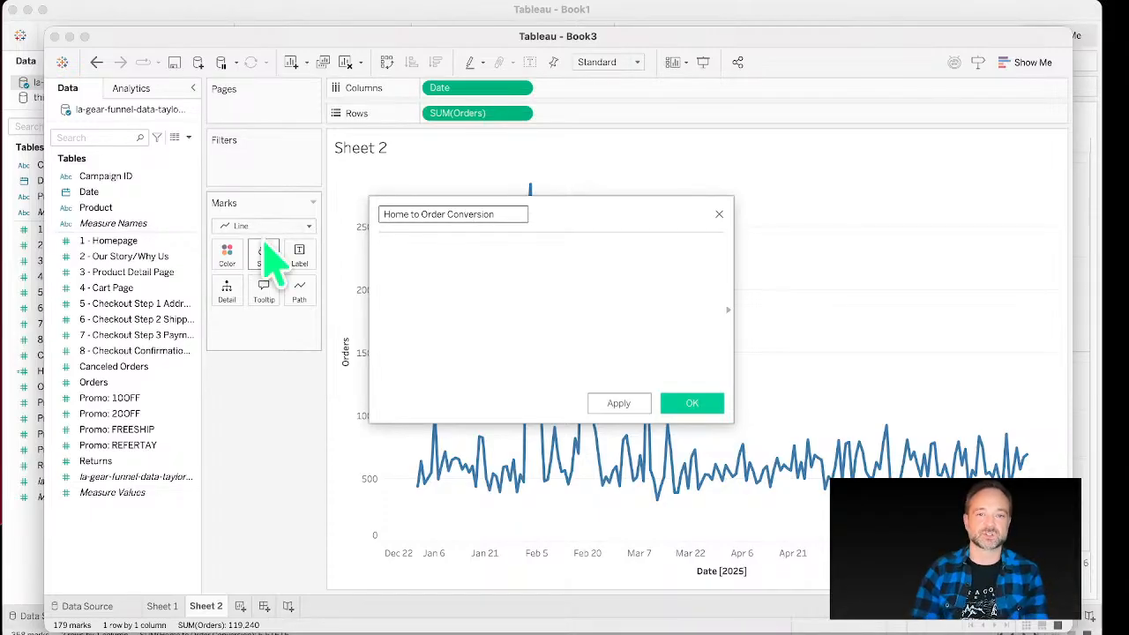
pyautogui.click(702, 411)
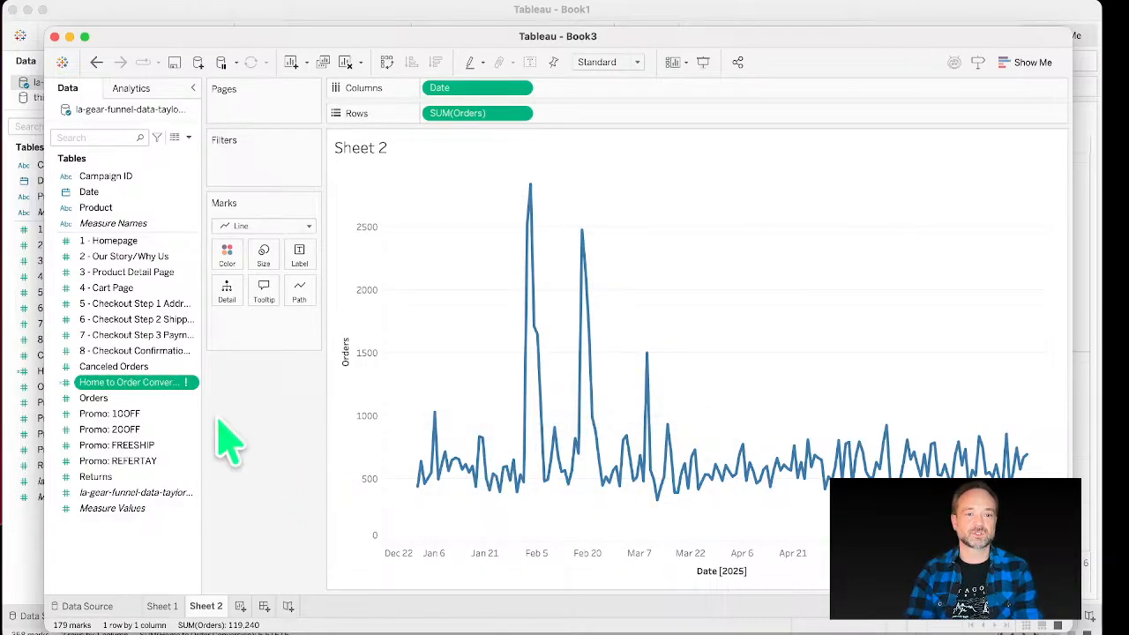
# Step: Edit the Home to Order Conversion calculation to [Orders] / [1 - Homepage] and apply it
pyautogui.rightClick(178, 382)
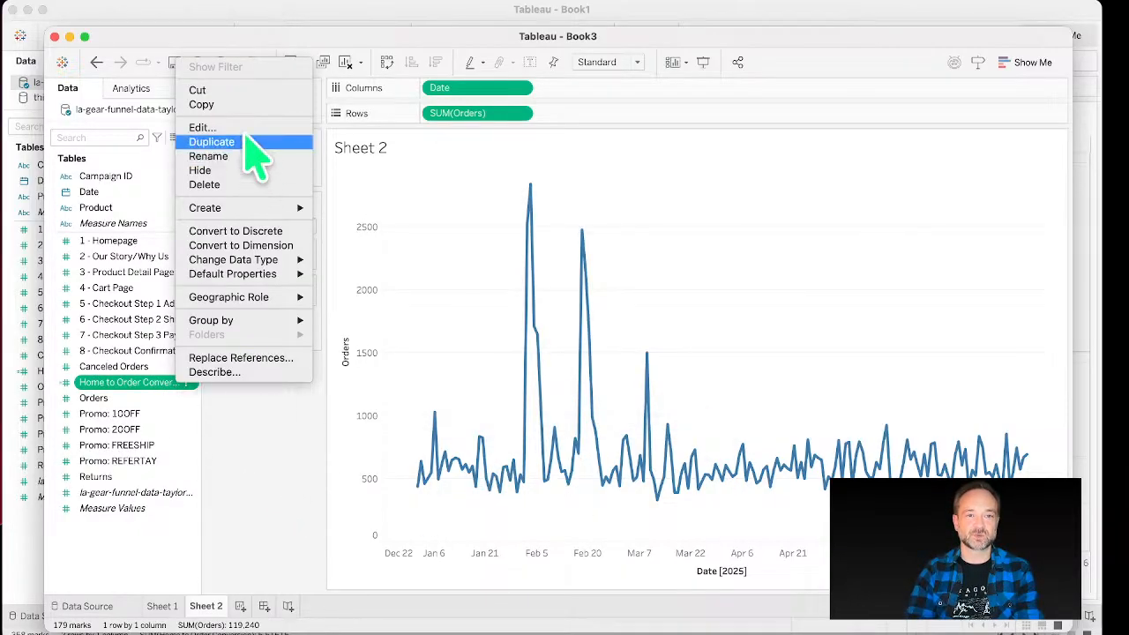
pyautogui.click(203, 127)
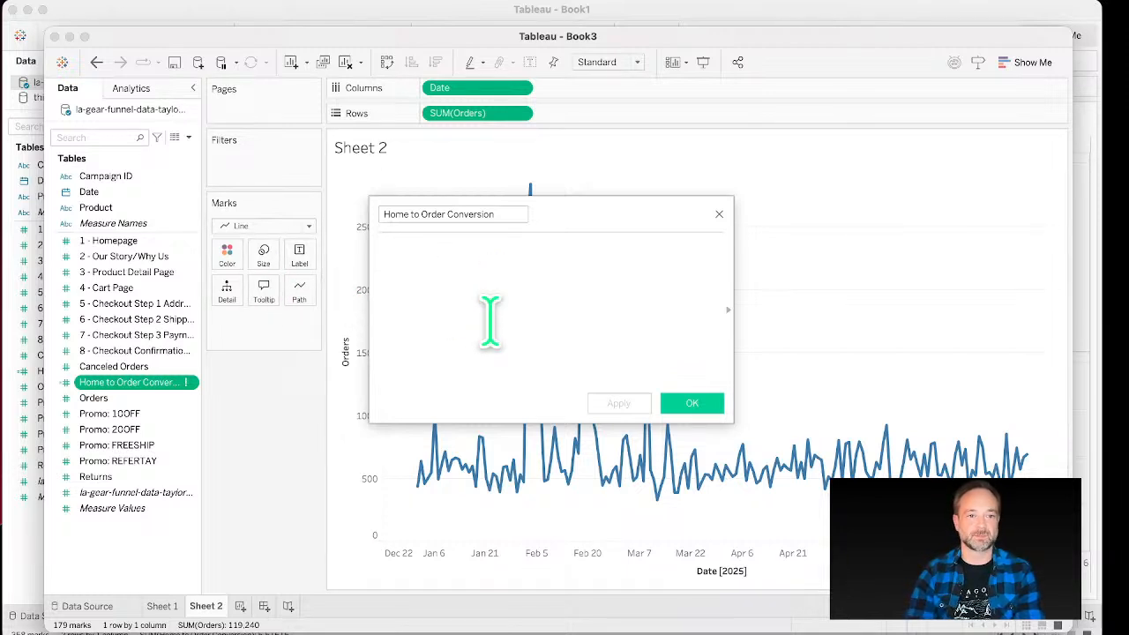
pyautogui.write('home')
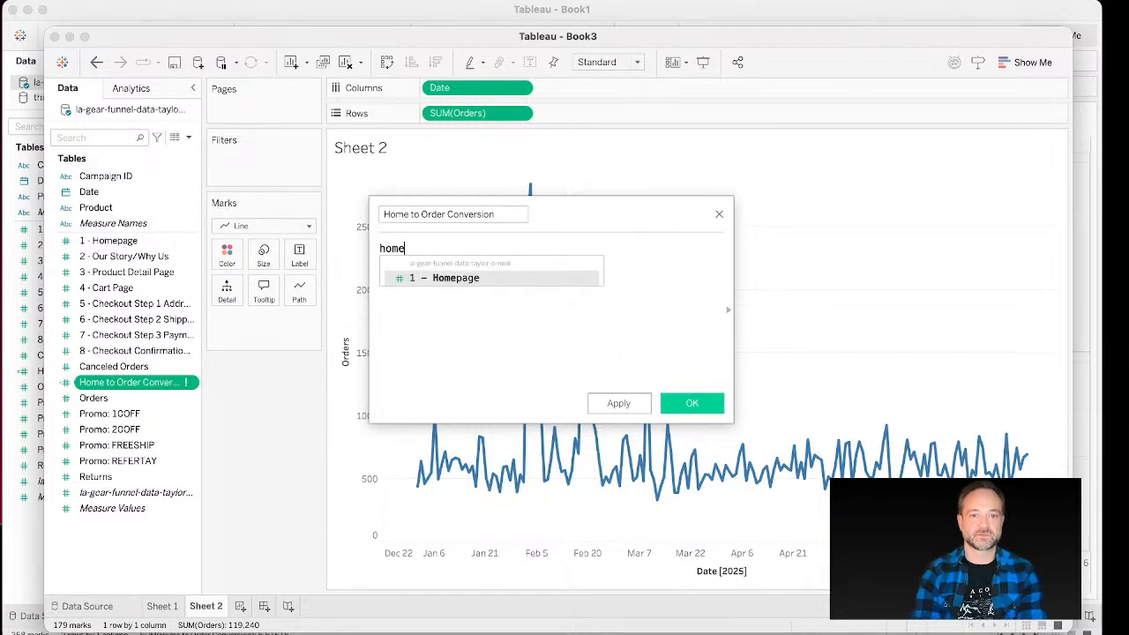
pyautogui.click(491, 280)
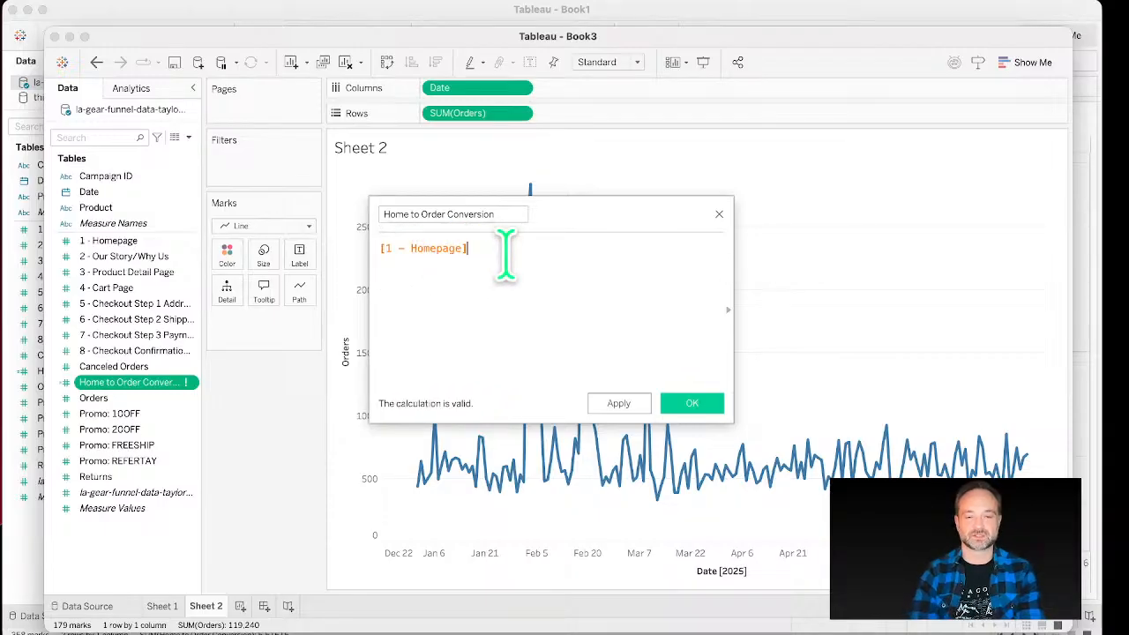
pyautogui.press('Left')
pyautogui.press('Left')
pyautogui.press('Left')
pyautogui.press('Left')
pyautogui.press('Left')
pyautogui.press('Left')
pyautogui.press('Left')
pyautogui.press('Left')
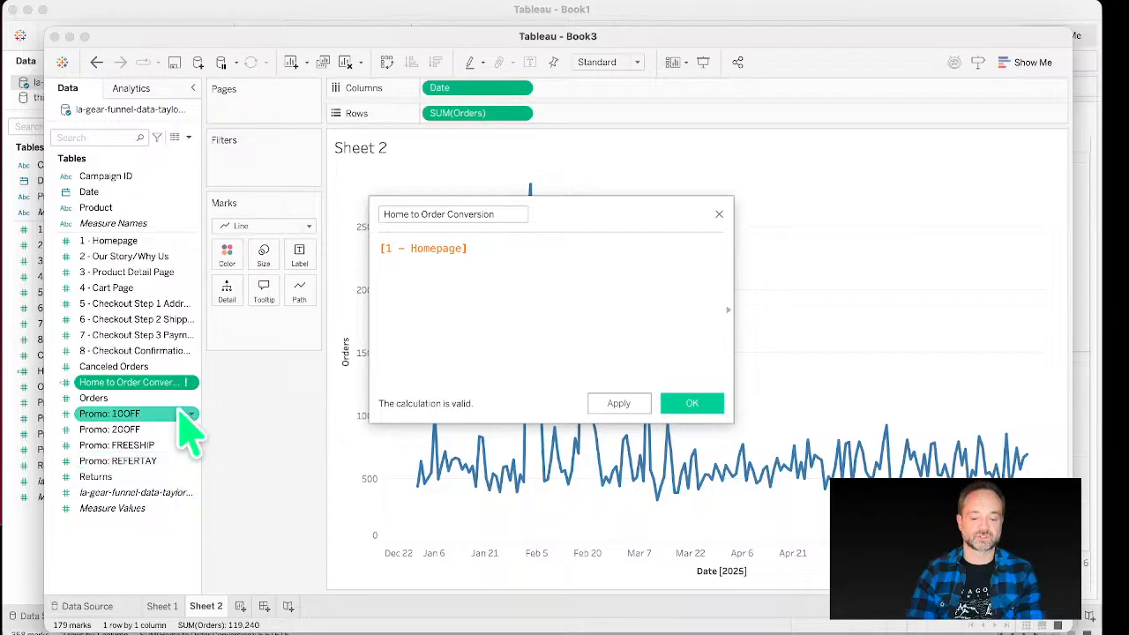
pyautogui.write('order')
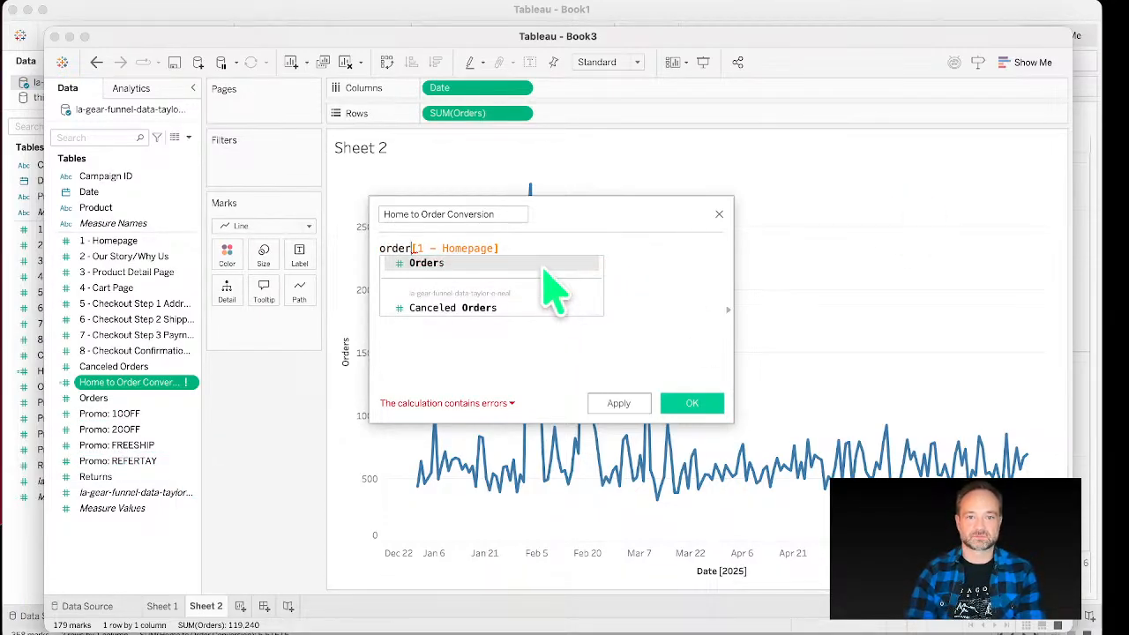
pyautogui.click(545, 267)
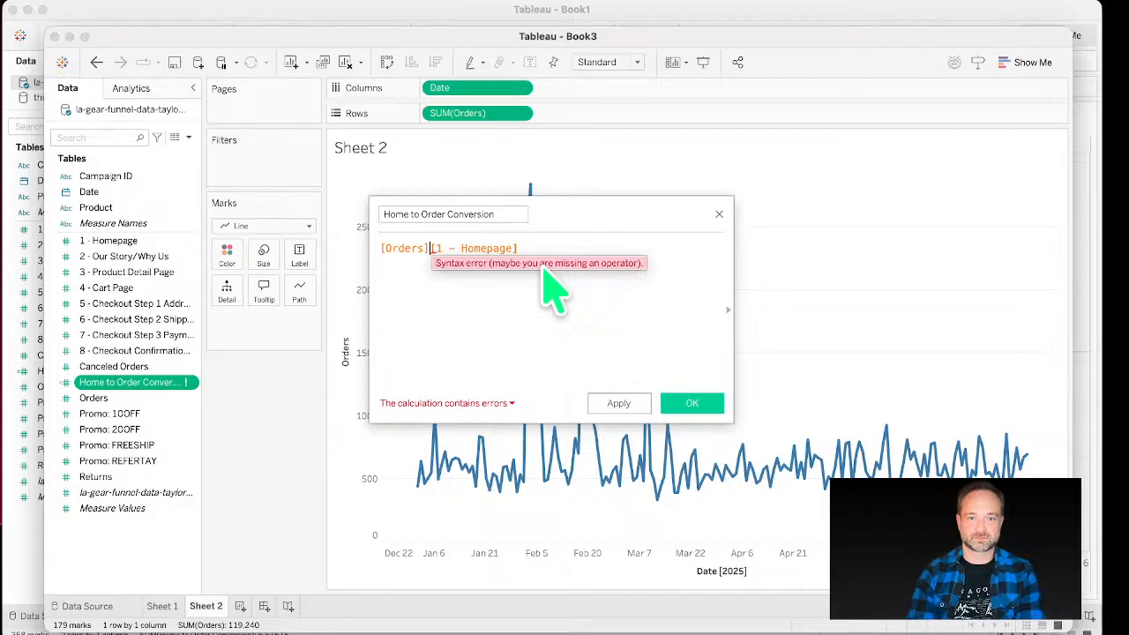
pyautogui.write('/')
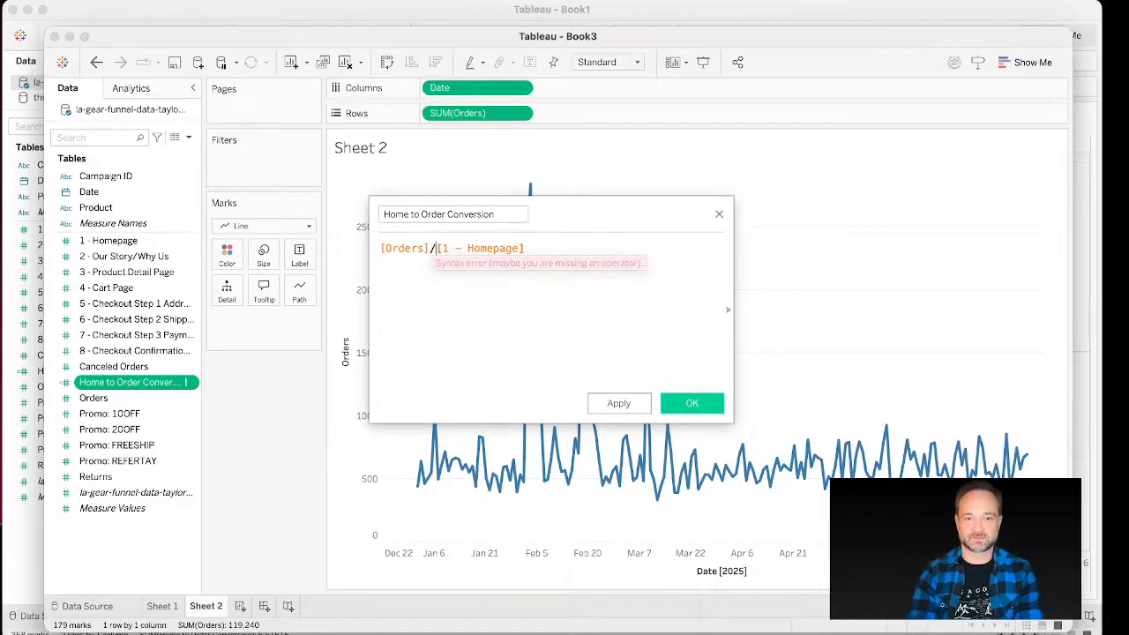
pyautogui.click(690, 404)
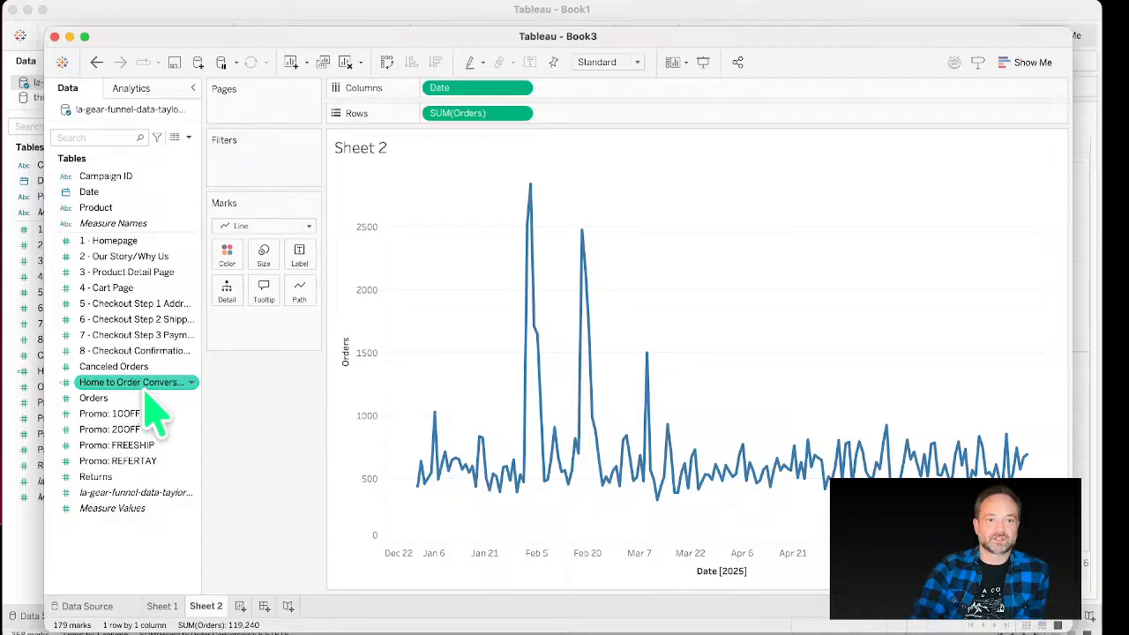
# Step: Add Home to Order Conversion to Rows beneath the orders line and inspect the daily values
pyautogui.moveTo(144, 389); pyautogui.dragTo(558, 128)
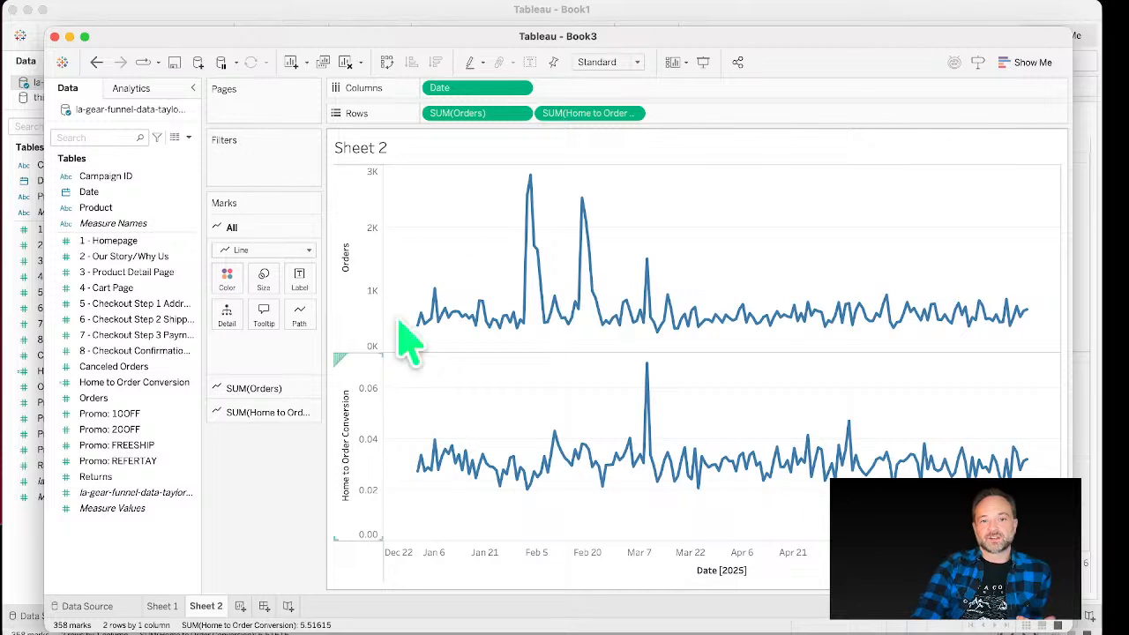
pyautogui.rightClick(374, 423)
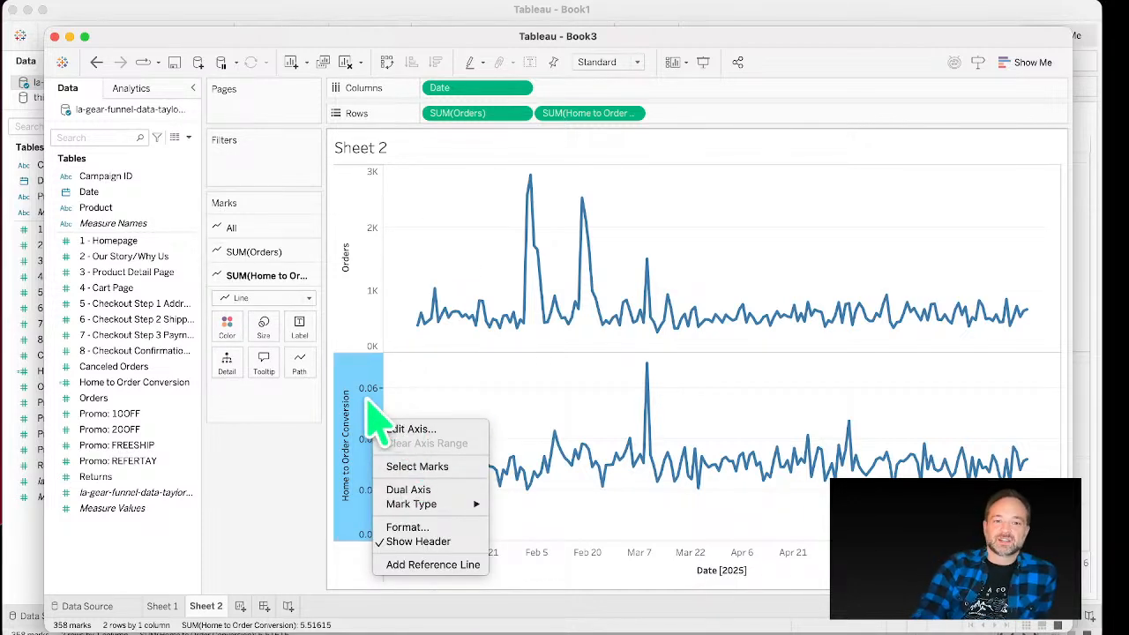
pyautogui.click(365, 344)
pyautogui.click(355, 300)
pyautogui.click(358, 418)
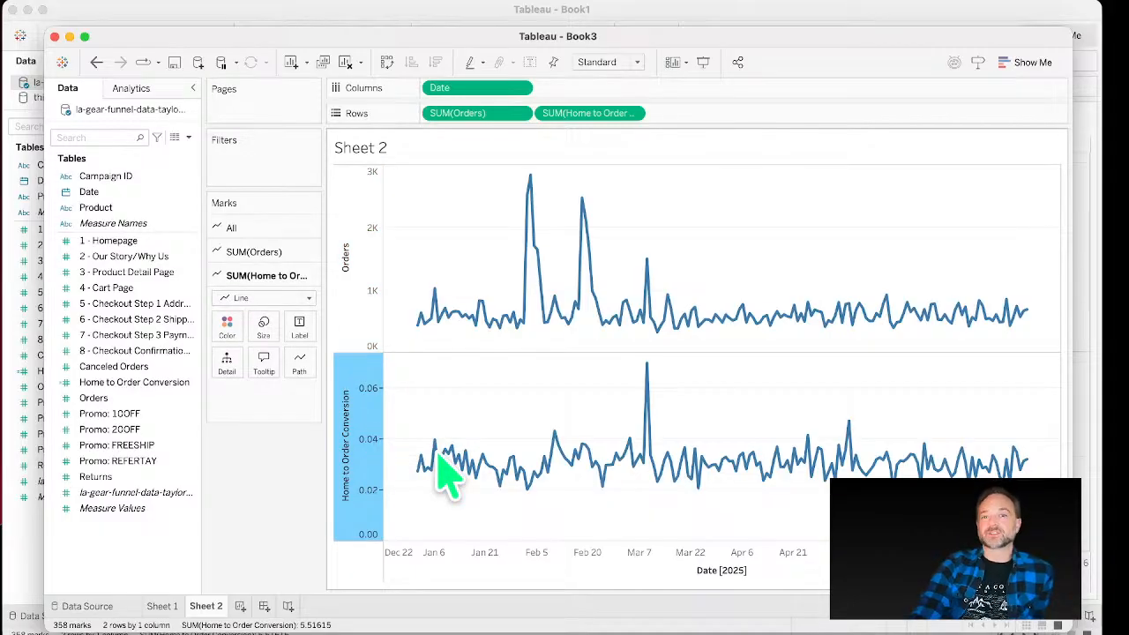
pyautogui.moveTo(468, 485)
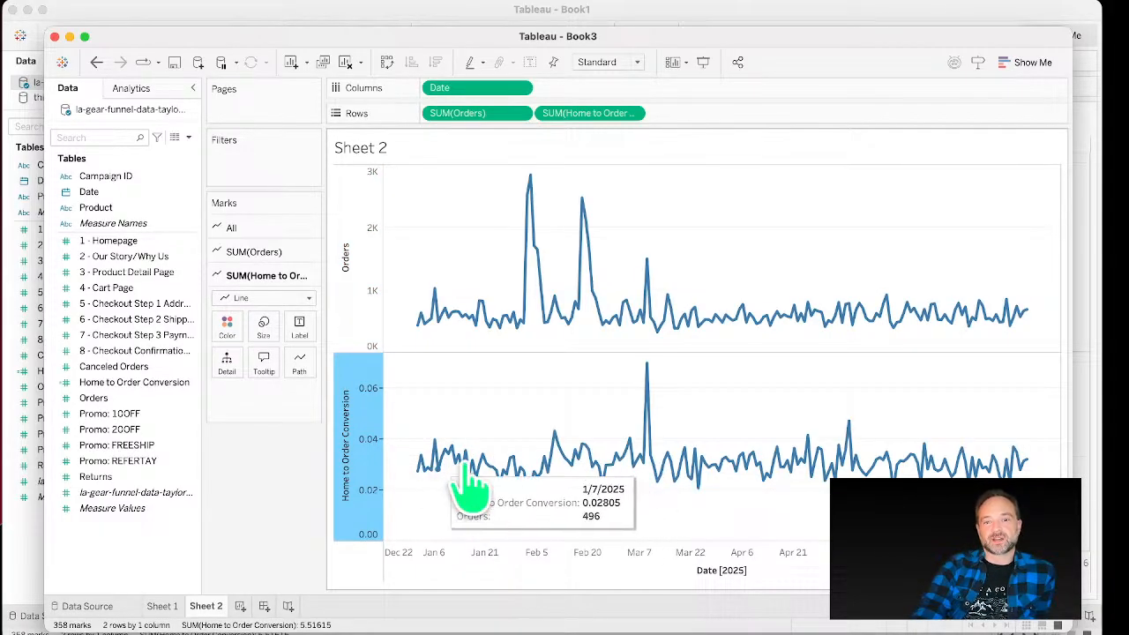
pyautogui.moveTo(528, 190)
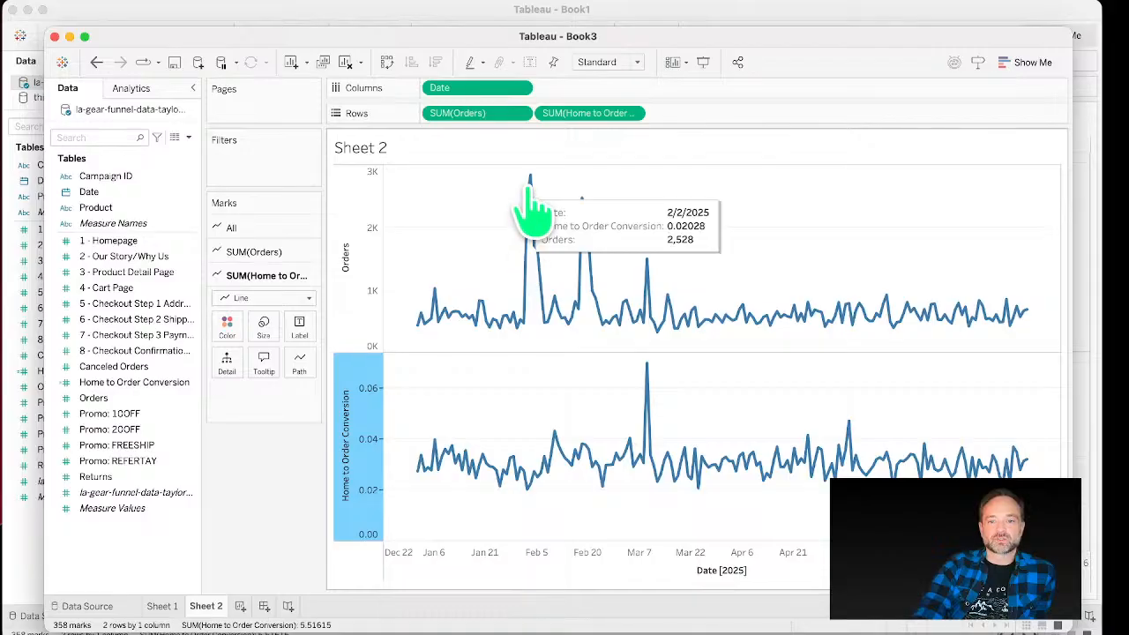
pyautogui.moveTo(604, 461)
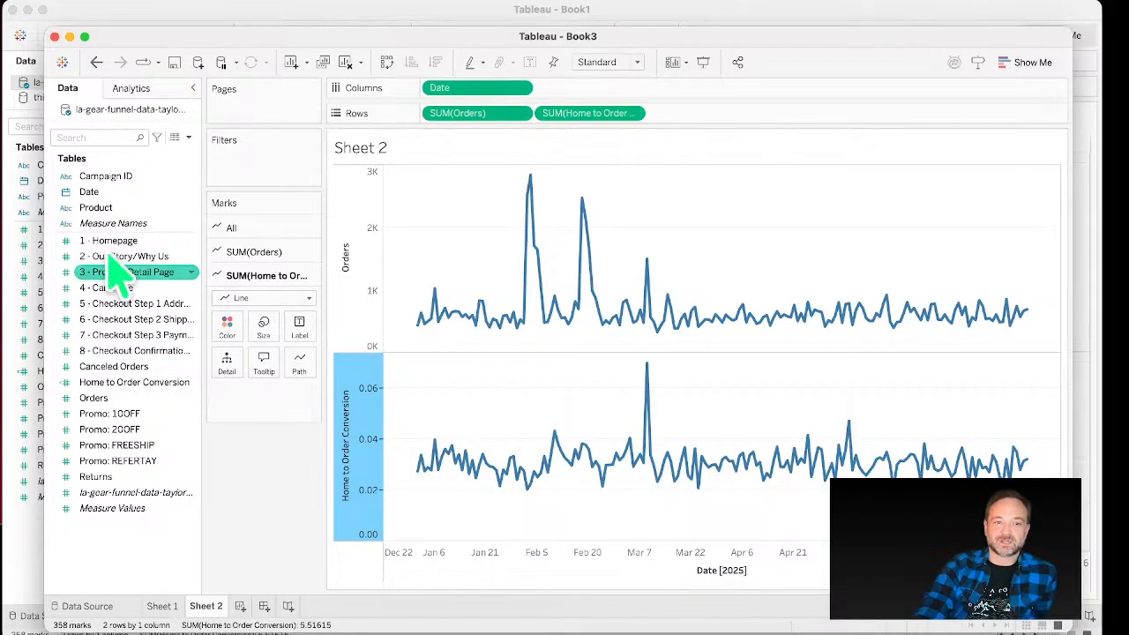
# Step: Add 1 - Homepage to Rows as a third line chart
pyautogui.moveTo(133, 248); pyautogui.dragTo(660, 128)
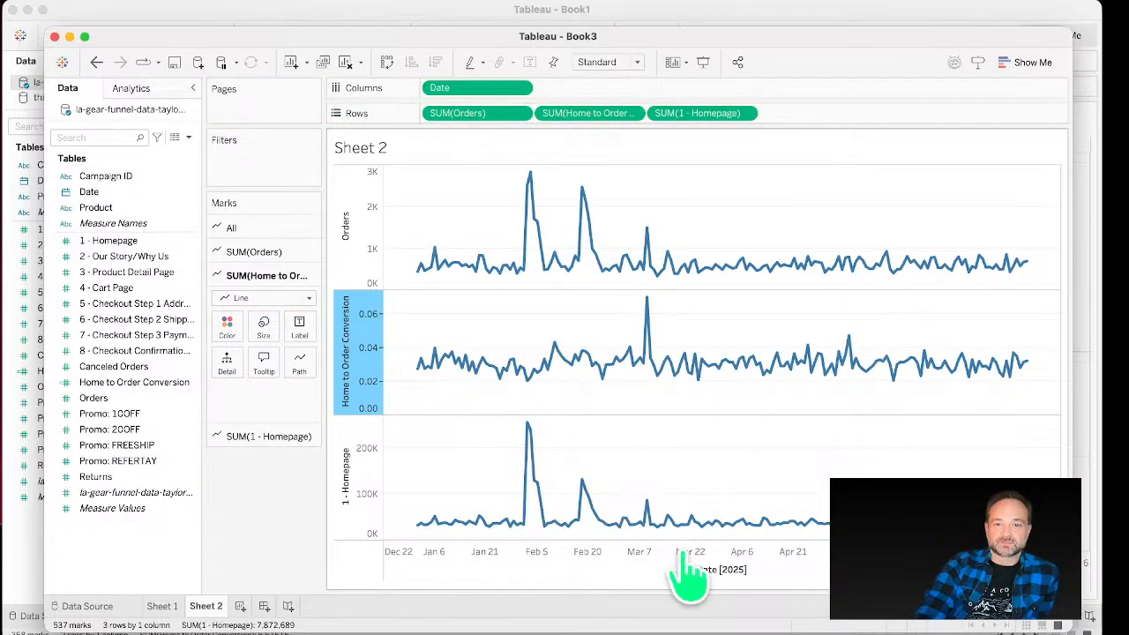
pyautogui.click(787, 166)
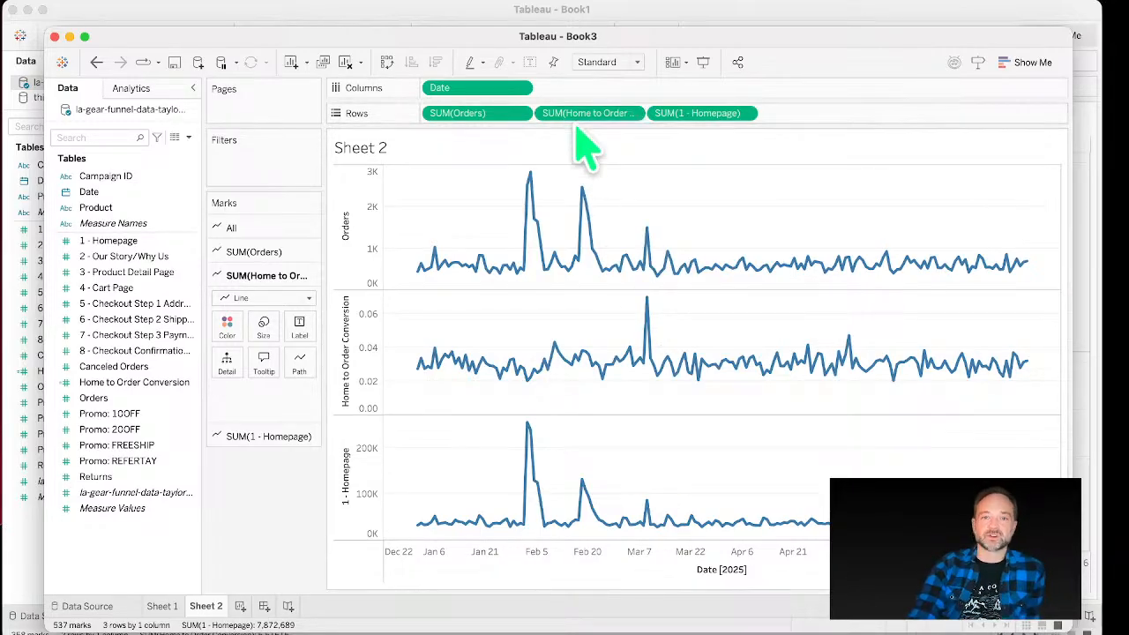
pyautogui.moveTo(604, 389)
pyautogui.moveTo(538, 481)
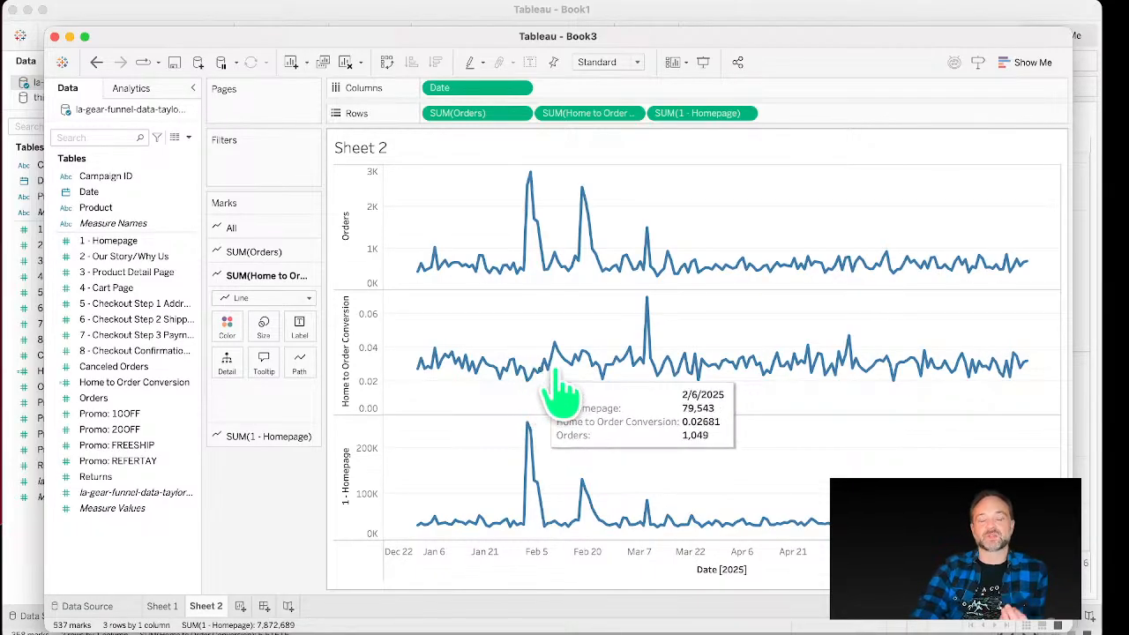
pyautogui.moveTo(672, 113); pyautogui.dragTo(99, 324)
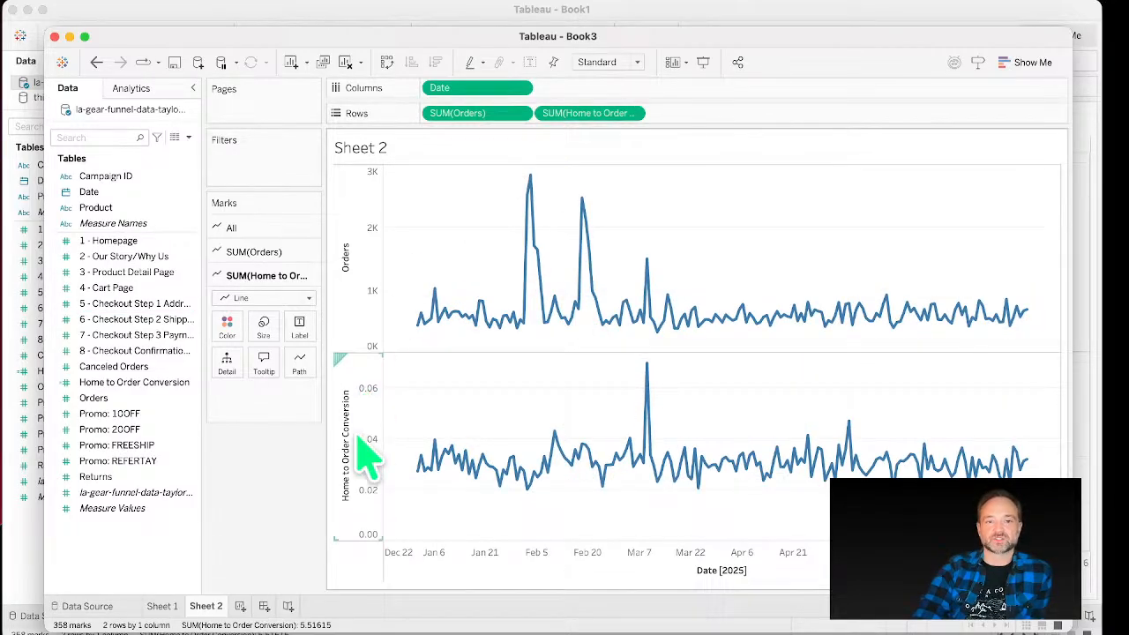
pyautogui.click(369, 305)
pyautogui.click(367, 470)
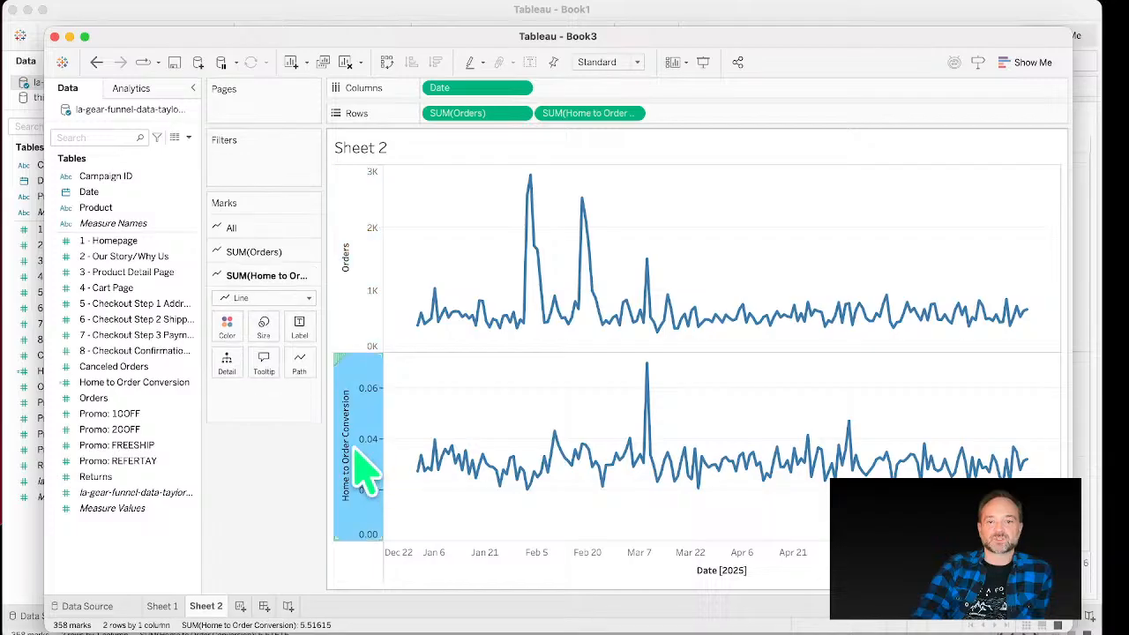
pyautogui.rightClick(360, 453)
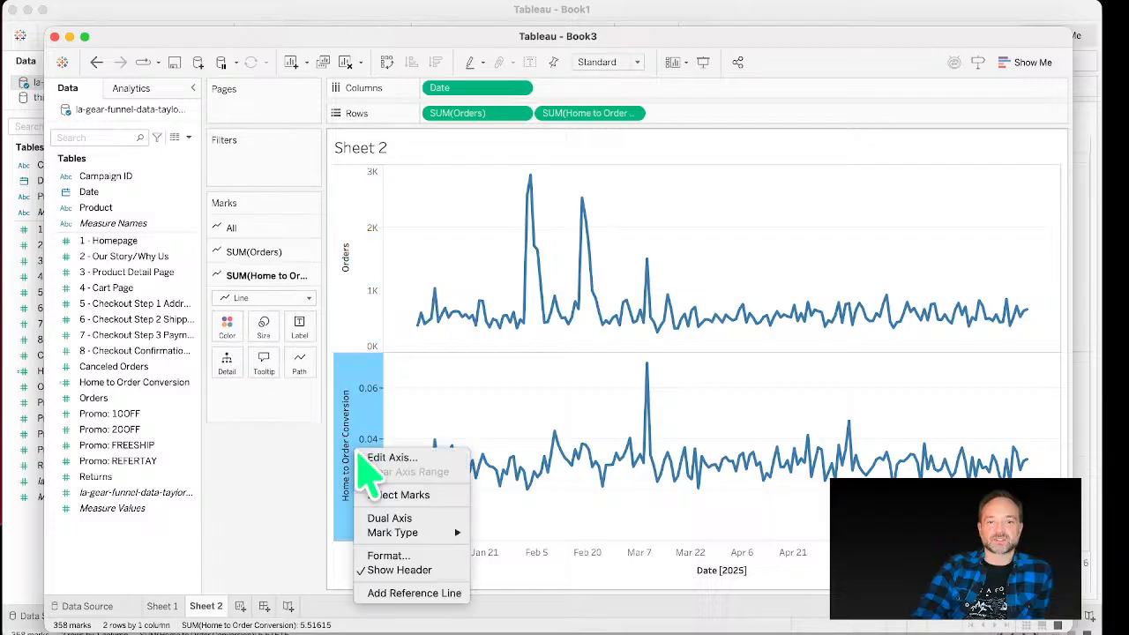
pyautogui.click(393, 518)
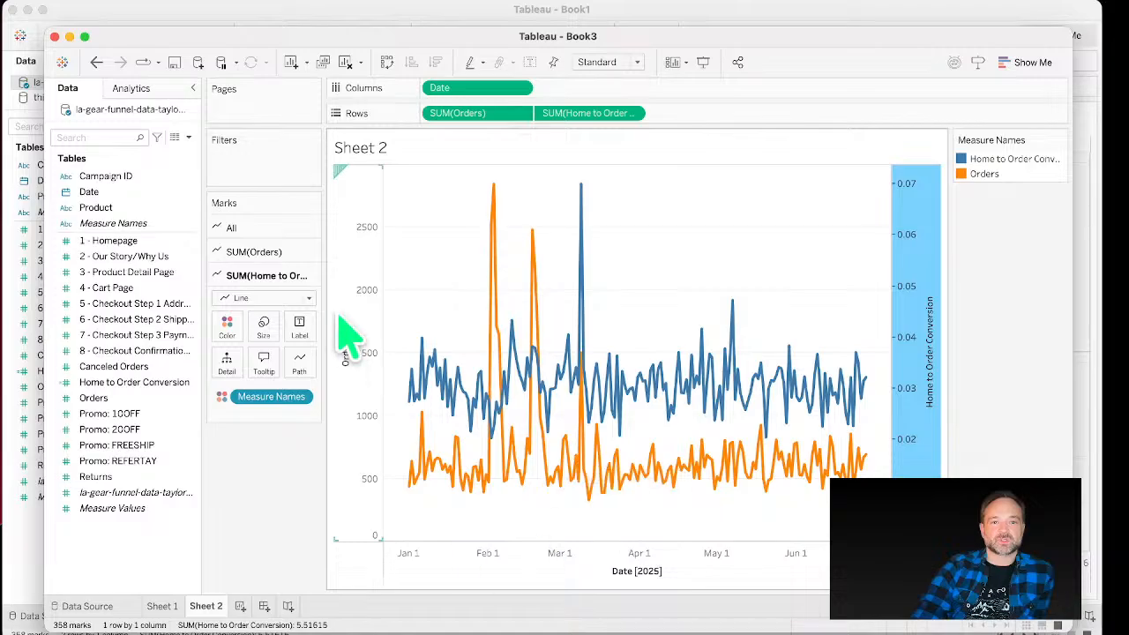
pyautogui.click(89, 494)
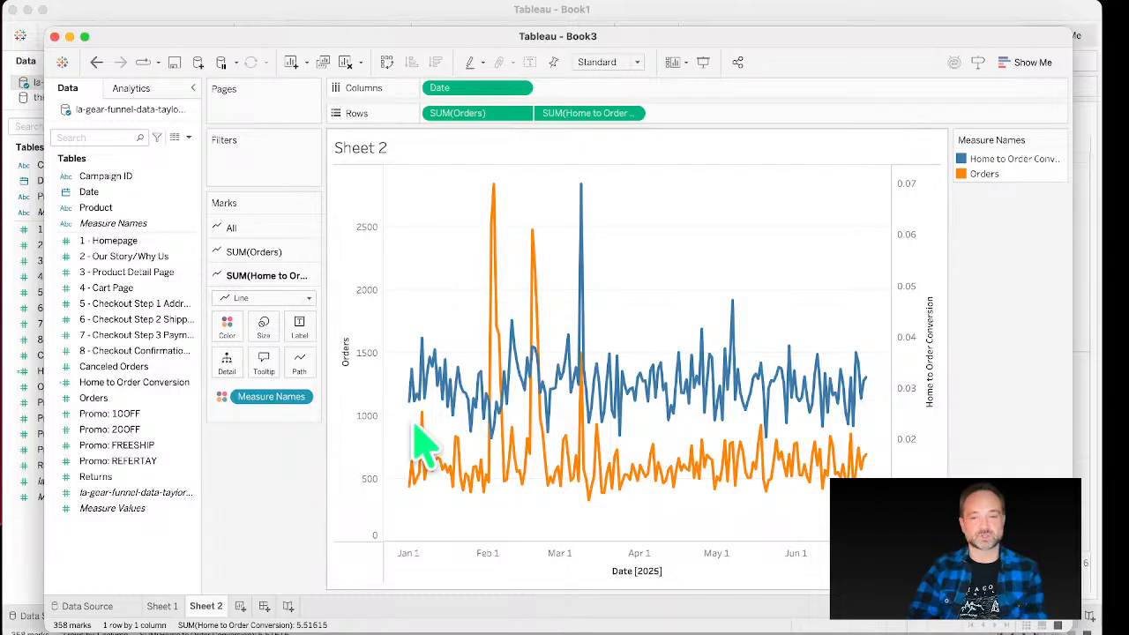
pyautogui.press('super+z')
pyautogui.press('super+z')
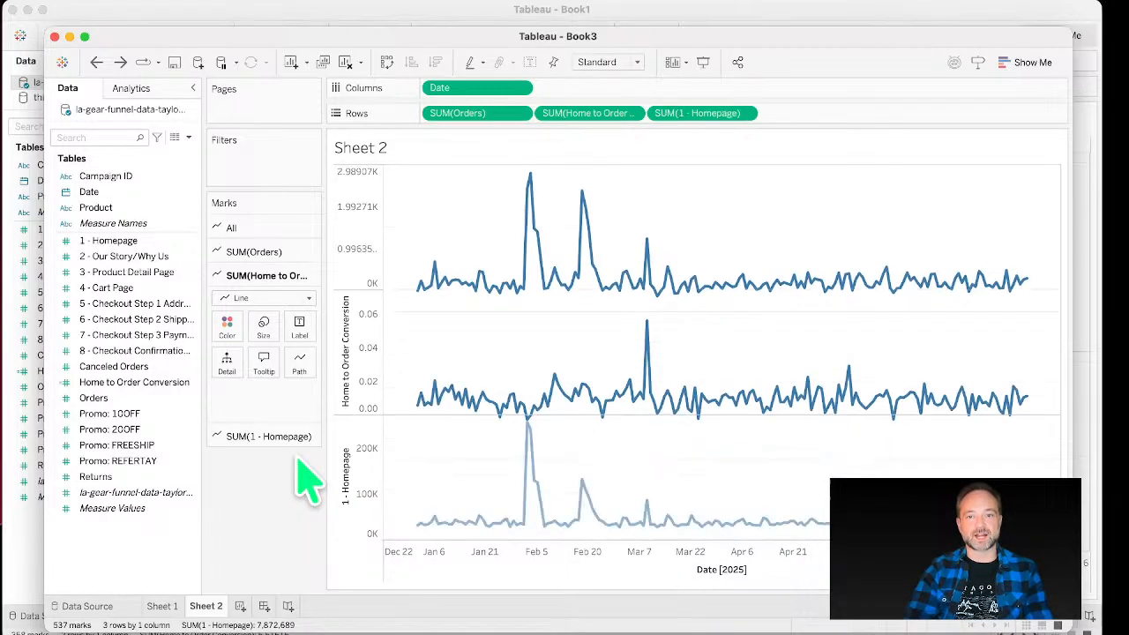
# Step: Keep only 1 - Homepage on Rows by removing Orders and Home to Order Conversion
pyautogui.moveTo(676, 115); pyautogui.dragTo(472, 238)
pyautogui.moveTo(569, 114); pyautogui.dragTo(150, 273)
pyautogui.moveTo(434, 121); pyautogui.dragTo(150, 322)
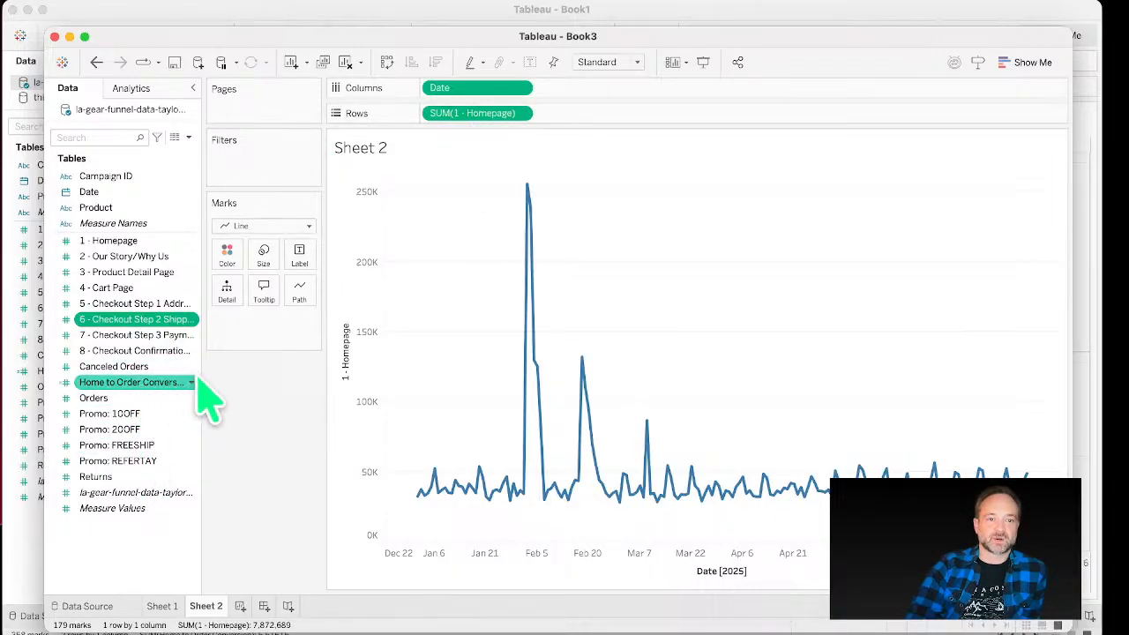
# Step: Color the homepage line by Home to Order Conversion and increase the line size
pyautogui.moveTo(218, 376); pyautogui.dragTo(269, 256)
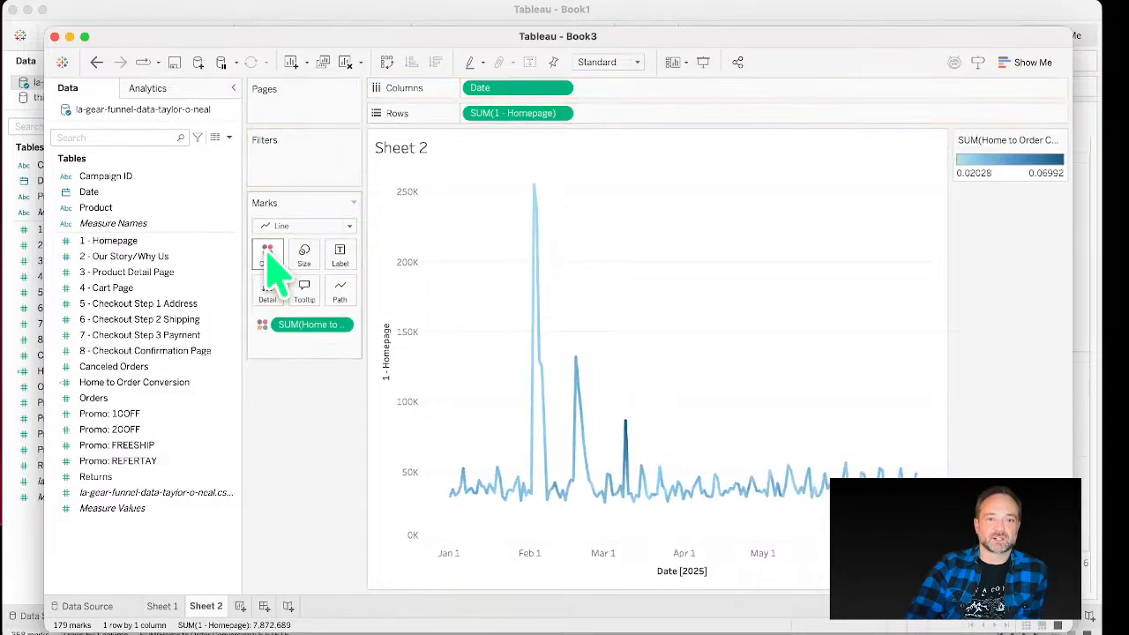
pyautogui.click(301, 257)
pyautogui.moveTo(323, 292); pyautogui.dragTo(365, 300)
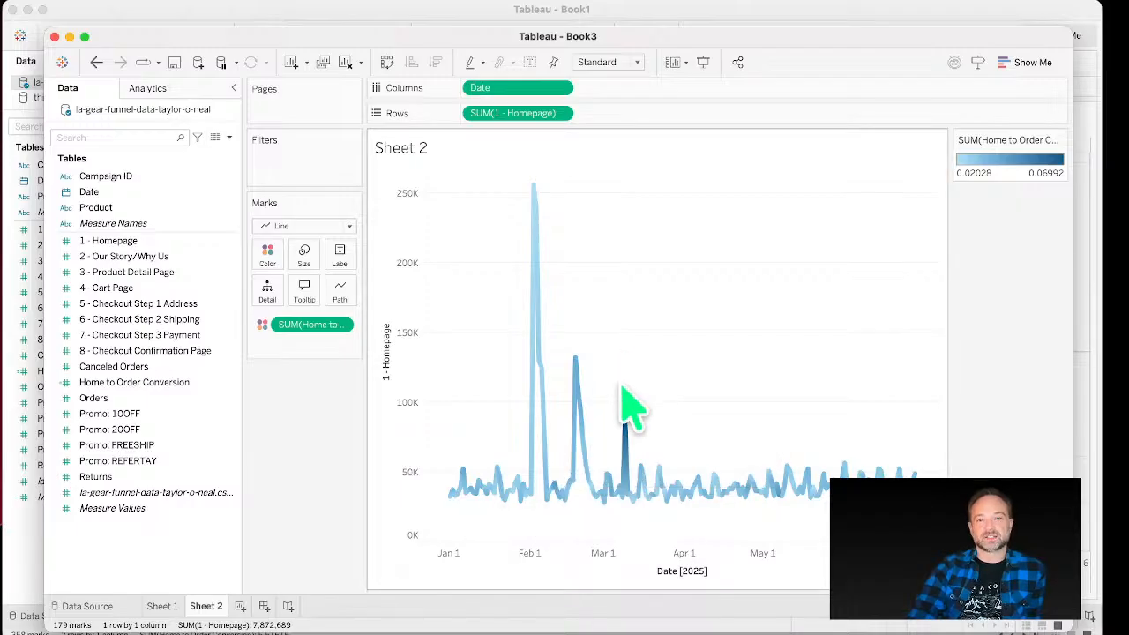
pyautogui.click(176, 205)
pyautogui.moveTo(176, 202)
pyautogui.mouseDown()
pyautogui.moveTo(265, 257)
pyautogui.moveTo(297, 245)
pyautogui.mouseUp()
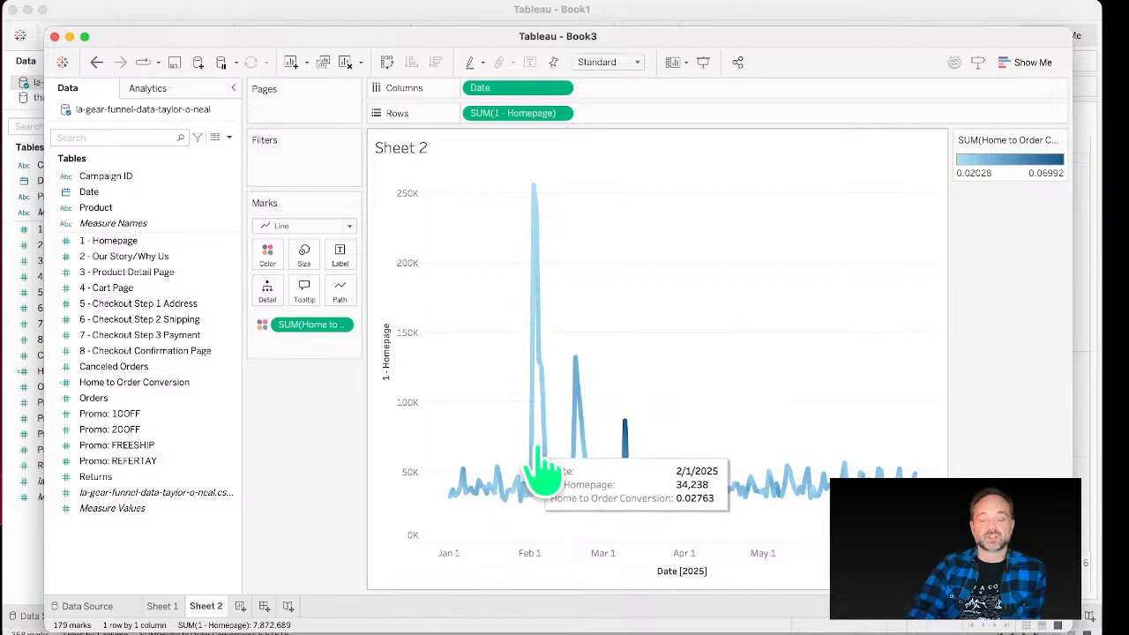
pyautogui.moveTo(544, 223)
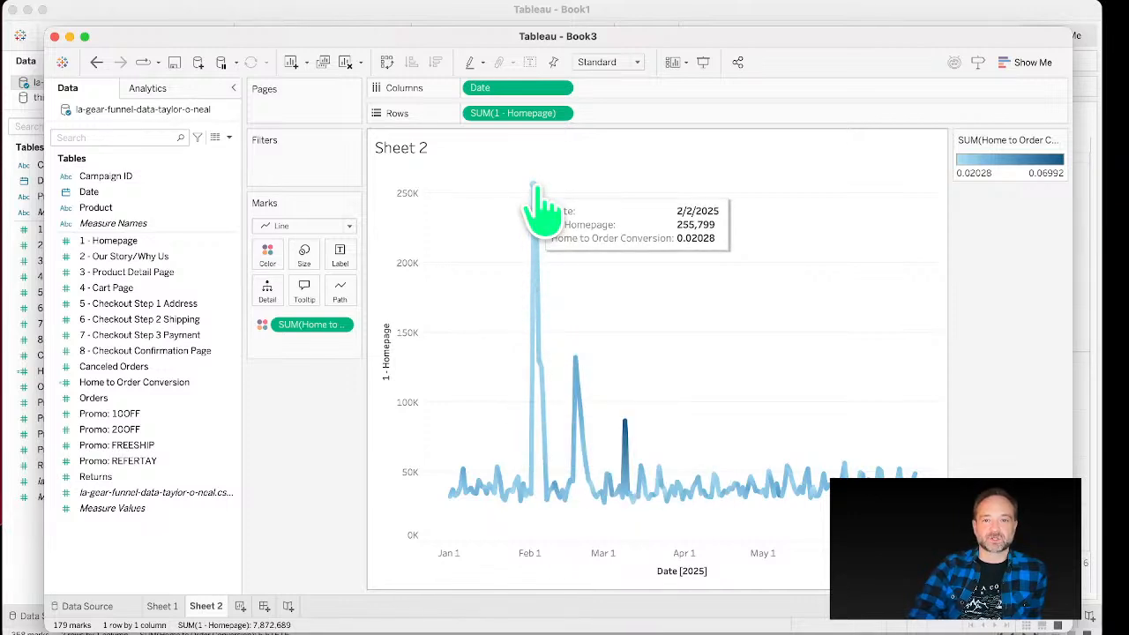